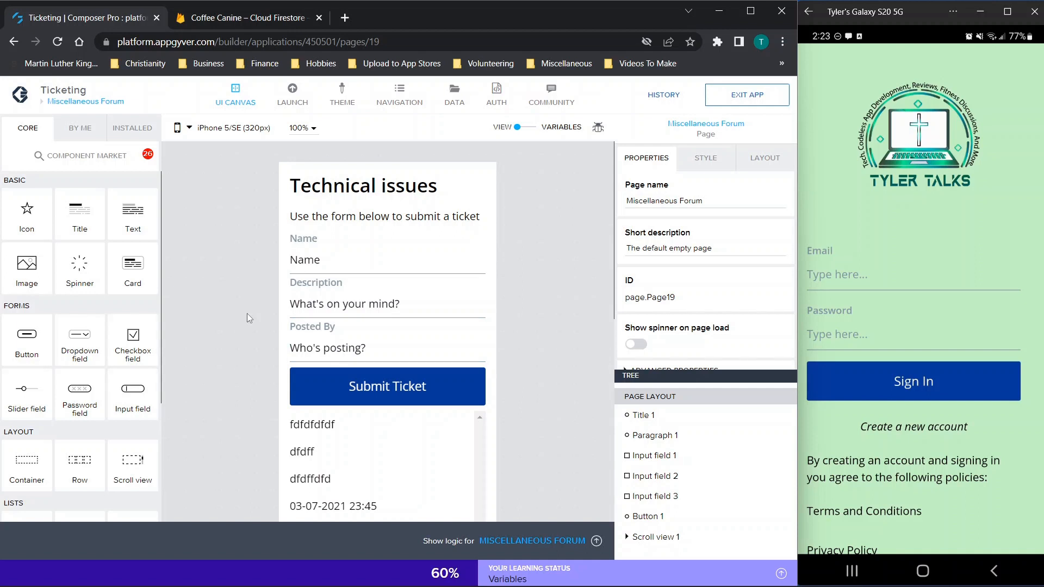
Step: On the phone app, enter a sign-in email address and password
{"action": "left_click", "coordinate": [61, 102]}
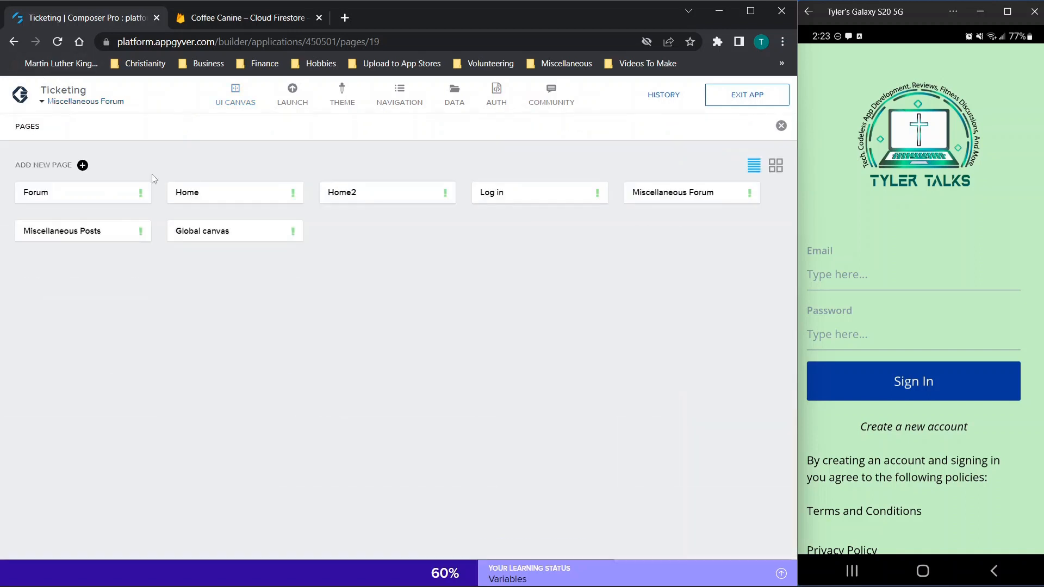
{"action": "left_click", "coordinate": [60, 102]}
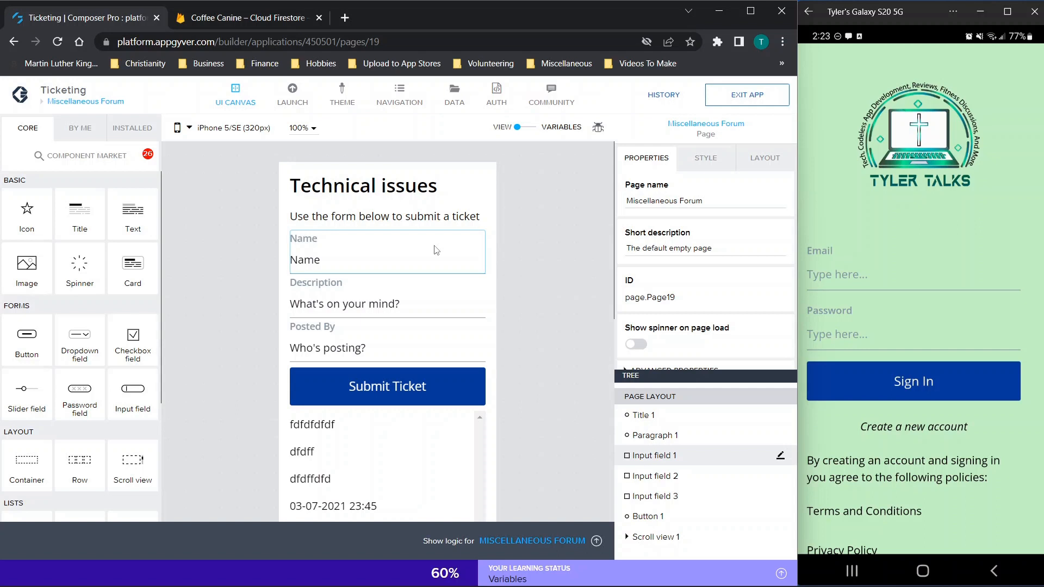
{"action": "left_click", "coordinate": [837, 281]}
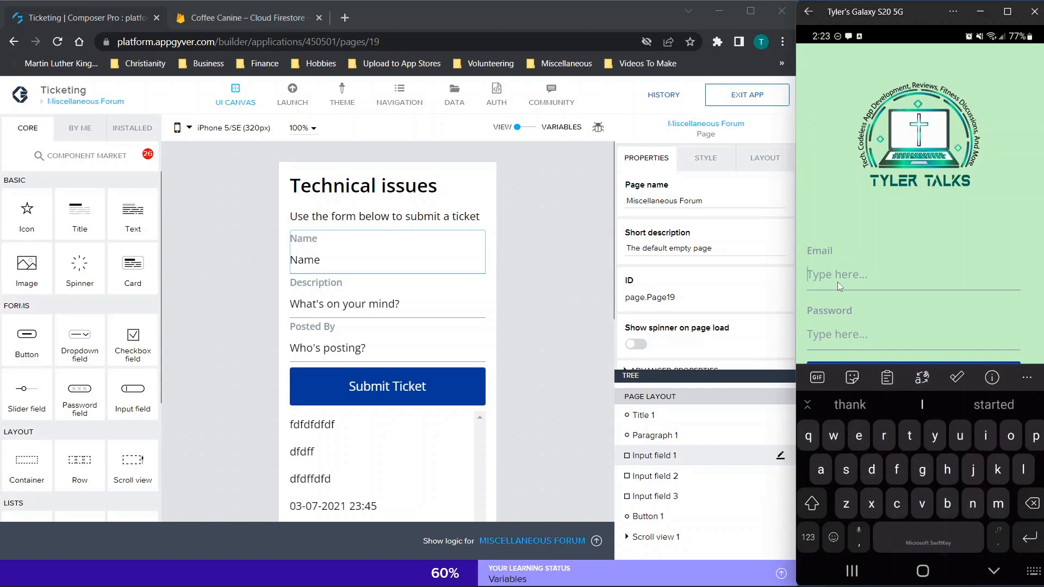
{"action": "type", "text": "ssdfsdf"}
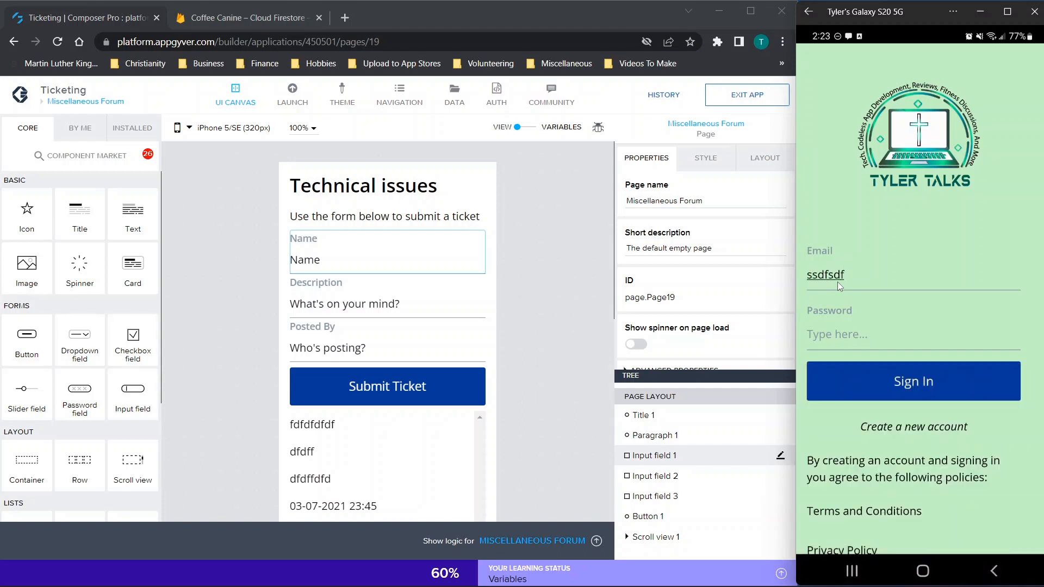
{"action": "type", "text": "@sdfsdf.com"}
{"action": "left_click", "coordinate": [877, 337]}
{"action": "type", "text": "•••••••••n"}
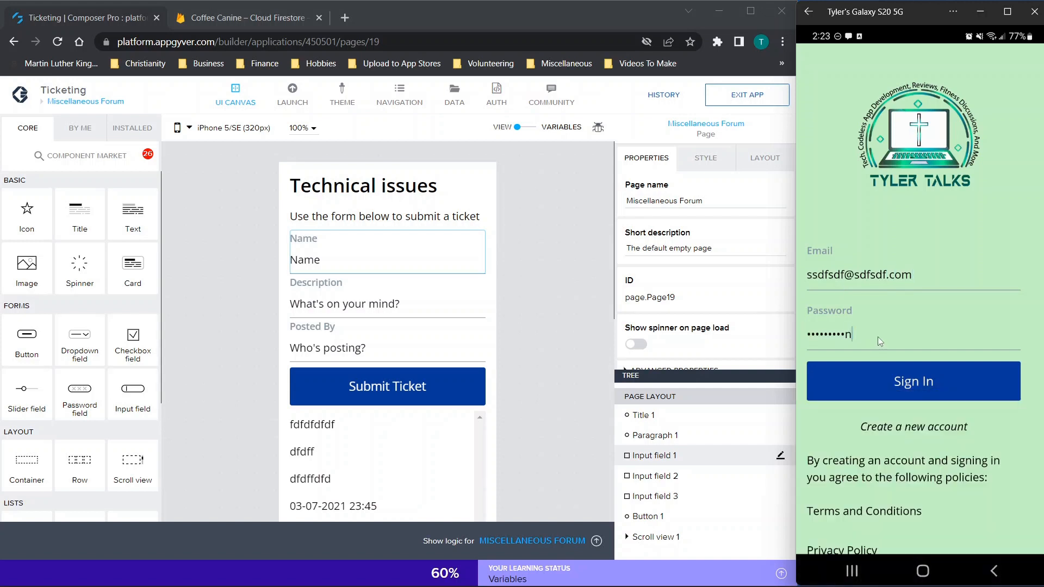
Step: Create a new account with those credentials and sign in to reach Home
{"action": "left_click", "coordinate": [911, 384]}
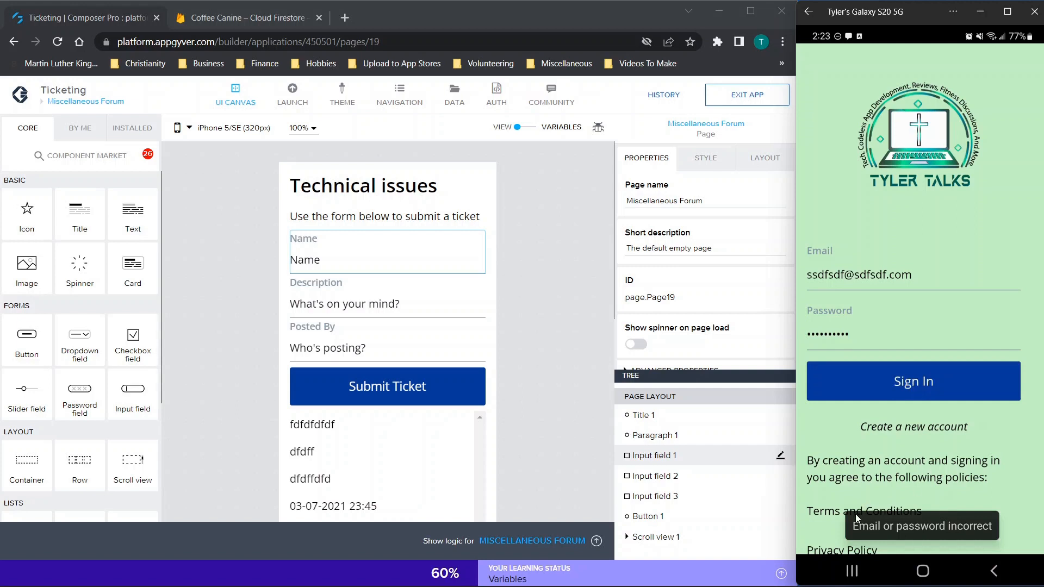
{"action": "left_click", "coordinate": [913, 427]}
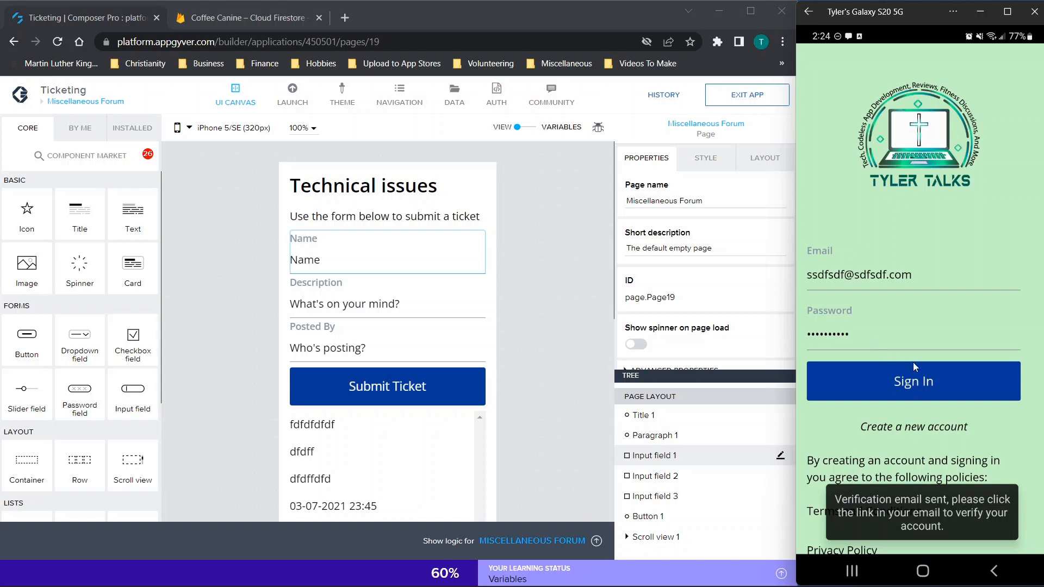
{"action": "left_click", "coordinate": [912, 377]}
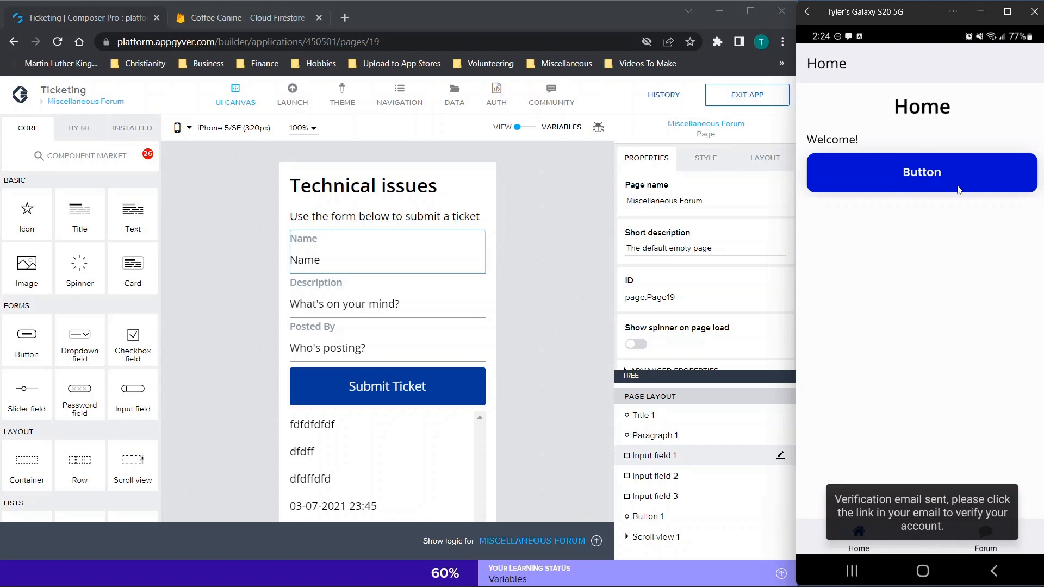
Step: Open the Miscellaneous Forum page from Home, return, reopen it, and focus the Name field
{"action": "left_click", "coordinate": [922, 174]}
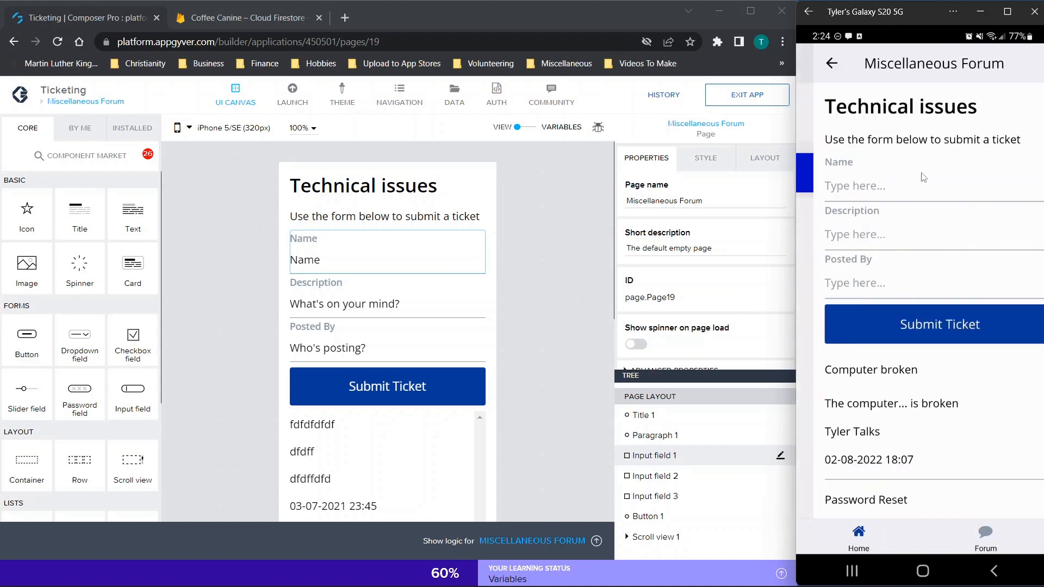
{"action": "scroll", "coordinate": [892, 200], "scroll_direction": "down", "scroll_amount": 2}
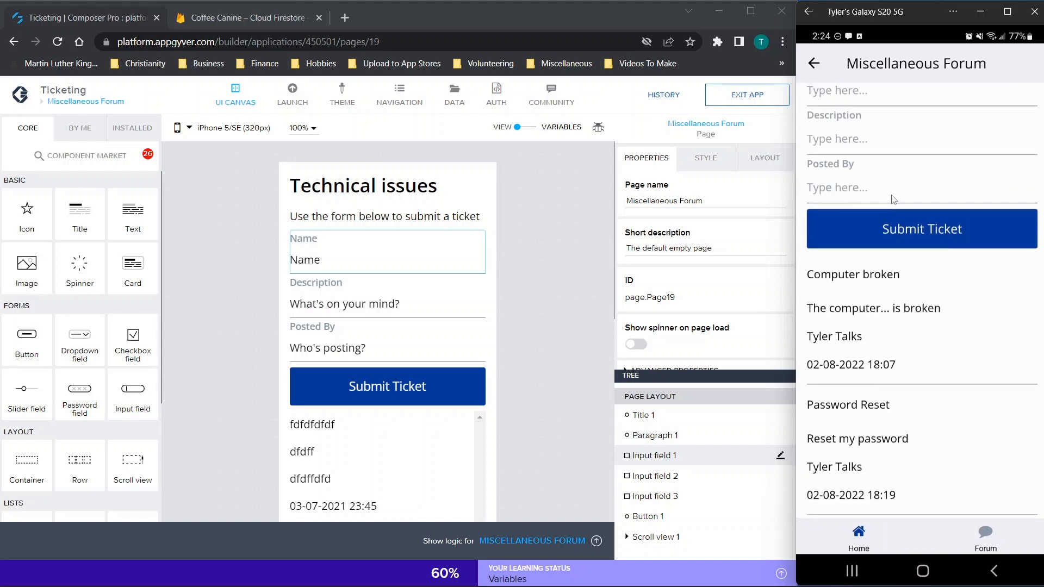
{"action": "scroll", "coordinate": [892, 200], "scroll_direction": "up", "scroll_amount": 3}
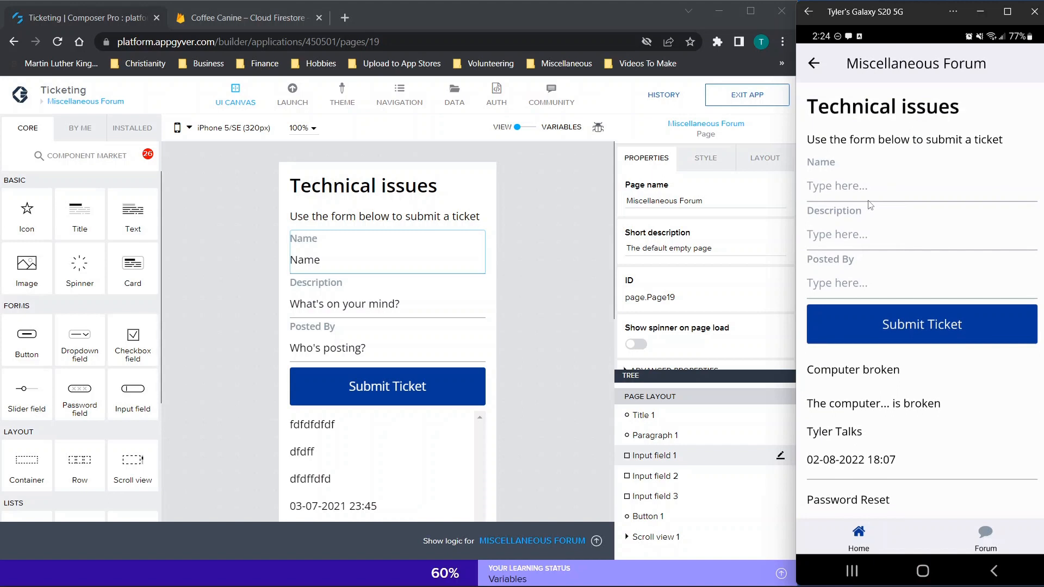
{"action": "left_click", "coordinate": [813, 64]}
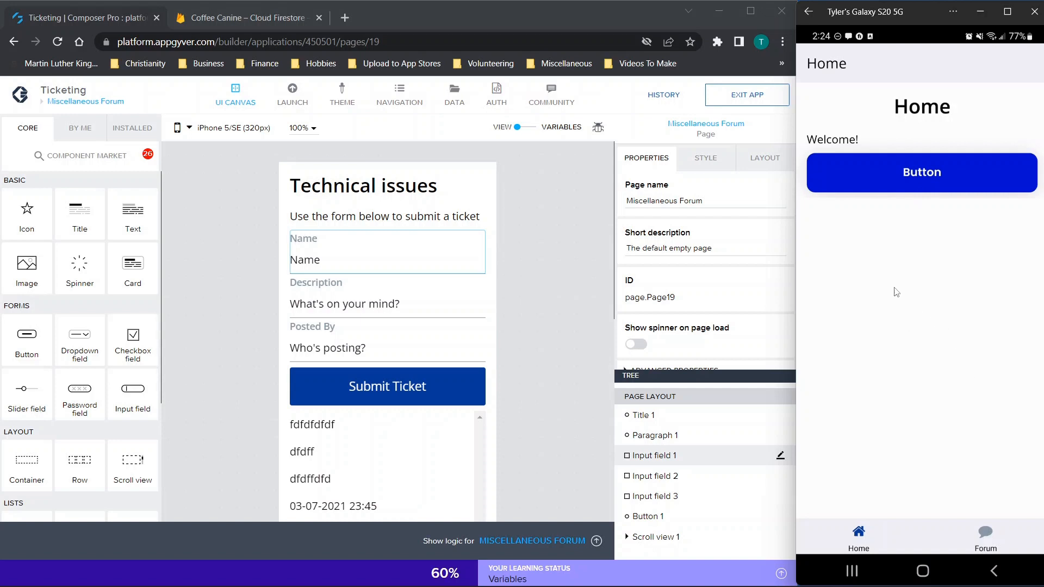
{"action": "left_click", "coordinate": [921, 181]}
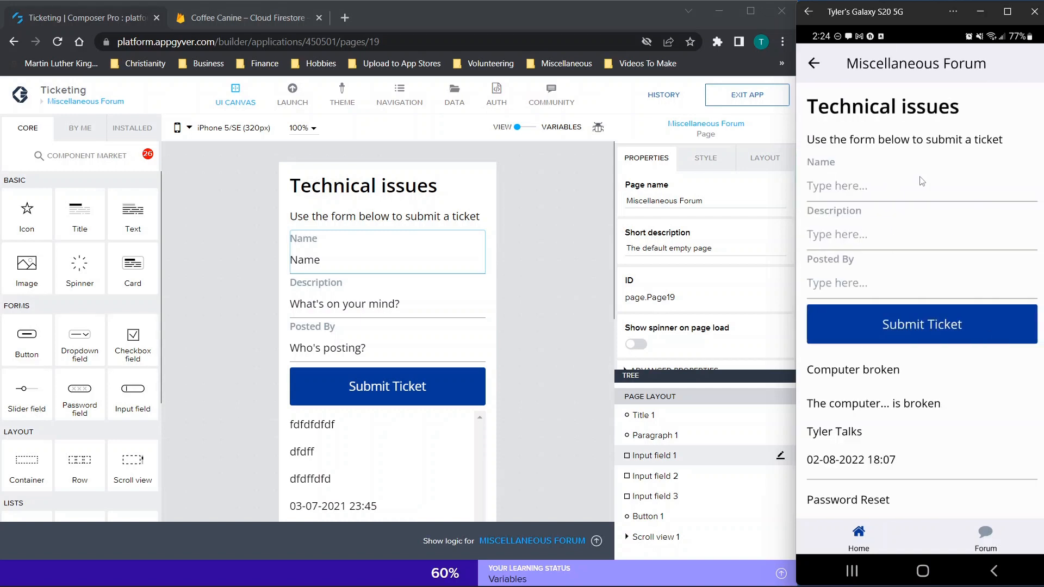
{"action": "left_click", "coordinate": [877, 195]}
Step: Fill the ticket form: Name 'Password Reset', Description 'I'm locked out', and the Posted By author name
{"action": "scroll", "coordinate": [892, 374], "scroll_direction": "down", "scroll_amount": 3}
{"action": "scroll", "coordinate": [865, 169], "scroll_direction": "up", "scroll_amount": 3}
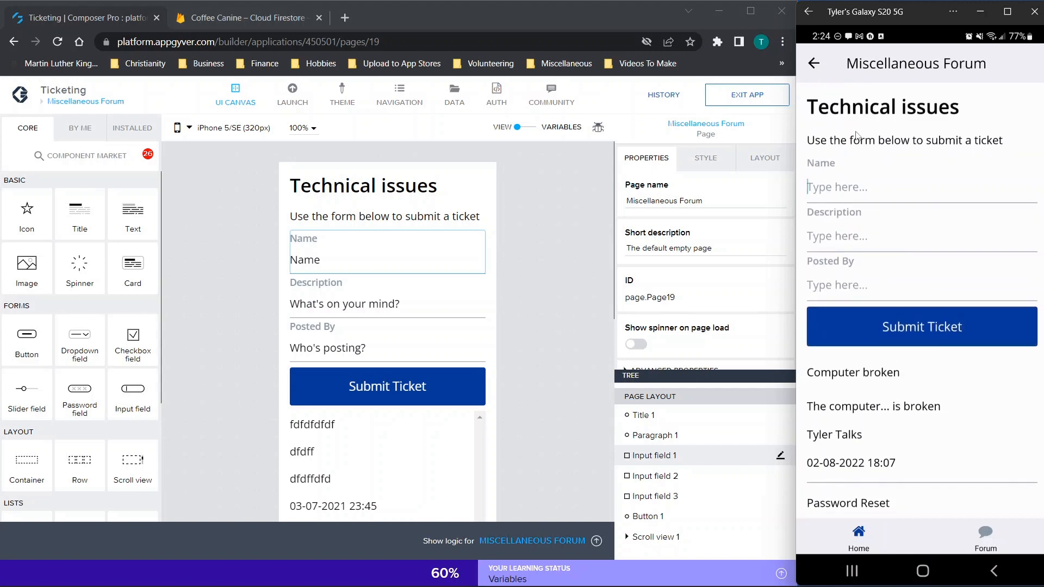
{"action": "type", "text": "Password Resset"}
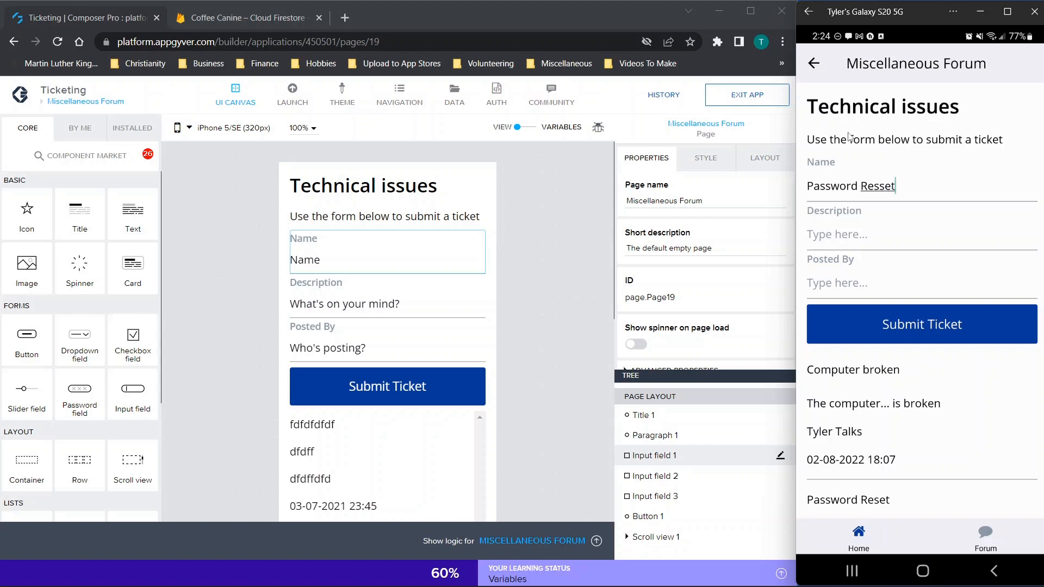
{"action": "key", "text": "BackSpace"}
{"action": "key", "text": "BackSpace"}
{"action": "key", "text": "BackSpace"}
{"action": "type", "text": "et"}
{"action": "left_click", "coordinate": [872, 236]}
{"action": "type", "text": "I'm locked out"}
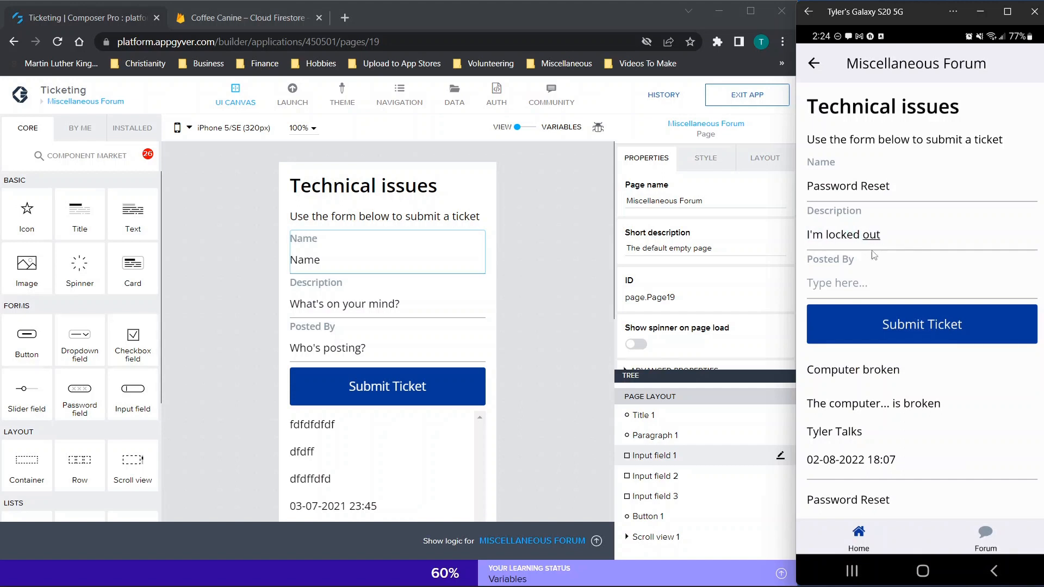
{"action": "left_click", "coordinate": [871, 284]}
{"action": "type", "text": "Tyler"}
Step: Submit the ticket, then find and open the new Password Reset ticket in the forum list
{"action": "scroll", "coordinate": [973, 373], "scroll_direction": "down", "scroll_amount": 3}
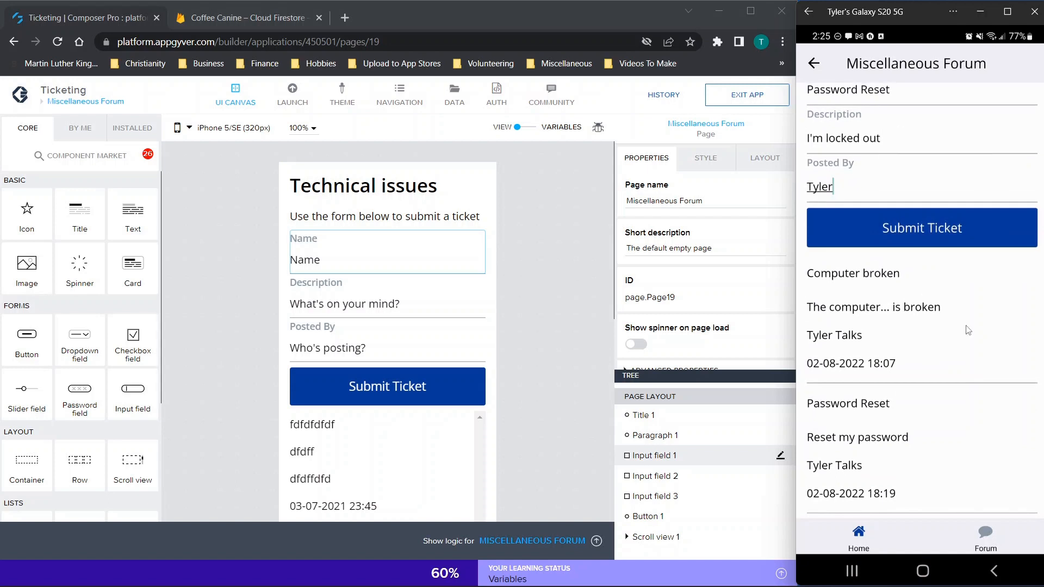
{"action": "left_click", "coordinate": [932, 232]}
{"action": "scroll", "coordinate": [946, 294], "scroll_direction": "down", "scroll_amount": 1}
{"action": "scroll", "coordinate": [918, 359], "scroll_direction": "down", "scroll_amount": 5}
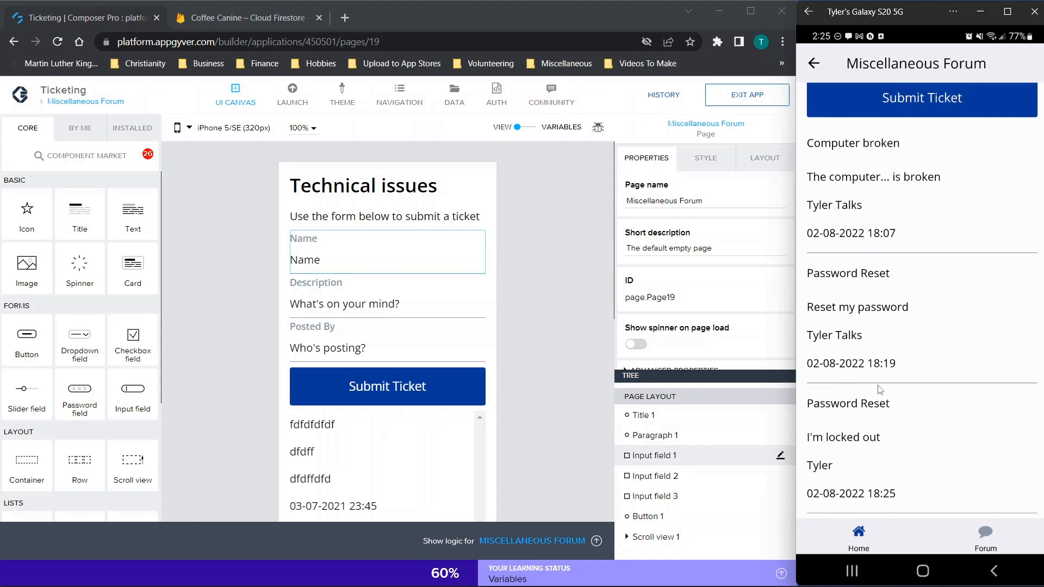
{"action": "scroll", "coordinate": [879, 389], "scroll_direction": "up", "scroll_amount": 4}
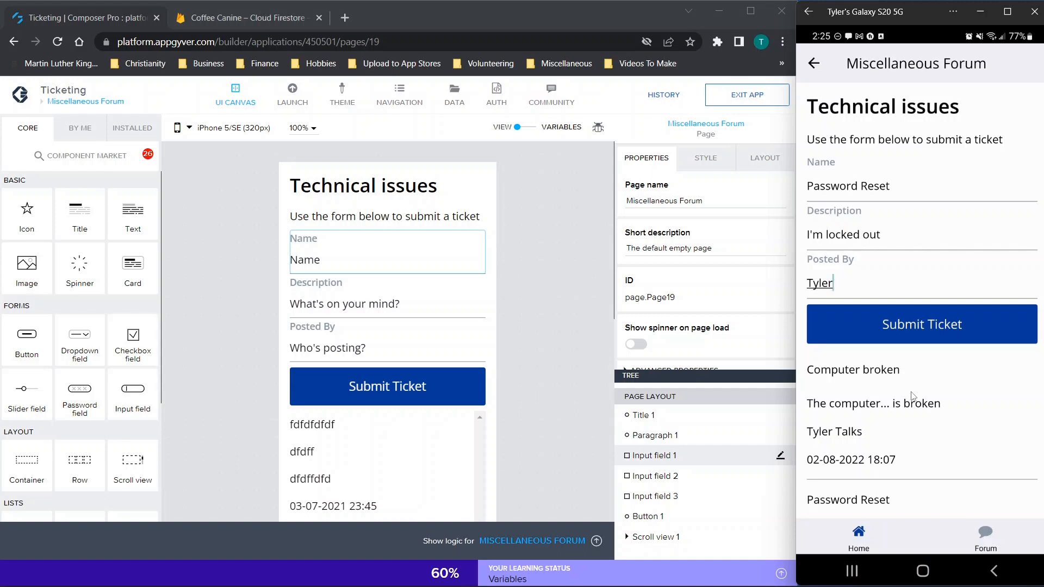
{"action": "scroll", "coordinate": [912, 395], "scroll_direction": "down", "scroll_amount": 5}
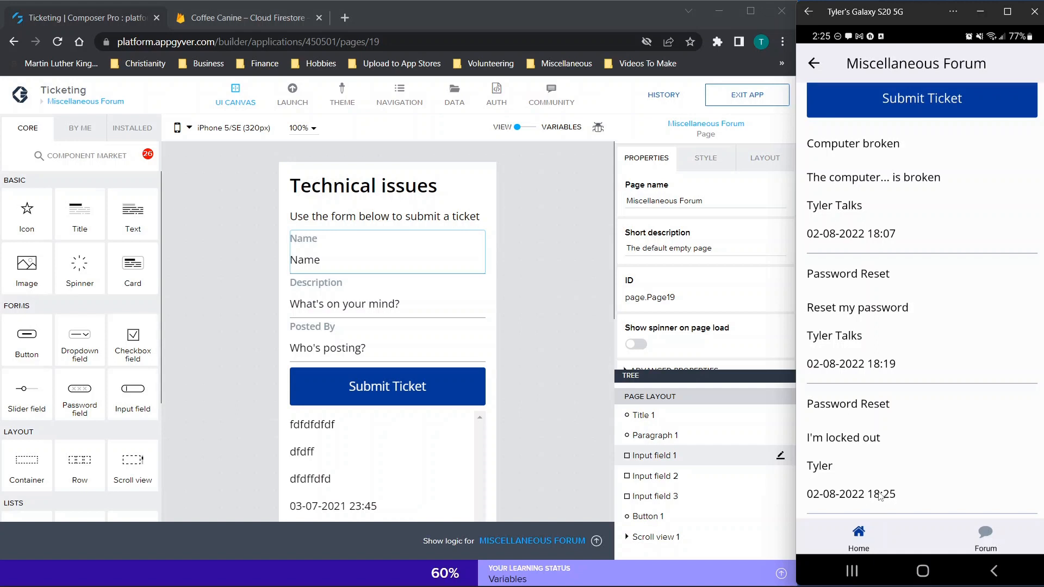
{"action": "left_click", "coordinate": [836, 406]}
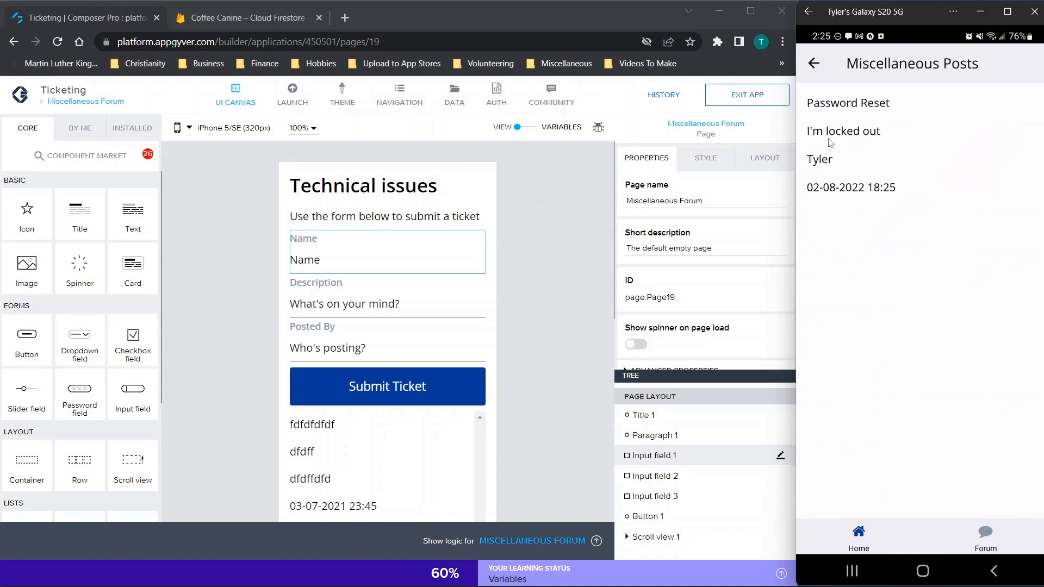
{"action": "left_click", "coordinate": [813, 63]}
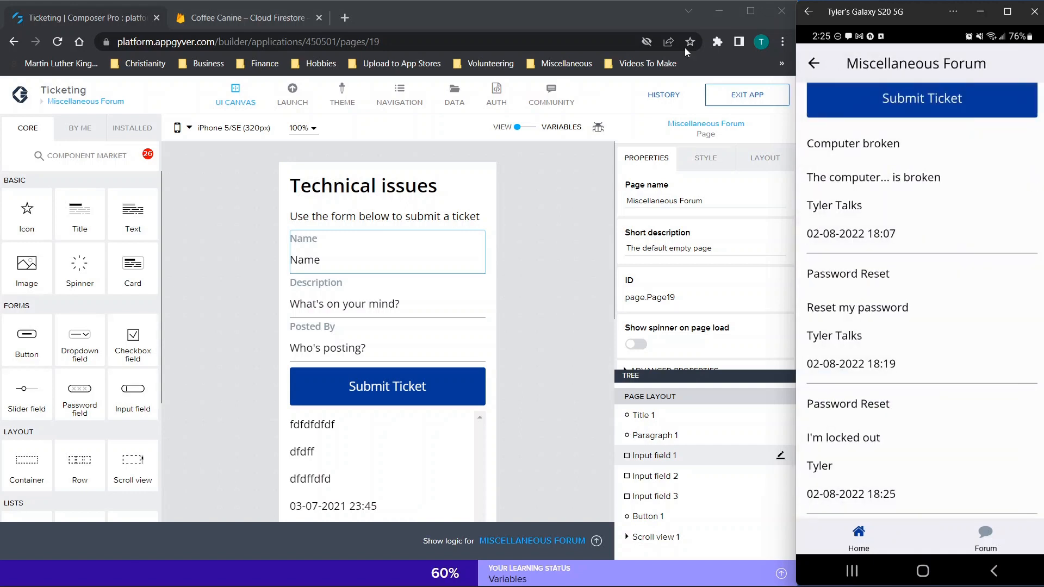
{"action": "left_click", "coordinate": [210, 27]}
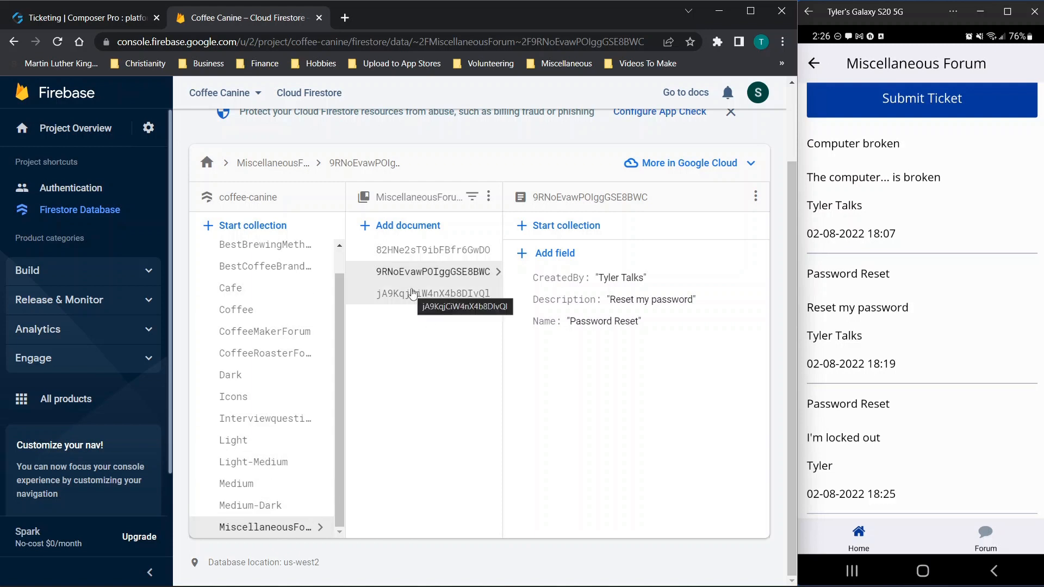
Step: Inspect the Computer broken and newest Password Reset ticket documents in MiscellaneousForum
{"action": "left_click", "coordinate": [439, 251]}
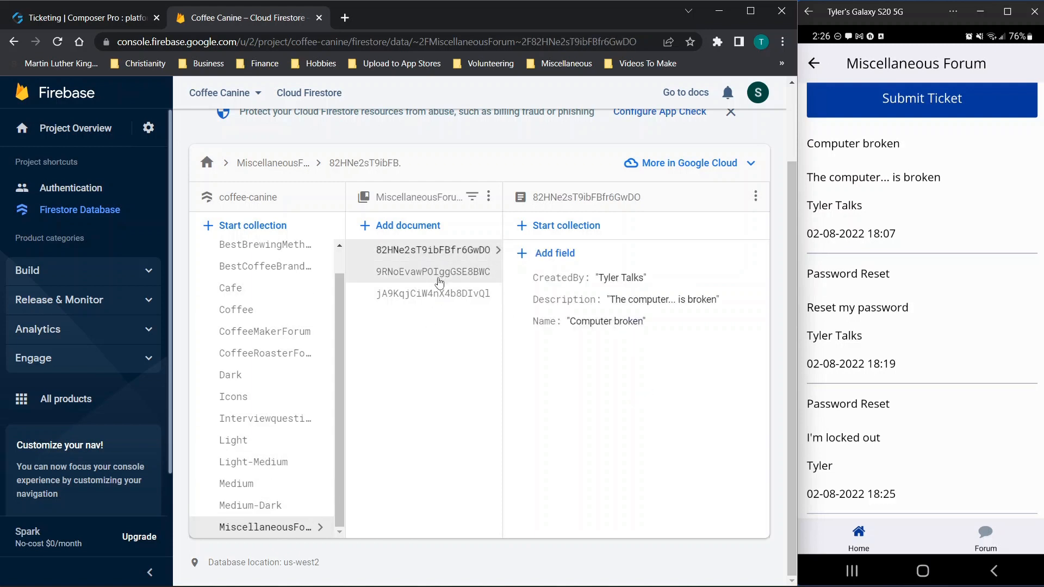
{"action": "left_click", "coordinate": [433, 294]}
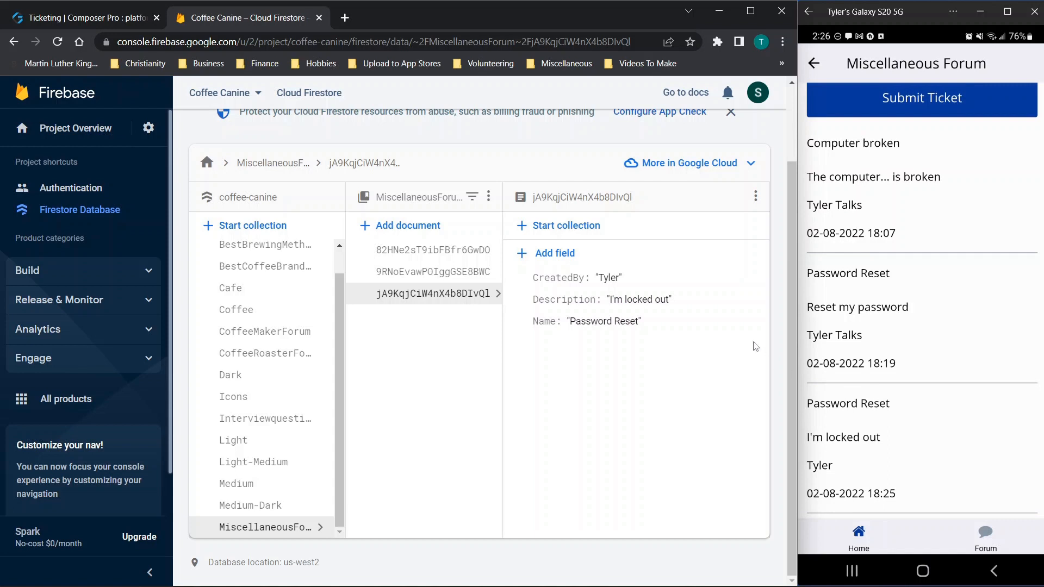
{"action": "scroll", "coordinate": [851, 247], "scroll_direction": "up", "scroll_amount": 4}
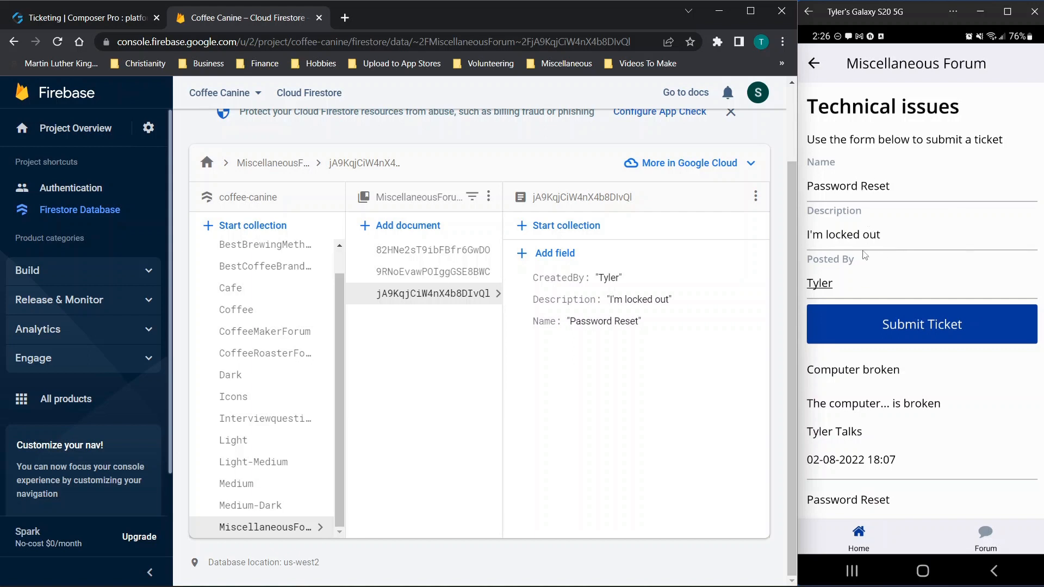
{"action": "left_click", "coordinate": [845, 282]}
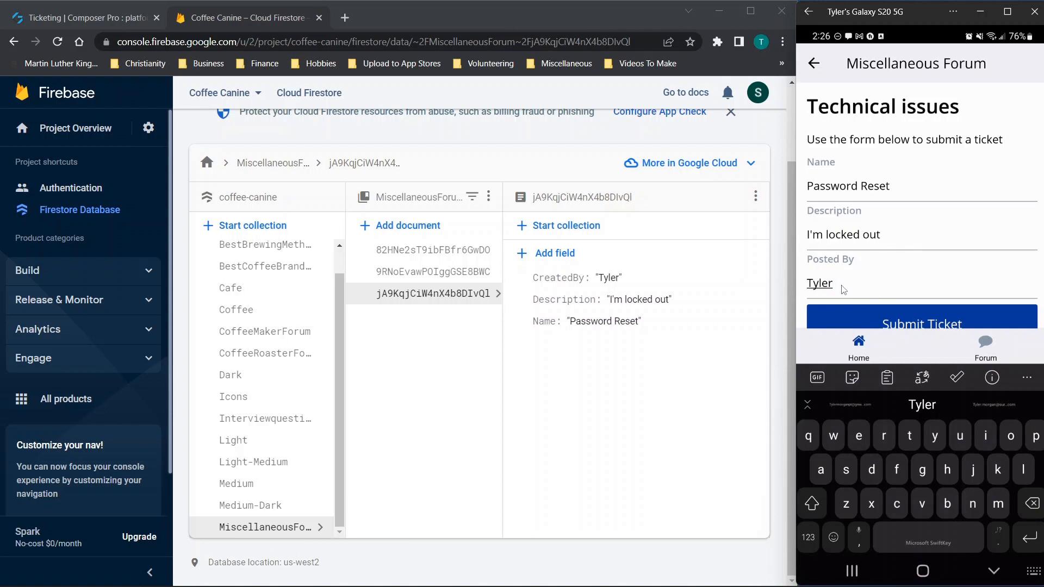
{"action": "left_click", "coordinate": [648, 342]}
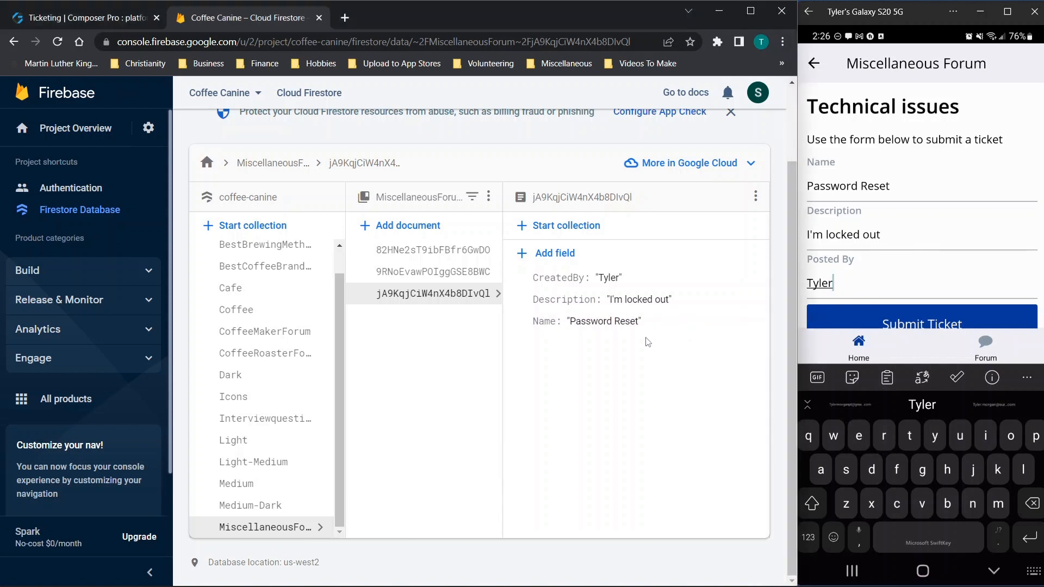
{"action": "left_click", "coordinate": [868, 256]}
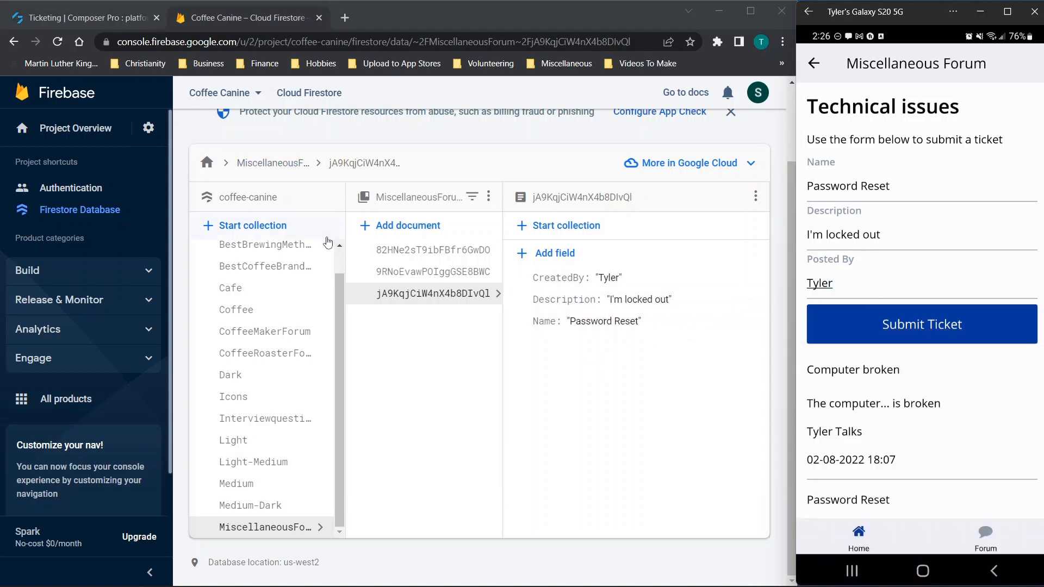
{"action": "scroll", "coordinate": [328, 242], "scroll_direction": "up", "scroll_amount": 2}
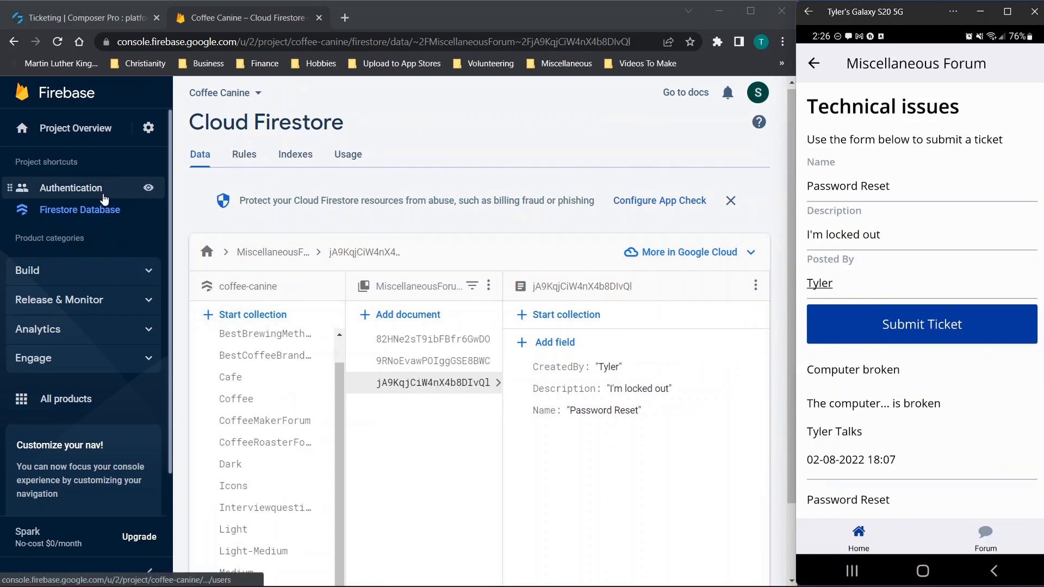
Step: Review the Authentication users, dismiss a user's options menu, and return to Firestore data
{"action": "left_click", "coordinate": [76, 188]}
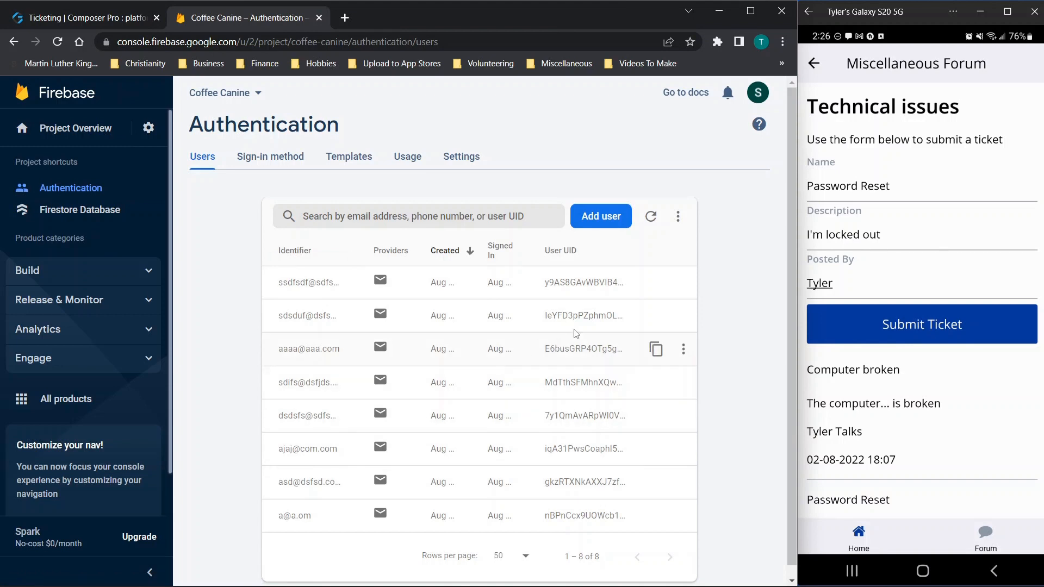
{"action": "left_click", "coordinate": [685, 282]}
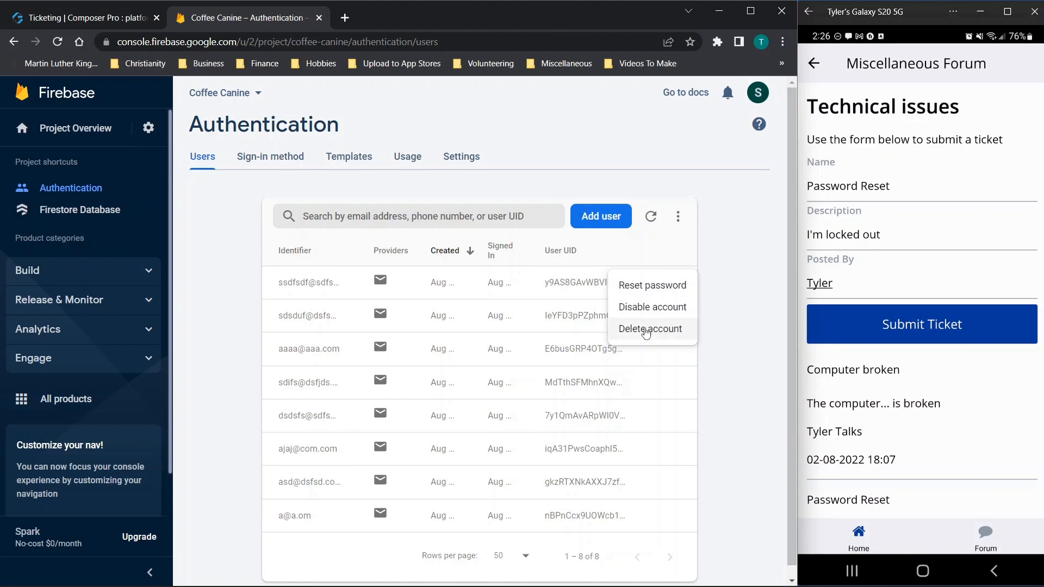
{"action": "left_click", "coordinate": [238, 274]}
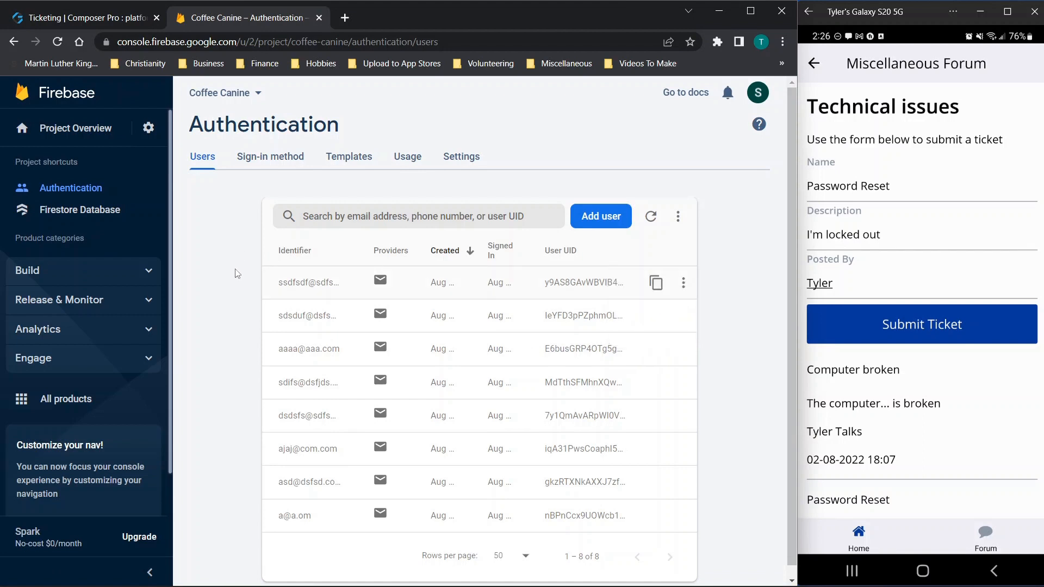
{"action": "left_click", "coordinate": [78, 214]}
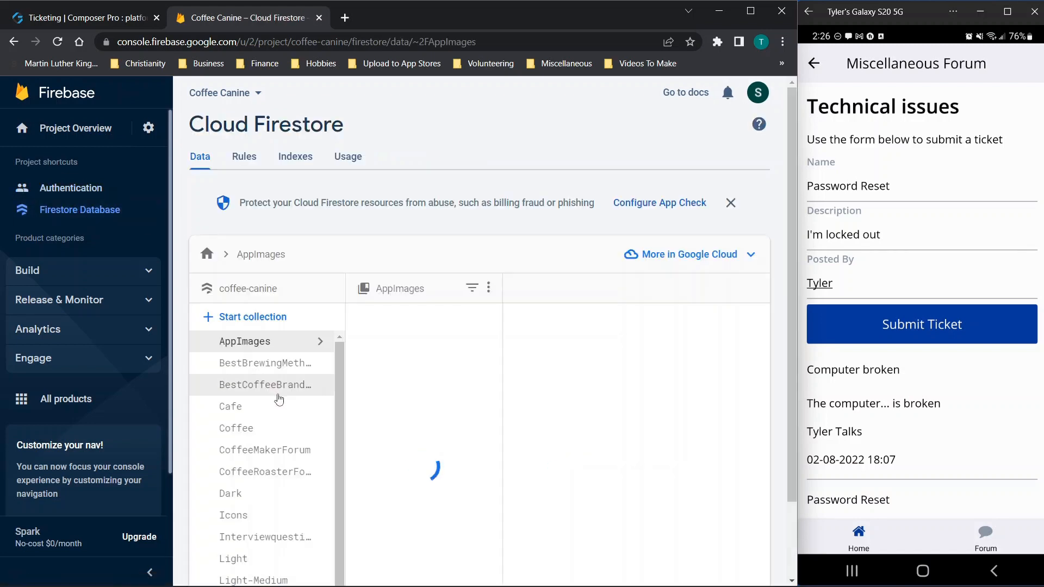
Step: Open the Password Reset ticket document in MiscellaneousForum and start adding a field
{"action": "scroll", "coordinate": [379, 401], "scroll_direction": "down", "scroll_amount": 2}
{"action": "left_click", "coordinate": [265, 526]}
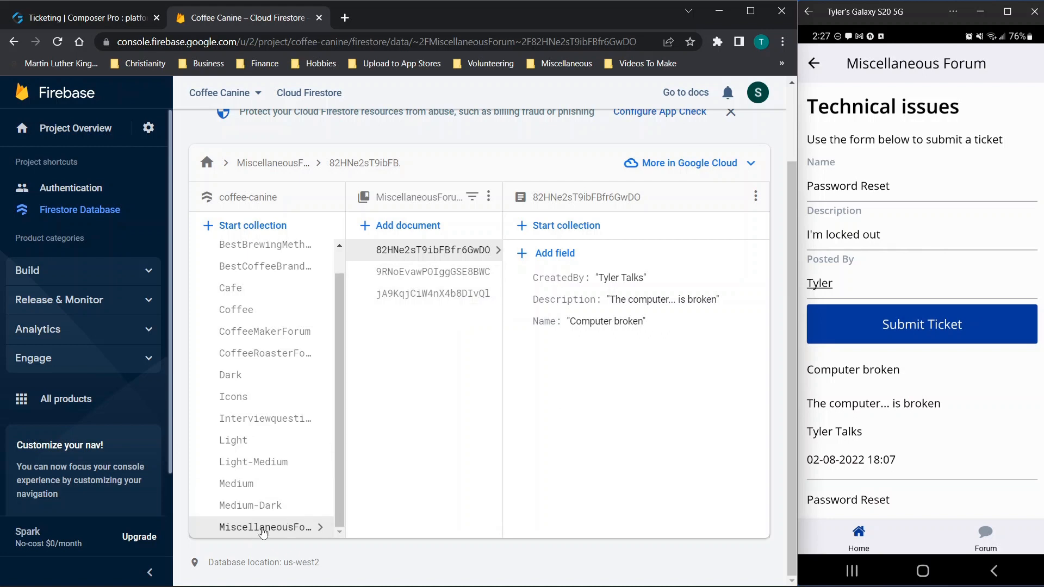
{"action": "left_click", "coordinate": [432, 273]}
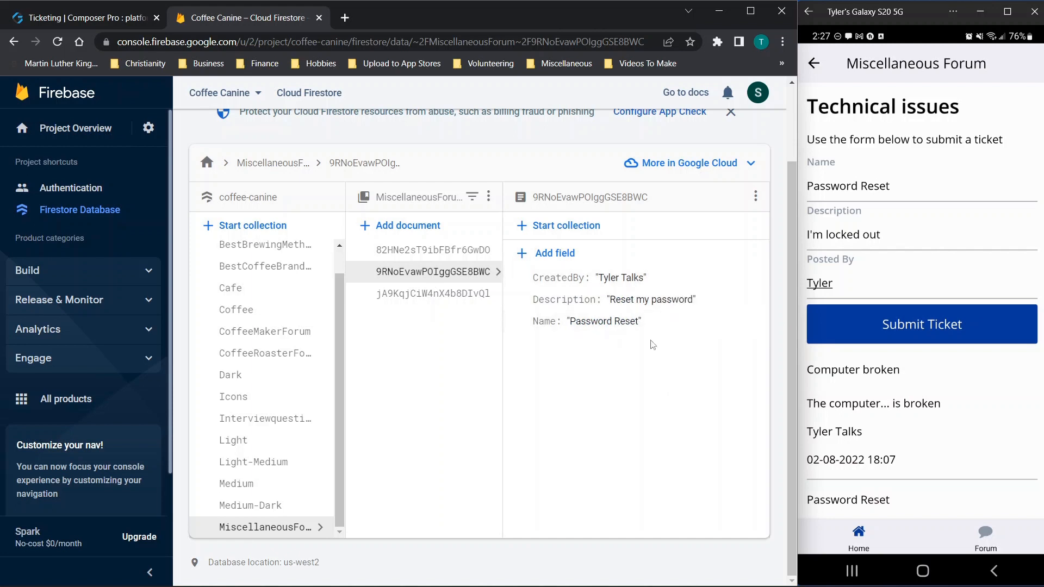
{"action": "left_click", "coordinate": [553, 254]}
Step: Add the Note 1 field with value 'Password reset' to the ticket document
{"action": "left_click", "coordinate": [548, 280]}
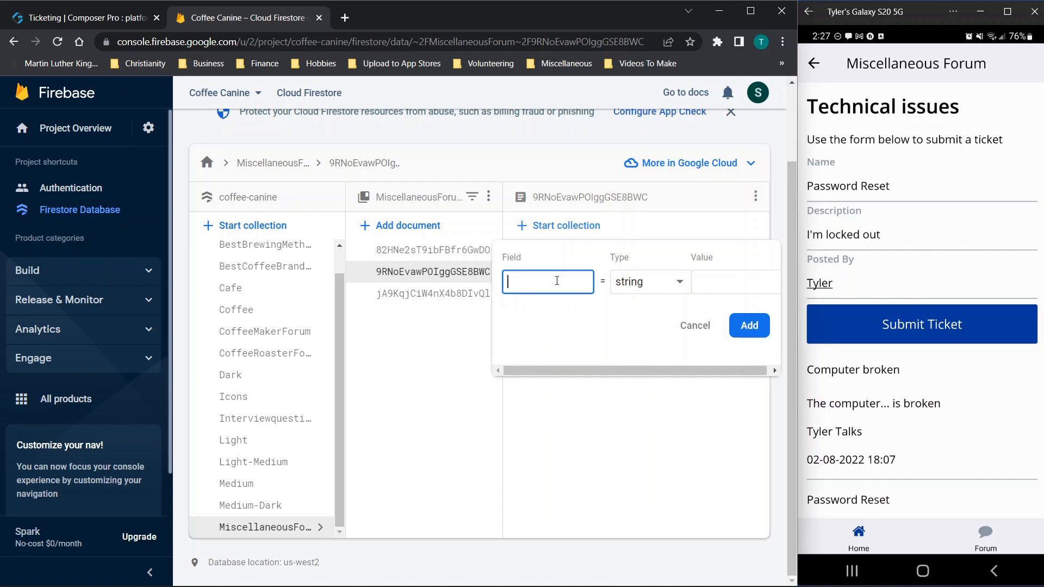
{"action": "type", "text": "Notes"}
{"action": "key", "text": "Tab"}
{"action": "key", "text": "Tab"}
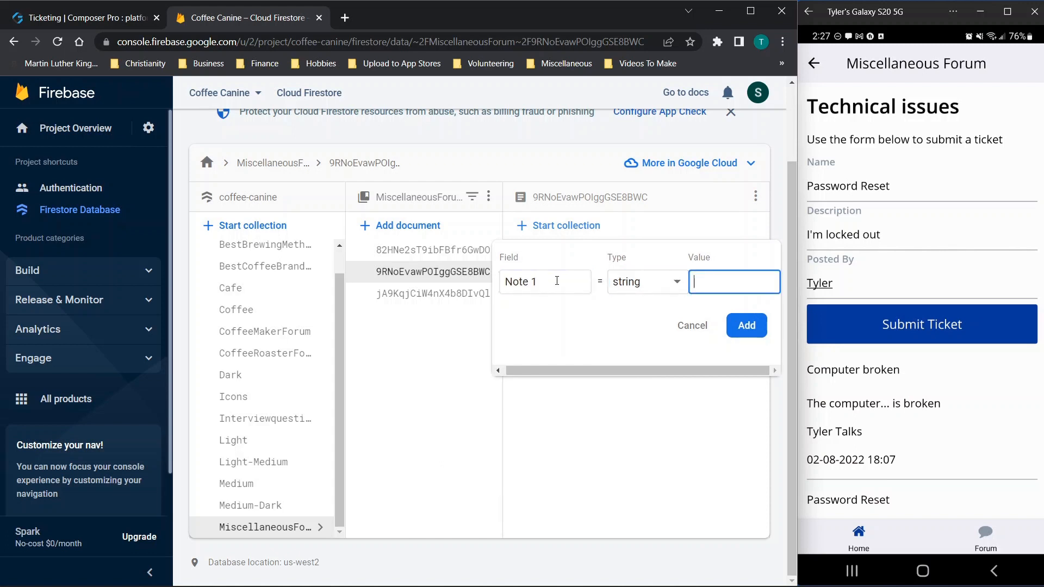
{"action": "type", "text": "Password reset"}
{"action": "left_click", "coordinate": [747, 325]}
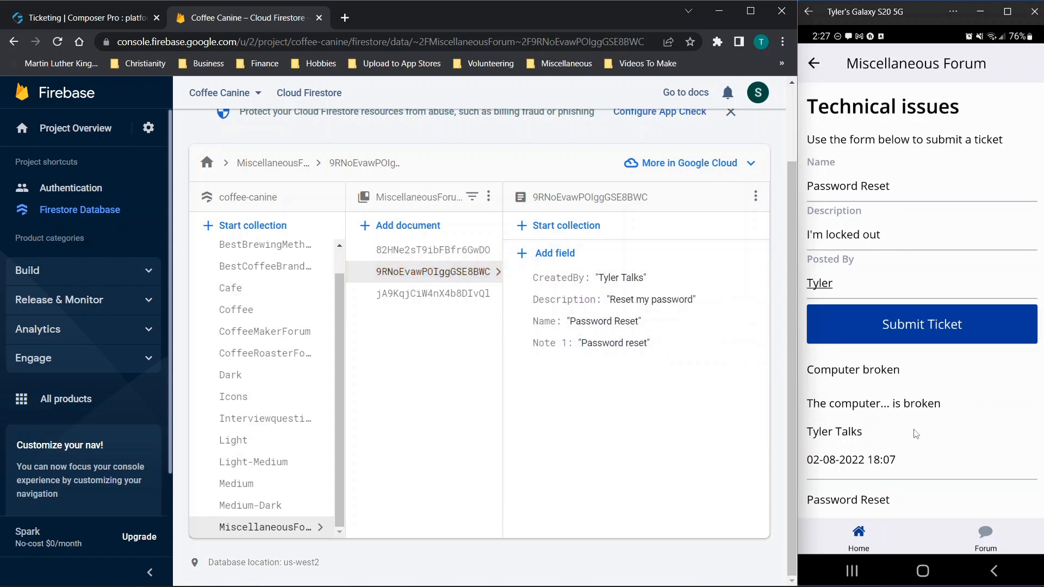
{"action": "scroll", "coordinate": [915, 433], "scroll_direction": "down", "scroll_amount": 5}
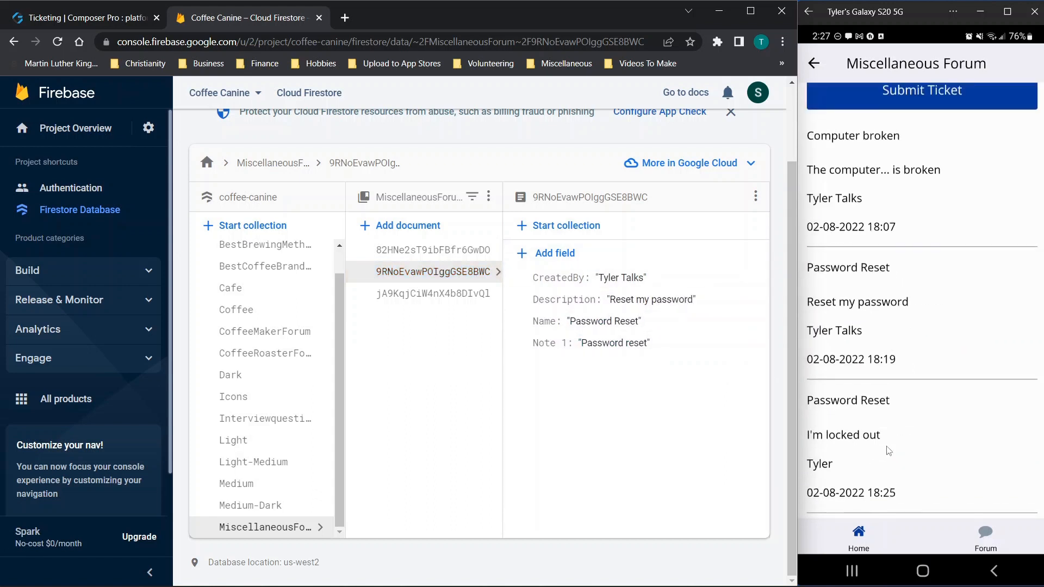
{"action": "left_click", "coordinate": [834, 272]}
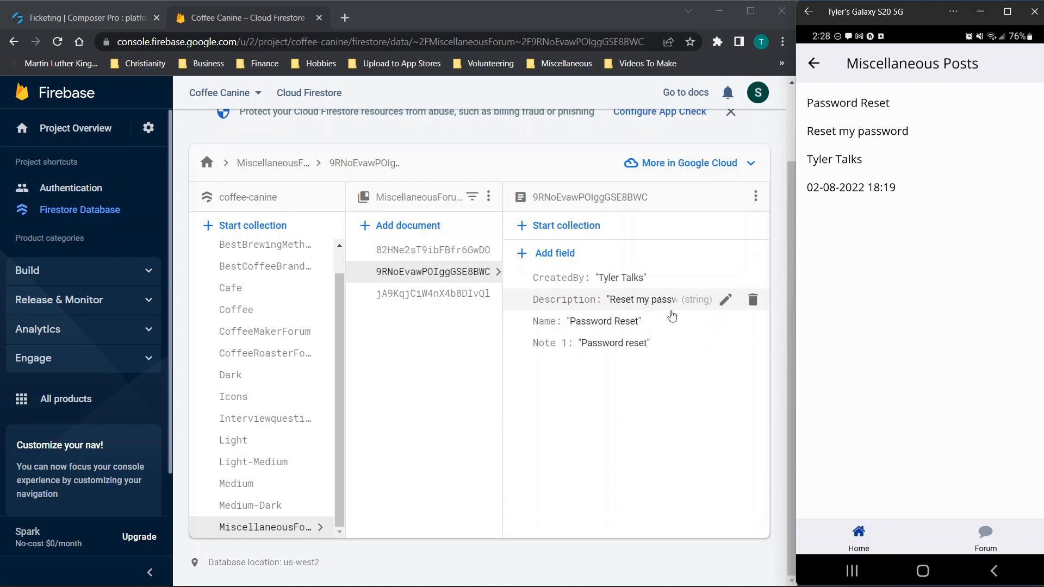
Step: Add the Note 2 field with value 'Fixed' to the same document
{"action": "left_click", "coordinate": [535, 254]}
{"action": "left_click", "coordinate": [560, 277]}
{"action": "type", "text": "Note 2"}
{"action": "left_click", "coordinate": [734, 275]}
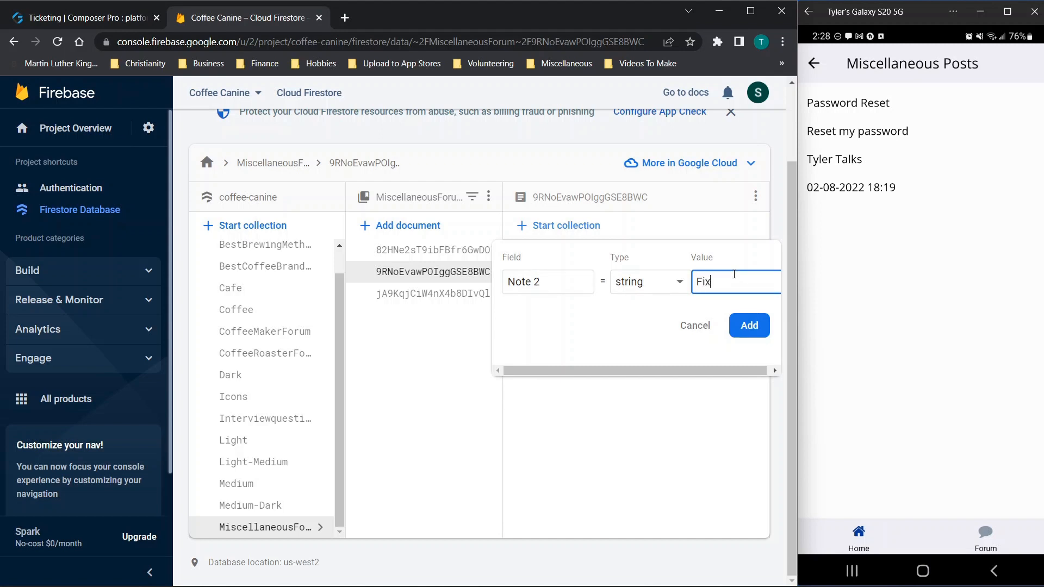
{"action": "type", "text": "Fixed"}
{"action": "left_click", "coordinate": [749, 325]}
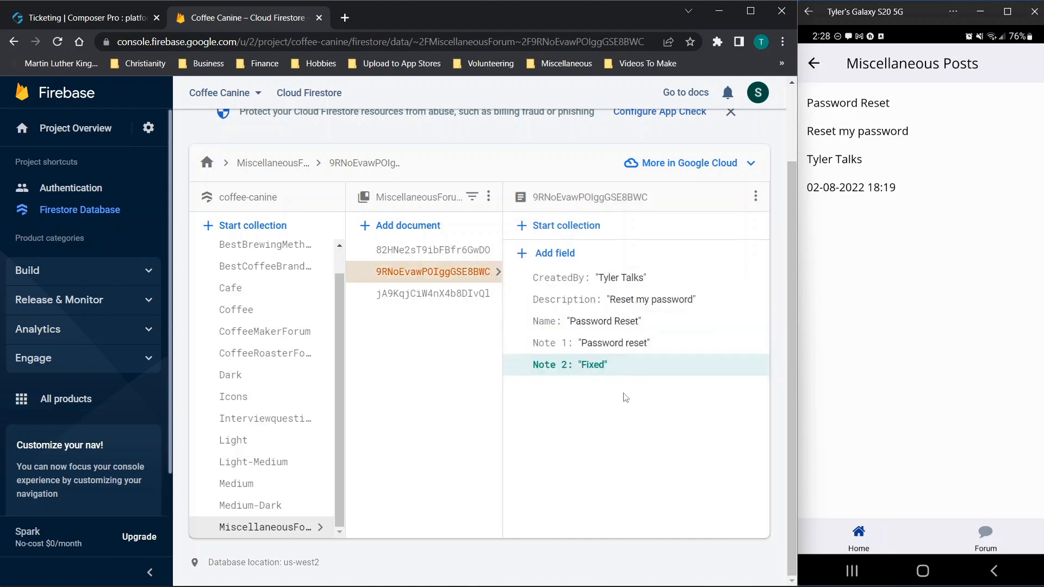
{"action": "left_click", "coordinate": [814, 63]}
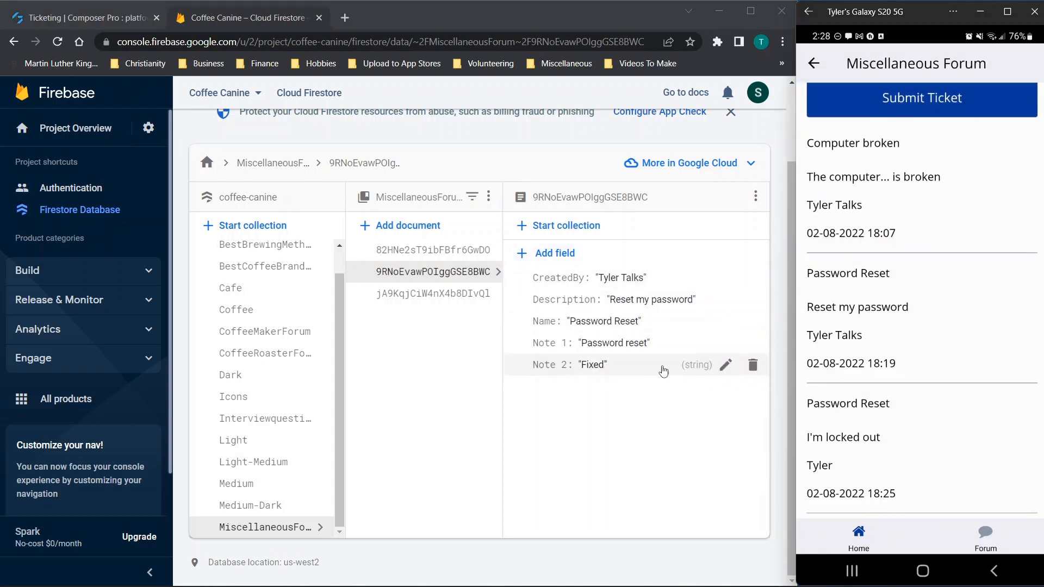
Step: Delete the 'Reset my password' ticket document
{"action": "left_click", "coordinate": [755, 197]}
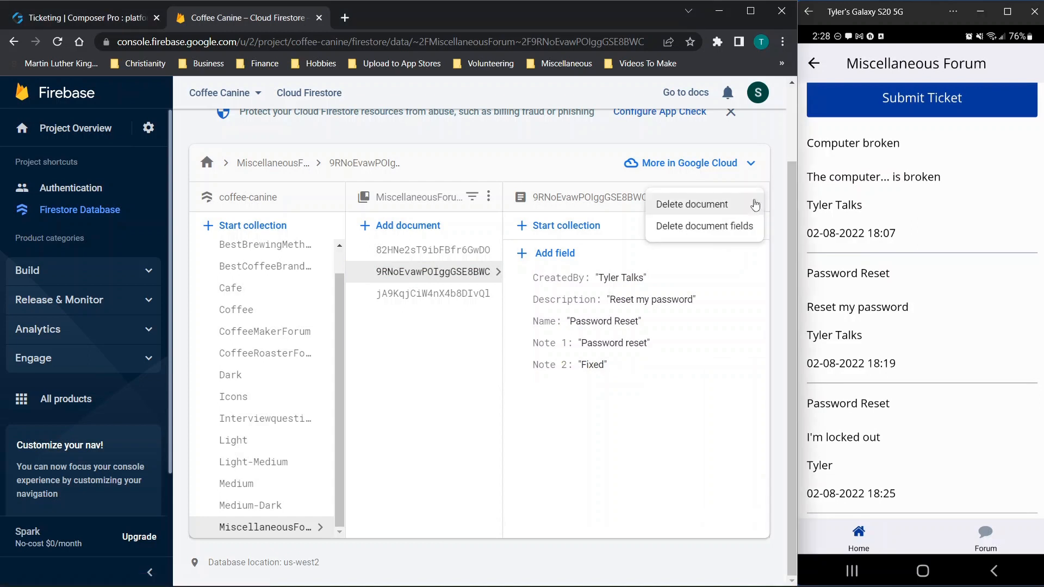
{"action": "left_click", "coordinate": [717, 206]}
{"action": "left_click", "coordinate": [555, 390]}
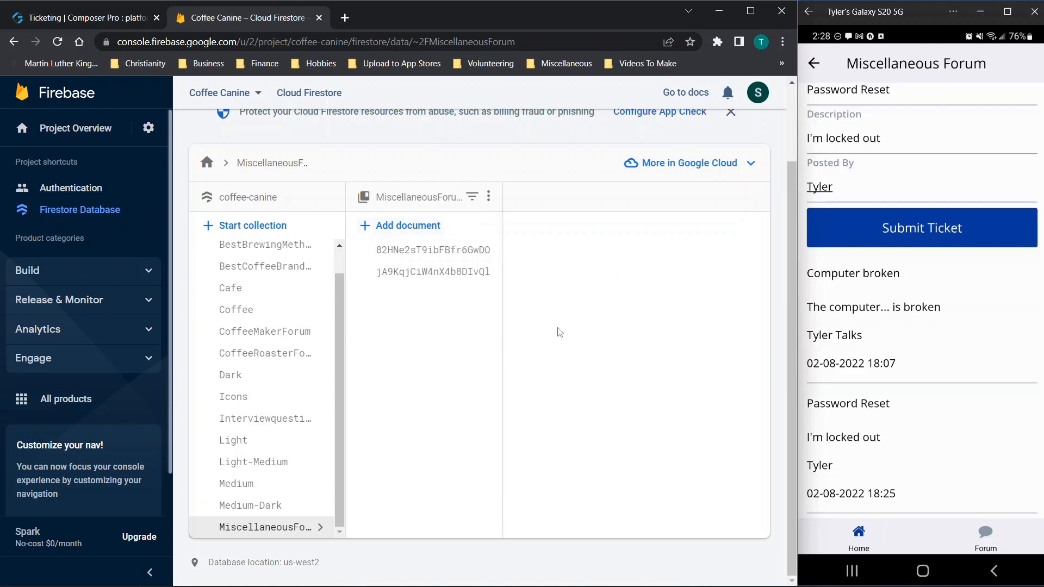
Step: Correct the I'm locked out ticket's CreatedBy value and return to the Ticketing builder
{"action": "left_click", "coordinate": [403, 273]}
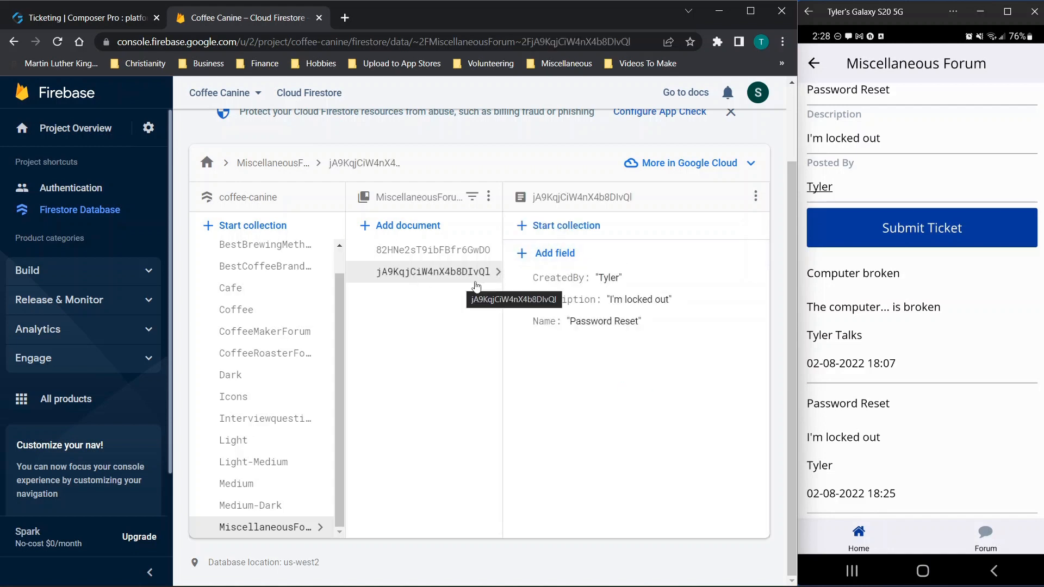
{"action": "left_click", "coordinate": [611, 281]}
{"action": "left_click_drag", "start_coordinate": [716, 308], "coordinate": [749, 308]}
{"action": "type", "text": "talks"}
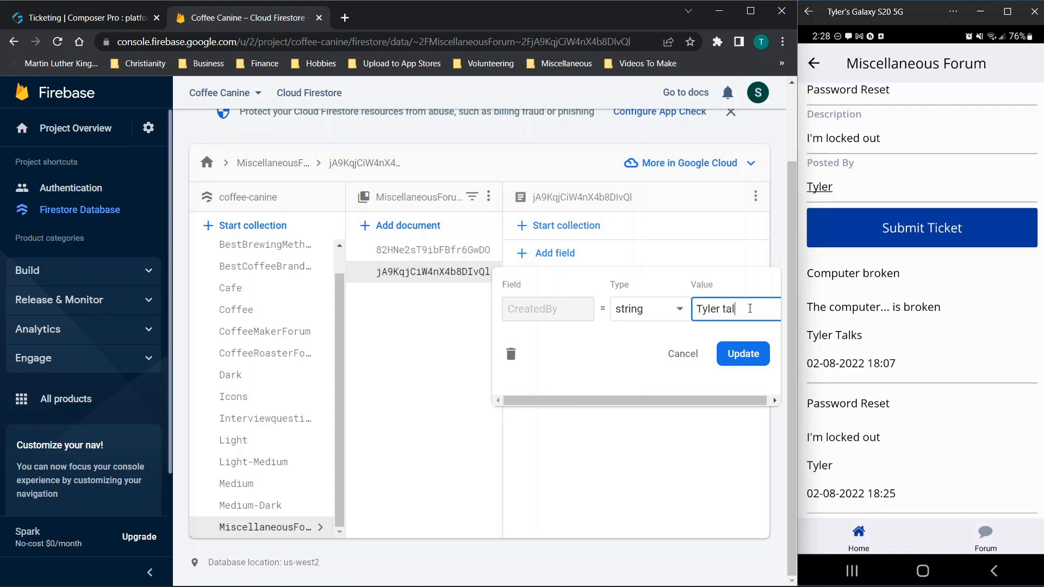
{"action": "left_click", "coordinate": [760, 356]}
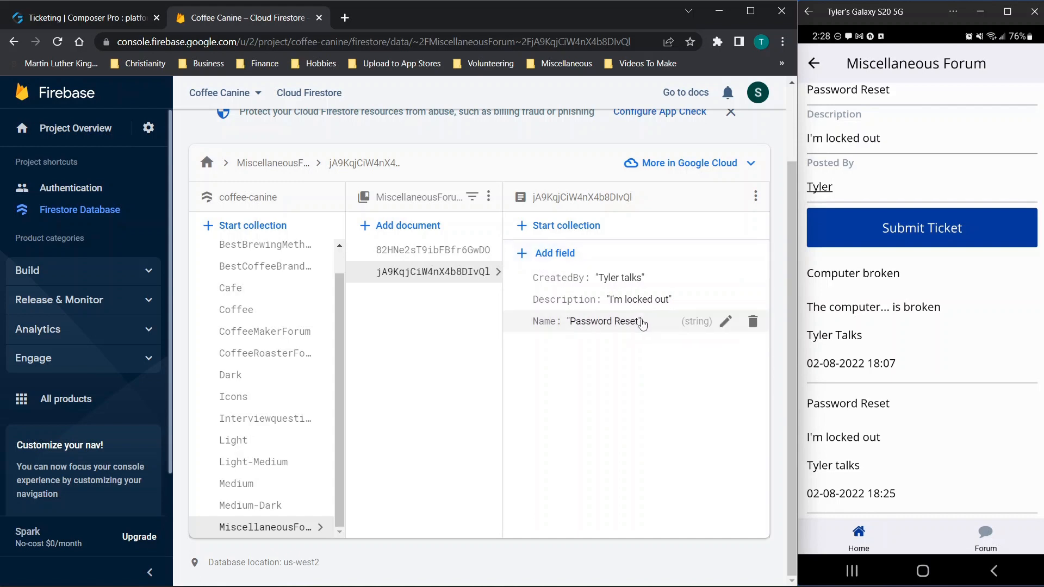
{"action": "left_click", "coordinate": [60, 18]}
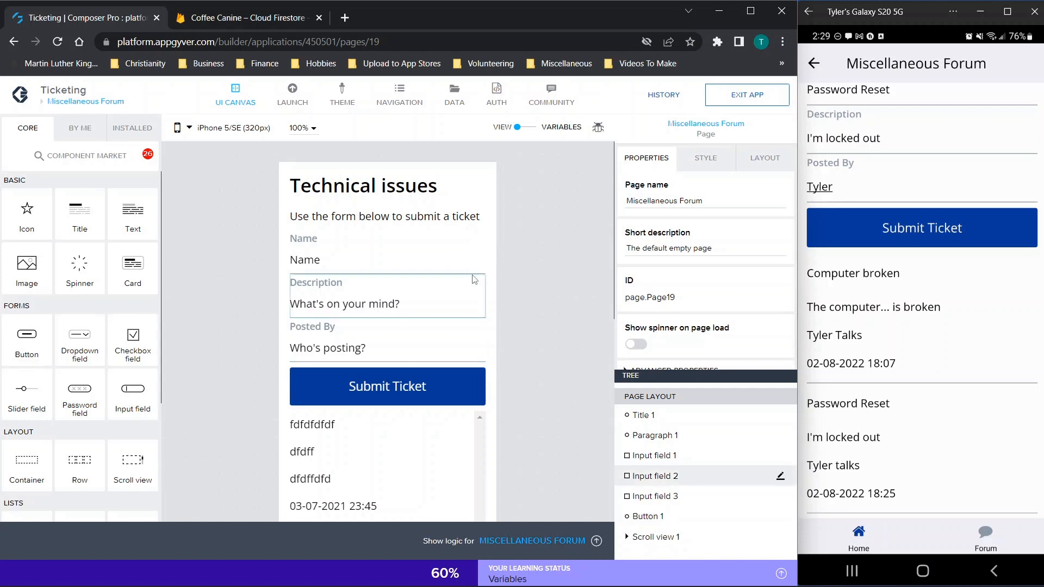
Step: Open the Log in page from the pages overview and select its Sign In button
{"action": "left_click", "coordinate": [82, 103]}
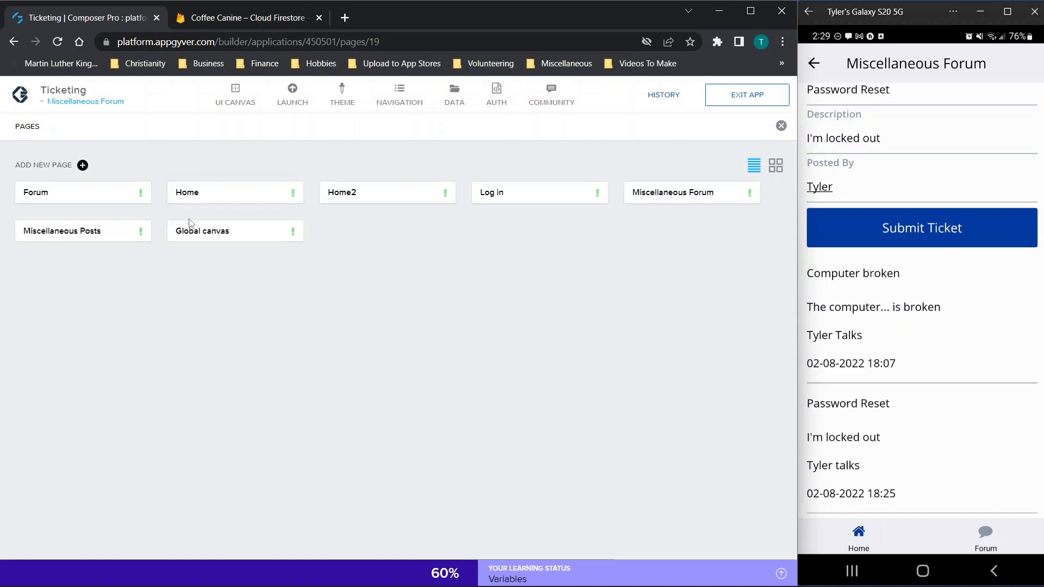
{"action": "left_click", "coordinate": [541, 199]}
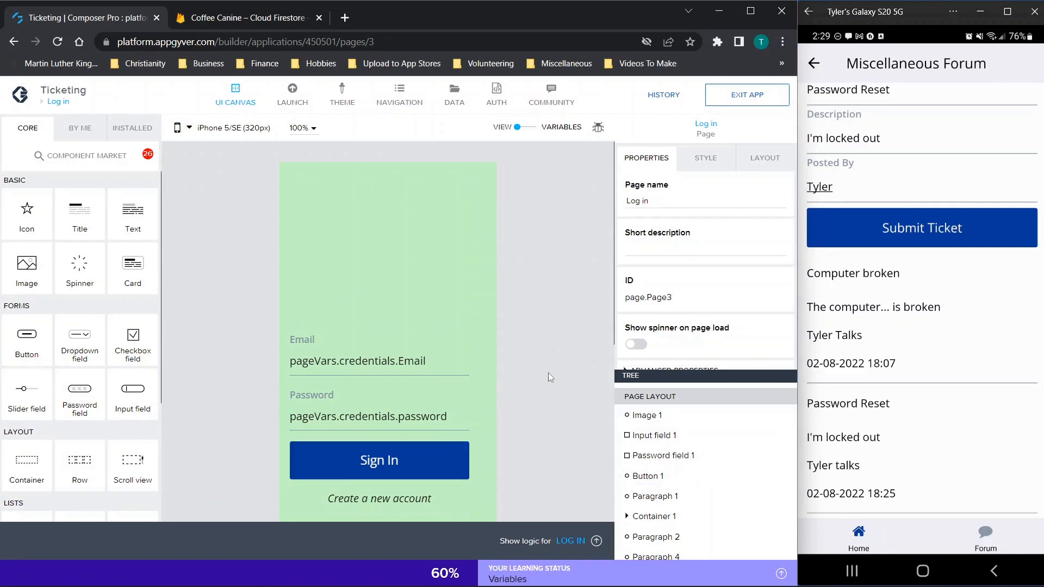
{"action": "scroll", "coordinate": [548, 373], "scroll_direction": "down", "scroll_amount": 1}
{"action": "scroll", "coordinate": [530, 386], "scroll_direction": "down", "scroll_amount": 1}
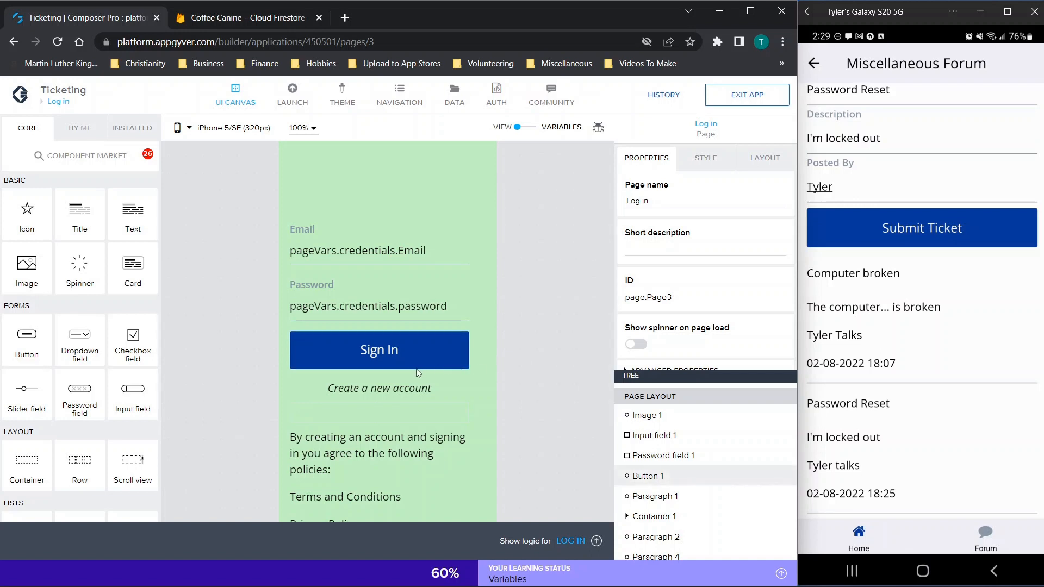
{"action": "left_click", "coordinate": [380, 351]}
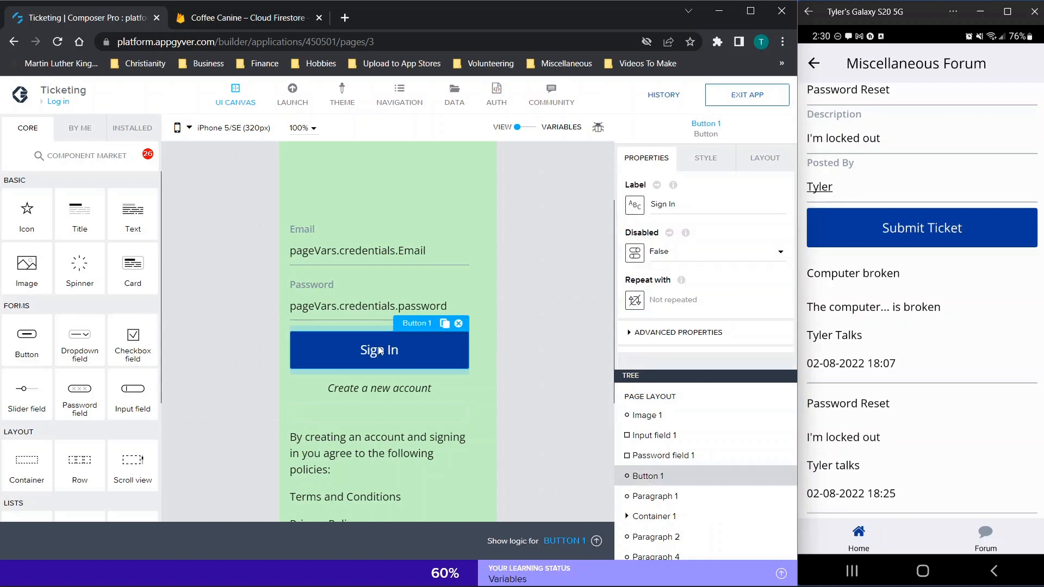
Step: Add a new text app variable, variable1, from the variables view of the Sign In logic
{"action": "left_click", "coordinate": [563, 541]}
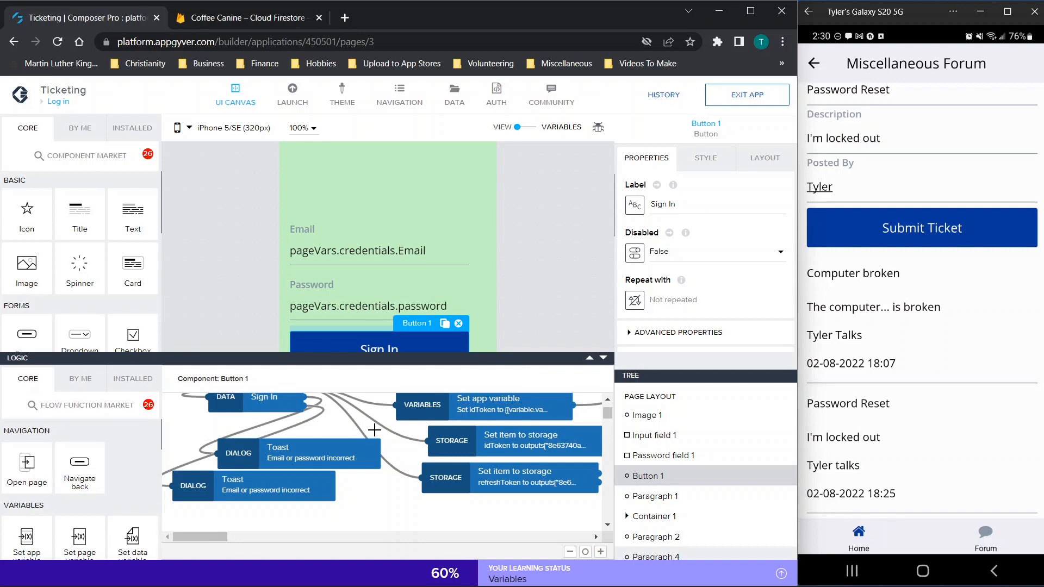
{"action": "scroll", "coordinate": [361, 472], "scroll_direction": "up", "scroll_amount": 3}
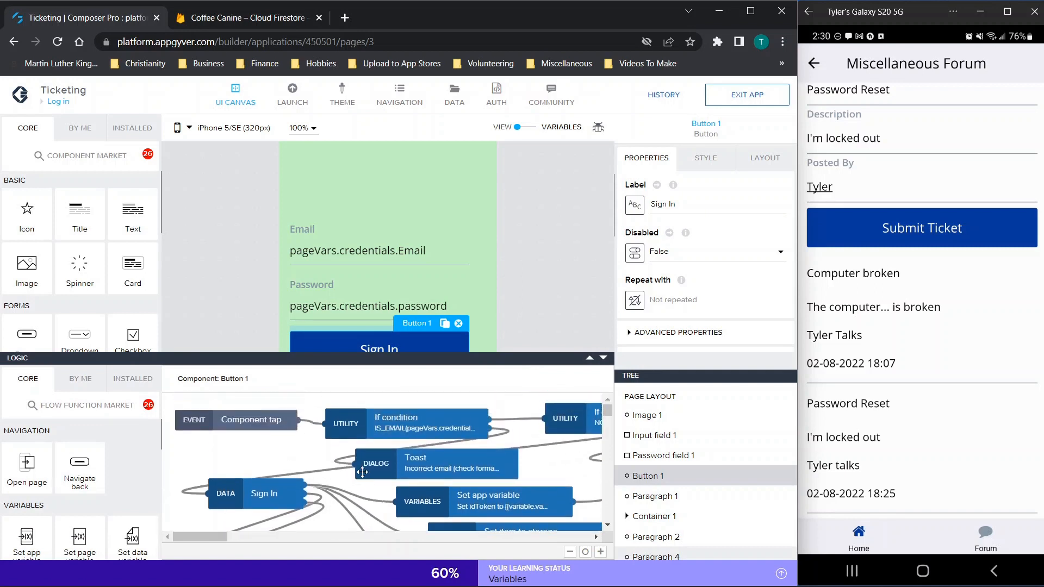
{"action": "scroll", "coordinate": [362, 472], "scroll_direction": "right", "scroll_amount": 3}
{"action": "scroll", "coordinate": [362, 471], "scroll_direction": "down", "scroll_amount": 2}
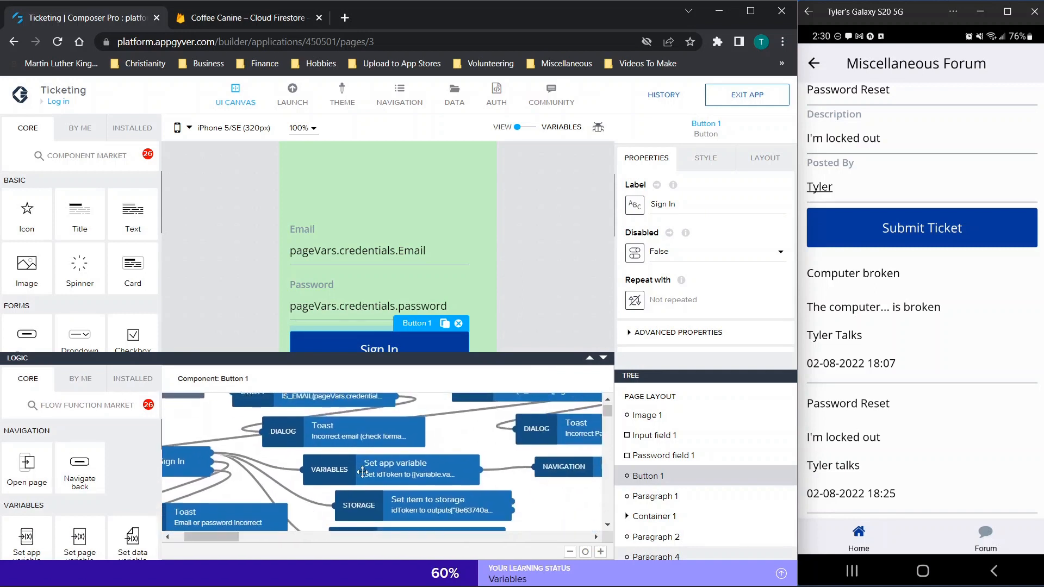
{"action": "scroll", "coordinate": [362, 472], "scroll_direction": "down", "scroll_amount": 4}
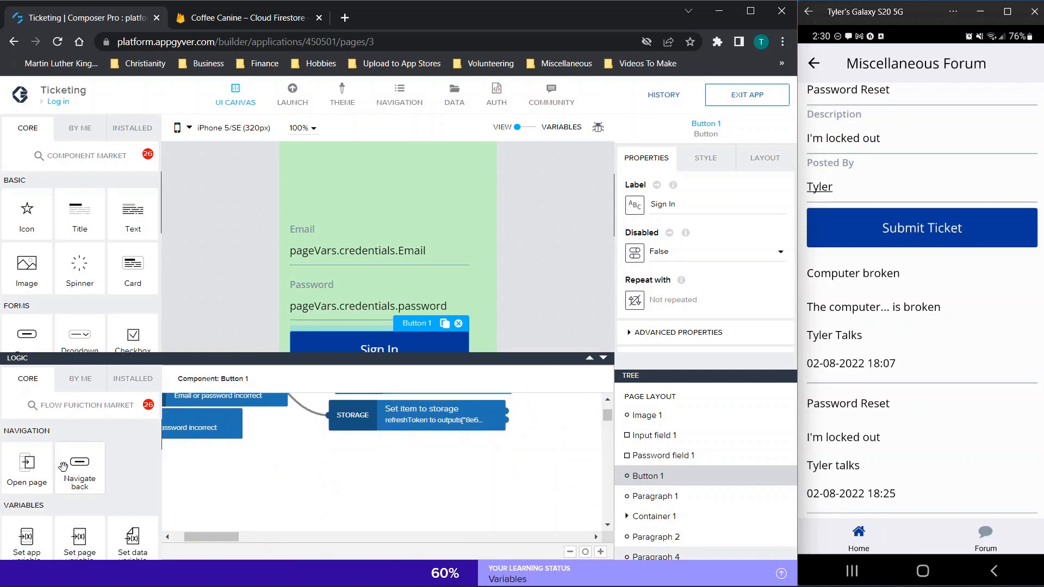
{"action": "scroll", "coordinate": [62, 467], "scroll_direction": "down", "scroll_amount": 2}
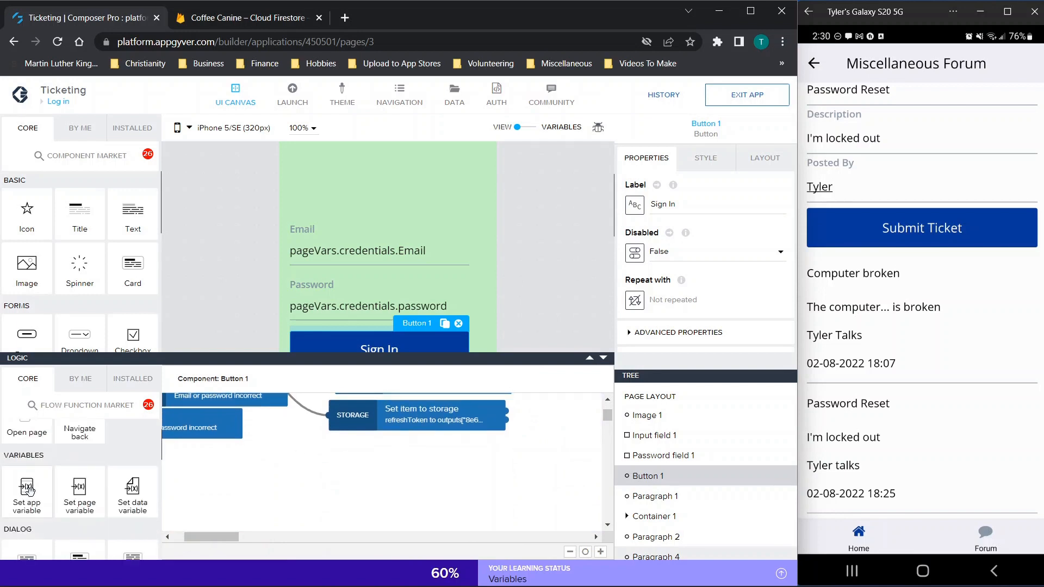
{"action": "left_click", "coordinate": [523, 127]}
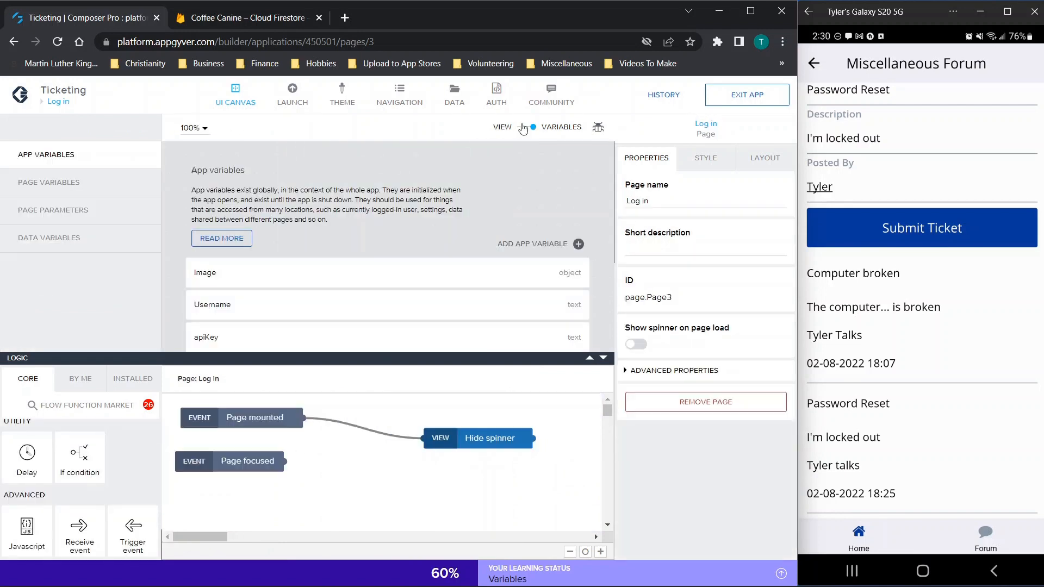
{"action": "left_click", "coordinate": [598, 360]}
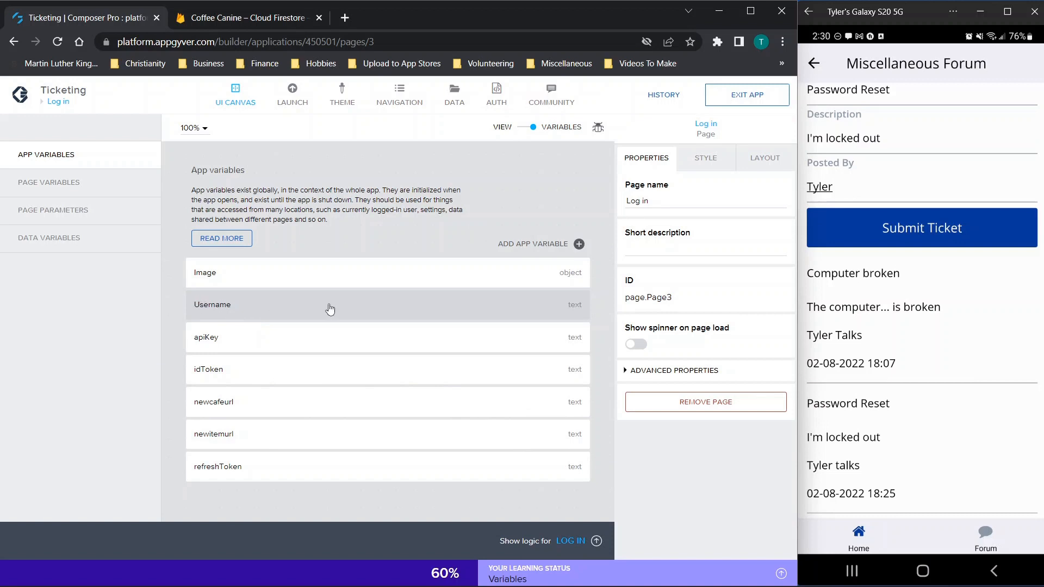
{"action": "left_click", "coordinate": [238, 307]}
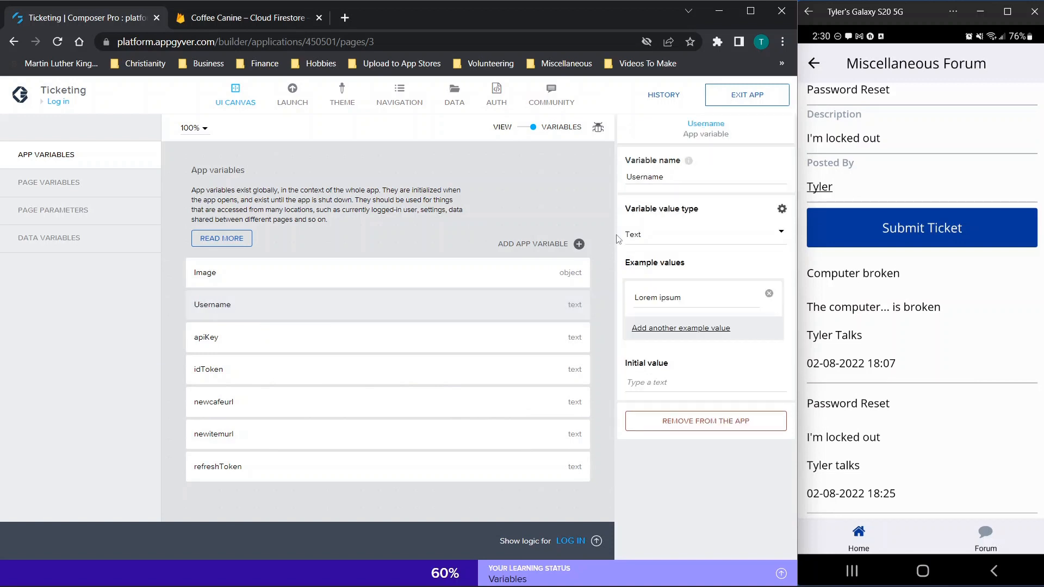
{"action": "left_click", "coordinate": [550, 246]}
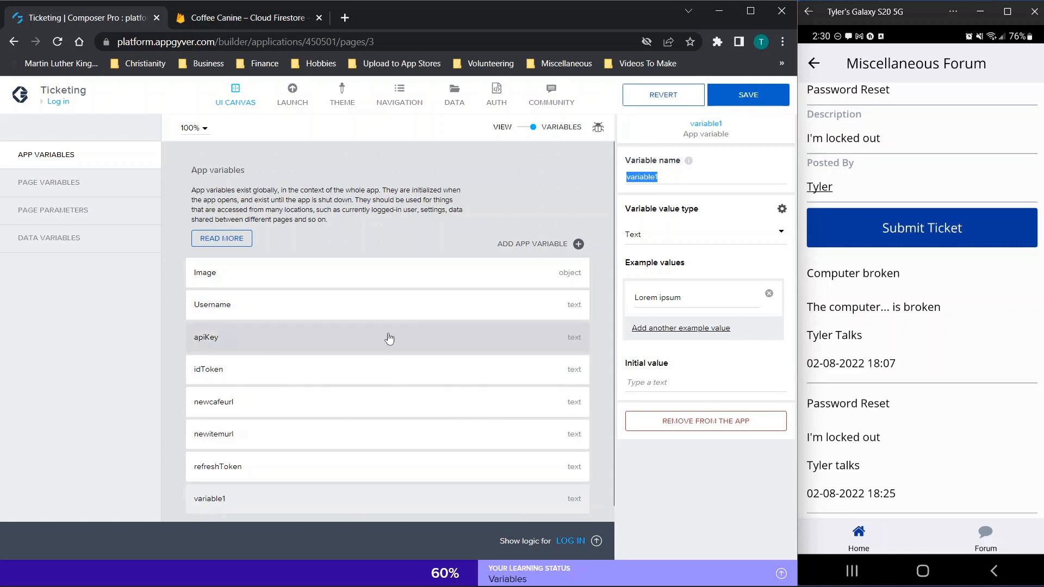
{"action": "left_click", "coordinate": [525, 128]}
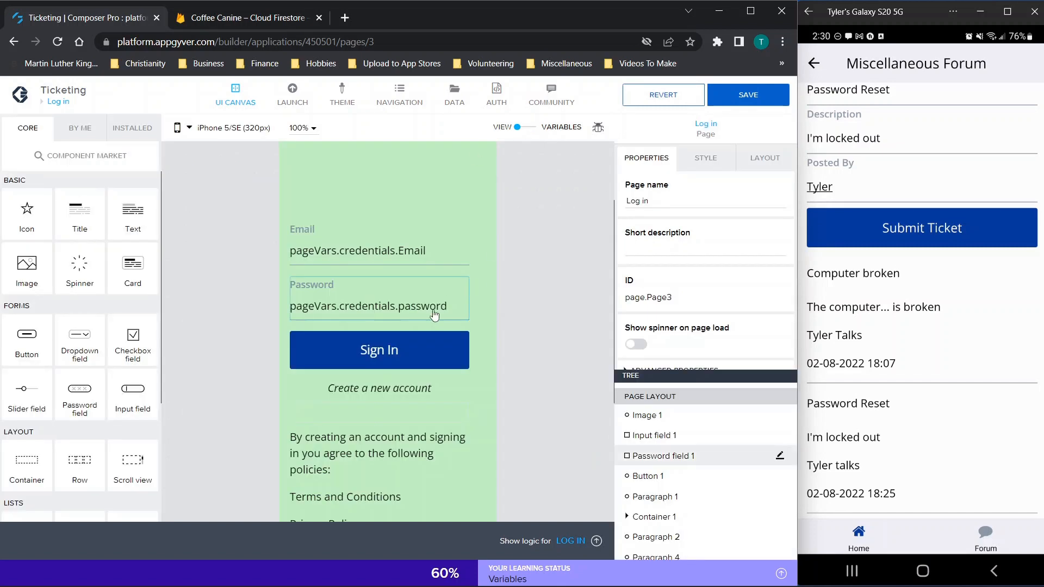
Step: Open the logic canvas for the Sign In button on the Log in page
{"action": "left_click", "coordinate": [596, 540]}
{"action": "left_click", "coordinate": [412, 350]}
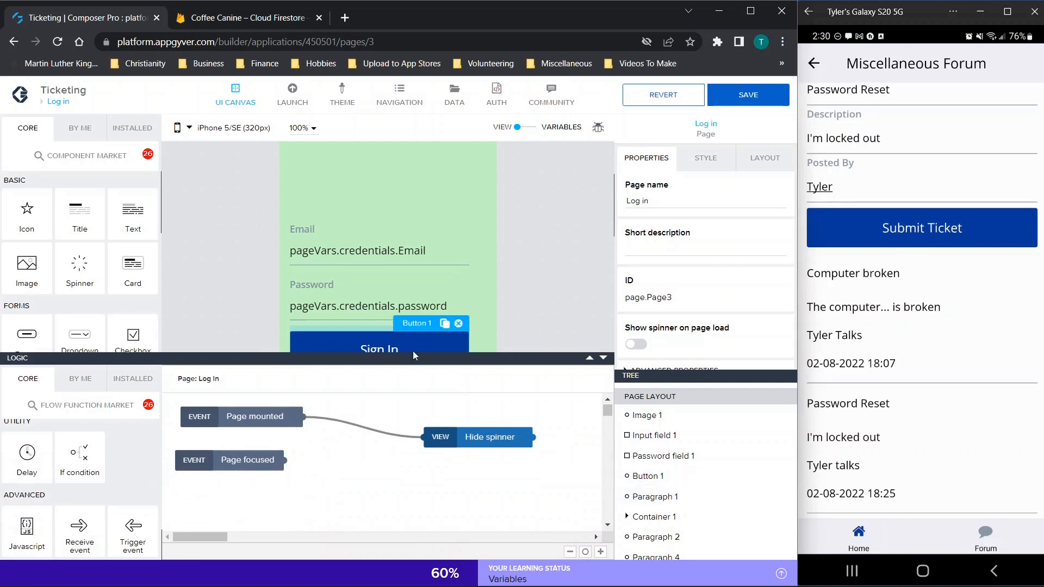
{"action": "scroll", "coordinate": [200, 456], "scroll_direction": "up", "scroll_amount": 1}
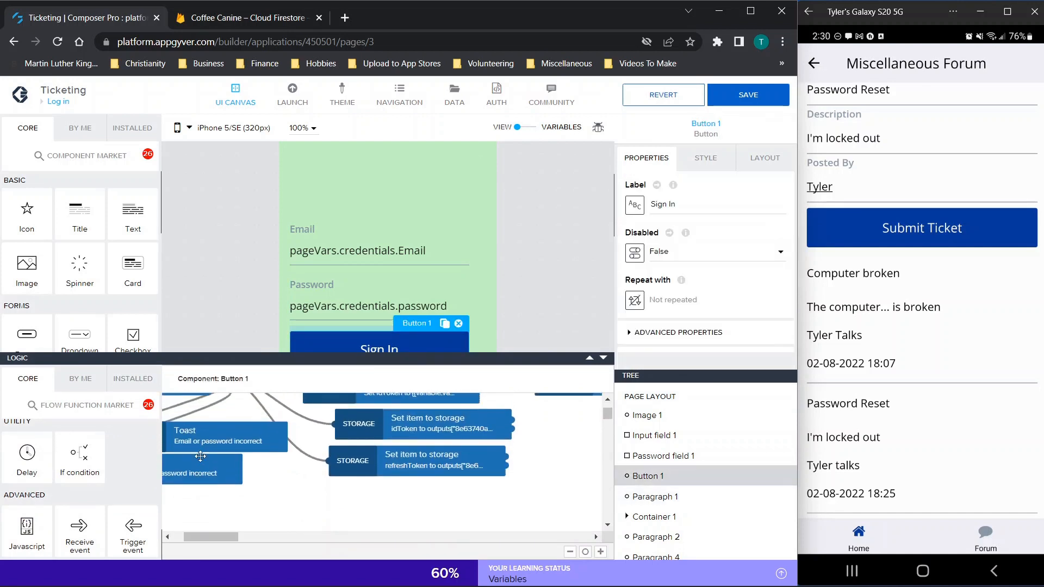
{"action": "scroll", "coordinate": [71, 491], "scroll_direction": "up", "scroll_amount": 3}
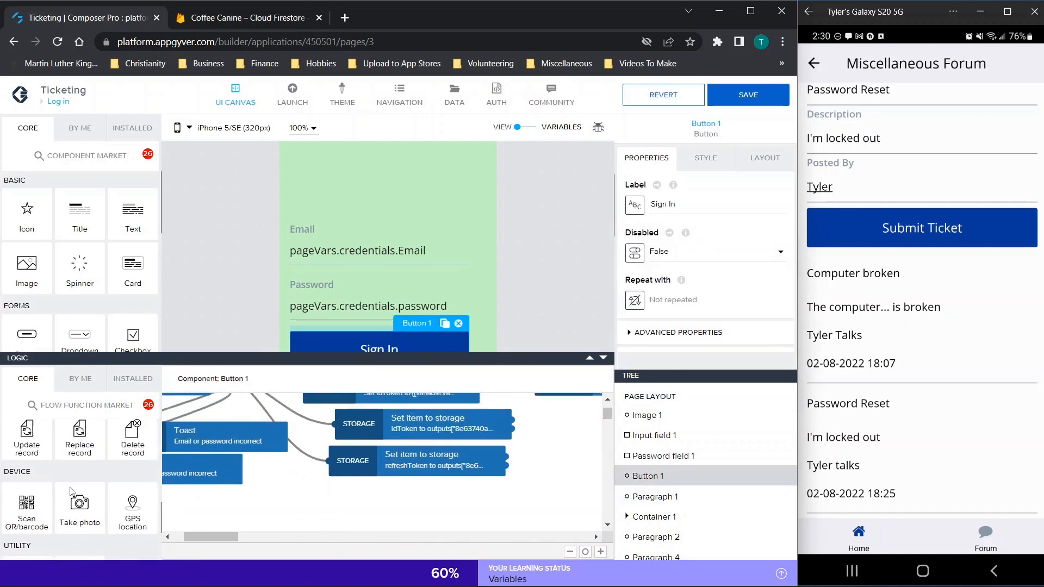
{"action": "scroll", "coordinate": [71, 491], "scroll_direction": "down", "scroll_amount": 3}
{"action": "scroll", "coordinate": [72, 491], "scroll_direction": "up", "scroll_amount": 5}
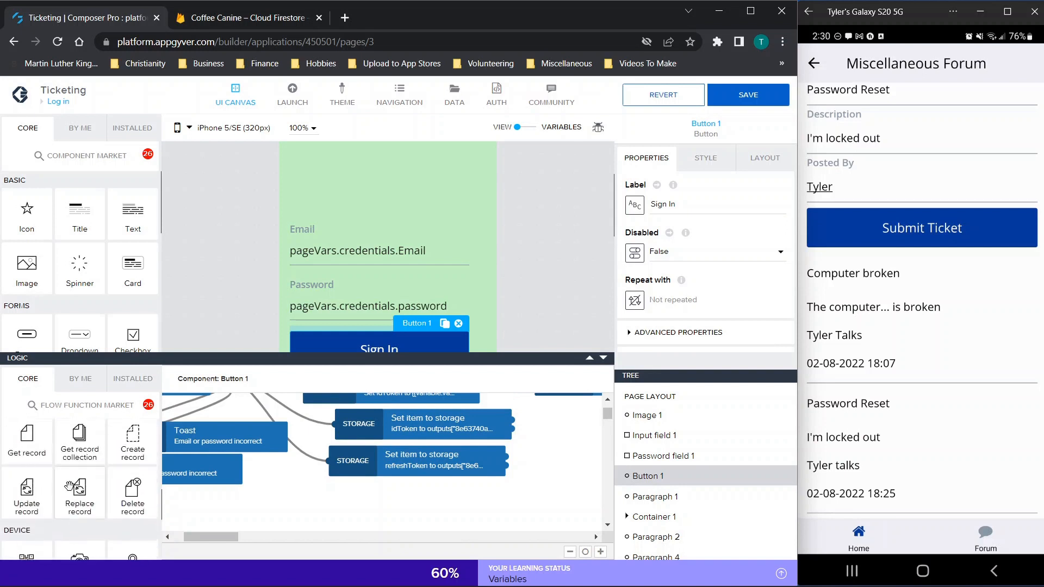
{"action": "scroll", "coordinate": [71, 488], "scroll_direction": "up", "scroll_amount": 5}
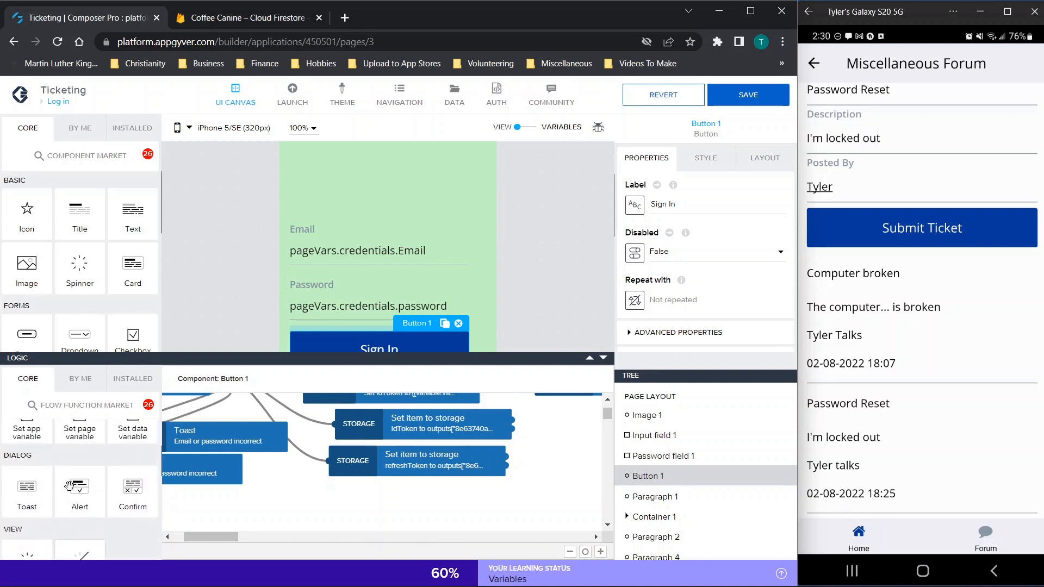
Step: Add a Set app variable node and wire the Sign In node's output into it
{"action": "left_click_drag", "start_coordinate": [30, 466], "coordinate": [369, 503]}
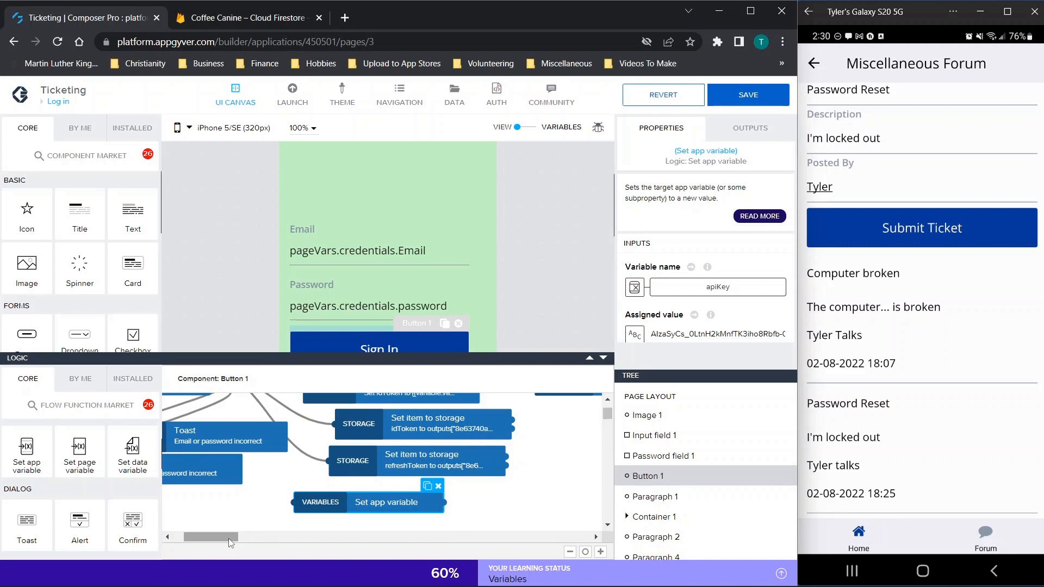
{"action": "scroll", "coordinate": [222, 437], "scroll_direction": "up", "scroll_amount": 1}
{"action": "left_click_drag", "start_coordinate": [222, 436], "coordinate": [387, 523]}
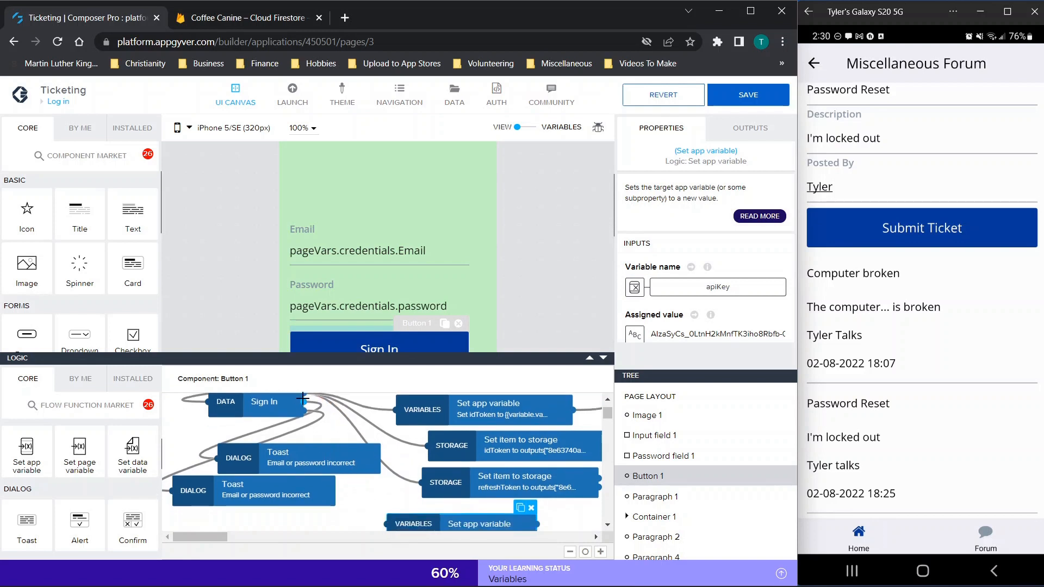
{"action": "left_click_drag", "start_coordinate": [303, 394], "coordinate": [387, 523]}
{"action": "left_click", "coordinate": [409, 517]}
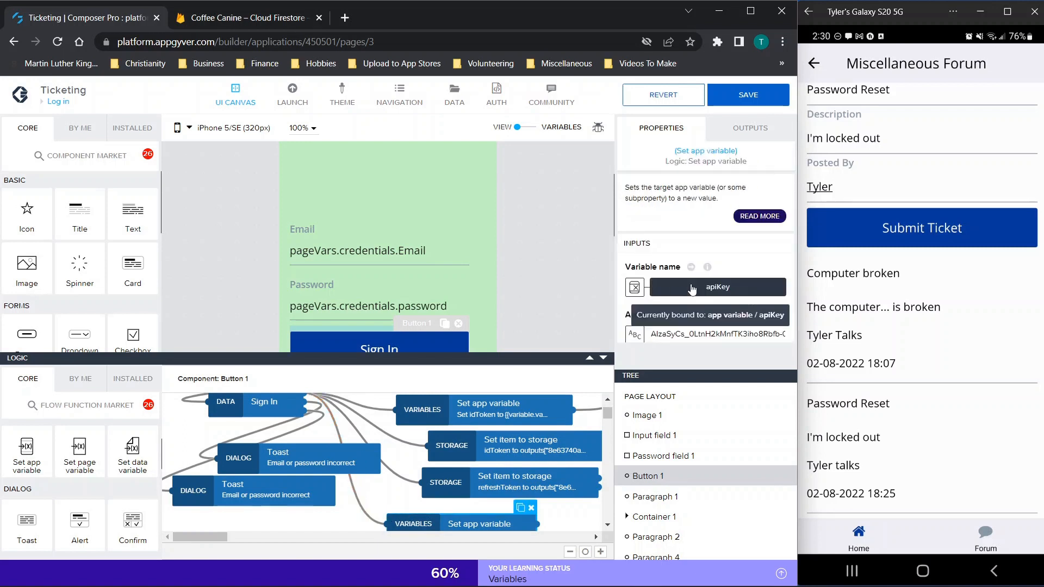
{"action": "left_click", "coordinate": [677, 293]}
Step: Set the node's variable name to the Username app variable
{"action": "left_click", "coordinate": [309, 326]}
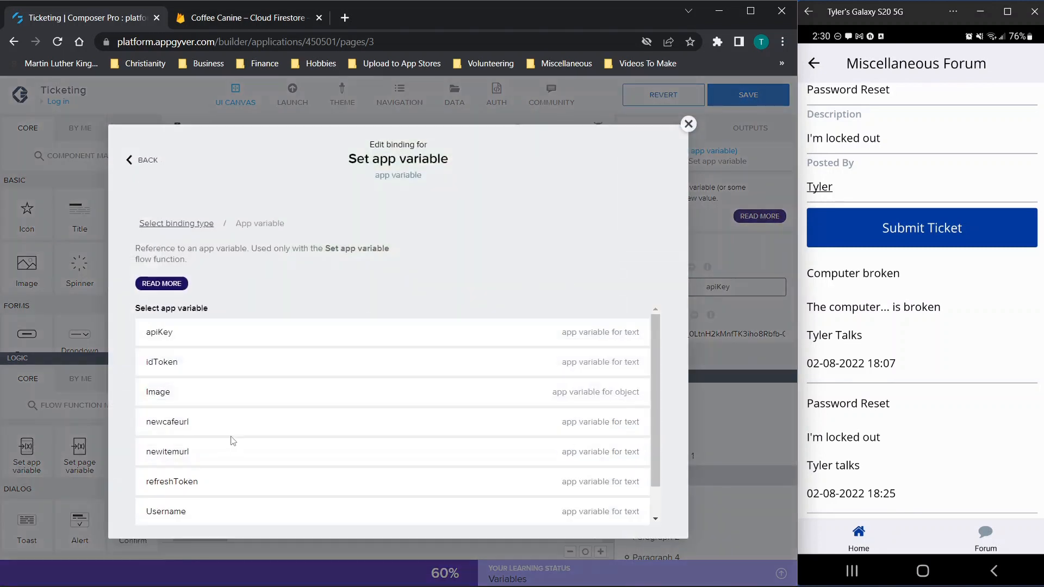
{"action": "left_click", "coordinate": [217, 488]}
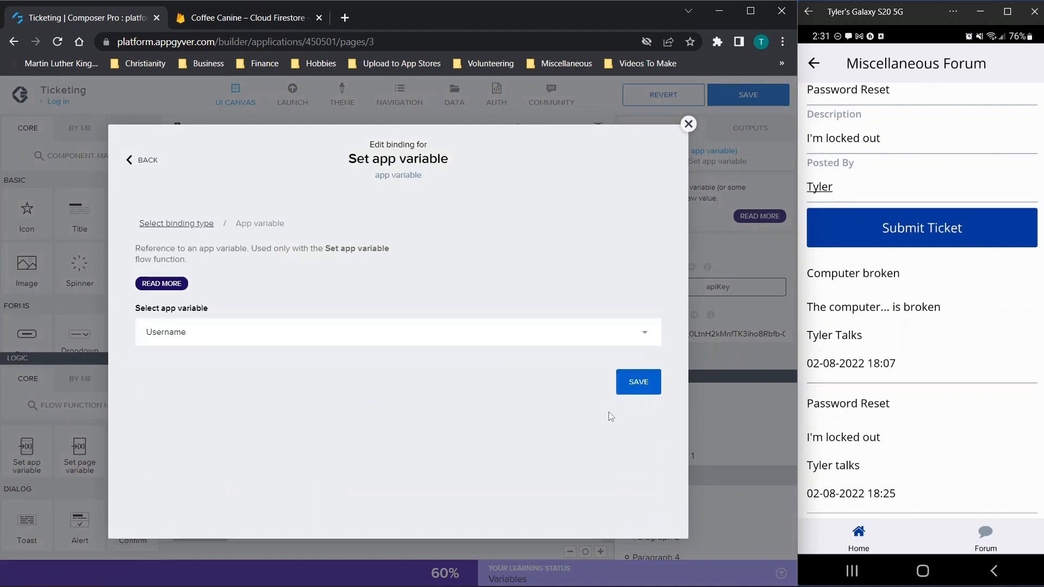
{"action": "left_click", "coordinate": [635, 379]}
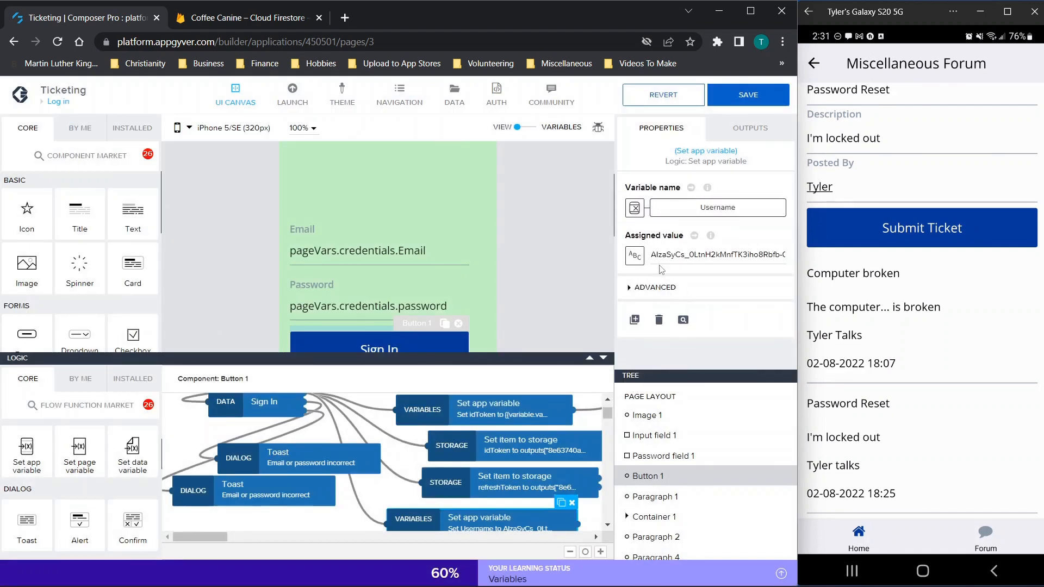
Step: Bind the assigned value to page variable credentials.Email and save the app
{"action": "left_click", "coordinate": [634, 254]}
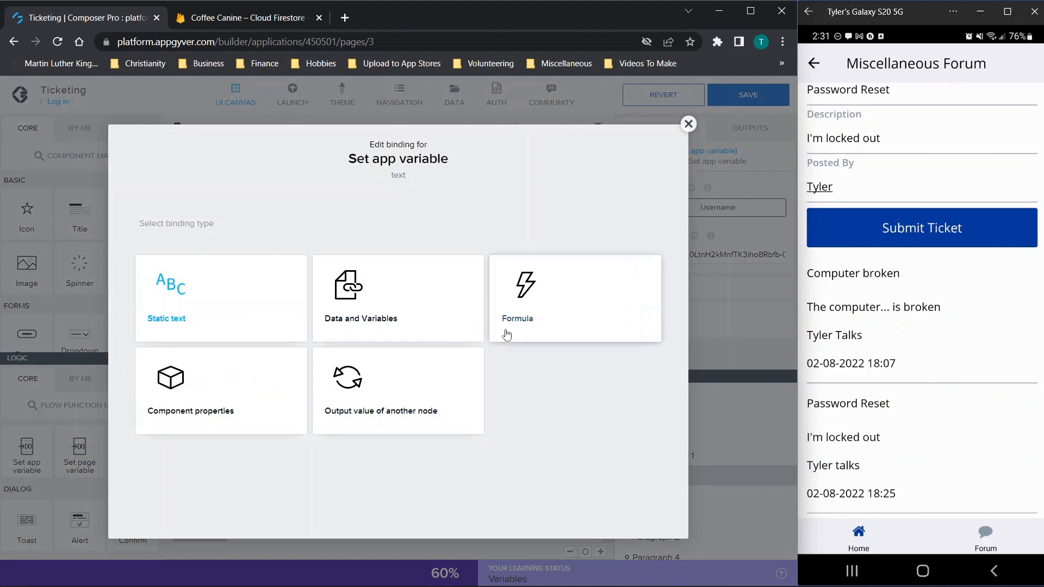
{"action": "left_click", "coordinate": [354, 319]}
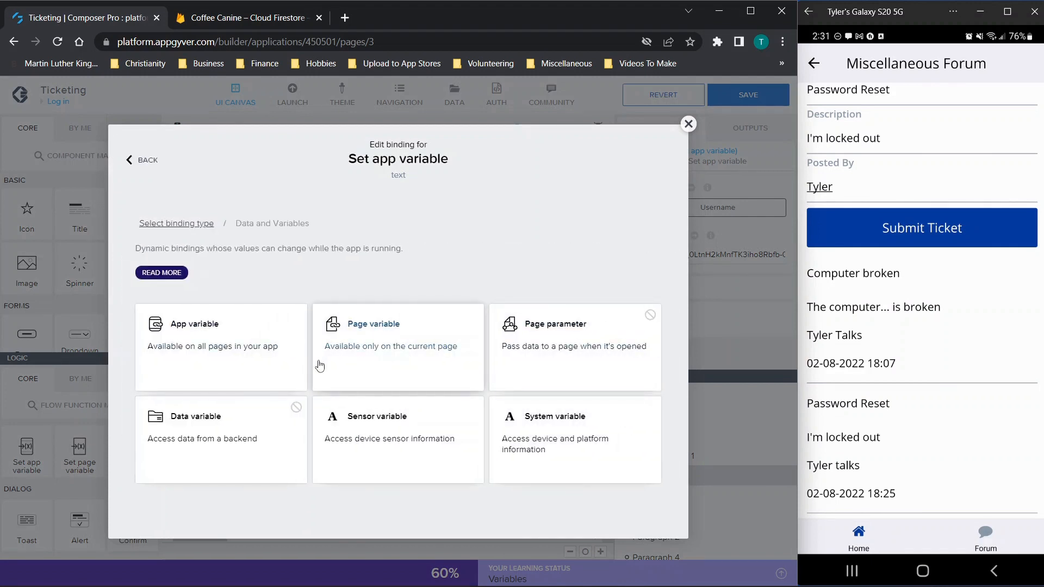
{"action": "left_click", "coordinate": [268, 363]}
{"action": "scroll", "coordinate": [288, 352], "scroll_direction": "down", "scroll_amount": 1}
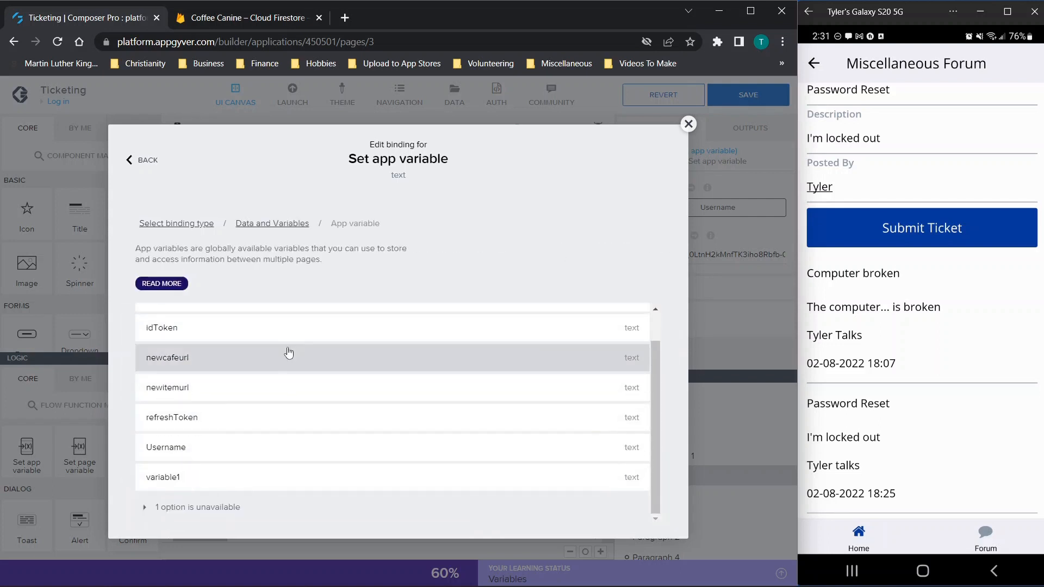
{"action": "left_click", "coordinate": [256, 225]}
{"action": "left_click", "coordinate": [217, 436]}
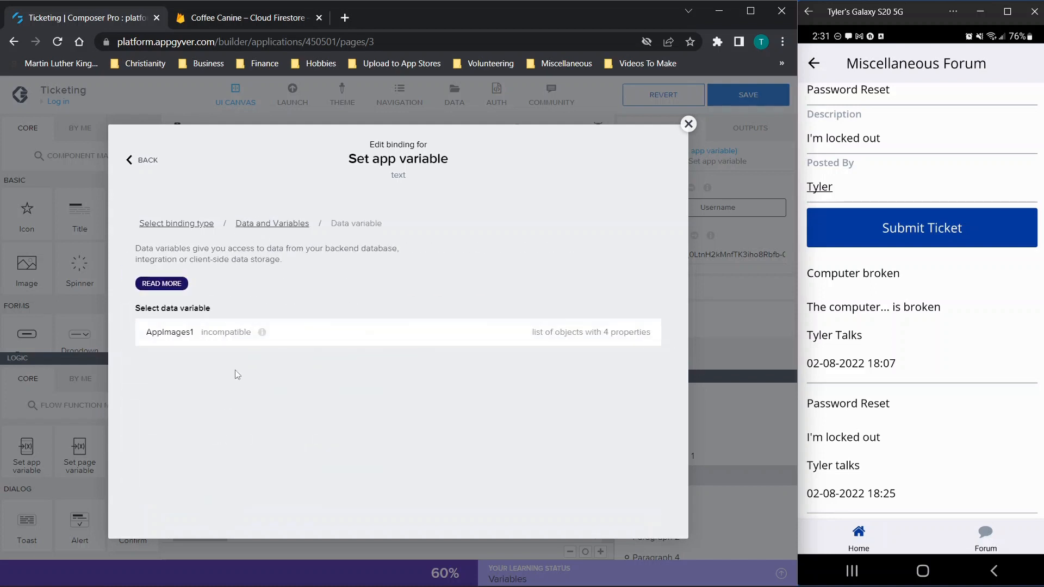
{"action": "left_click", "coordinate": [291, 224]}
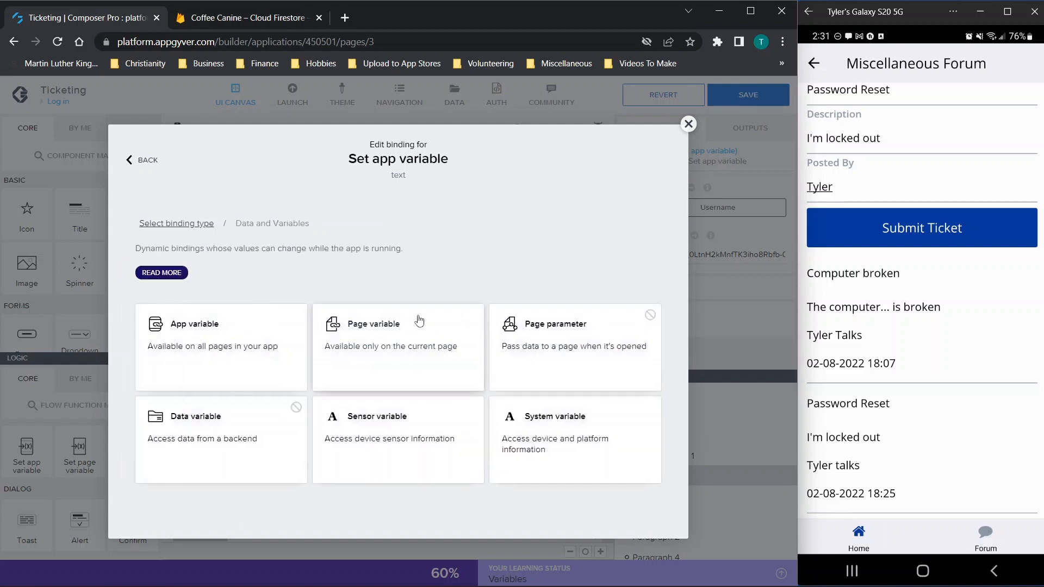
{"action": "left_click", "coordinate": [399, 360]}
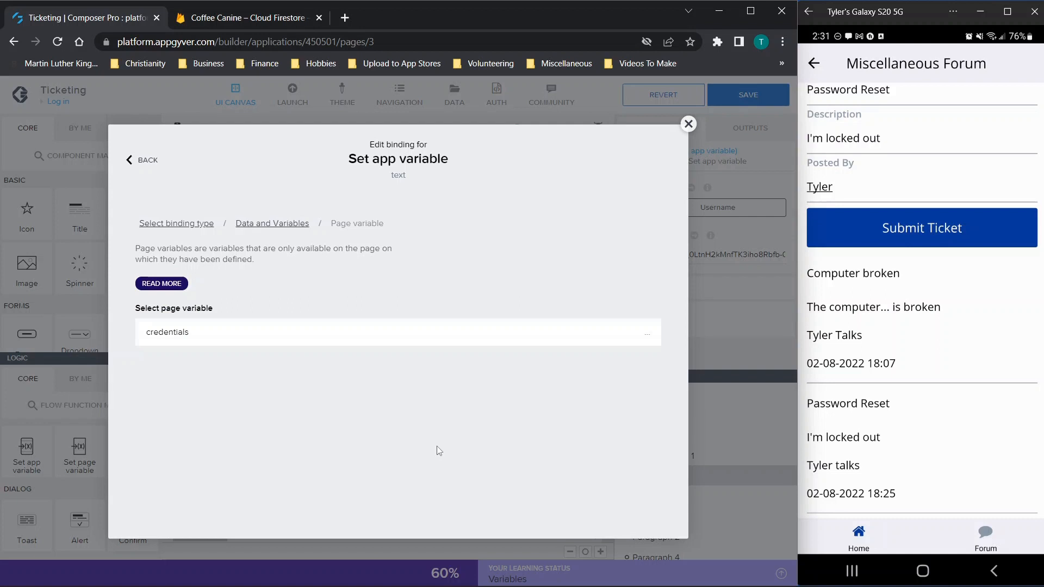
{"action": "left_click", "coordinate": [222, 329]}
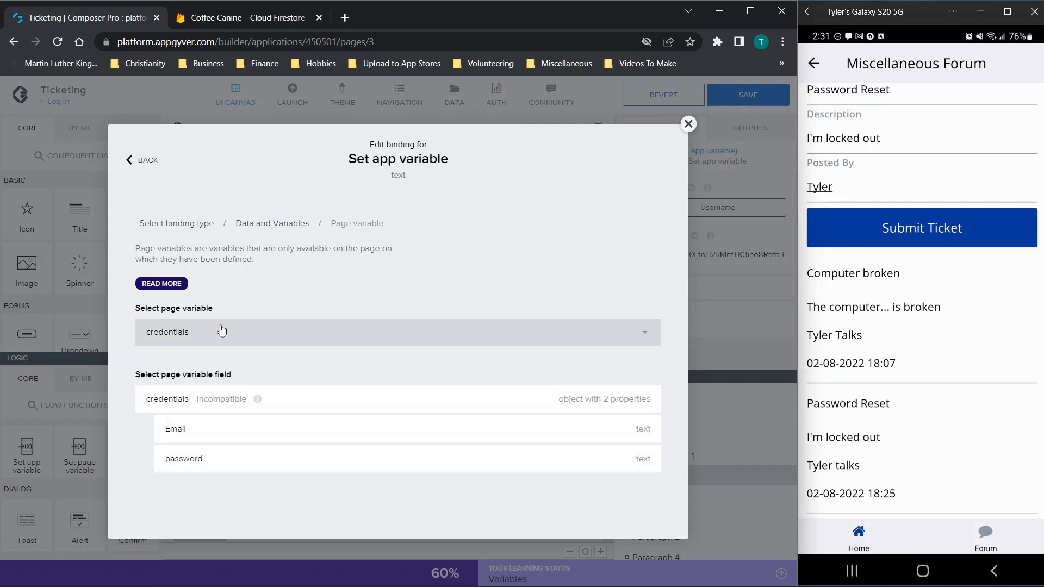
{"action": "left_click", "coordinate": [193, 437]}
{"action": "left_click", "coordinate": [630, 445]}
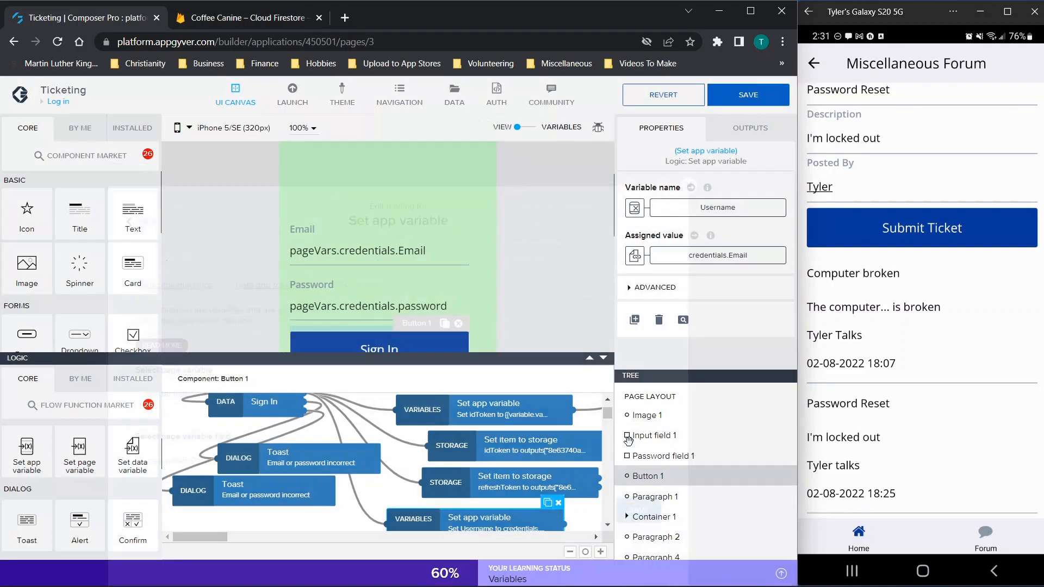
{"action": "left_click", "coordinate": [740, 97]}
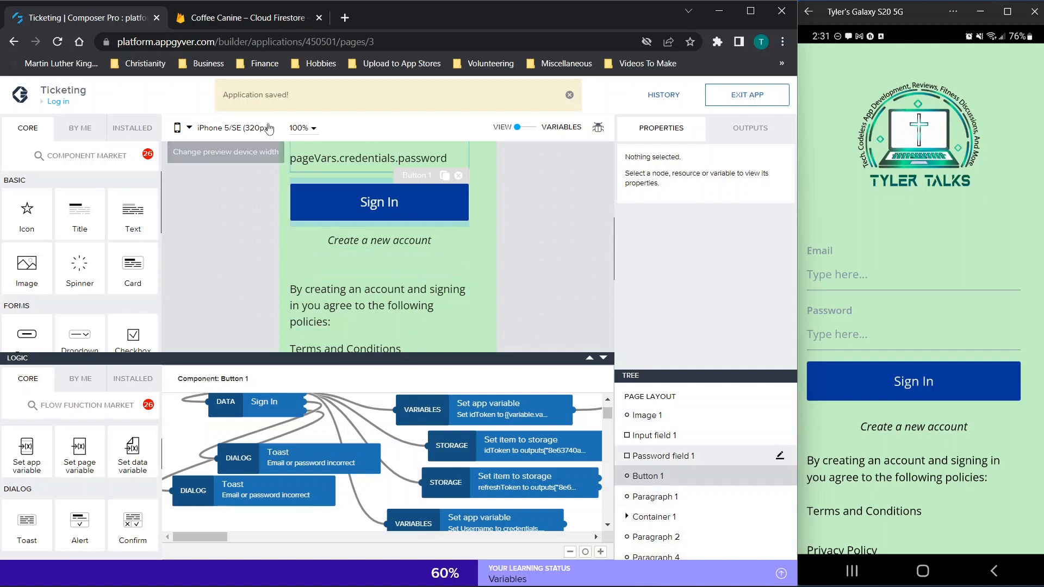
Step: Switch to the Home page and select its Home title and Welcome! paragraph
{"action": "left_click", "coordinate": [59, 102]}
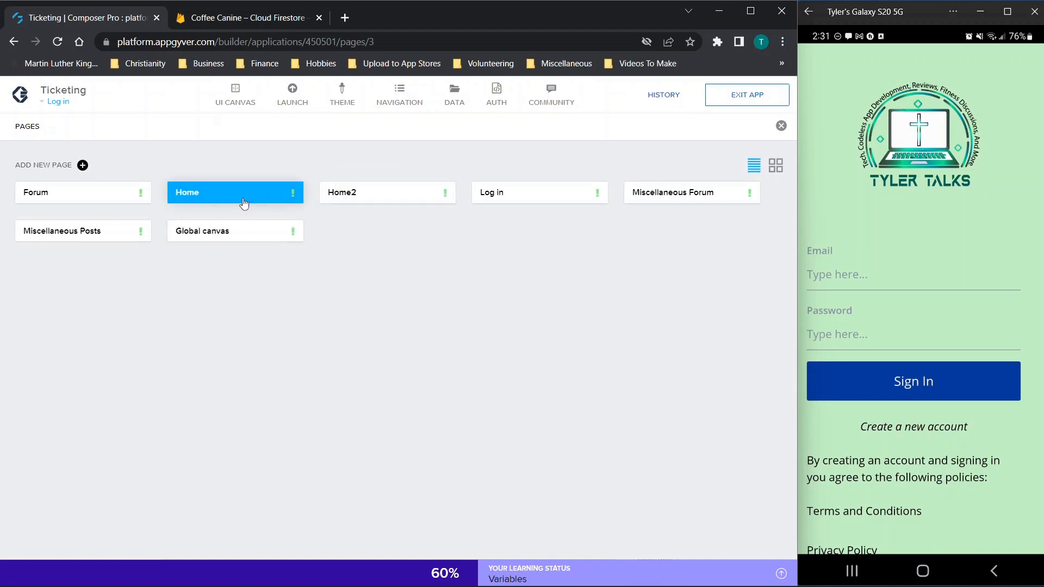
{"action": "left_click", "coordinate": [226, 202]}
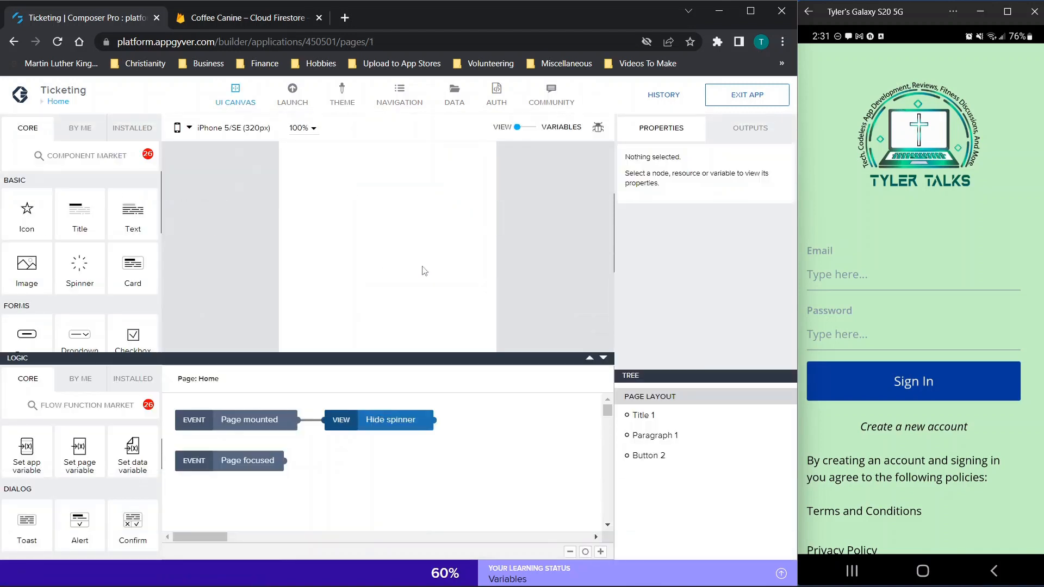
{"action": "left_click", "coordinate": [366, 172]}
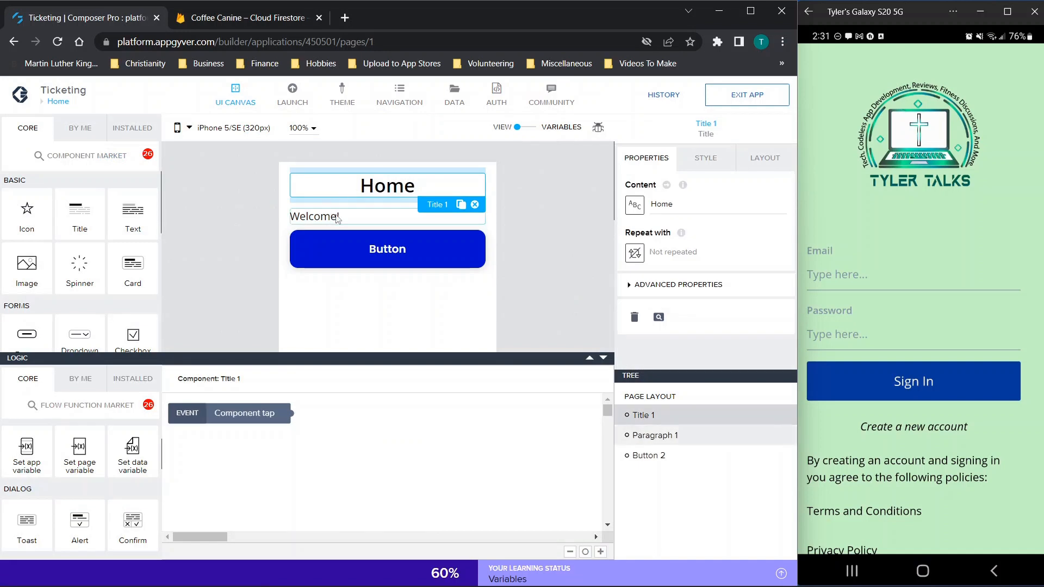
{"action": "left_click", "coordinate": [335, 217]}
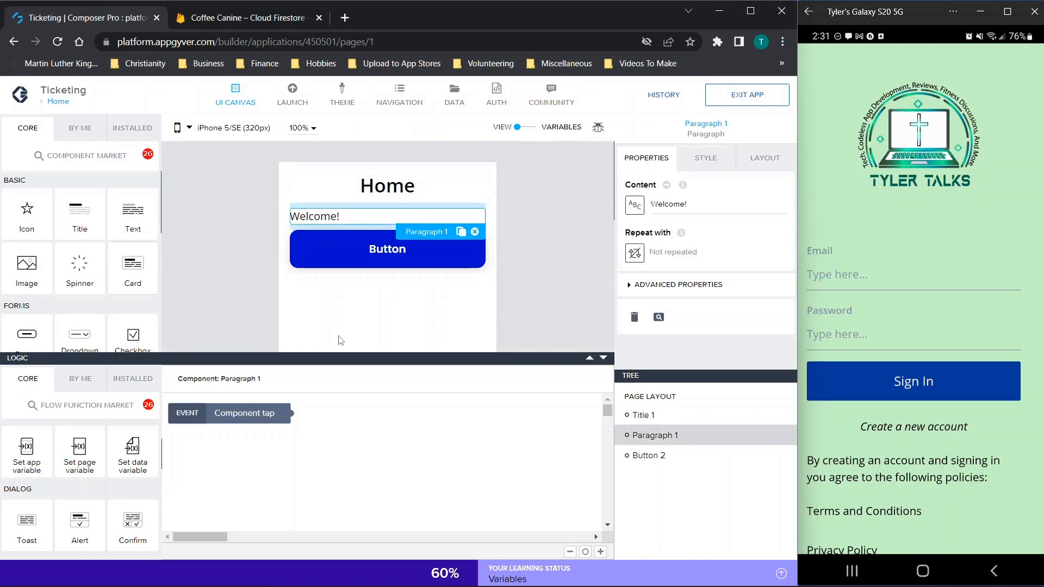
Step: Add a Large image list item below the Home page button, then delete it
{"action": "left_click", "coordinate": [604, 360]}
{"action": "scroll", "coordinate": [84, 337], "scroll_direction": "down", "scroll_amount": 3}
{"action": "scroll", "coordinate": [84, 337], "scroll_direction": "up", "scroll_amount": 3}
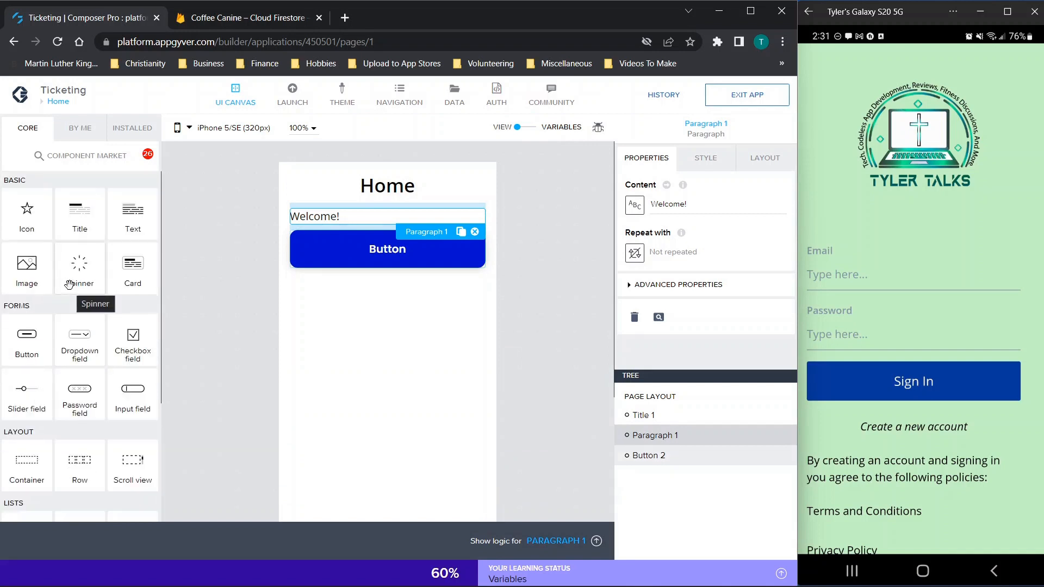
{"action": "scroll", "coordinate": [55, 322], "scroll_direction": "down", "scroll_amount": 3}
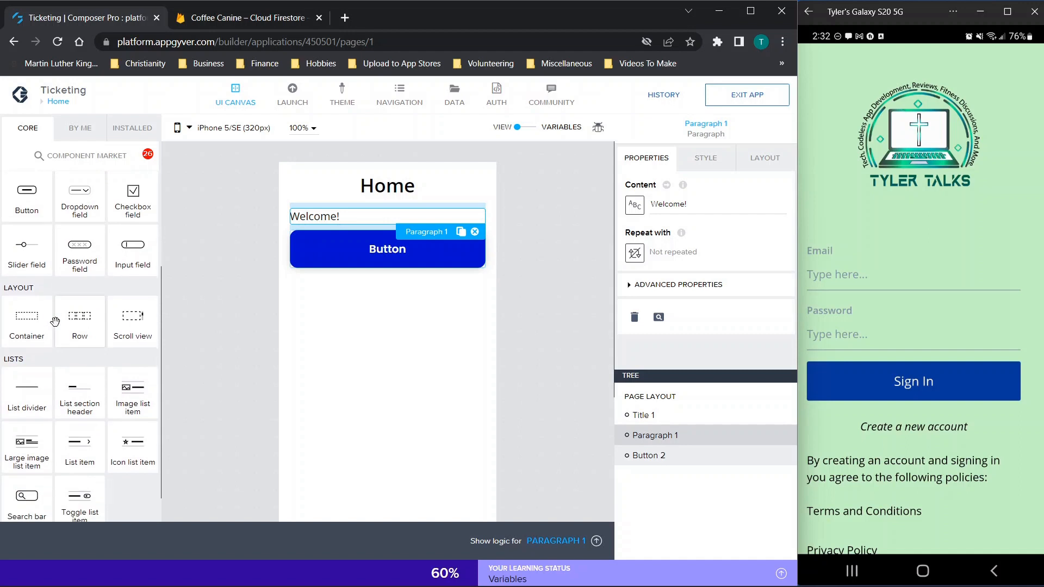
{"action": "left_click_drag", "start_coordinate": [41, 457], "coordinate": [393, 407]}
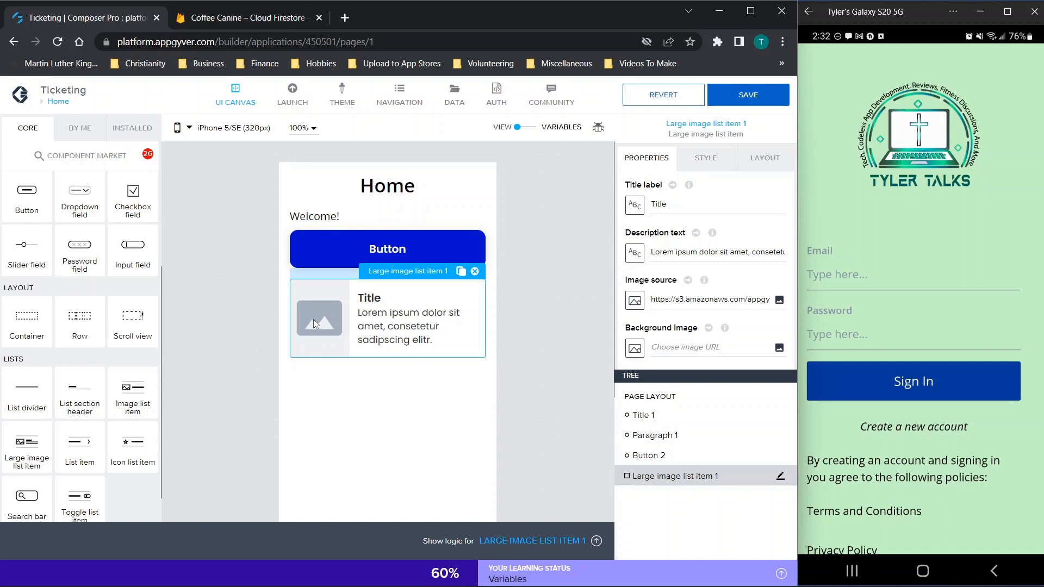
{"action": "left_click", "coordinate": [475, 271]}
Step: Relabel the Home page button 'Basic Issues', save the app, and show its tap logic
{"action": "left_click", "coordinate": [423, 253]}
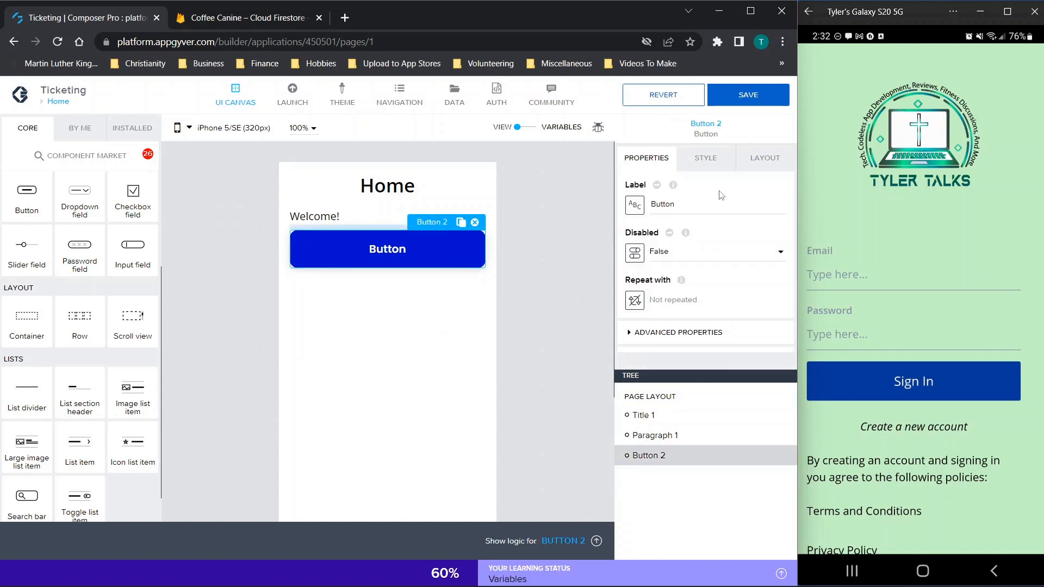
{"action": "left_click", "coordinate": [693, 204]}
{"action": "double_click", "coordinate": [690, 207]}
{"action": "type", "text": "Basic Issues"}
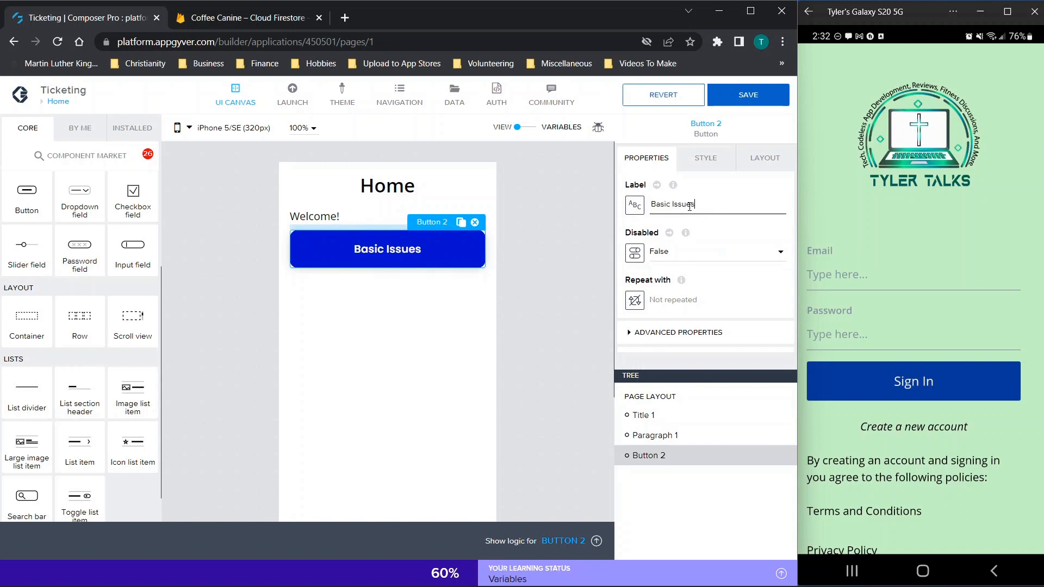
{"action": "left_click", "coordinate": [748, 95]}
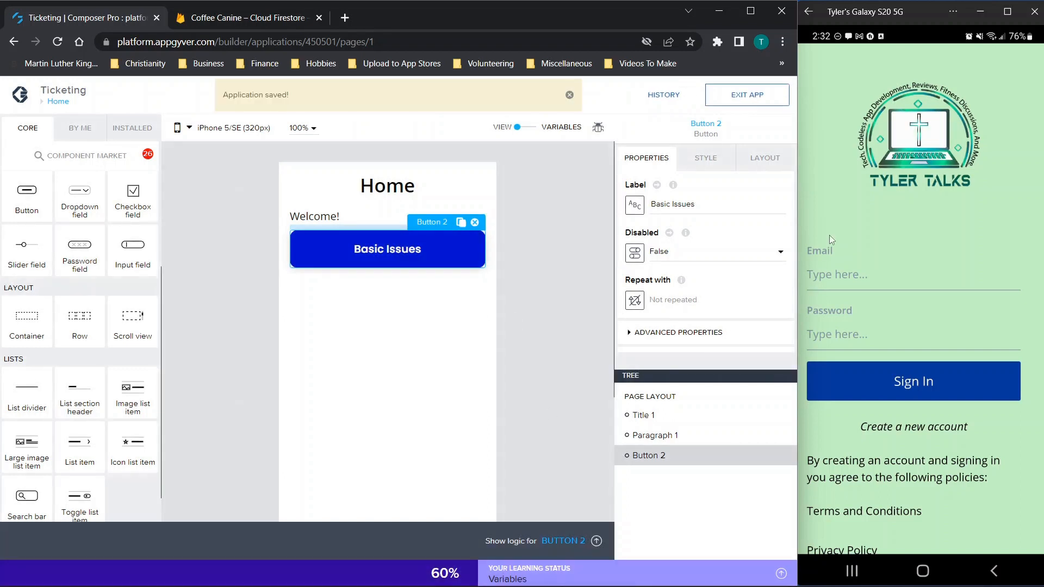
{"action": "left_click", "coordinate": [551, 541]}
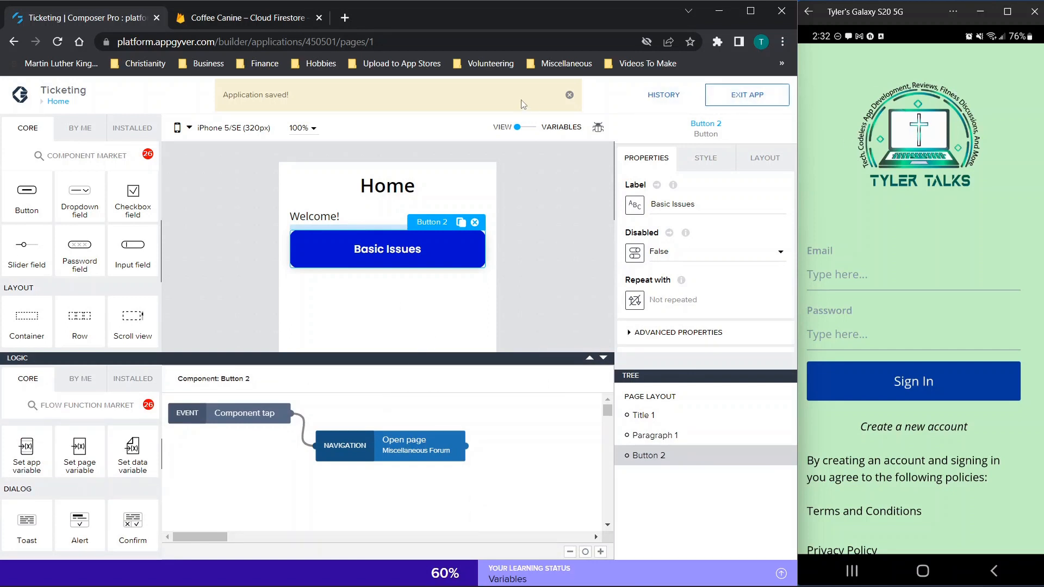
{"action": "left_click", "coordinate": [562, 98]}
Step: Switch back and forth between the Auth settings and the UI canvas, ending on the Home page
{"action": "left_click", "coordinate": [496, 90]}
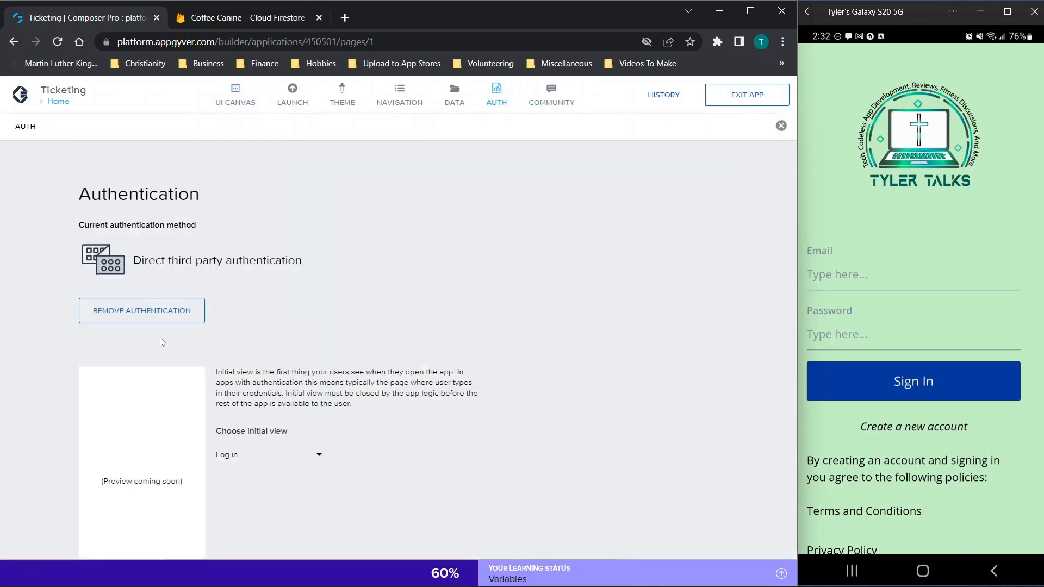
{"action": "scroll", "coordinate": [142, 315], "scroll_direction": "down", "scroll_amount": 1}
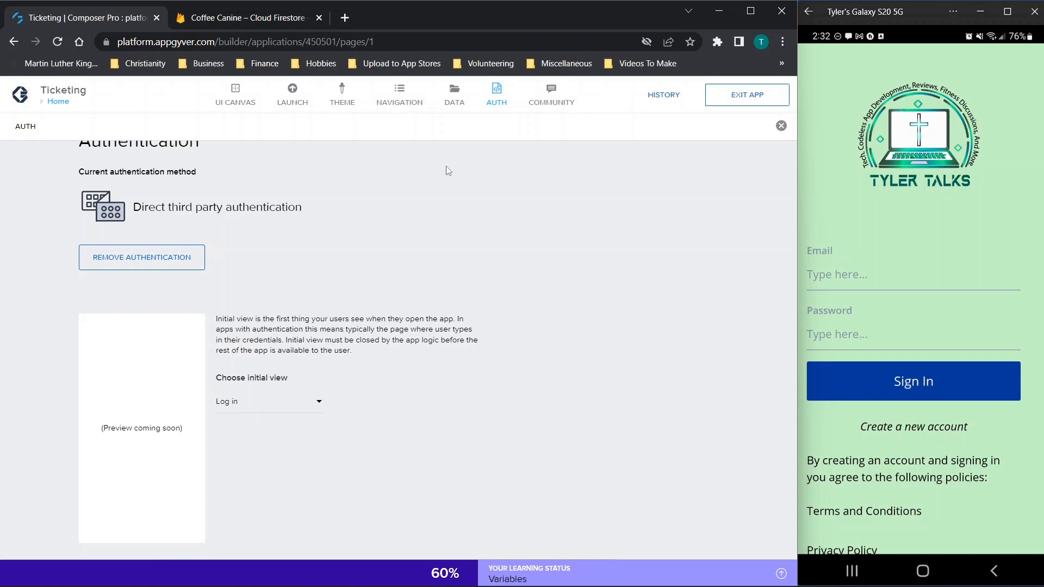
{"action": "left_click", "coordinate": [496, 101]}
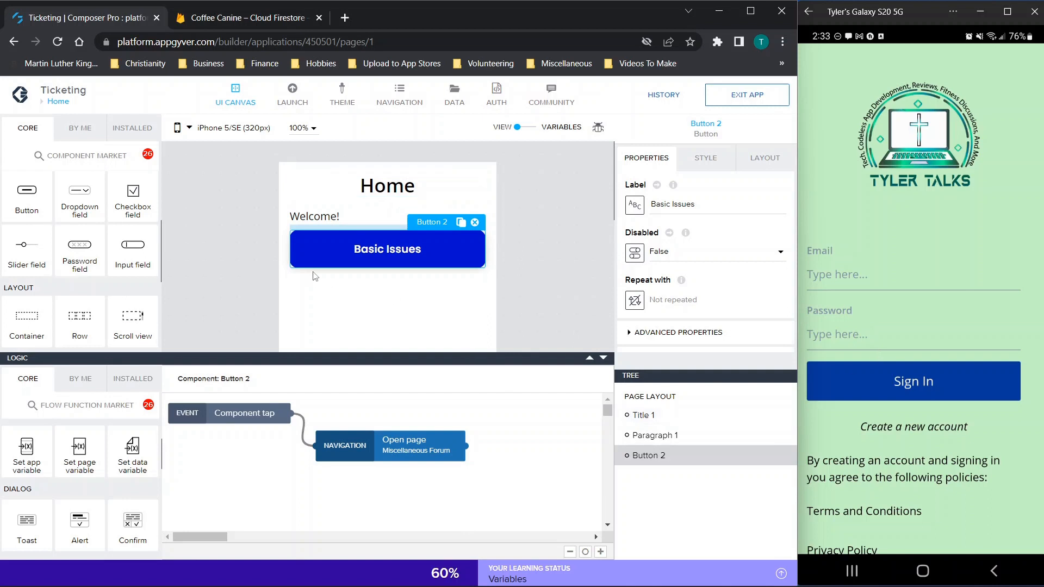
{"action": "left_click", "coordinate": [505, 106]}
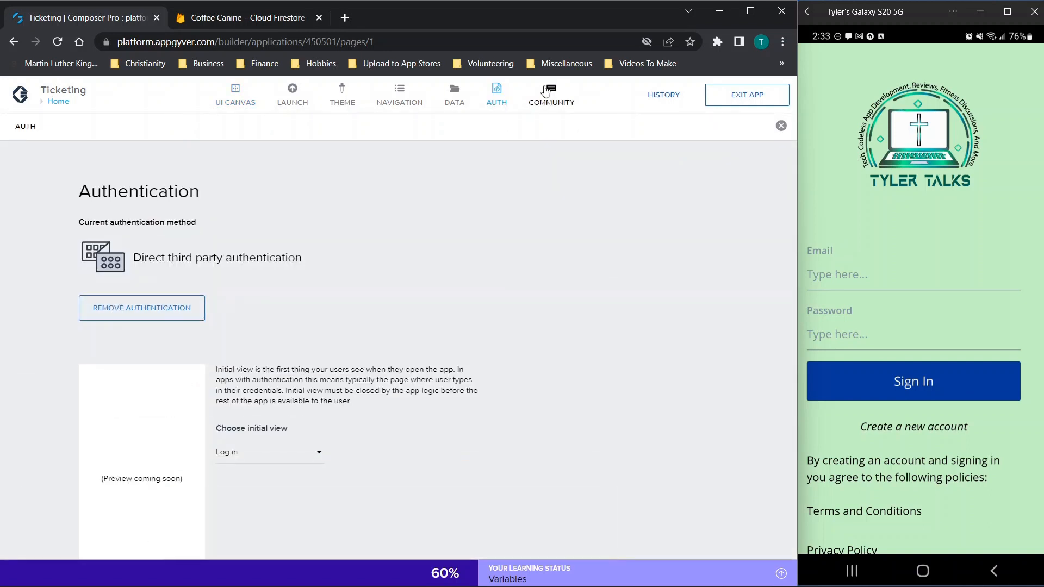
{"action": "left_click", "coordinate": [496, 93]}
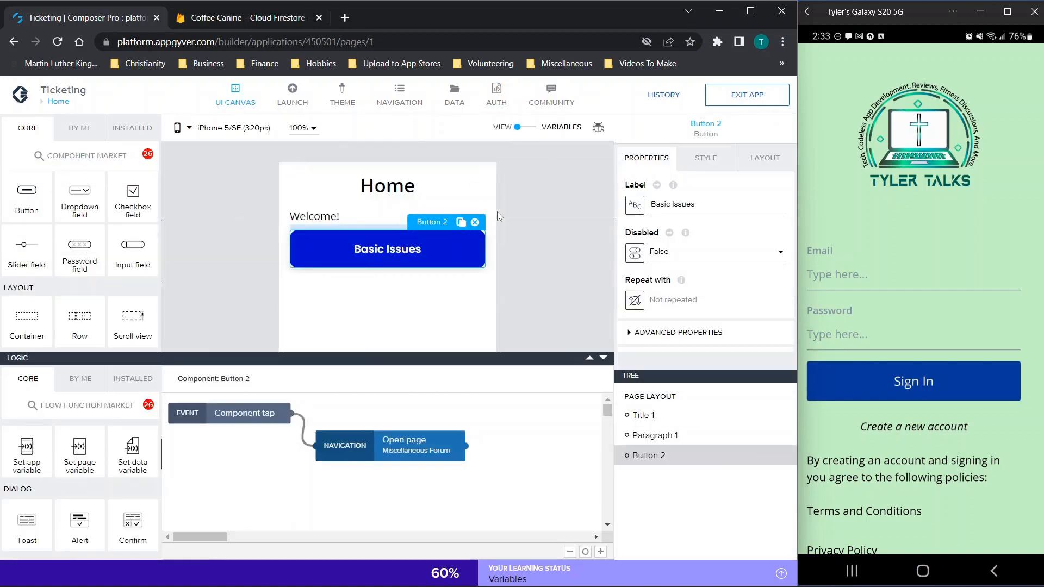
{"action": "left_click", "coordinate": [496, 93]}
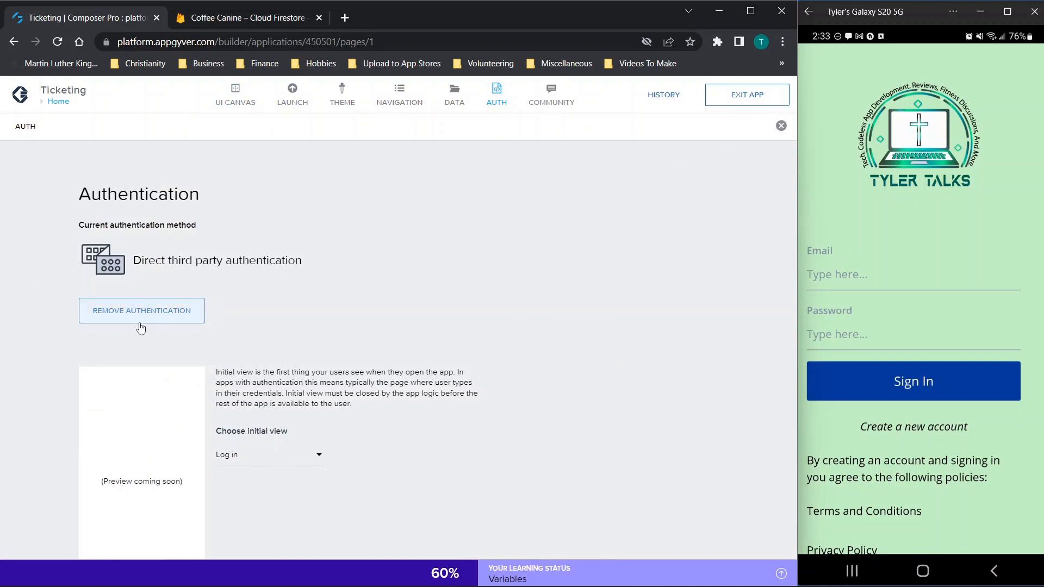
{"action": "left_click", "coordinate": [492, 102]}
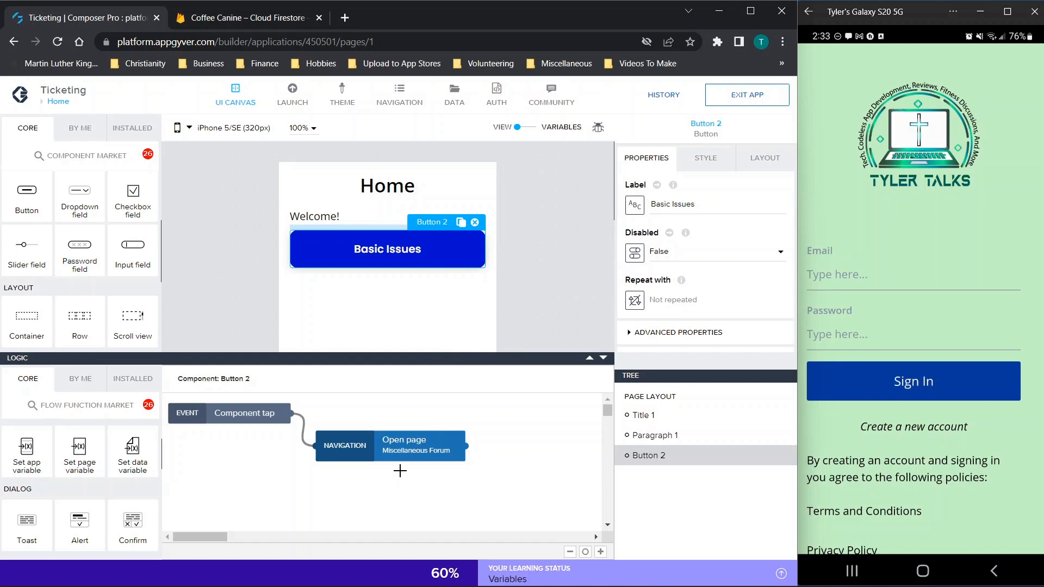
Step: Inspect the Open page node for Miscellaneous Forum, glance at the Firestore console, then list the pages
{"action": "left_click", "coordinate": [405, 449]}
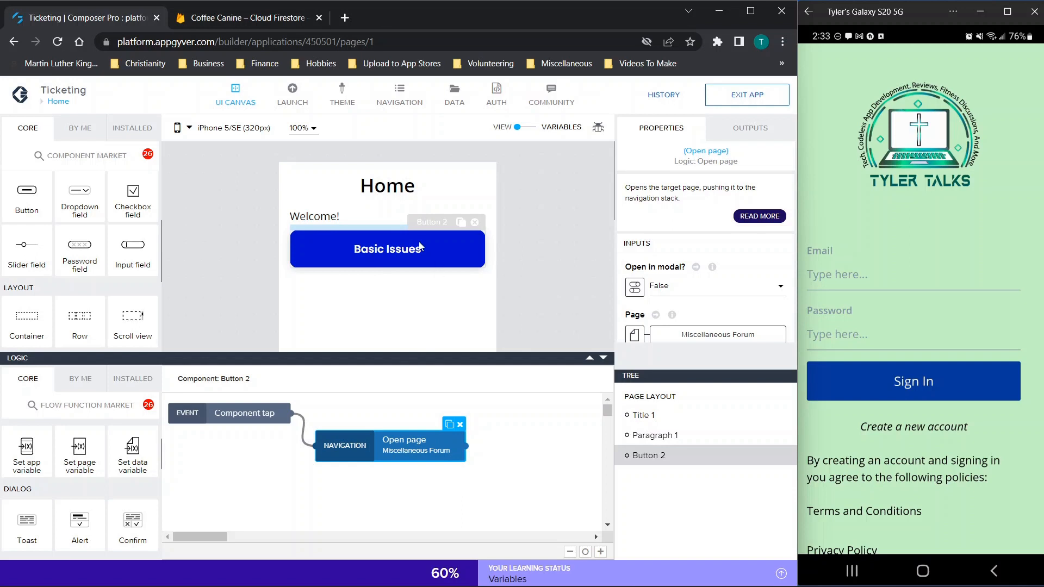
{"action": "left_click", "coordinate": [257, 19]}
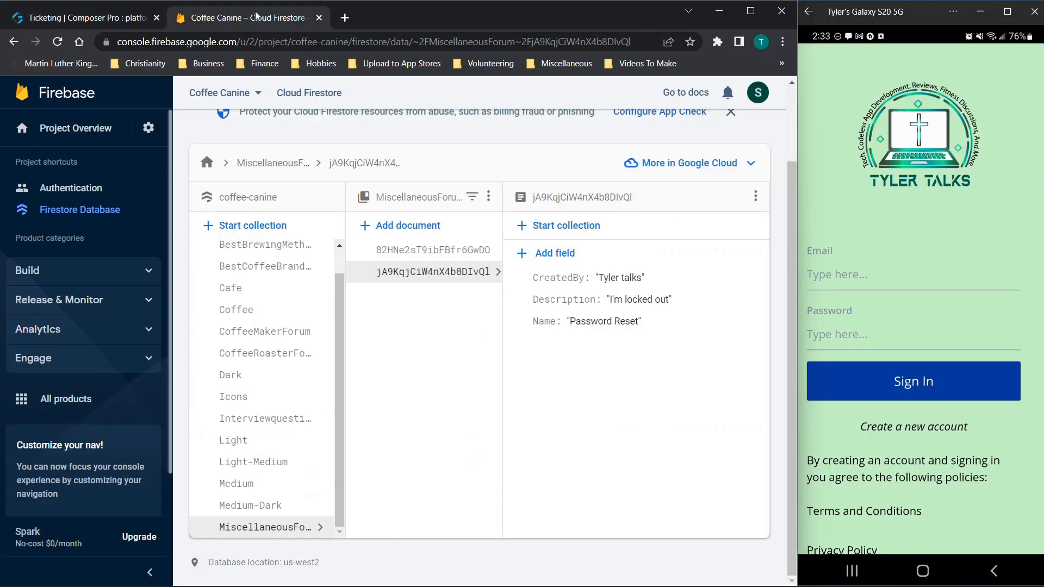
{"action": "left_click", "coordinate": [117, 13]}
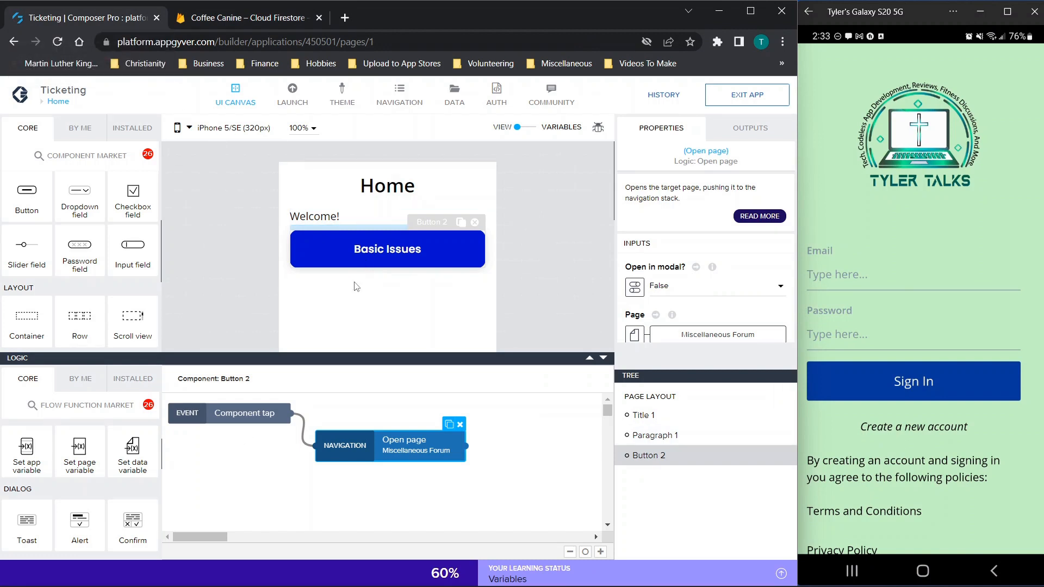
{"action": "left_click", "coordinate": [56, 102]}
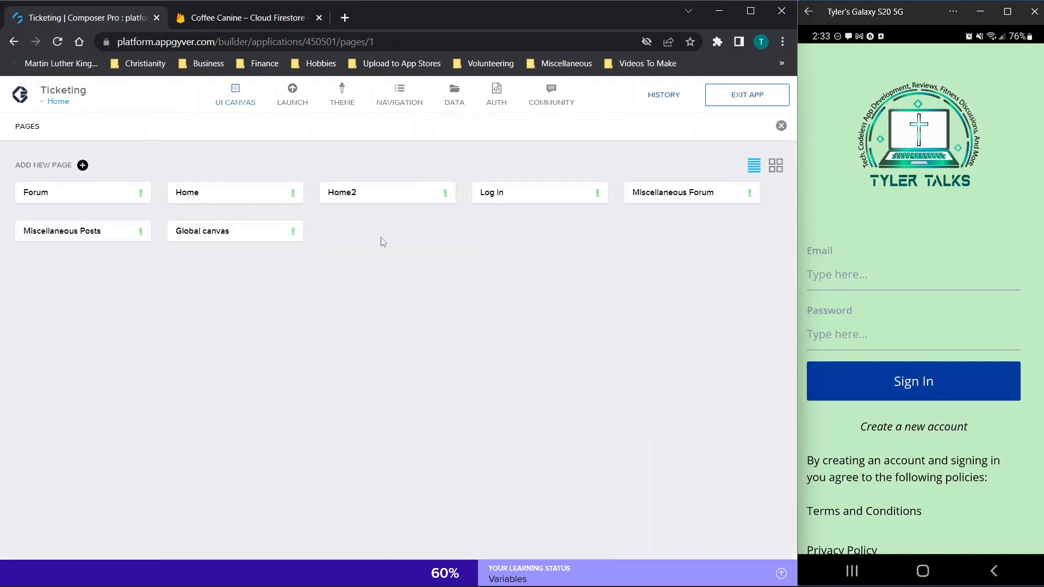
Step: Open the Miscellaneous Forum page and select its Technical issues title and paragraph
{"action": "left_click", "coordinate": [651, 197]}
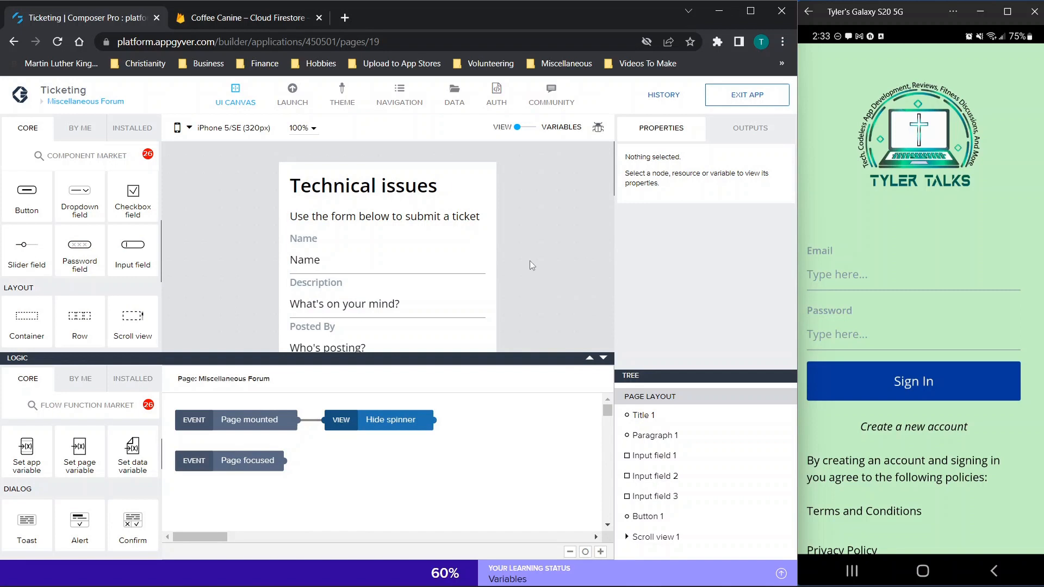
{"action": "scroll", "coordinate": [530, 259], "scroll_direction": "down", "scroll_amount": 1}
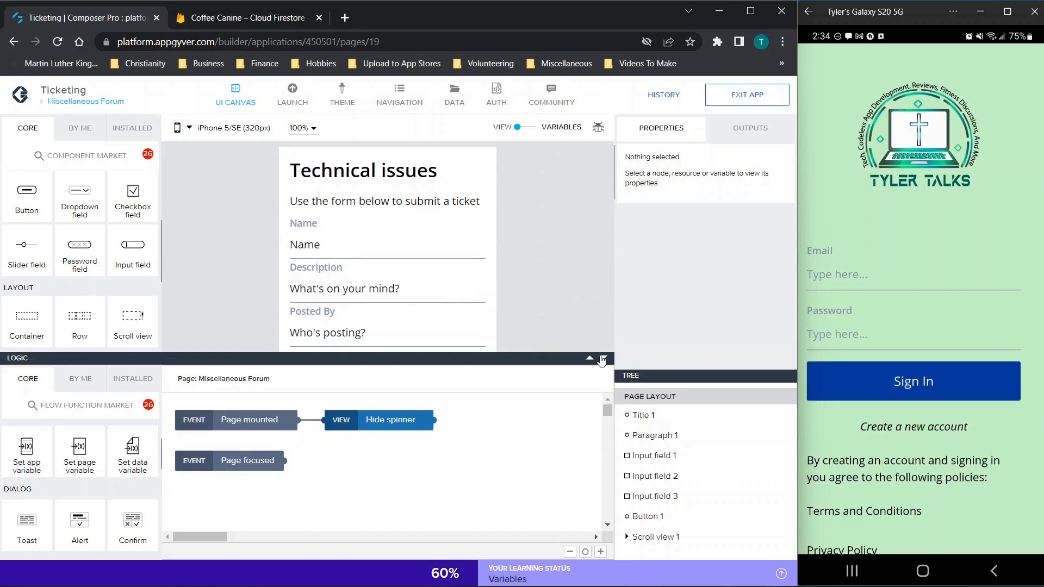
{"action": "left_click", "coordinate": [602, 358]}
{"action": "left_click", "coordinate": [363, 179]}
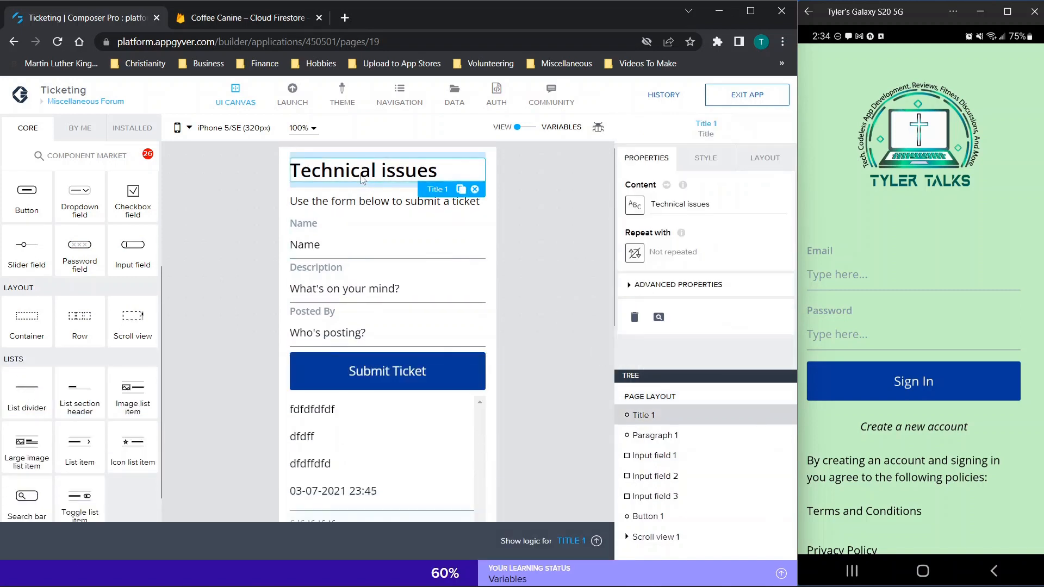
{"action": "left_click", "coordinate": [359, 203]}
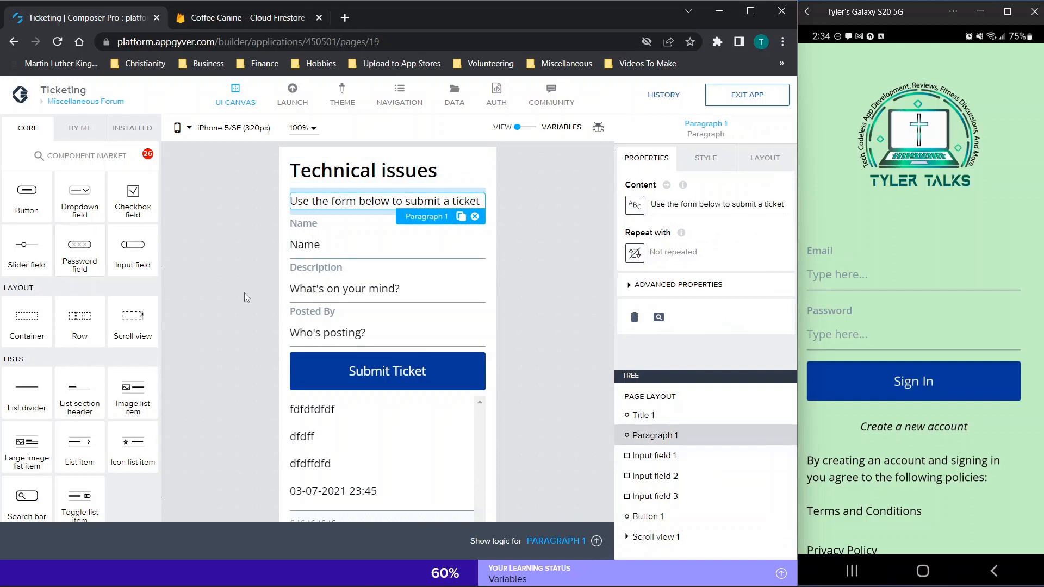
{"action": "scroll", "coordinate": [135, 255], "scroll_direction": "up", "scroll_amount": 3}
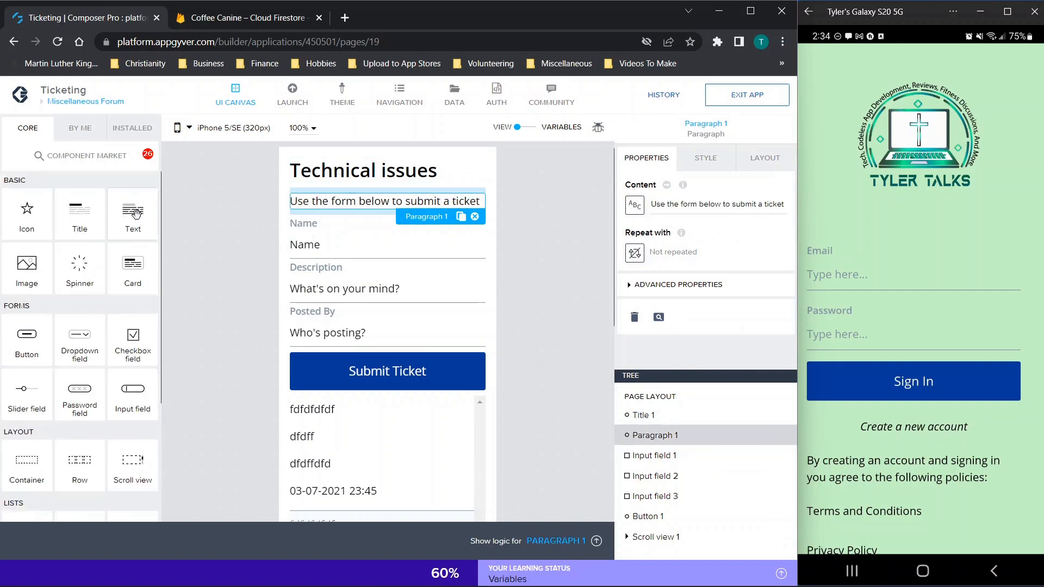
Step: Inspect the Name, Description and Posted By inputs and the Name field's binding
{"action": "left_click", "coordinate": [321, 226]}
{"action": "left_click", "coordinate": [348, 283]}
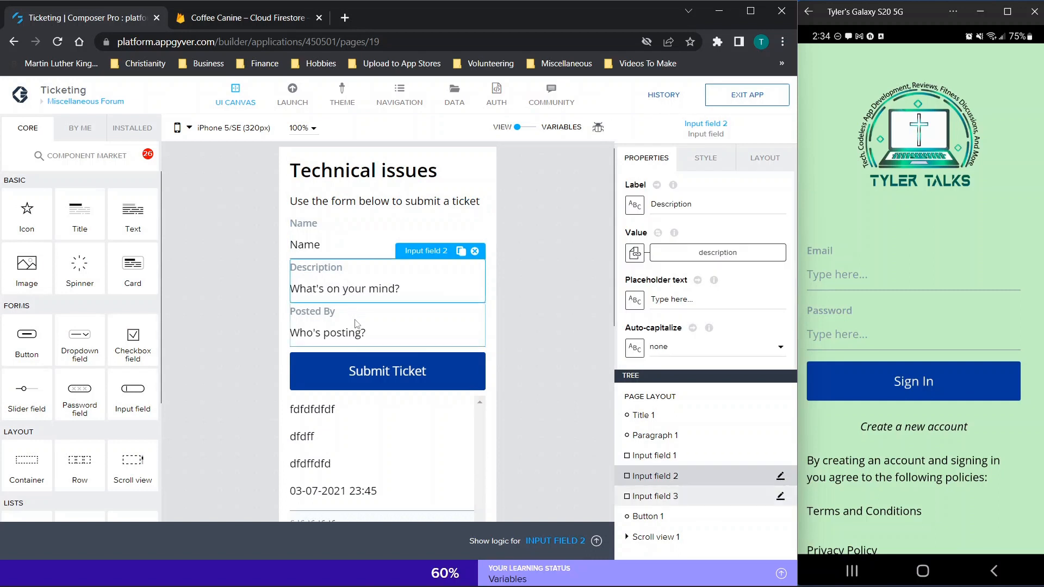
{"action": "left_click", "coordinate": [356, 323]}
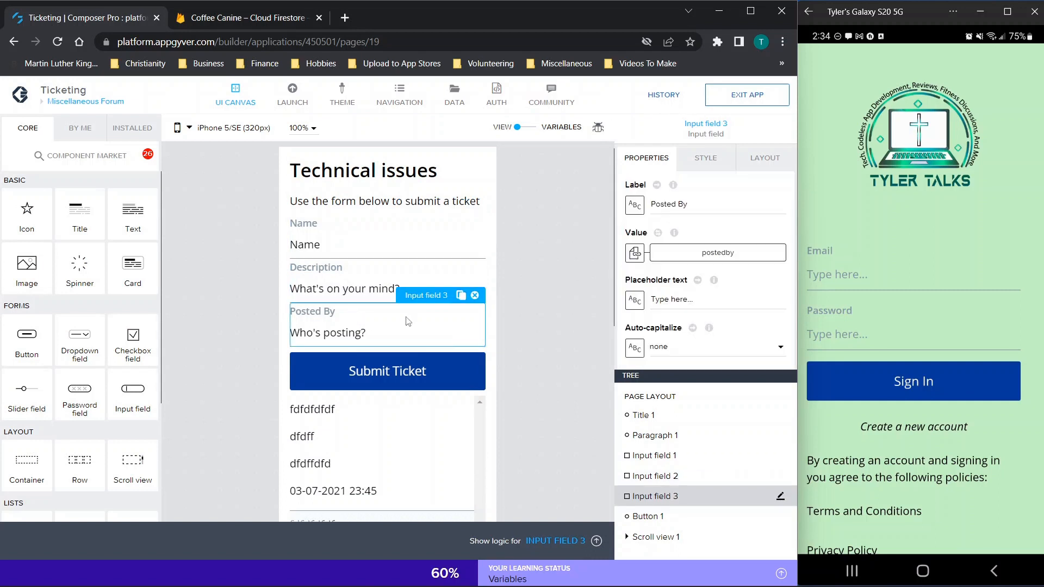
{"action": "left_click", "coordinate": [380, 251]}
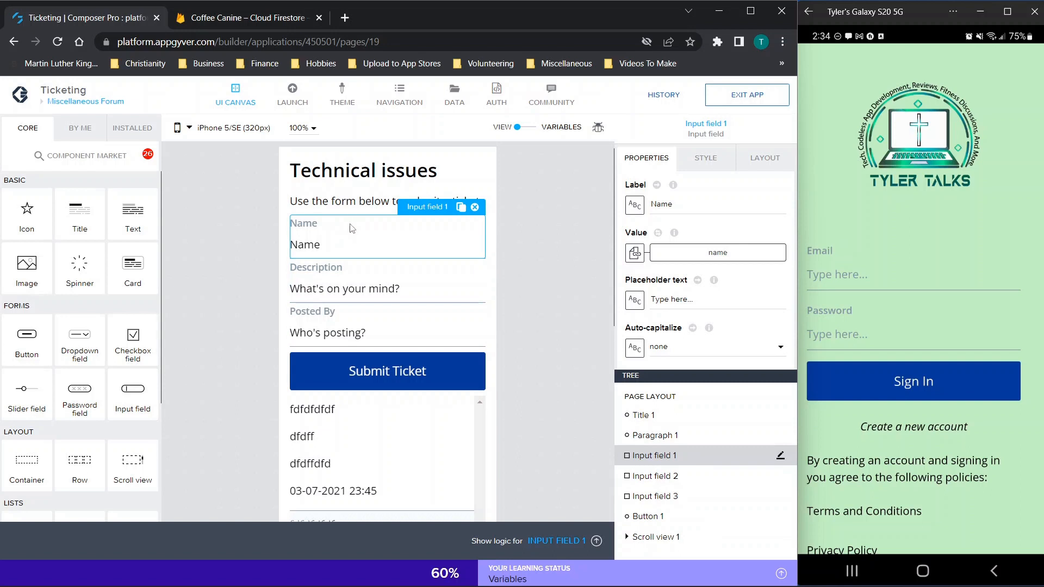
{"action": "left_click", "coordinate": [456, 104]}
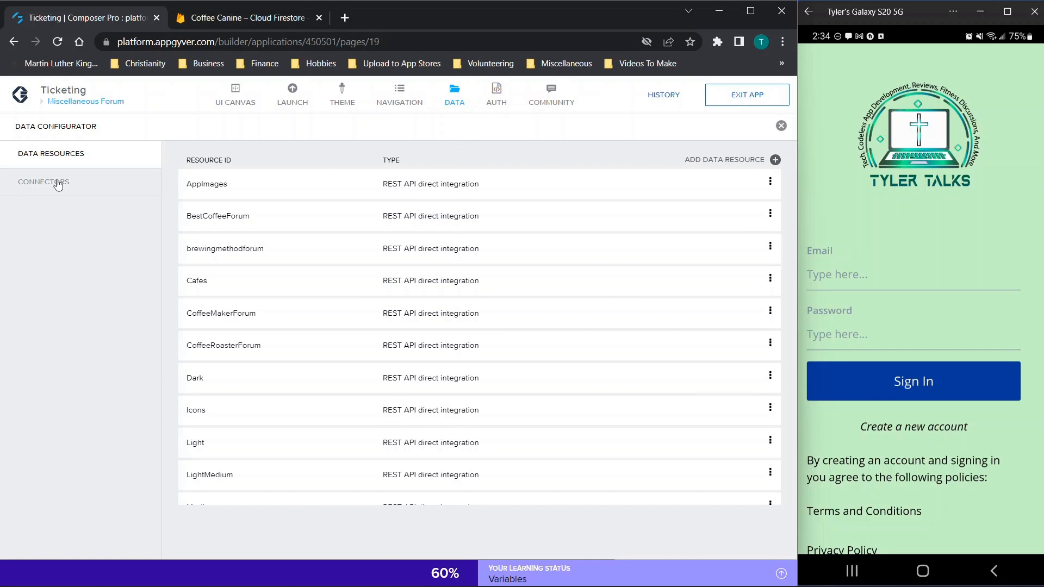
Step: Open the MiscellaneousForum data resource and return to the resources list
{"action": "scroll", "coordinate": [321, 400], "scroll_direction": "down", "scroll_amount": 3}
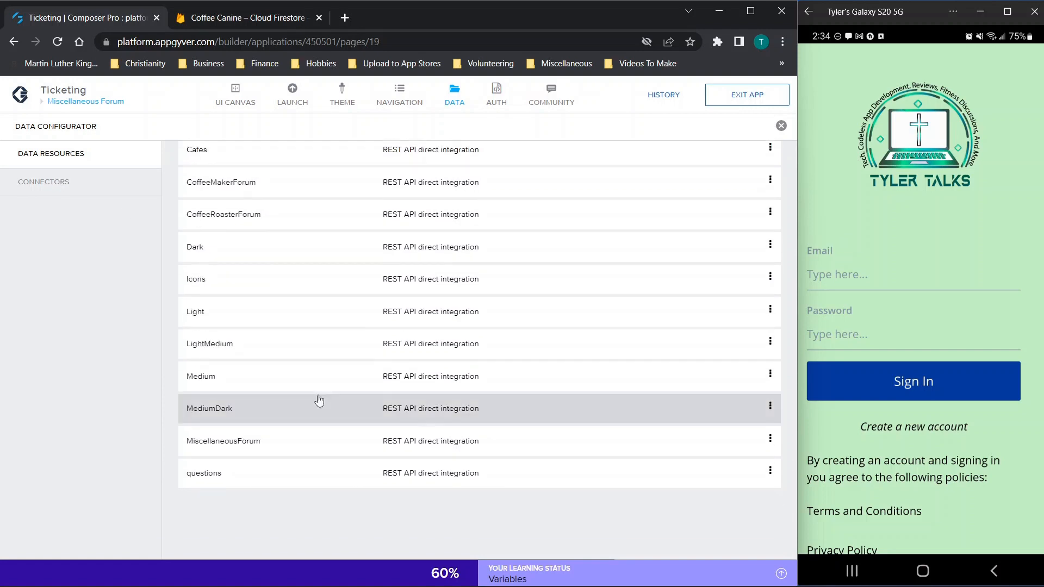
{"action": "left_click", "coordinate": [243, 442]}
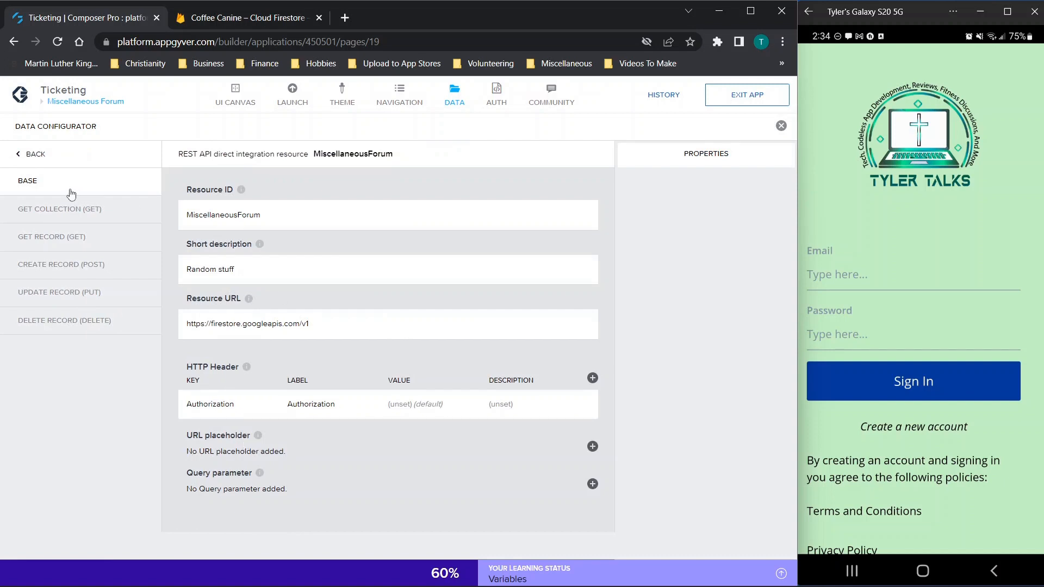
{"action": "left_click", "coordinate": [35, 155]}
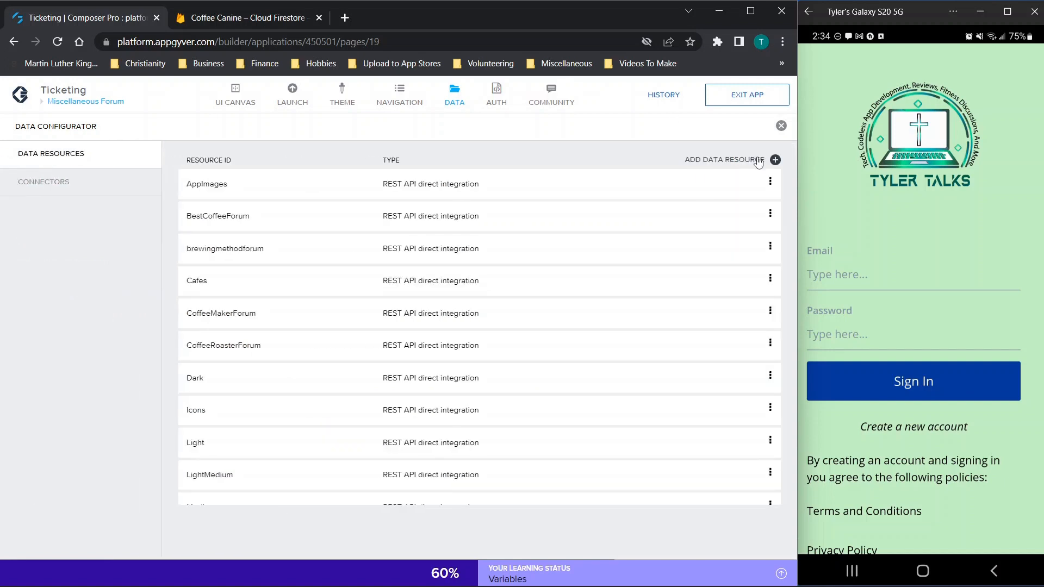
Step: Preview a new REST API direct integration's get collection, get record and create record settings, then reopen MiscellaneousForum
{"action": "left_click", "coordinate": [778, 162]}
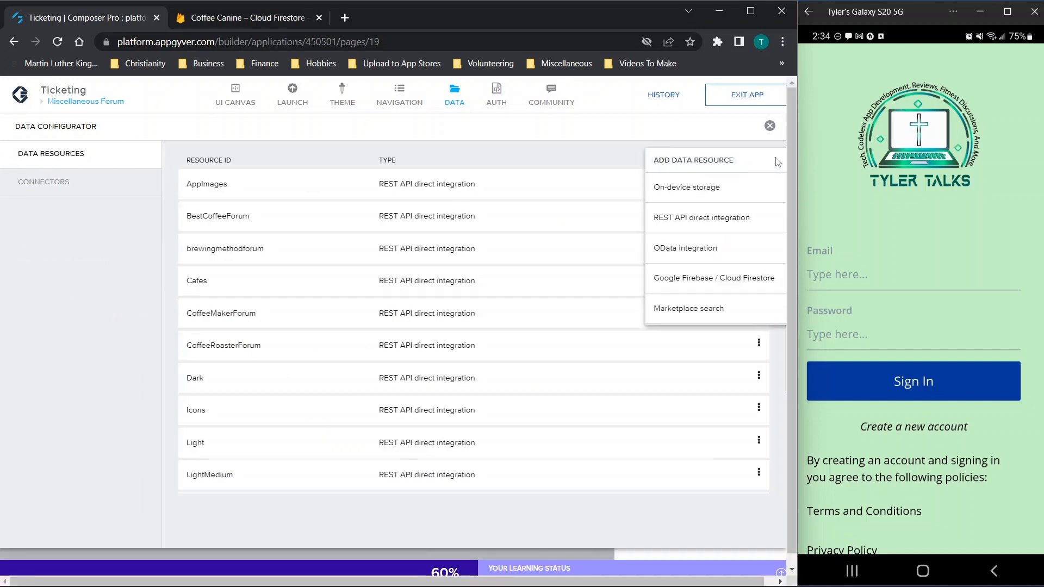
{"action": "left_click", "coordinate": [681, 217]}
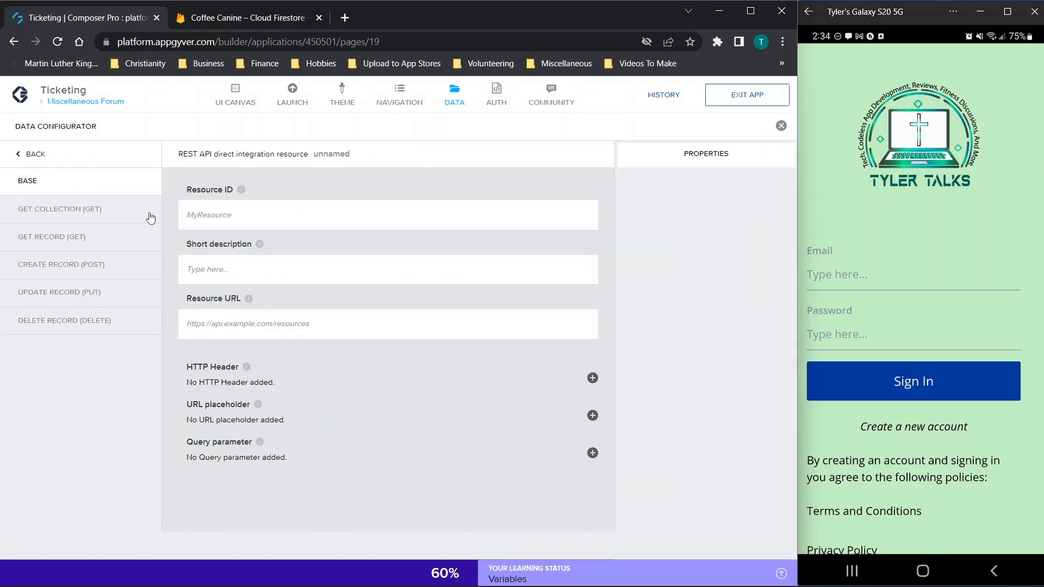
{"action": "left_click", "coordinate": [41, 212]}
{"action": "left_click", "coordinate": [54, 242]}
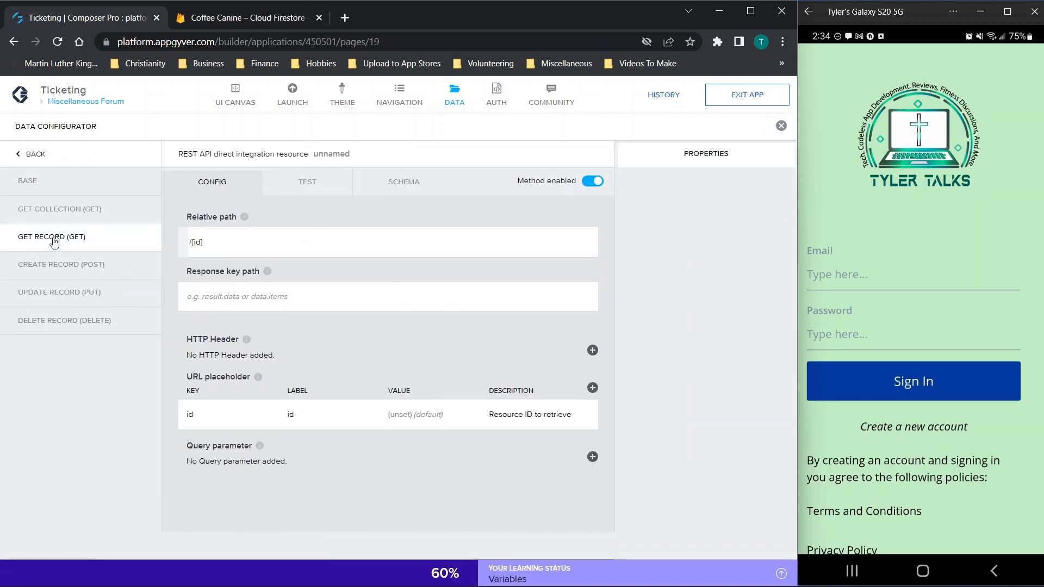
{"action": "left_click", "coordinate": [54, 266]}
{"action": "left_click", "coordinate": [30, 157]}
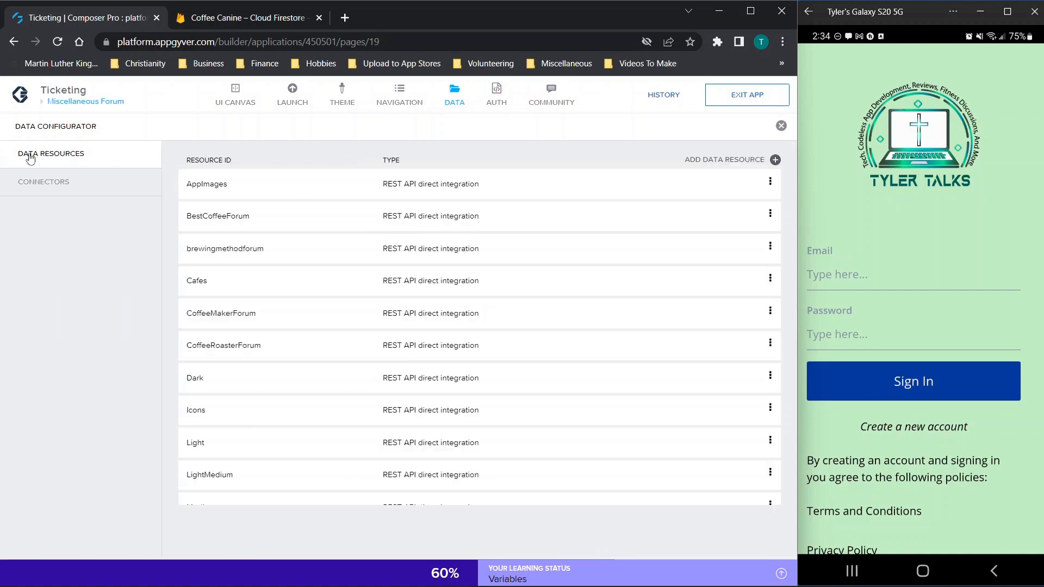
{"action": "scroll", "coordinate": [294, 405], "scroll_direction": "down", "scroll_amount": 2}
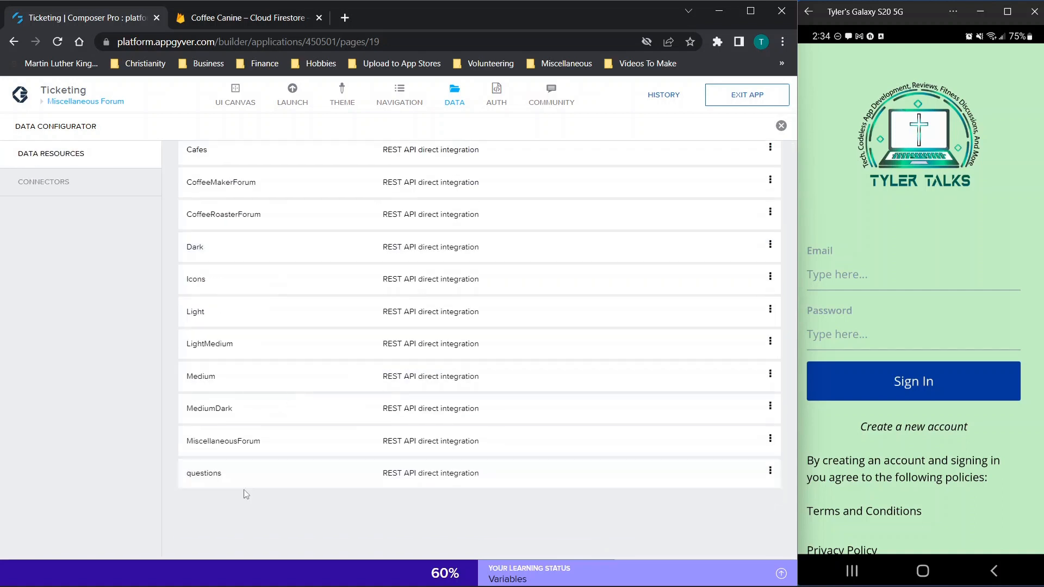
{"action": "left_click", "coordinate": [238, 449]}
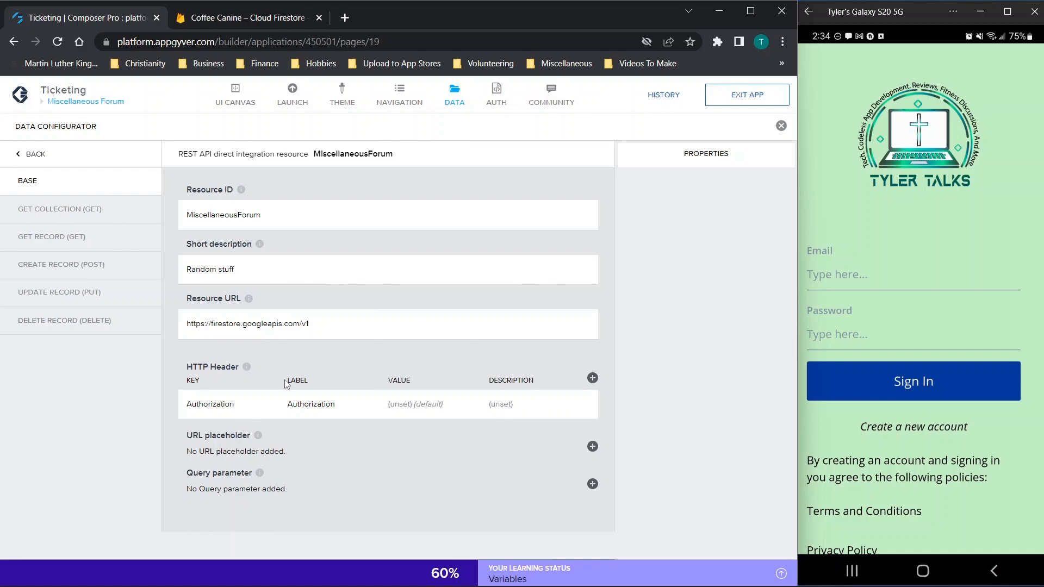
Step: Review the resource ID, the 'Random stuff' description and the Firestore base resource URL
{"action": "left_click_drag", "start_coordinate": [291, 218], "coordinate": [161, 220]}
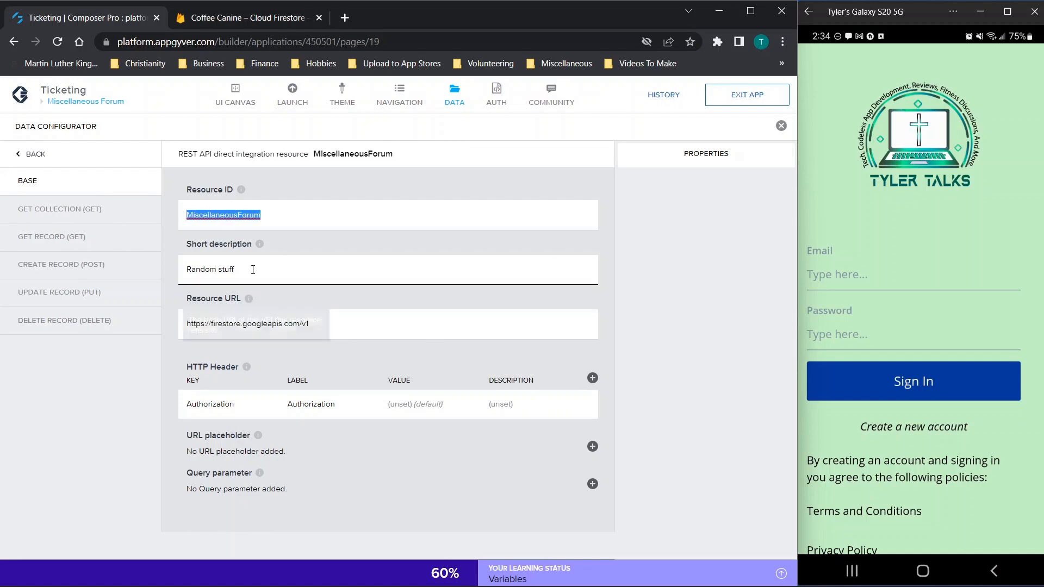
{"action": "left_click", "coordinate": [272, 218]}
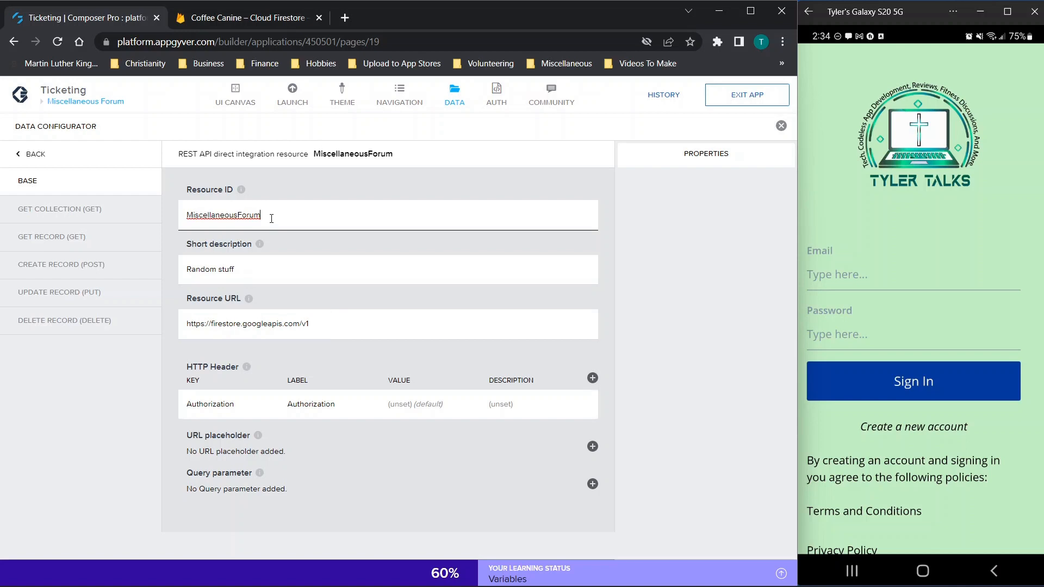
{"action": "triple_click", "coordinate": [276, 270]}
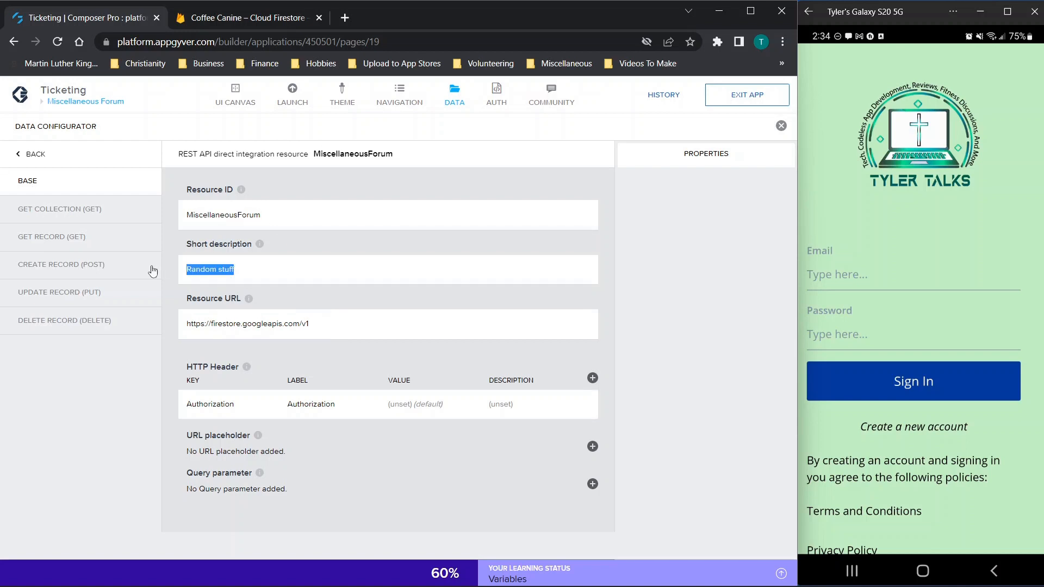
{"action": "triple_click", "coordinate": [327, 324]}
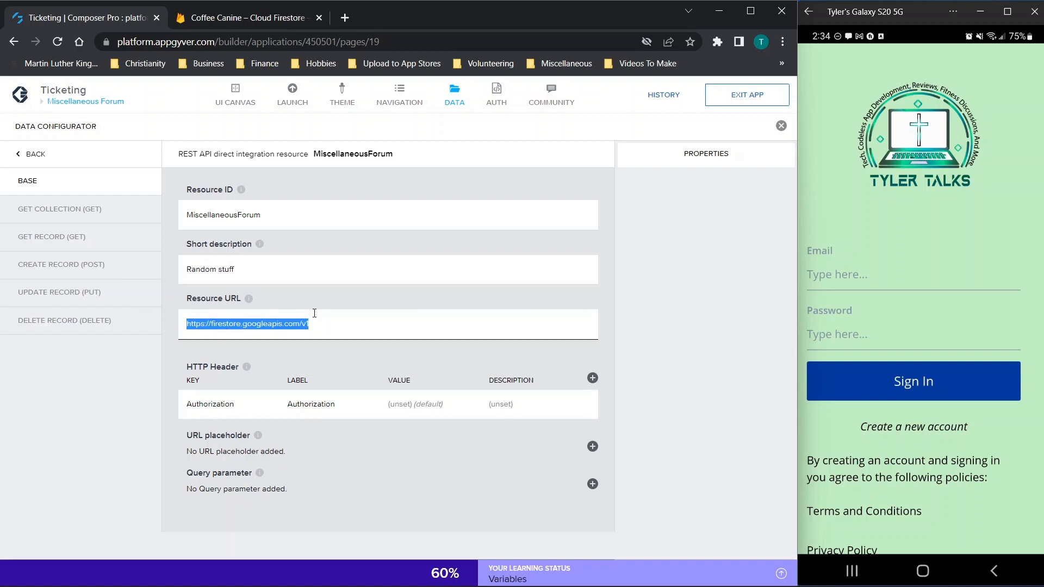
{"action": "left_click", "coordinate": [341, 330]}
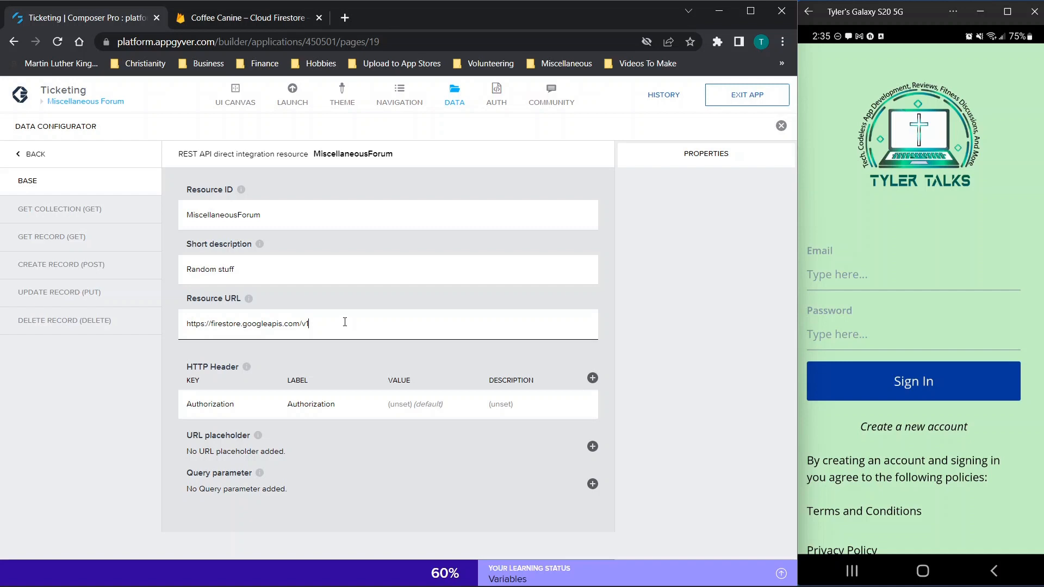
Step: Open Get Collection and compare its relative path with the Firestore console's project address
{"action": "left_click", "coordinate": [73, 211]}
{"action": "left_click", "coordinate": [320, 231]}
{"action": "left_click_drag", "start_coordinate": [313, 241], "coordinate": [606, 248]}
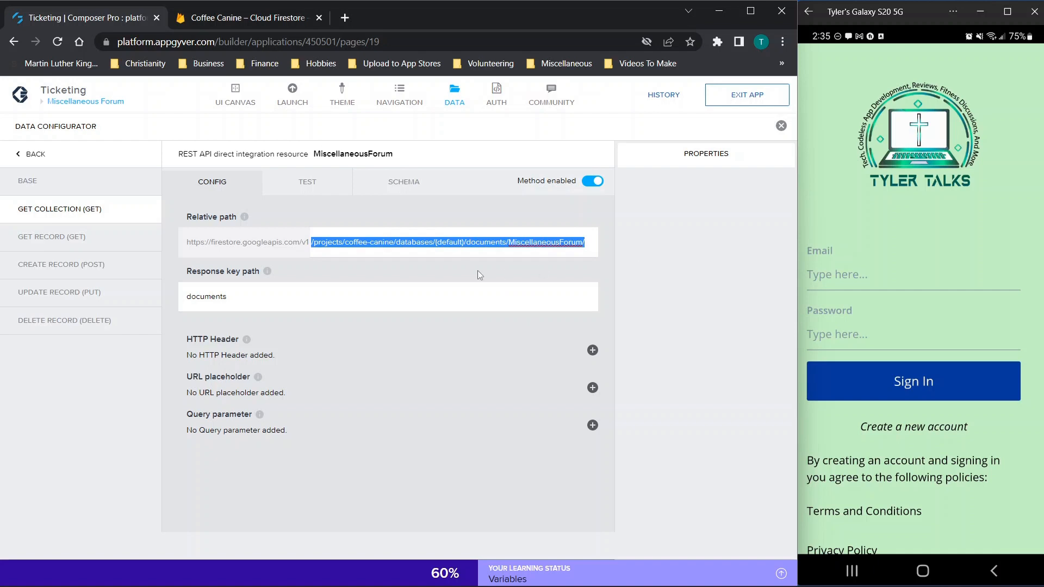
{"action": "left_click", "coordinate": [245, 18]}
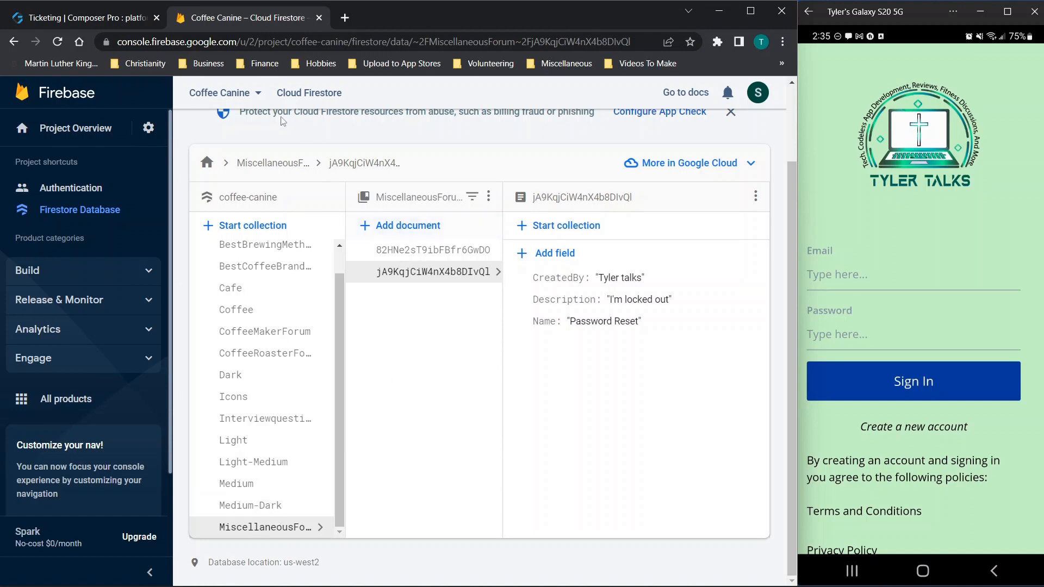
{"action": "left_click", "coordinate": [245, 36]}
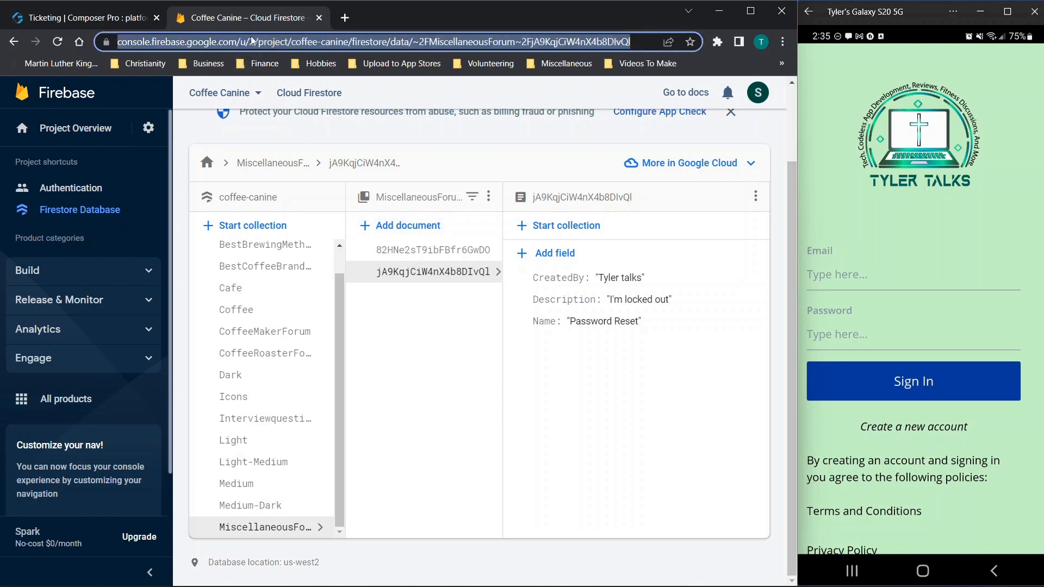
{"action": "left_click", "coordinate": [289, 42]}
{"action": "left_click_drag", "start_coordinate": [289, 42], "coordinate": [673, 65]}
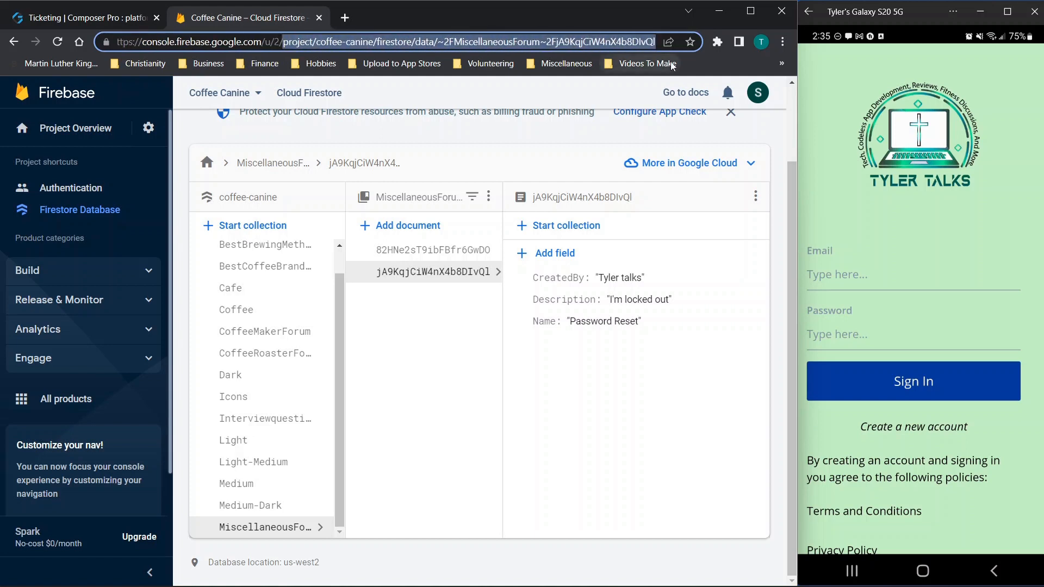
{"action": "left_click", "coordinate": [106, 18]}
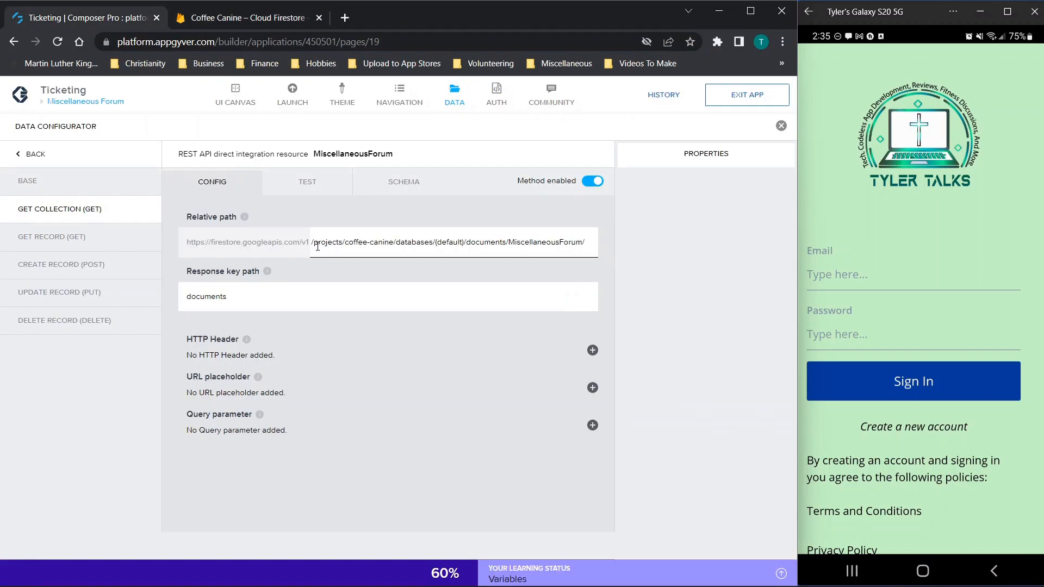
Step: Match the relative path's projects and canine segments against the Firestore project and collection address
{"action": "left_click_drag", "start_coordinate": [312, 242], "coordinate": [609, 234]}
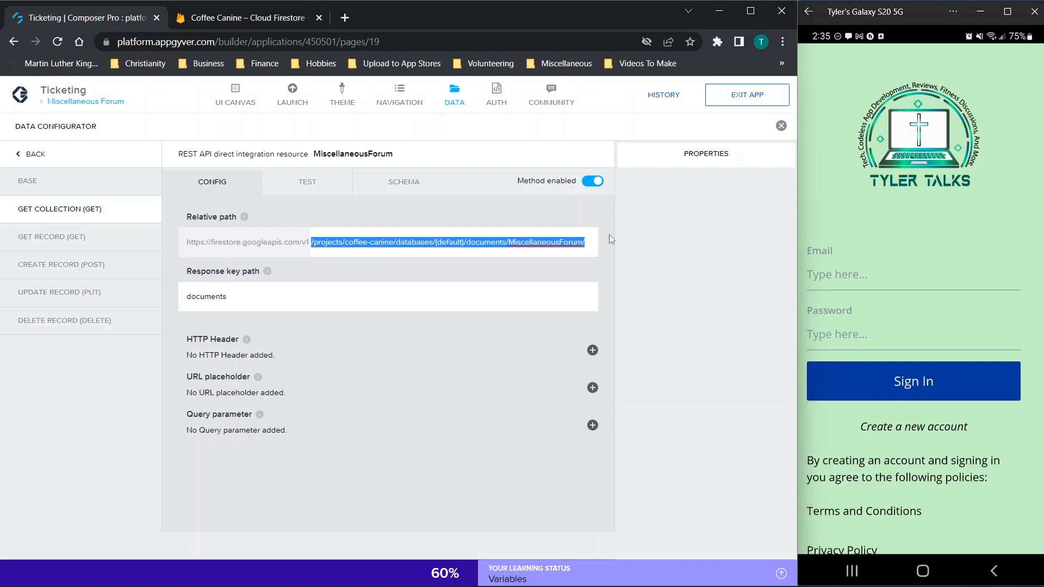
{"action": "left_click", "coordinate": [245, 16]}
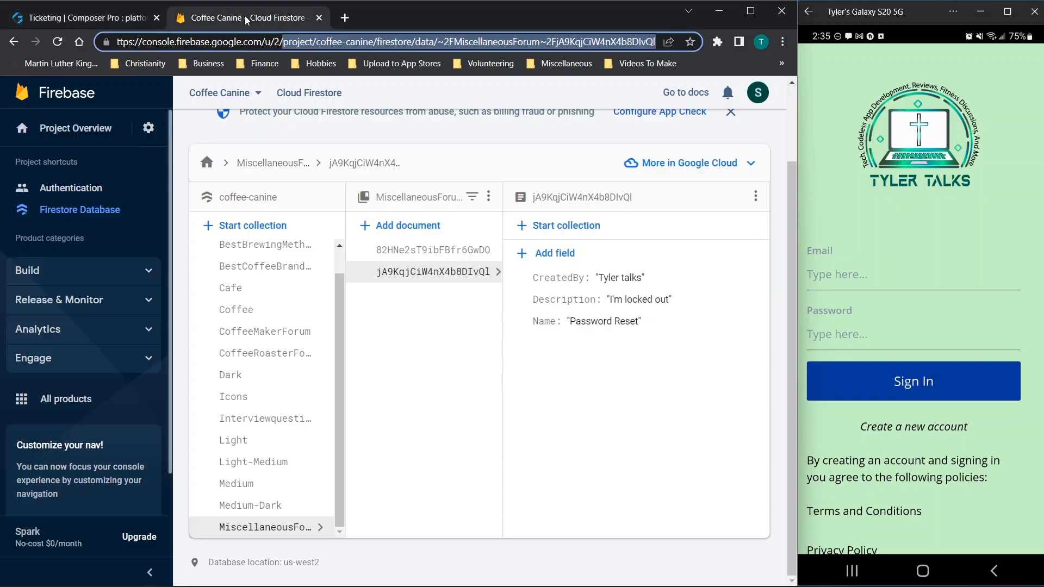
{"action": "left_click", "coordinate": [300, 41]}
{"action": "left_click_drag", "start_coordinate": [283, 41], "coordinate": [545, 72]}
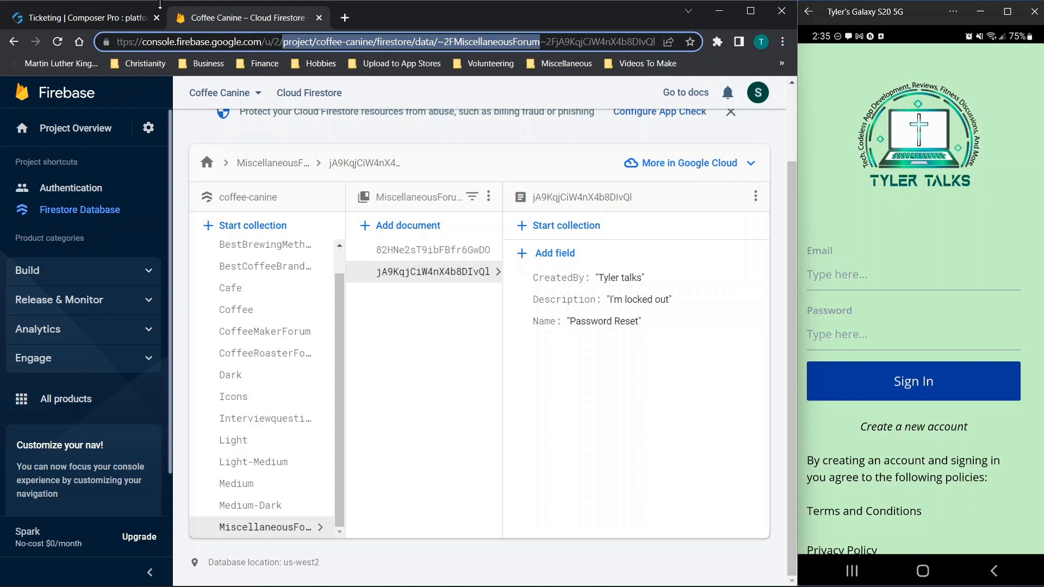
{"action": "left_click", "coordinate": [98, 17]}
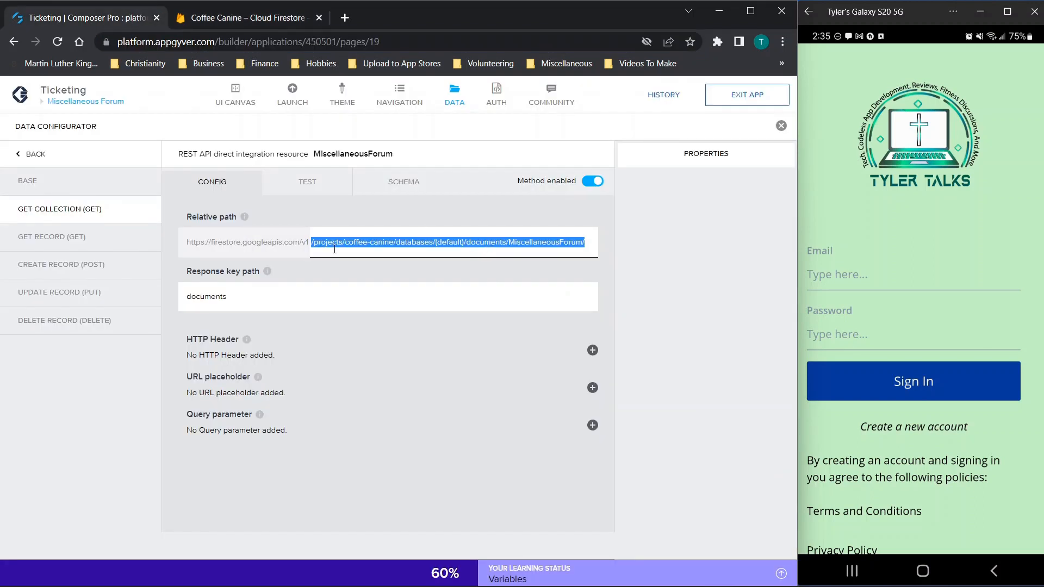
{"action": "left_click", "coordinate": [303, 243]}
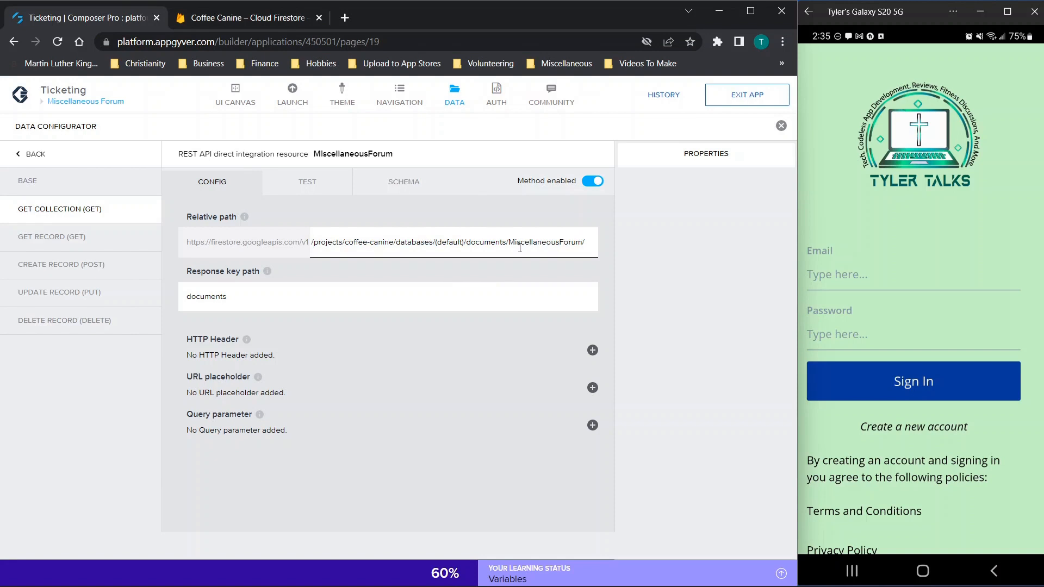
{"action": "double_click", "coordinate": [336, 242]}
{"action": "double_click", "coordinate": [378, 242]}
{"action": "left_click", "coordinate": [359, 242]}
Step: Confirm the path's MiscellaneousForum collection and base prefix, and check the 'documents' response key path
{"action": "left_click", "coordinate": [210, 19]}
{"action": "double_click", "coordinate": [308, 42]}
{"action": "left_click", "coordinate": [348, 41]}
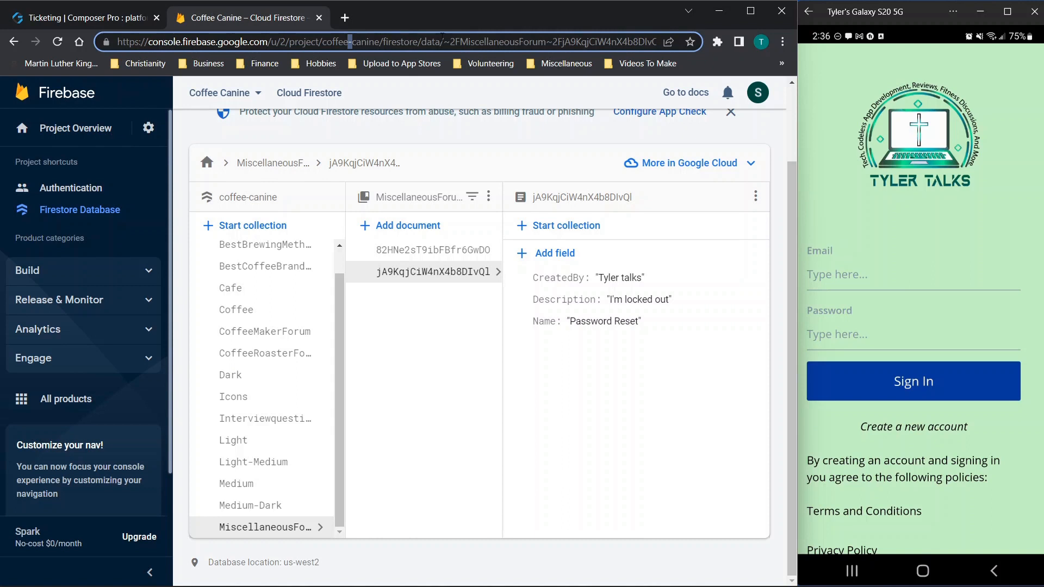
{"action": "left_click_drag", "start_coordinate": [460, 42], "coordinate": [546, 45]}
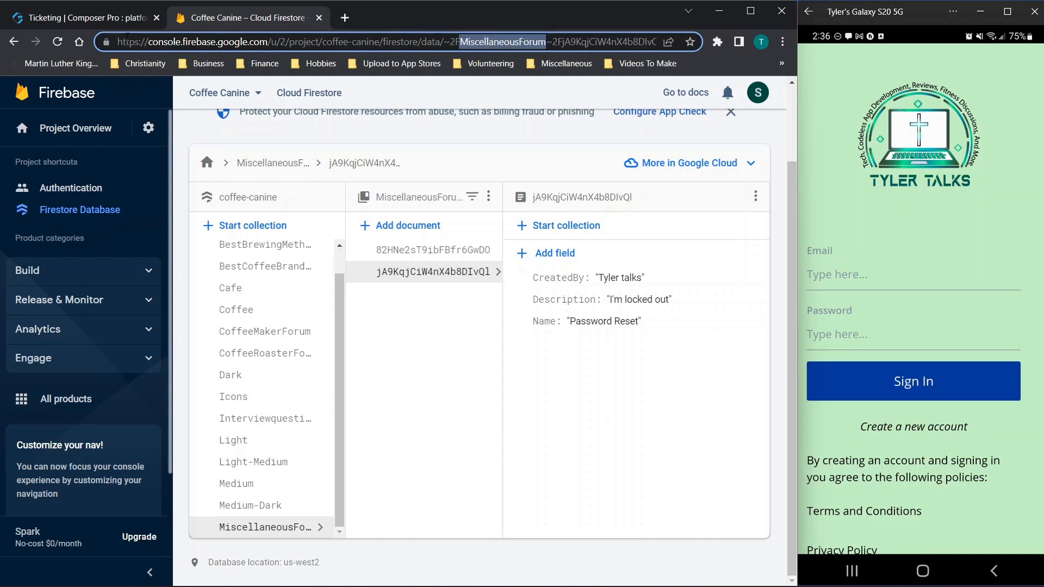
{"action": "left_click", "coordinate": [103, 18]}
{"action": "left_click", "coordinate": [405, 242]}
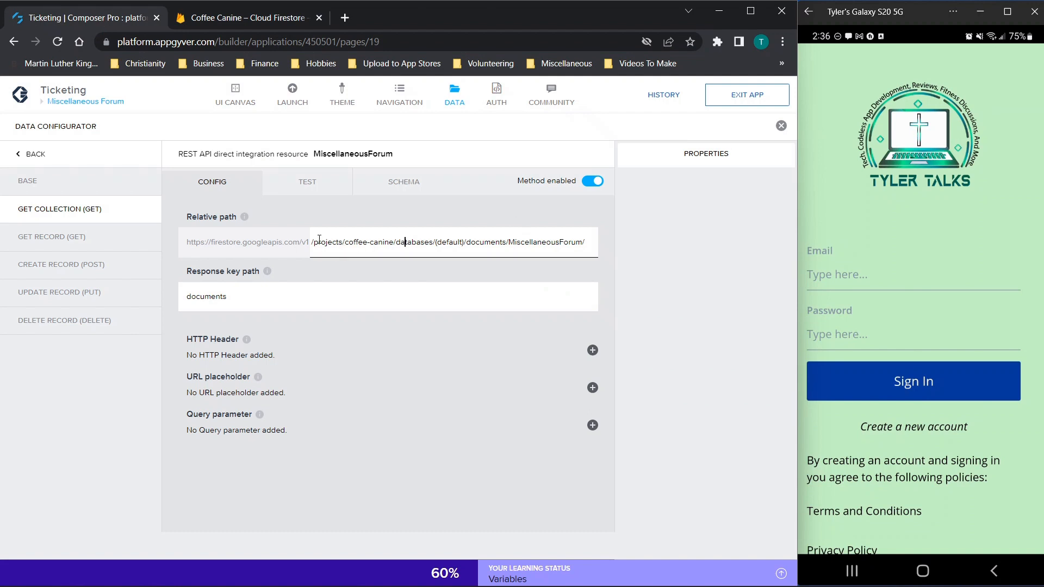
{"action": "left_click_drag", "start_coordinate": [187, 244], "coordinate": [304, 244]}
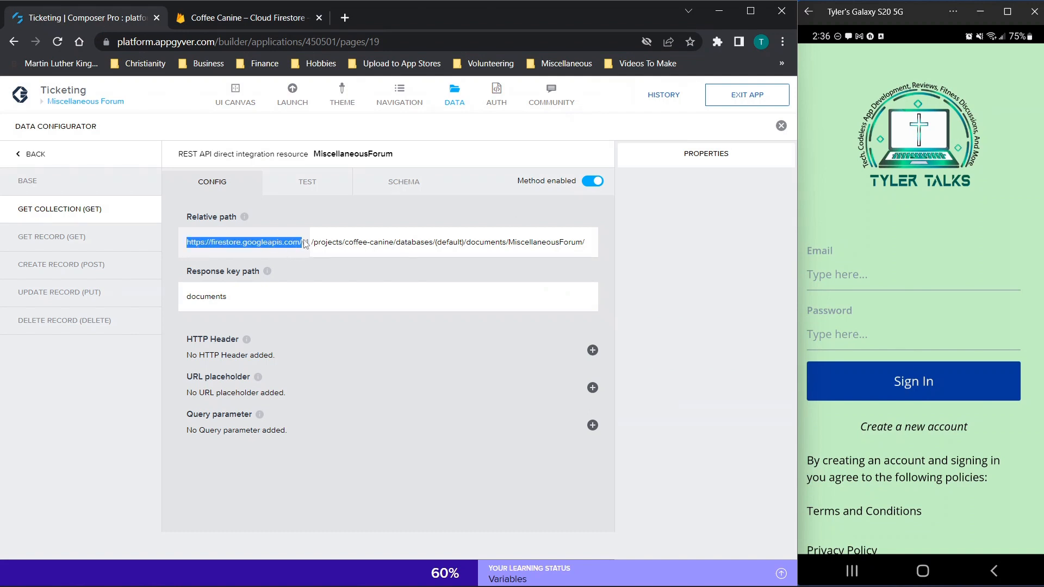
{"action": "left_click", "coordinate": [315, 246]}
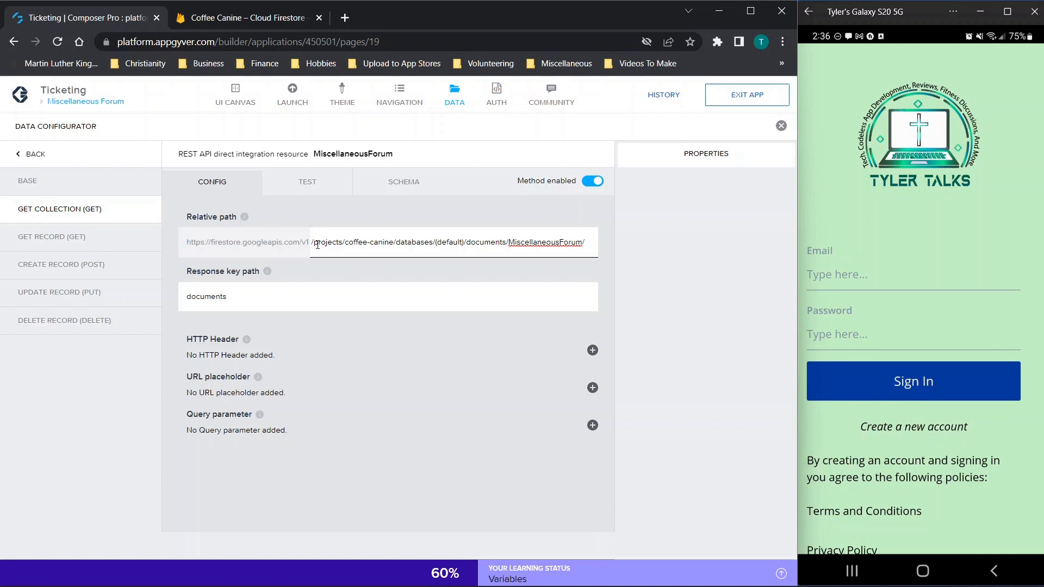
{"action": "triple_click", "coordinate": [349, 243]}
{"action": "left_click", "coordinate": [378, 243]}
{"action": "left_click", "coordinate": [246, 302]}
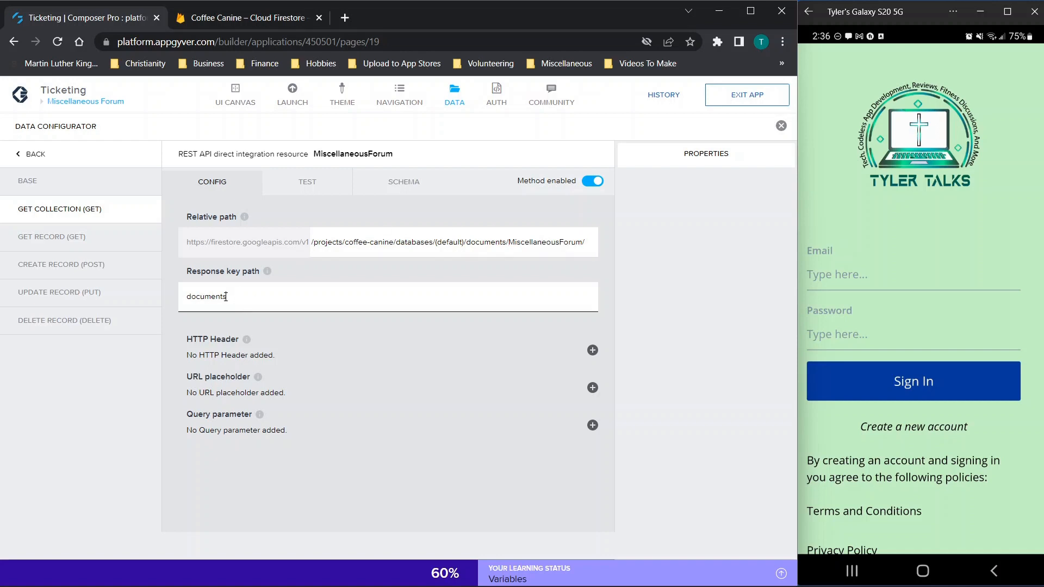
{"action": "left_click", "coordinate": [303, 188]}
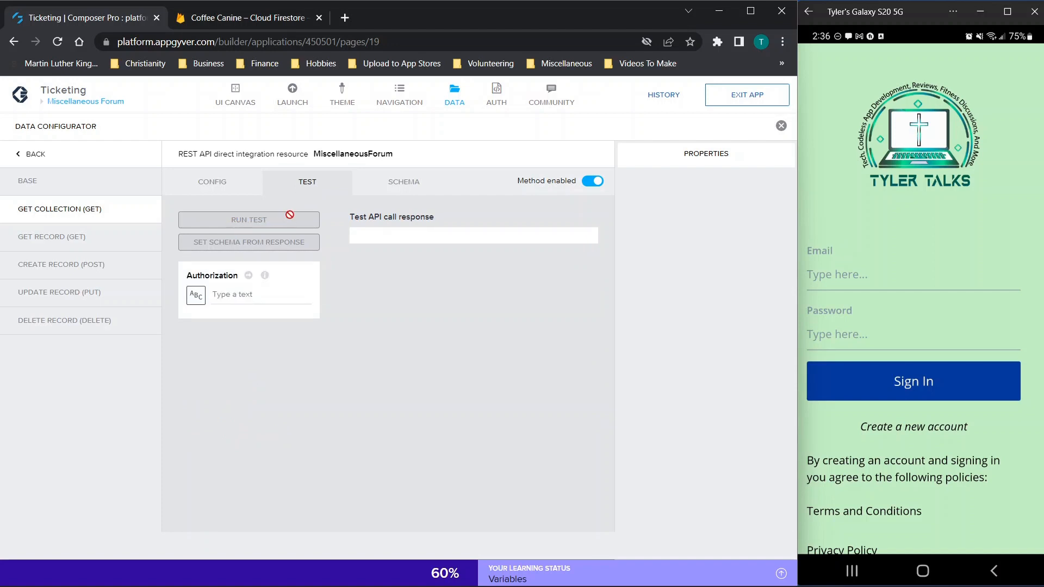
Step: Check the Get Collection test and schema views, expand the fields property, then return to the UI canvas
{"action": "left_click", "coordinate": [396, 188]}
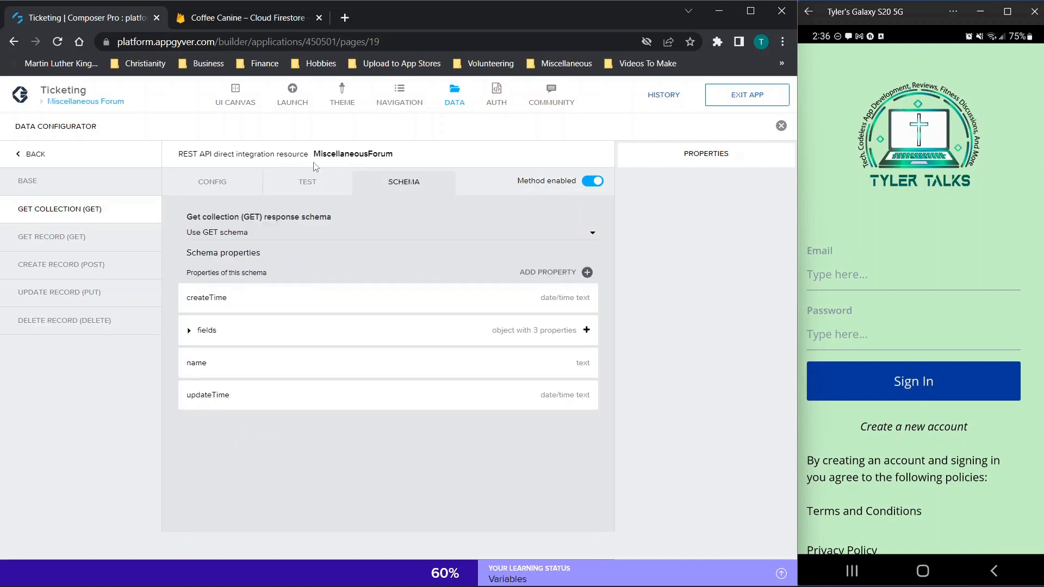
{"action": "left_click", "coordinate": [306, 188]}
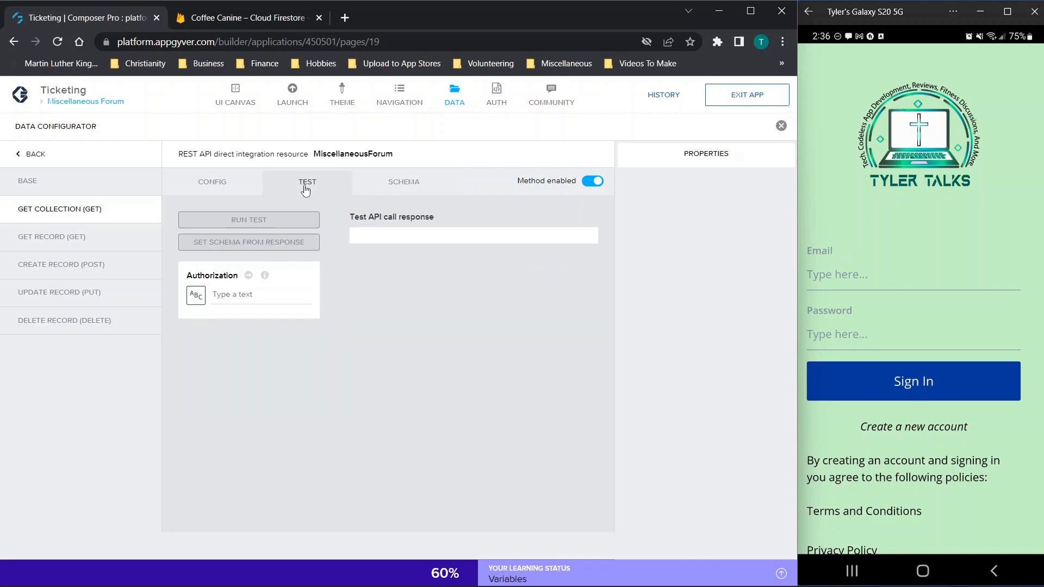
{"action": "left_click", "coordinate": [216, 185]}
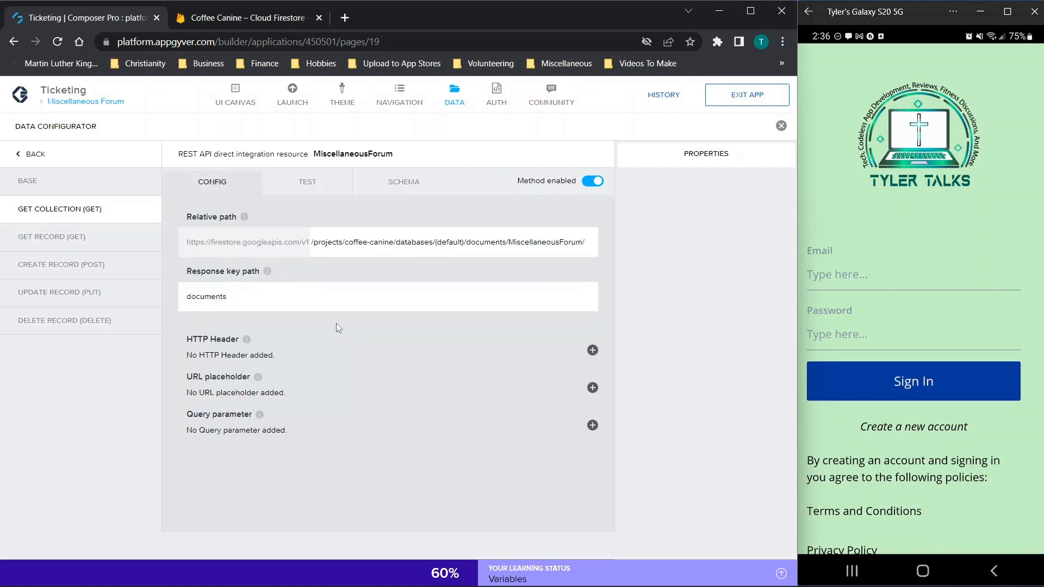
{"action": "left_click", "coordinate": [314, 186]}
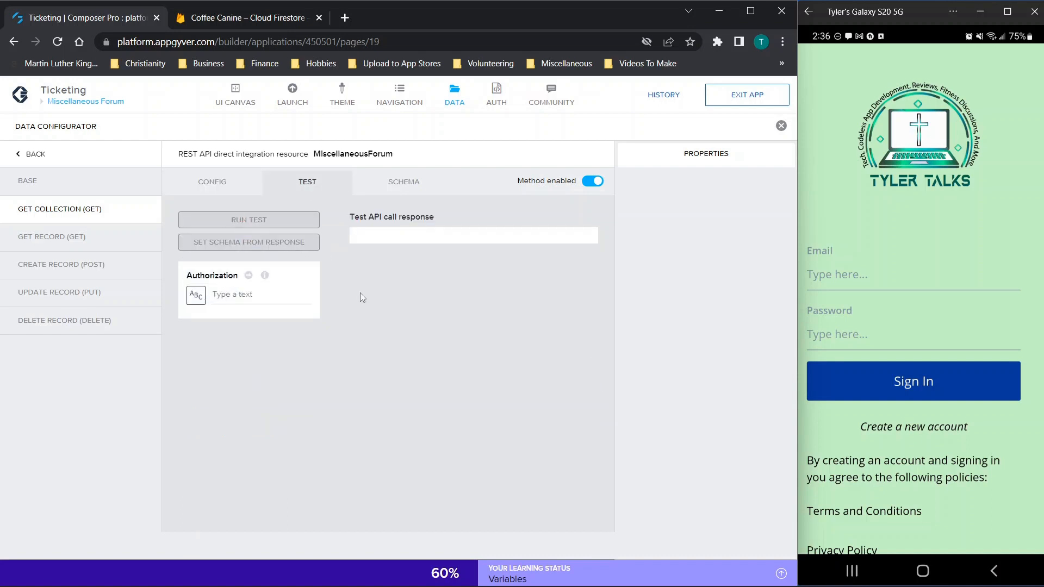
{"action": "left_click", "coordinate": [220, 293]}
{"action": "left_click", "coordinate": [385, 185]}
{"action": "left_click", "coordinate": [188, 333]}
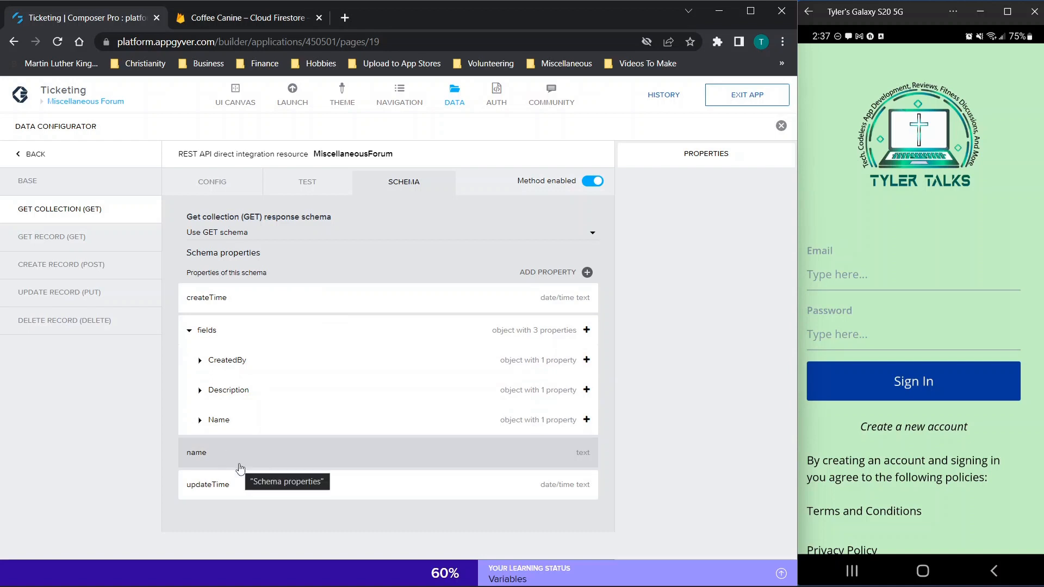
{"action": "left_click", "coordinate": [455, 97]}
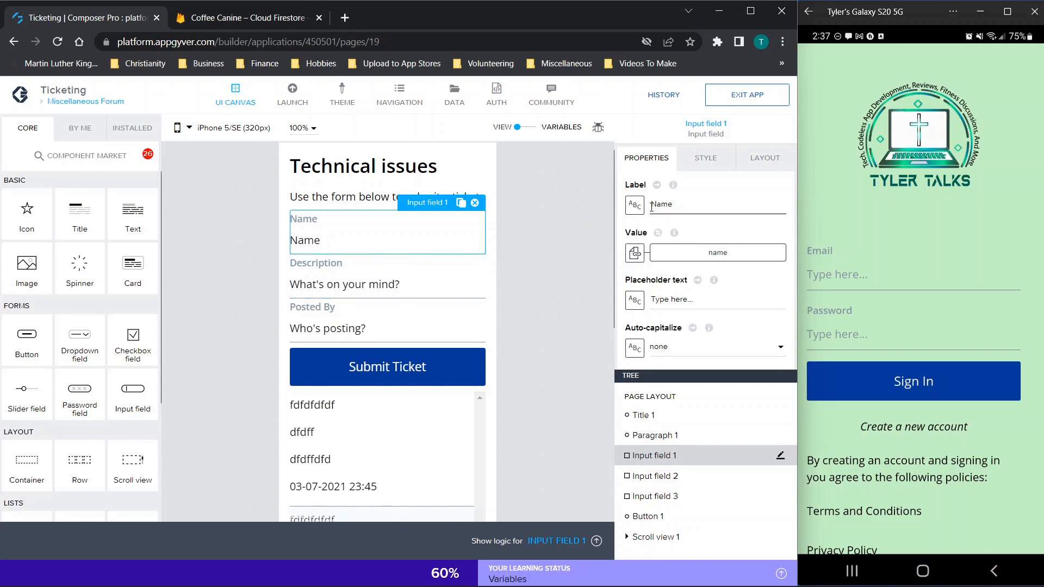
{"action": "left_click", "coordinate": [337, 279]}
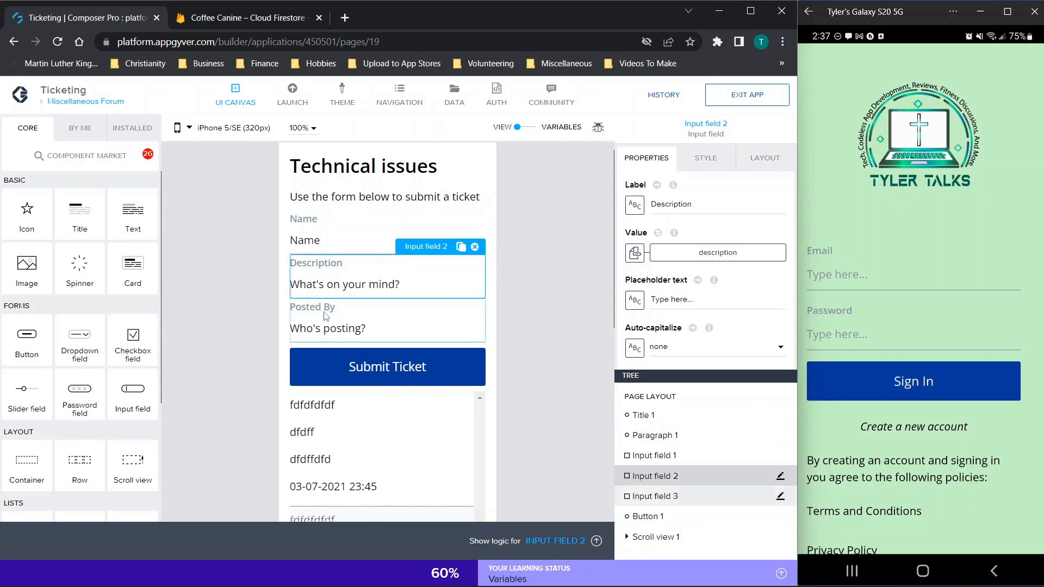
{"action": "left_click", "coordinate": [337, 324]}
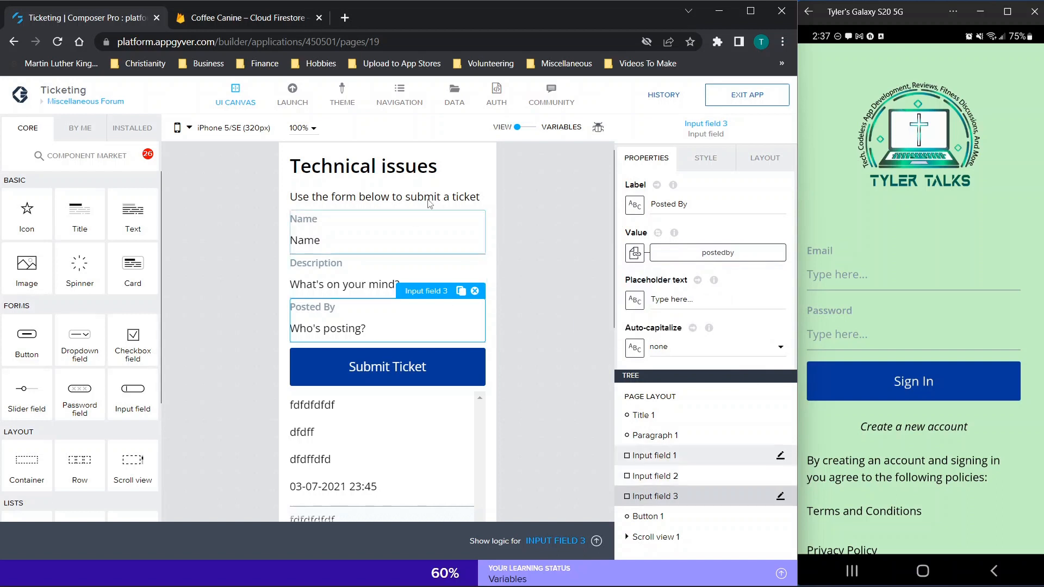
{"action": "left_click", "coordinate": [535, 128]}
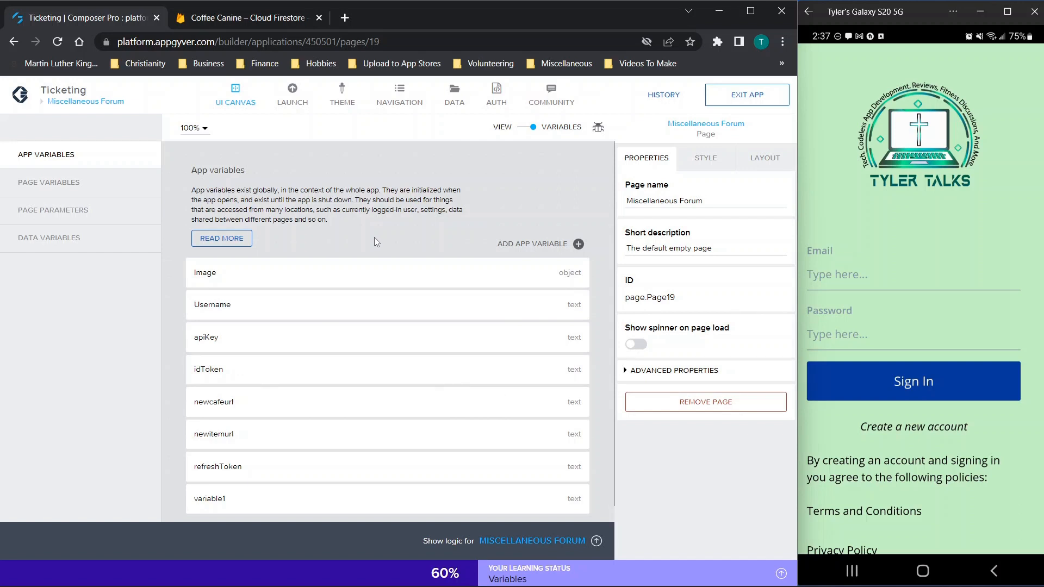
{"action": "left_click", "coordinate": [54, 190]}
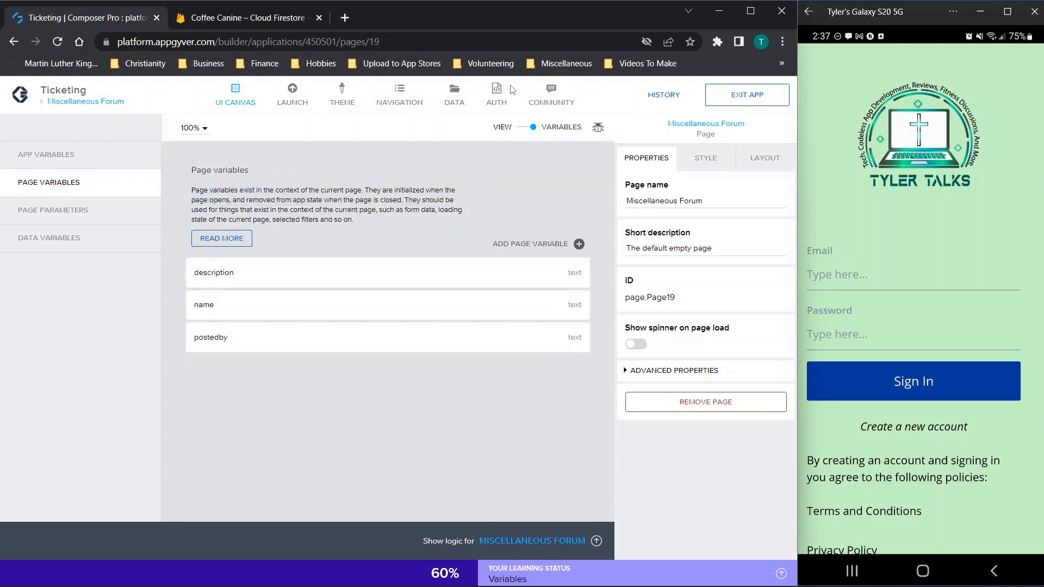
{"action": "left_click", "coordinate": [522, 128]}
{"action": "left_click", "coordinate": [304, 263]}
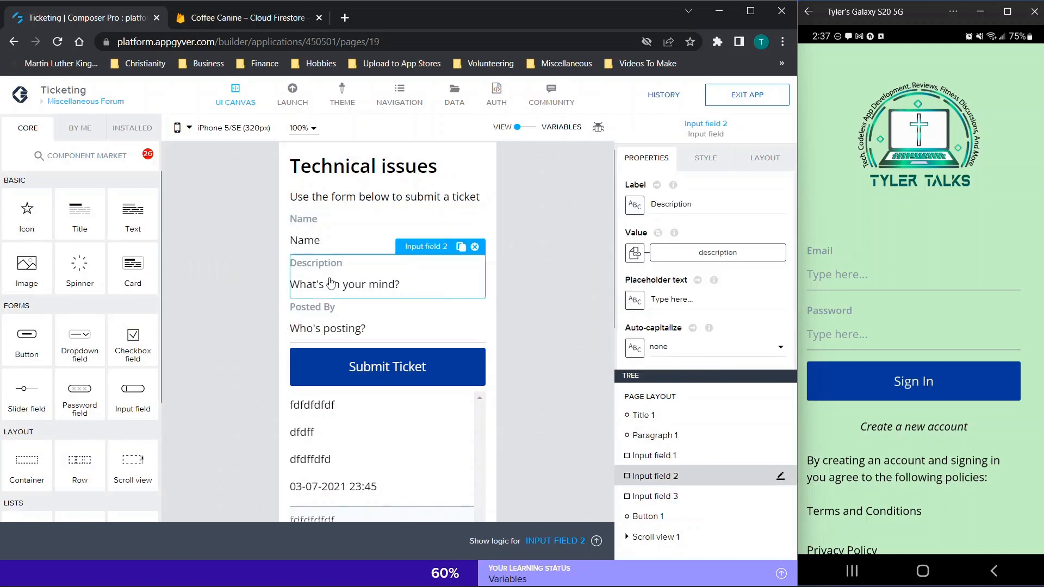
{"action": "left_click", "coordinate": [332, 328]}
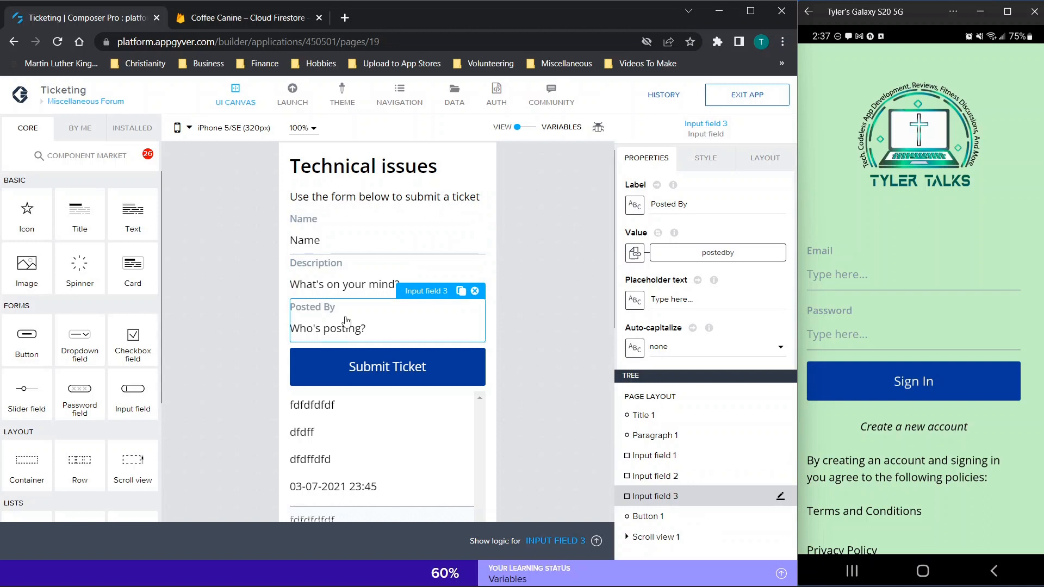
{"action": "left_click", "coordinate": [348, 287]}
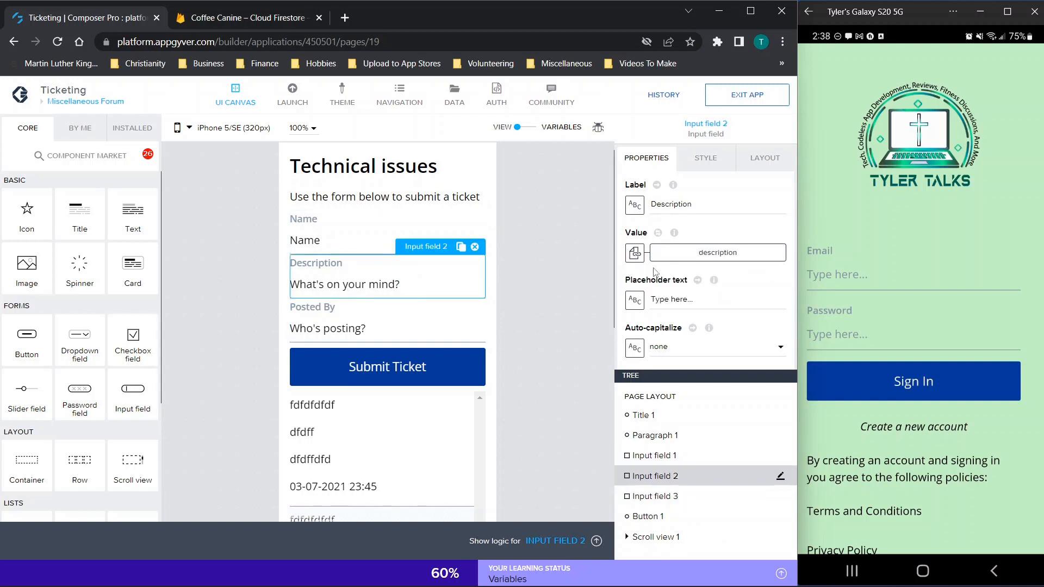
{"action": "left_click", "coordinate": [355, 243]}
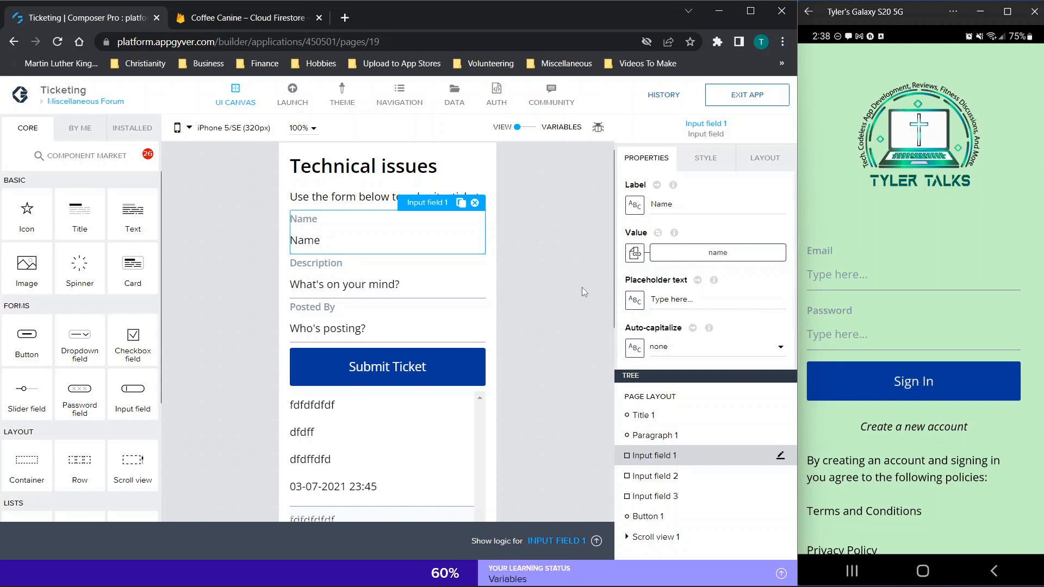
{"action": "left_click", "coordinate": [386, 374]}
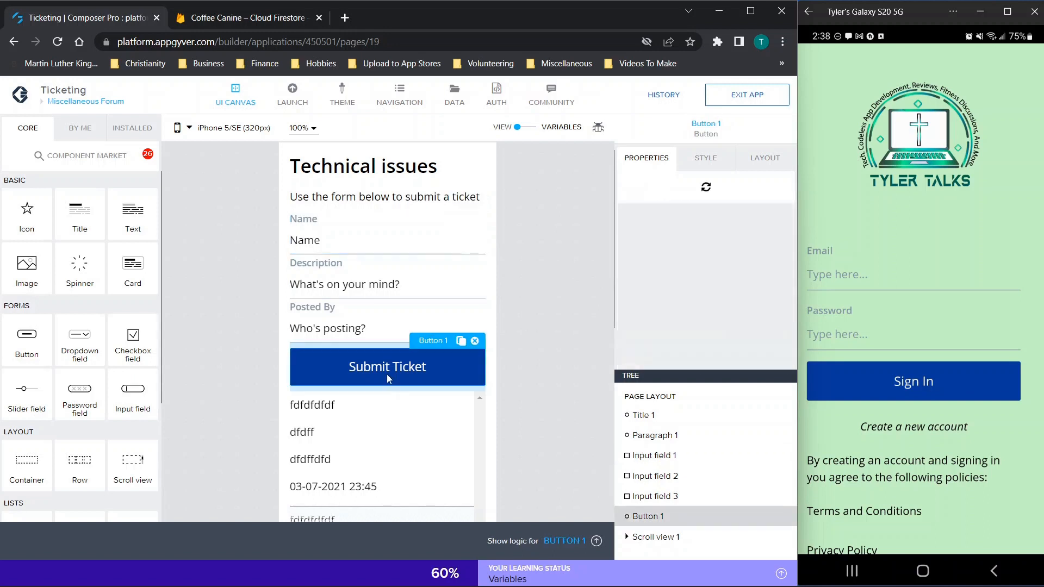
Step: Open the Submit Ticket button's logic and edit the If name? condition's binding formula
{"action": "left_click", "coordinate": [559, 541]}
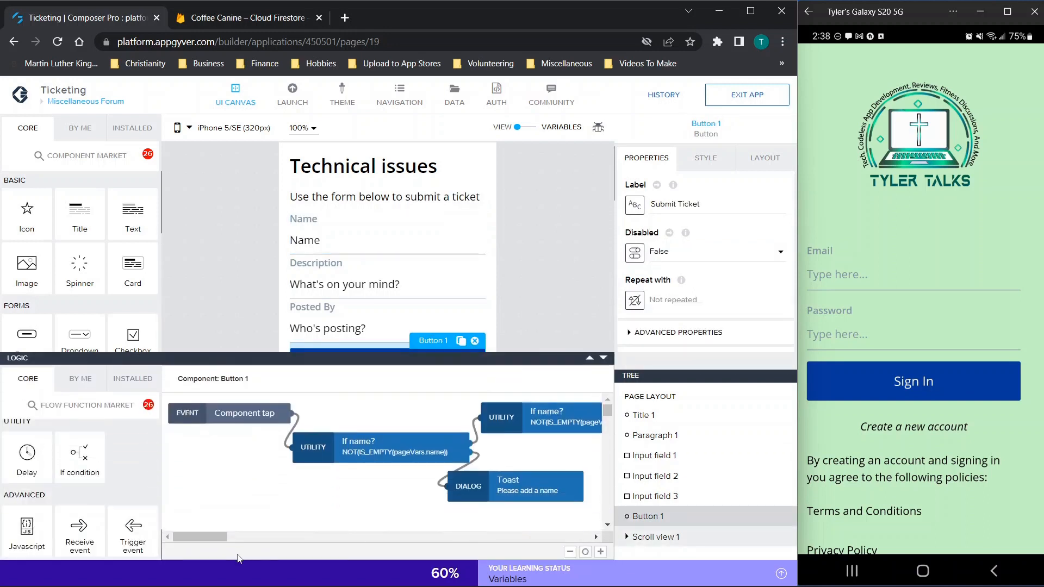
{"action": "mouse_move", "coordinate": [189, 541]}
{"action": "left_mouse_down"}
{"action": "mouse_move", "coordinate": [199, 541]}
{"action": "mouse_move", "coordinate": [188, 536]}
{"action": "left_mouse_up"}
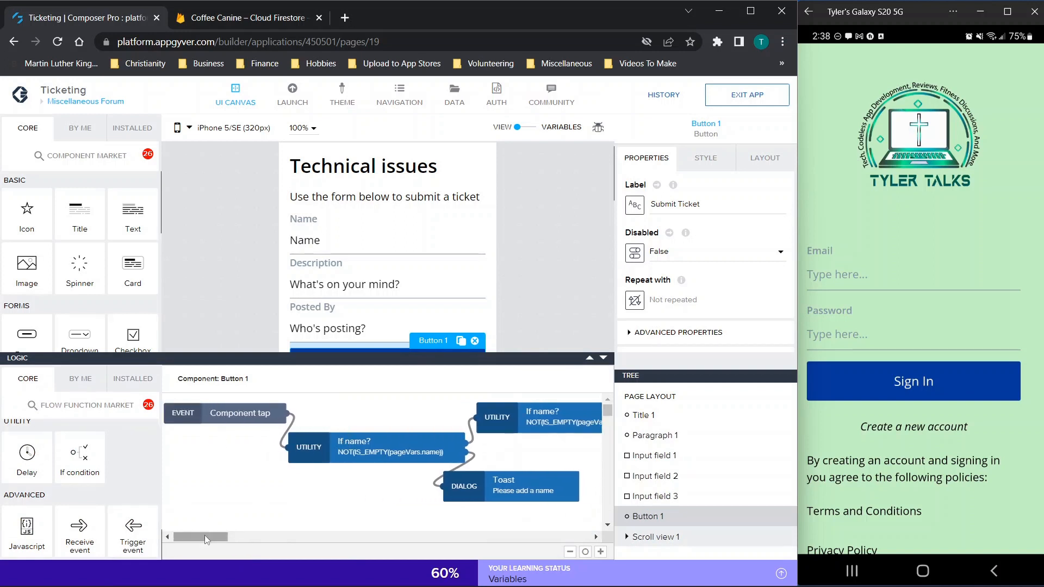
{"action": "left_click_drag", "start_coordinate": [204, 538], "coordinate": [214, 541]}
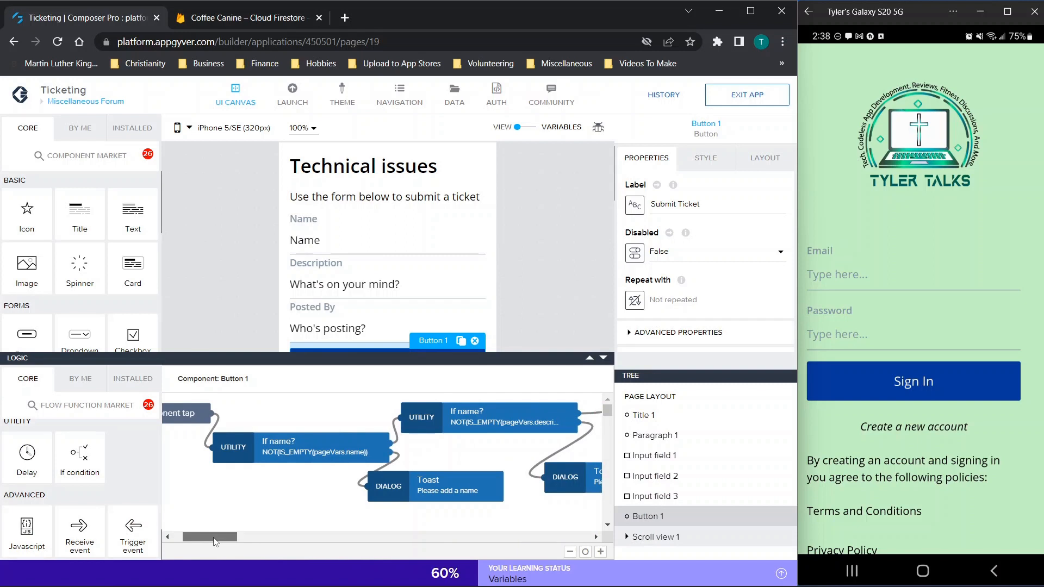
{"action": "left_click_drag", "start_coordinate": [213, 541], "coordinate": [215, 542]}
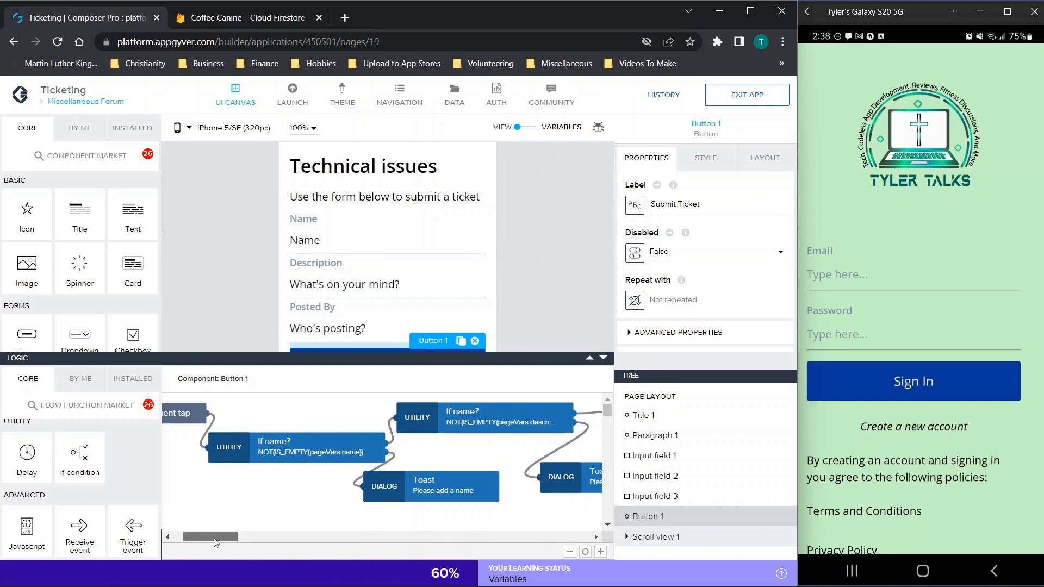
{"action": "left_click", "coordinate": [274, 452]}
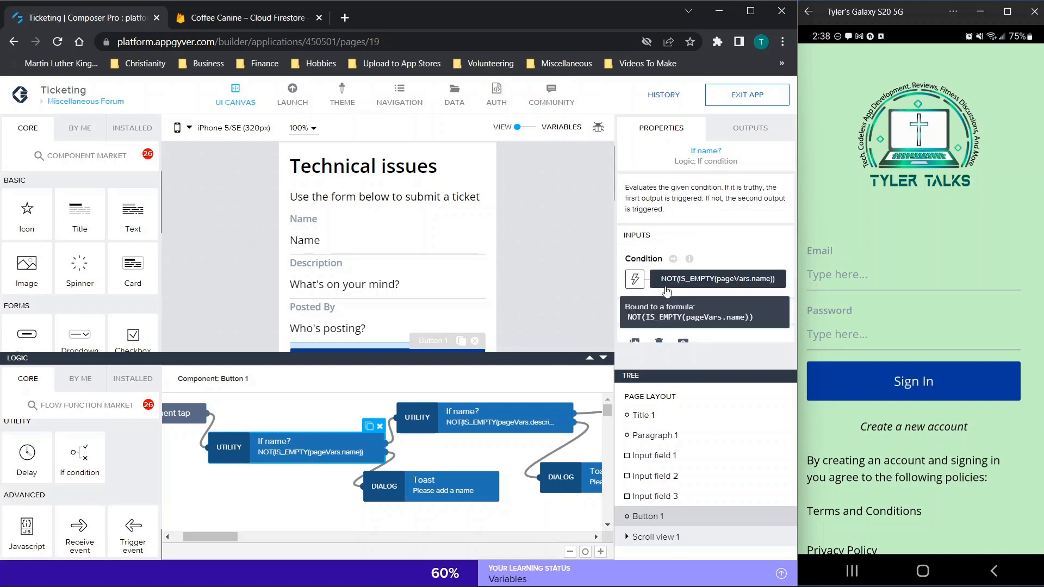
{"action": "left_click", "coordinate": [718, 278]}
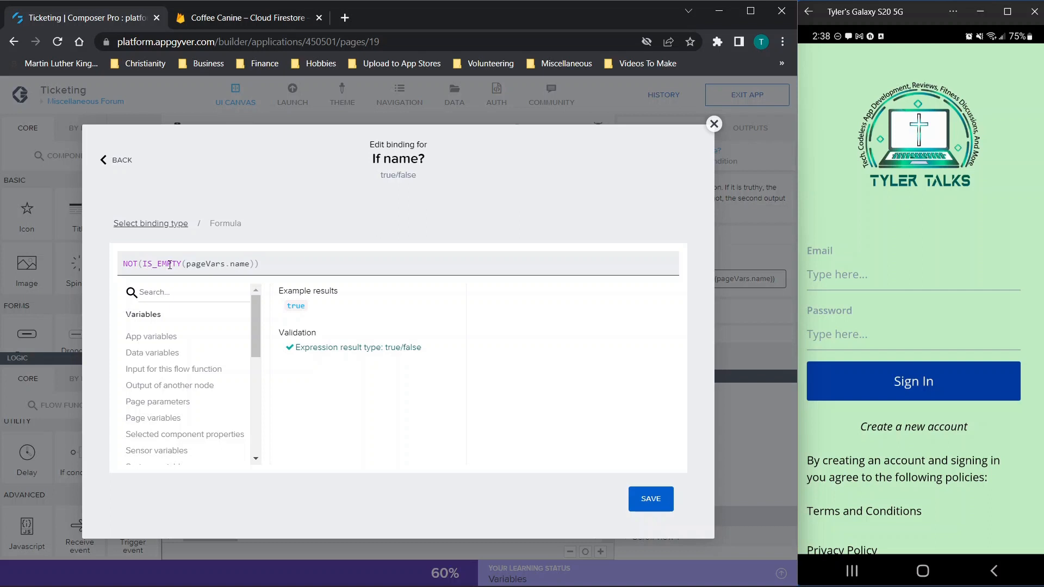
Step: Review the NOT(IS_EMPTY(pageVars.name)) formula, briefly adding then removing pageVars.description, and close unchanged
{"action": "left_click", "coordinate": [199, 264]}
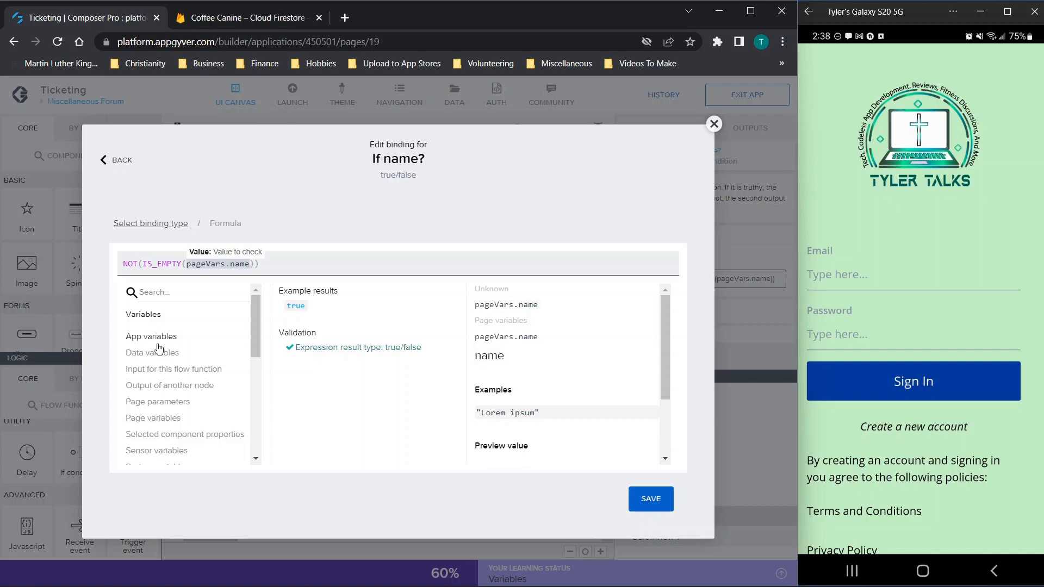
{"action": "left_click", "coordinate": [321, 263]}
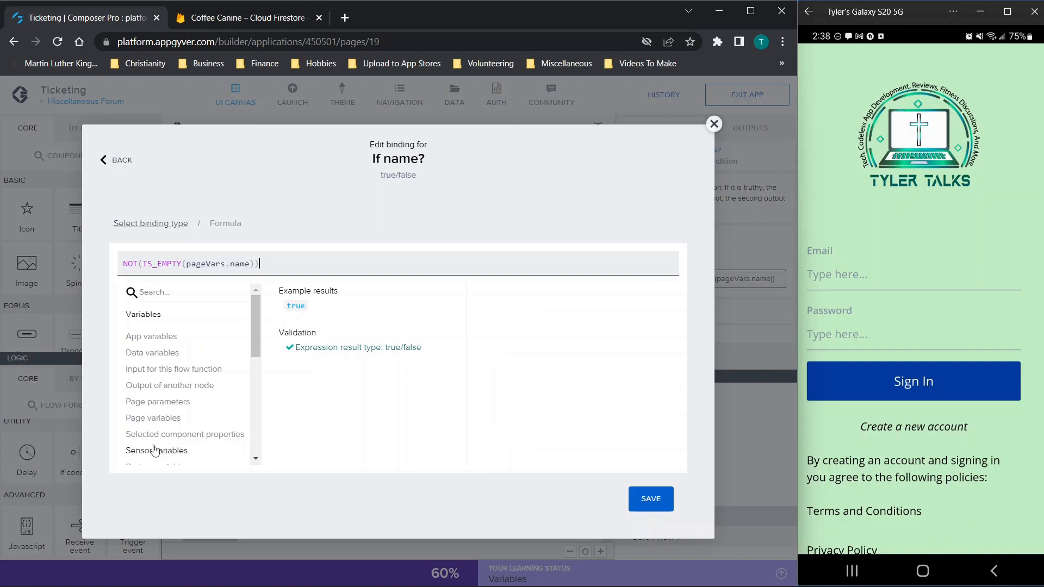
{"action": "left_click", "coordinate": [151, 417]}
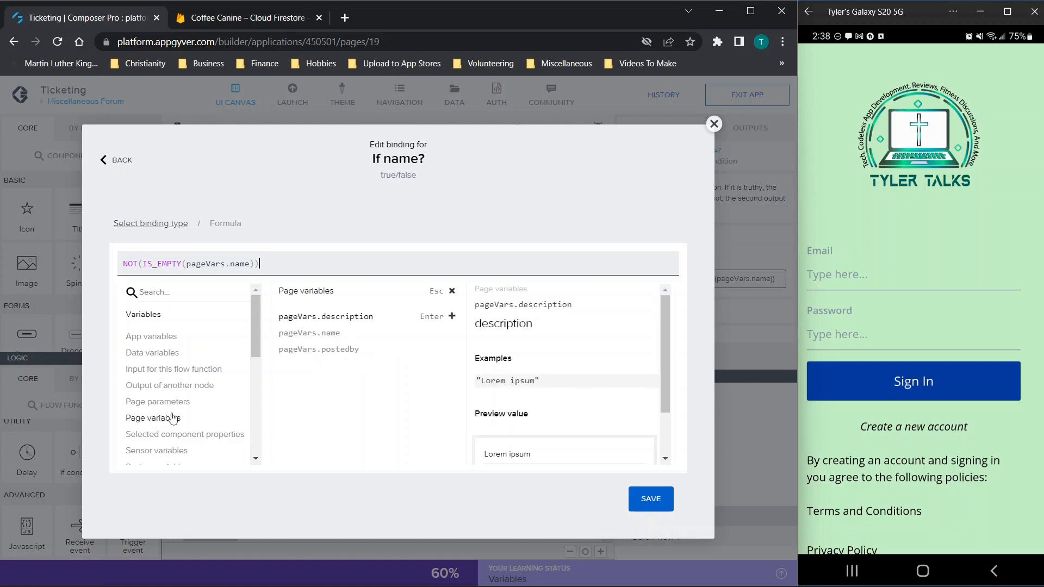
{"action": "left_click", "coordinate": [318, 318]}
{"action": "left_click_drag", "start_coordinate": [260, 263], "coordinate": [368, 266]}
{"action": "key", "text": "BackSpace"}
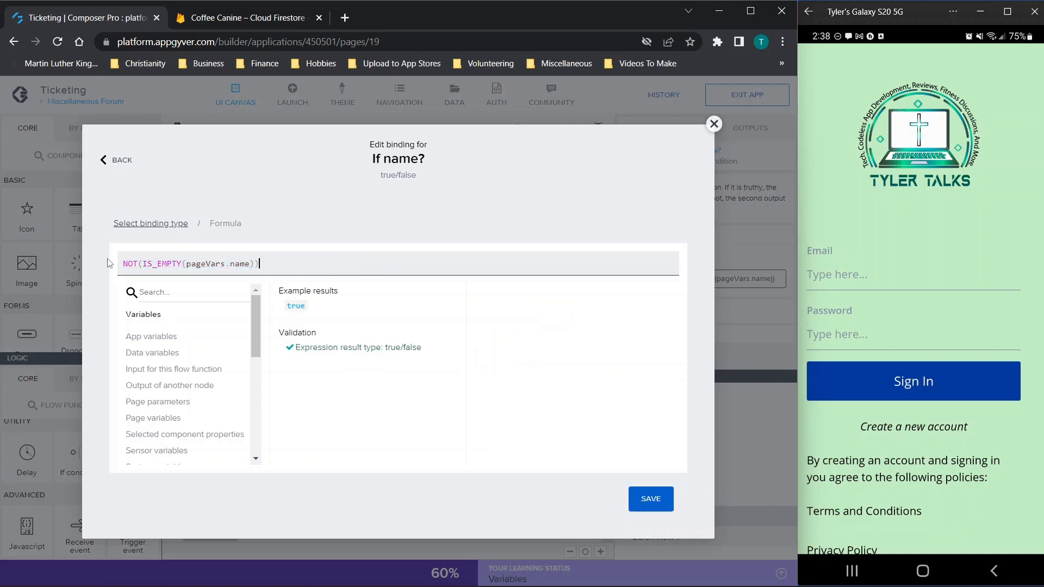
{"action": "left_click_drag", "start_coordinate": [139, 262], "coordinate": [256, 264]}
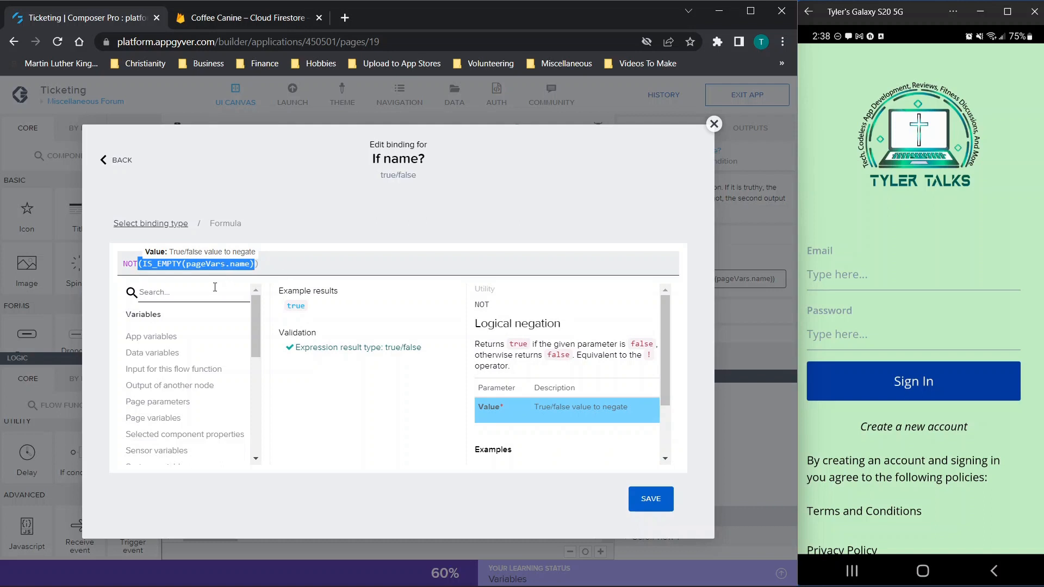
{"action": "left_click_drag", "start_coordinate": [278, 265], "coordinate": [77, 281]}
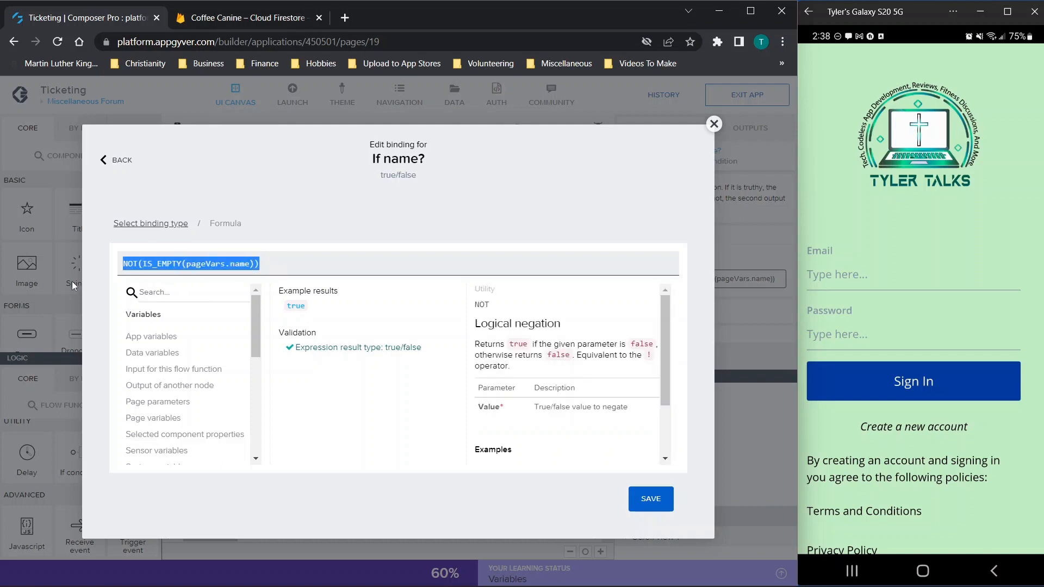
{"action": "left_click", "coordinate": [128, 266]}
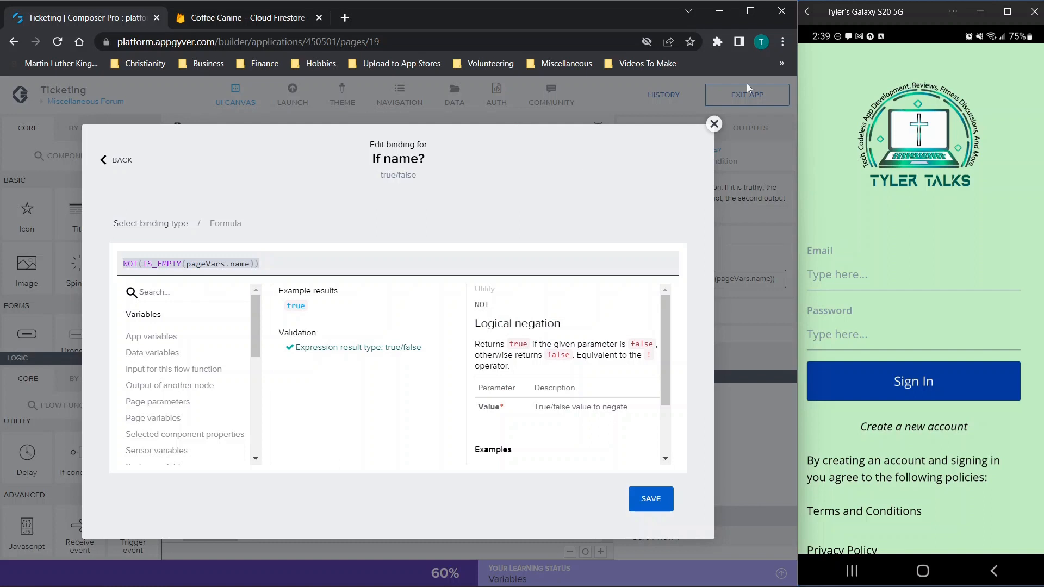
{"action": "left_click", "coordinate": [713, 124]}
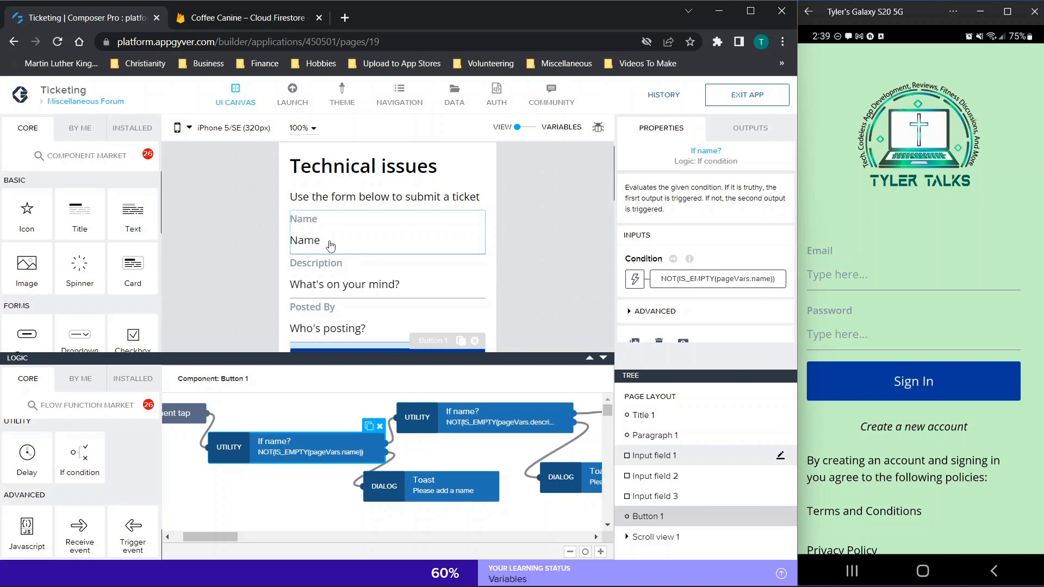
{"action": "scroll", "coordinate": [560, 459], "scroll_direction": "right", "scroll_amount": 1}
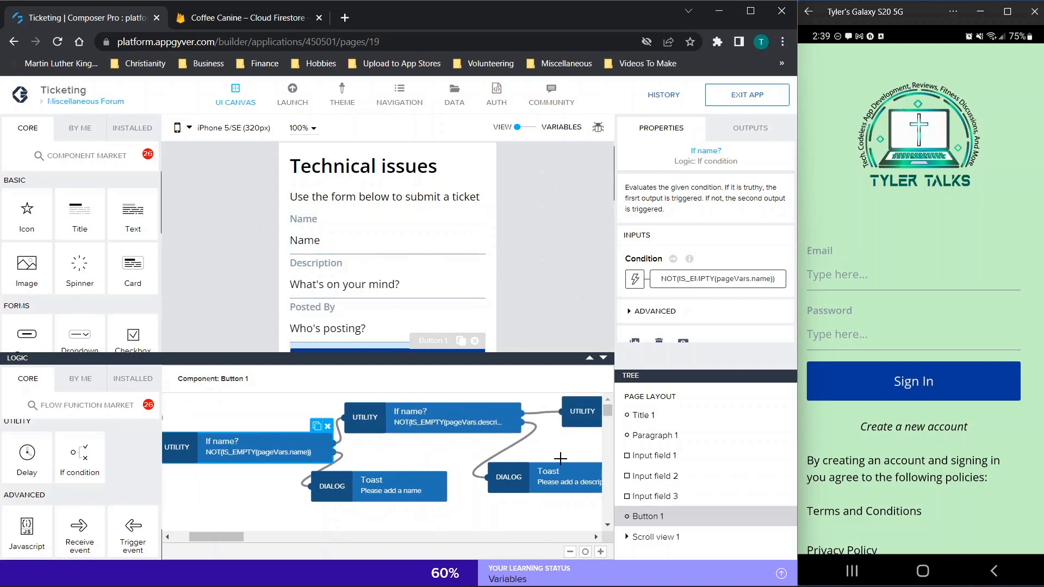
{"action": "scroll", "coordinate": [492, 458], "scroll_direction": "right", "scroll_amount": 1}
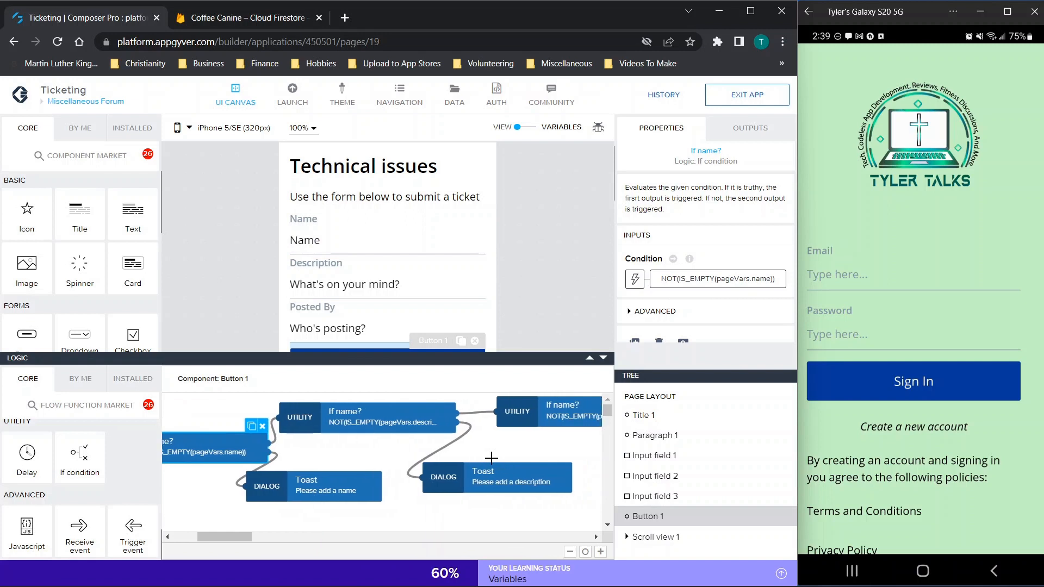
{"action": "left_click", "coordinate": [324, 499]}
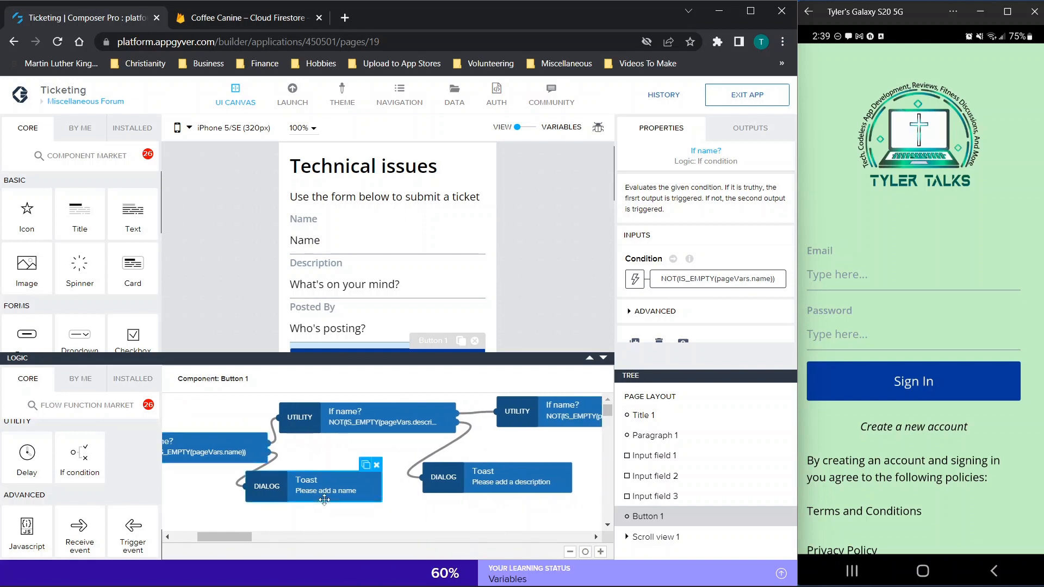
{"action": "scroll", "coordinate": [292, 448], "scroll_direction": "left", "scroll_amount": 1}
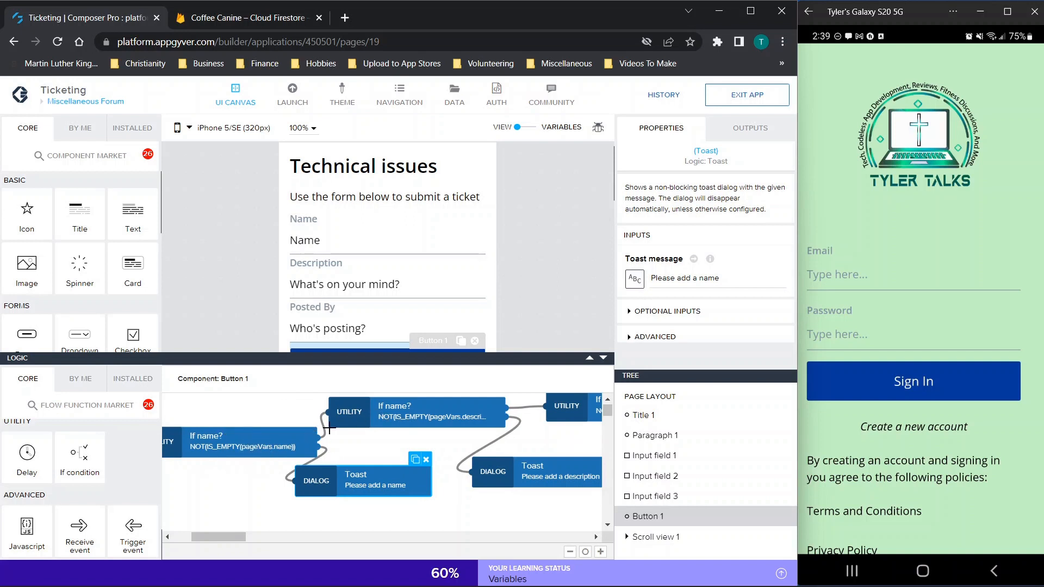
{"action": "left_click", "coordinate": [370, 418]}
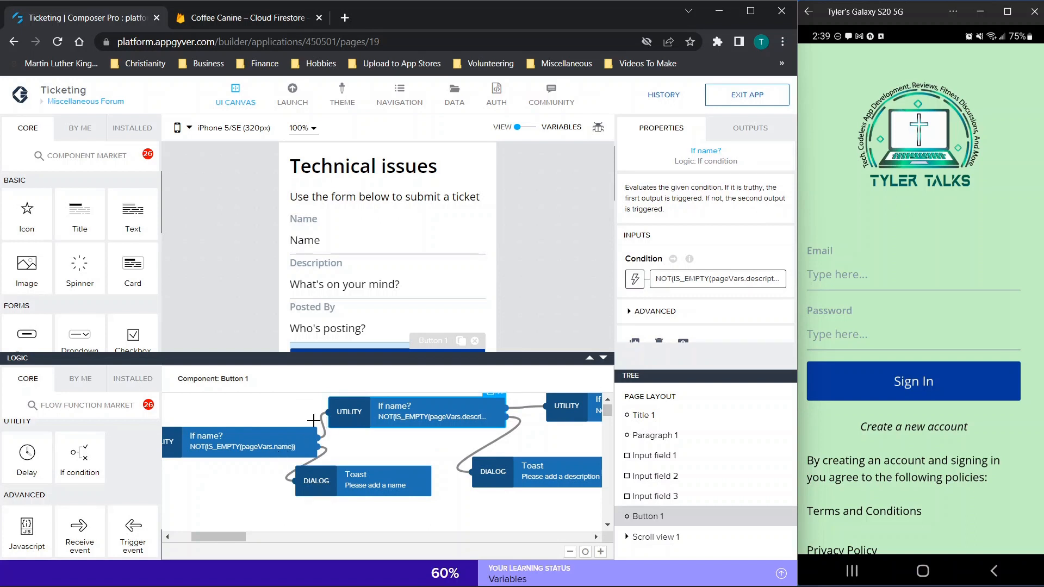
{"action": "left_click", "coordinate": [361, 469]}
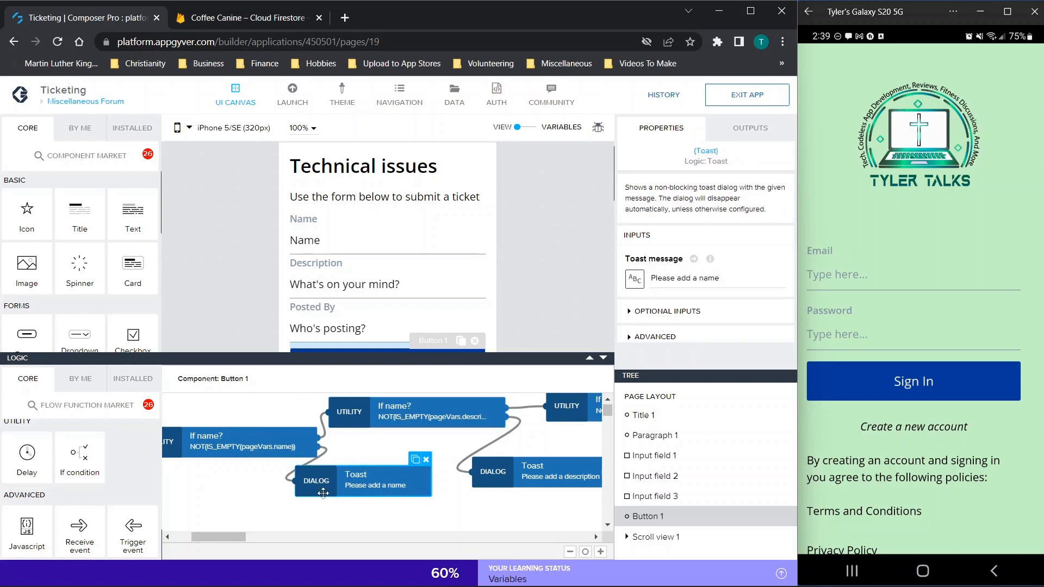
{"action": "scroll", "coordinate": [397, 480], "scroll_direction": "right", "scroll_amount": 1}
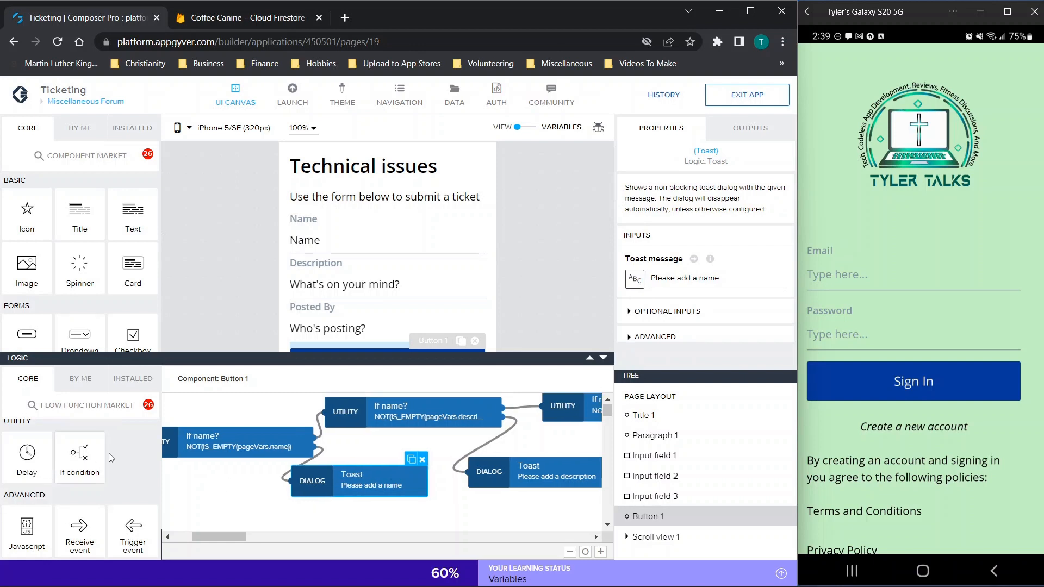
{"action": "scroll", "coordinate": [92, 451], "scroll_direction": "up", "scroll_amount": 1}
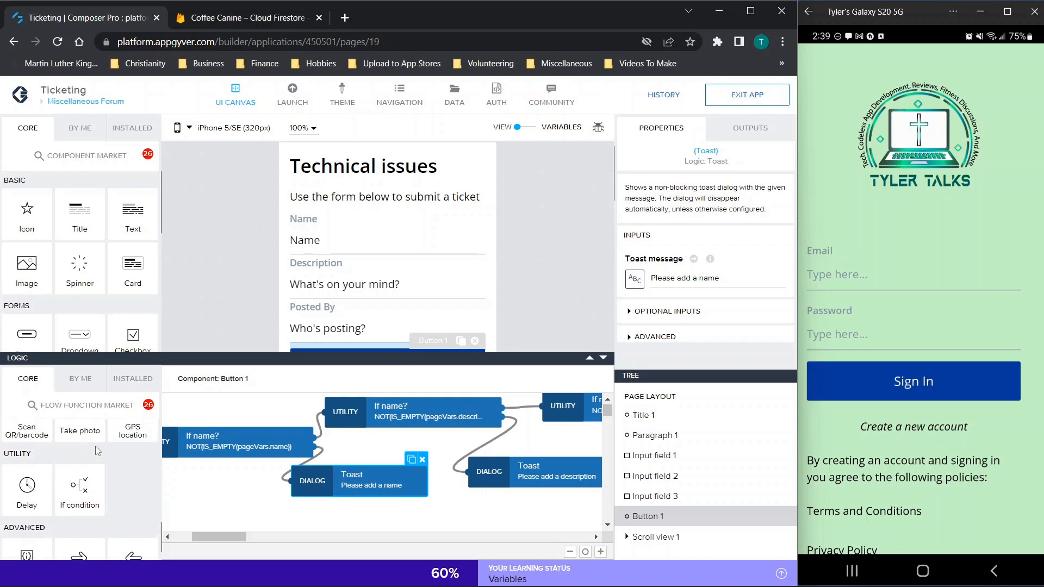
{"action": "scroll", "coordinate": [81, 479], "scroll_direction": "down", "scroll_amount": 5}
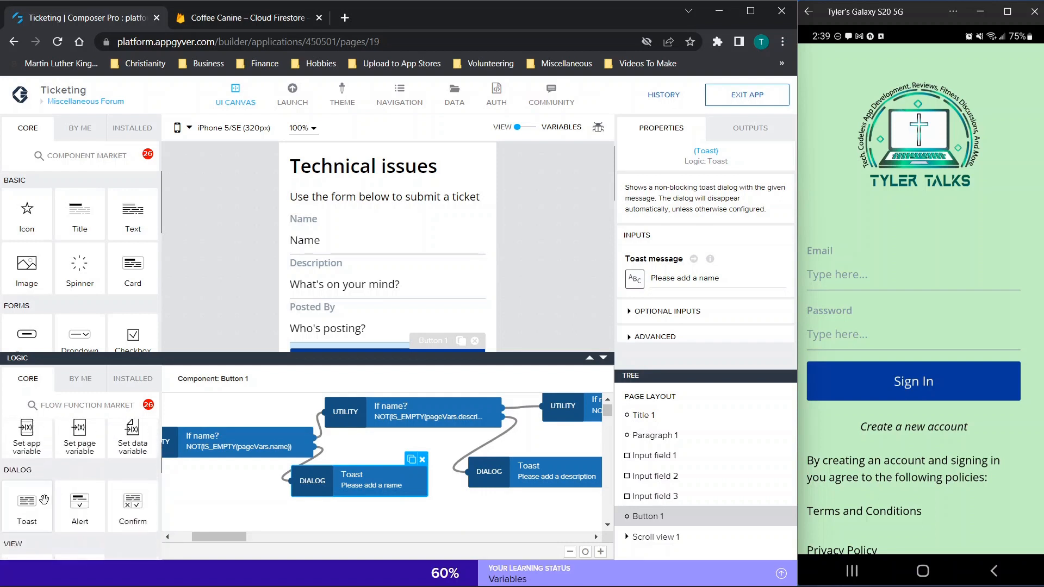
{"action": "scroll", "coordinate": [412, 444], "scroll_direction": "right", "scroll_amount": 4}
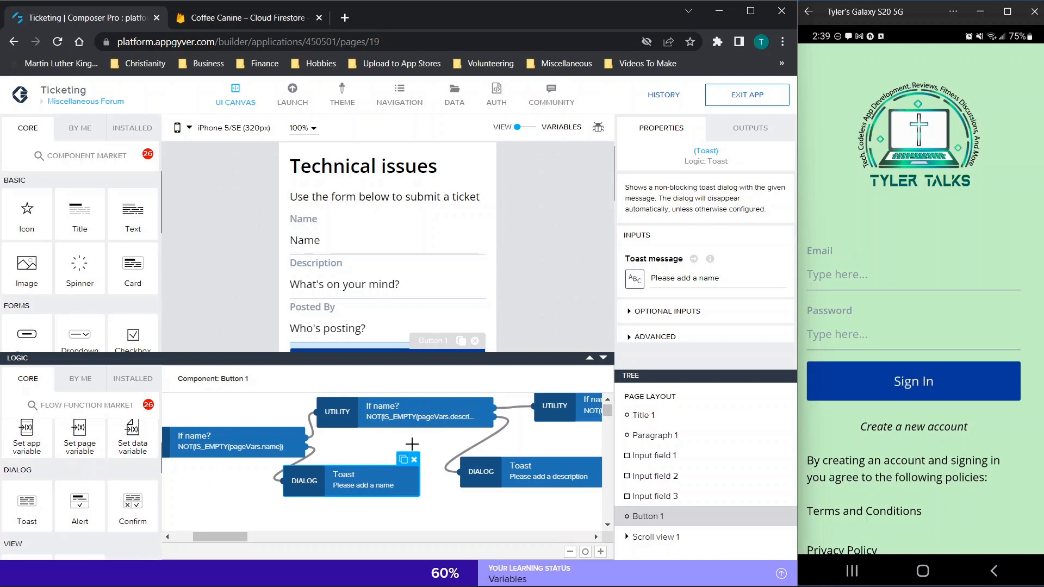
{"action": "left_click", "coordinate": [364, 416]}
{"action": "left_click", "coordinate": [747, 278]}
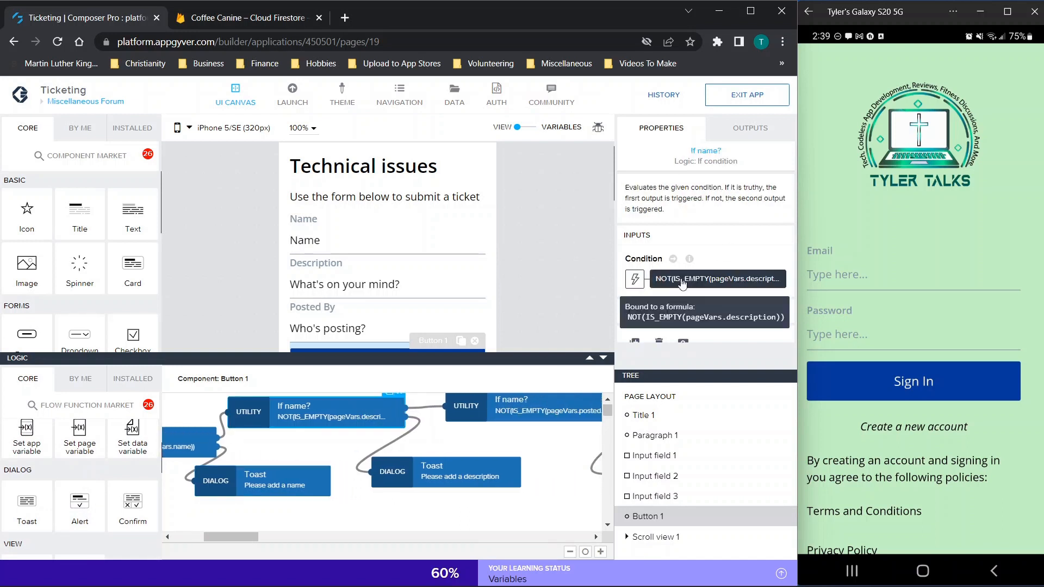
{"action": "left_click", "coordinate": [707, 315]}
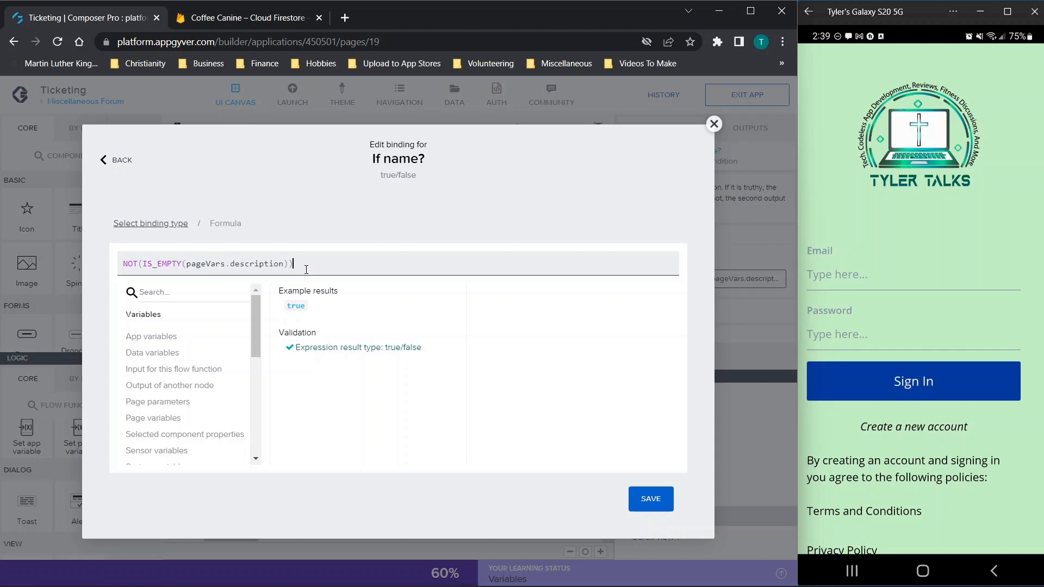
{"action": "left_click", "coordinate": [138, 263]}
{"action": "left_click", "coordinate": [183, 263]}
{"action": "left_click_drag", "start_coordinate": [183, 263], "coordinate": [120, 285]}
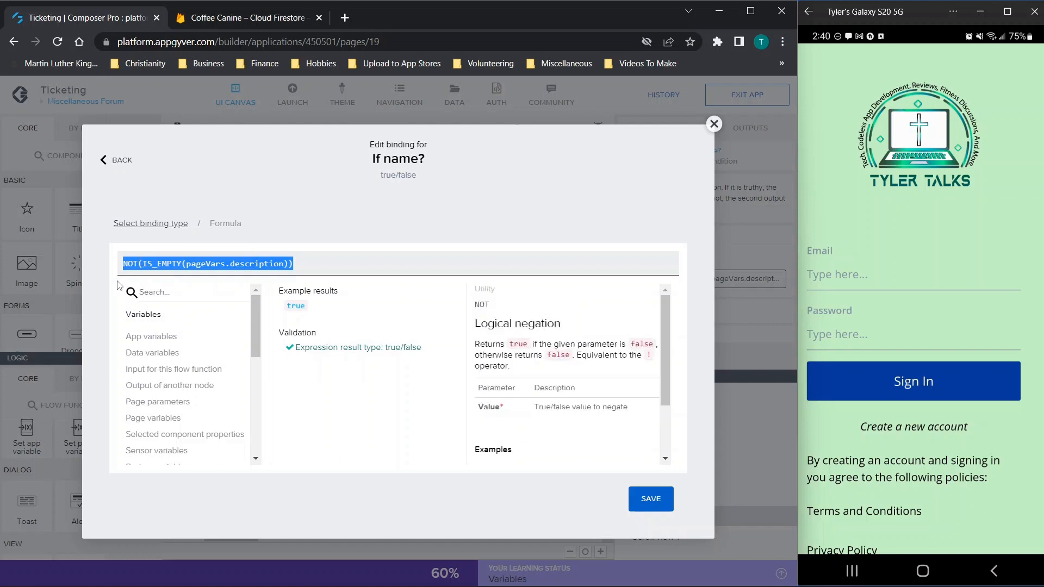
{"action": "key", "text": "ctrl+c"}
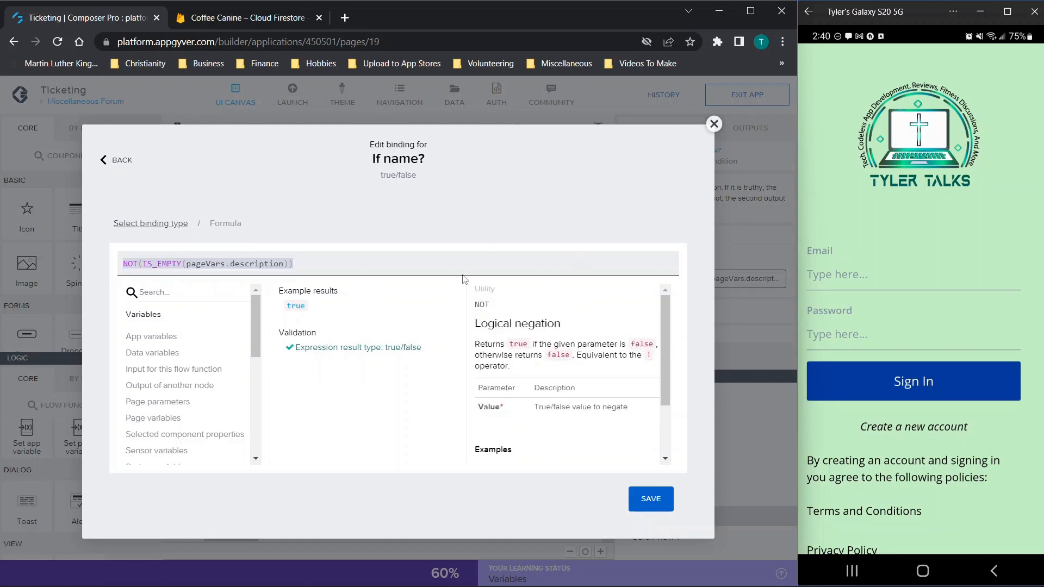
{"action": "left_click", "coordinate": [713, 124]}
{"action": "left_click", "coordinate": [433, 471]}
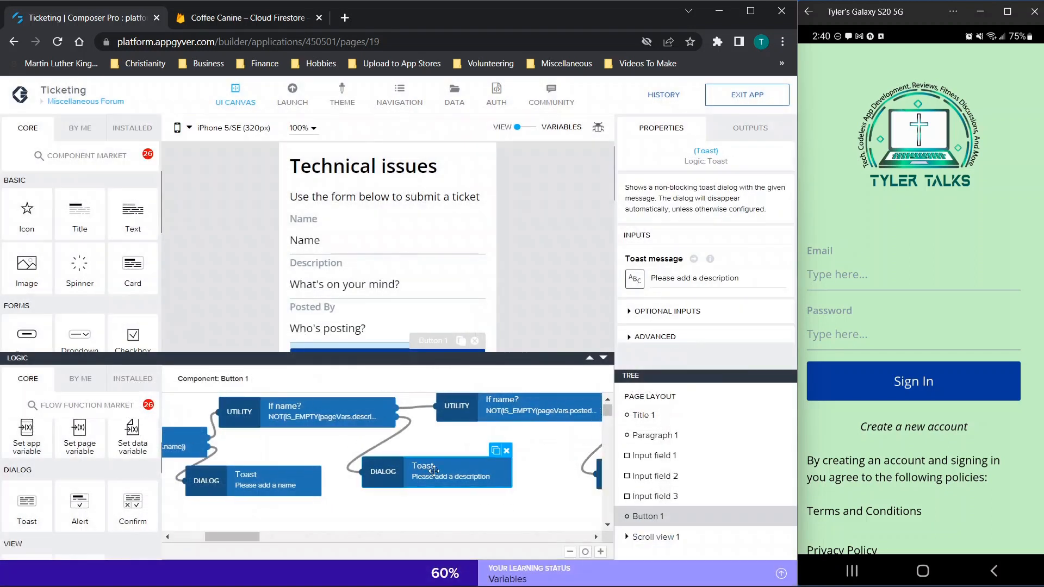
{"action": "scroll", "coordinate": [433, 471], "scroll_direction": "right", "scroll_amount": 3}
{"action": "left_click", "coordinate": [431, 408]}
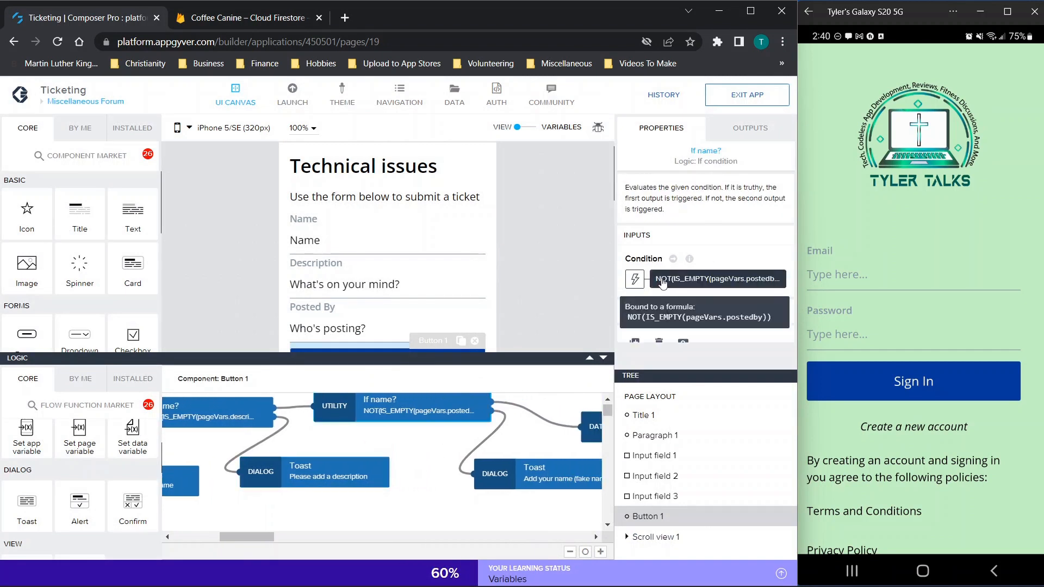
{"action": "left_click", "coordinate": [635, 279]}
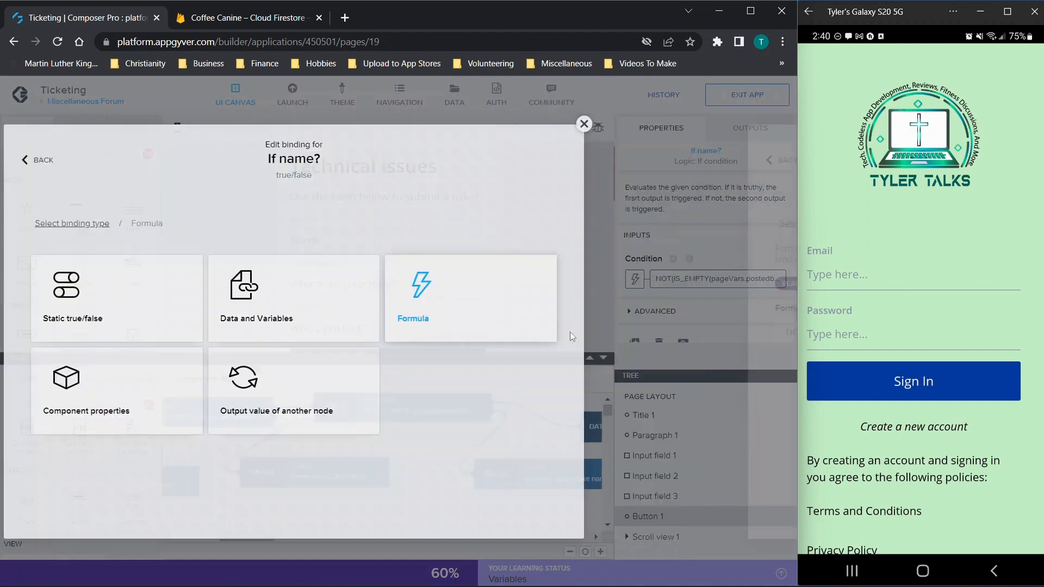
{"action": "left_click", "coordinate": [234, 329]}
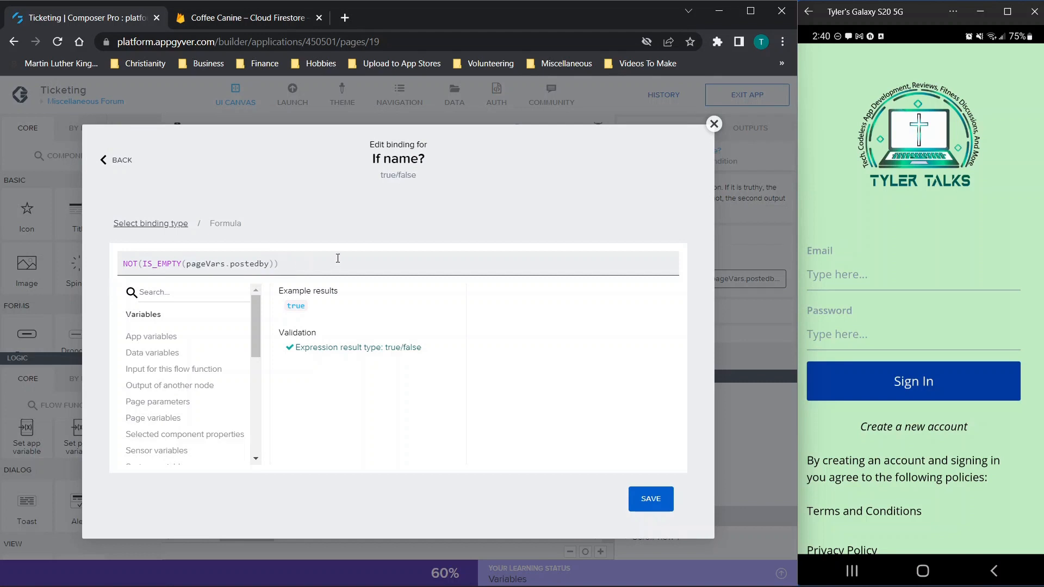
{"action": "left_click", "coordinate": [714, 124]}
{"action": "left_click_drag", "start_coordinate": [575, 448], "coordinate": [465, 449]}
{"action": "left_click", "coordinate": [436, 477]}
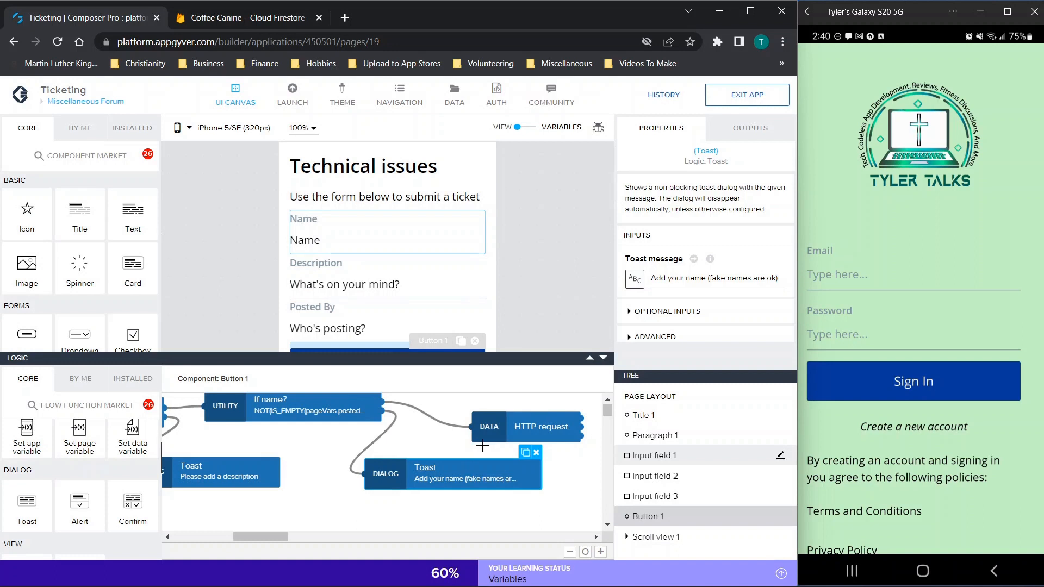
{"action": "left_click", "coordinate": [507, 428]}
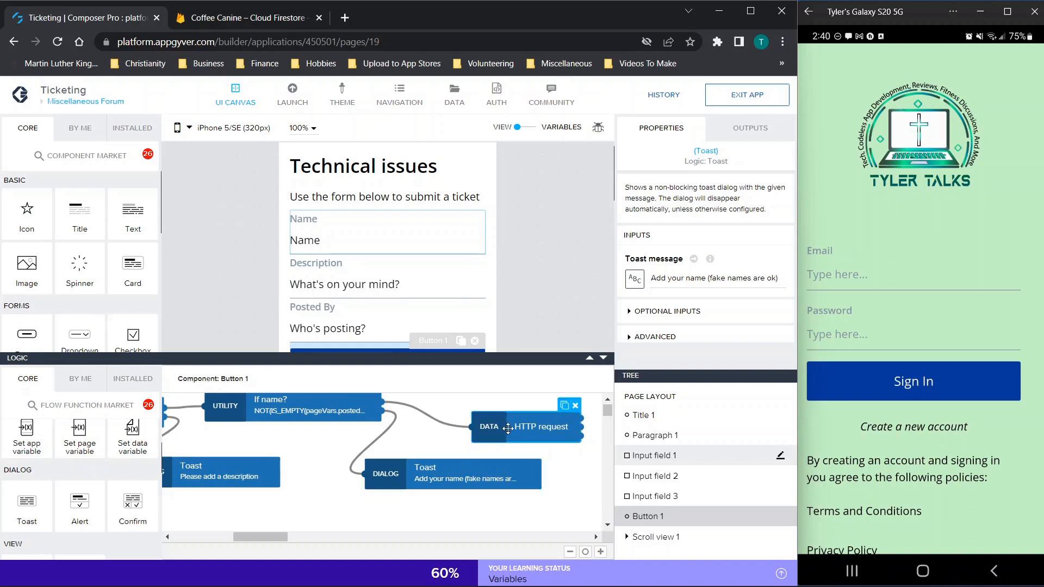
{"action": "left_click", "coordinate": [367, 238]}
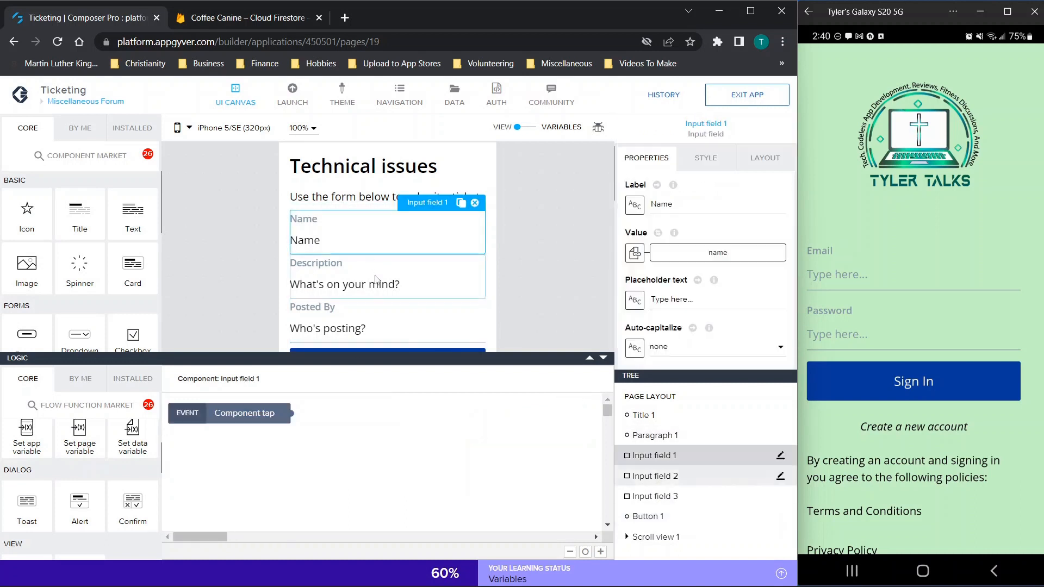
{"action": "left_click", "coordinate": [376, 282]}
{"action": "left_click", "coordinate": [347, 330]}
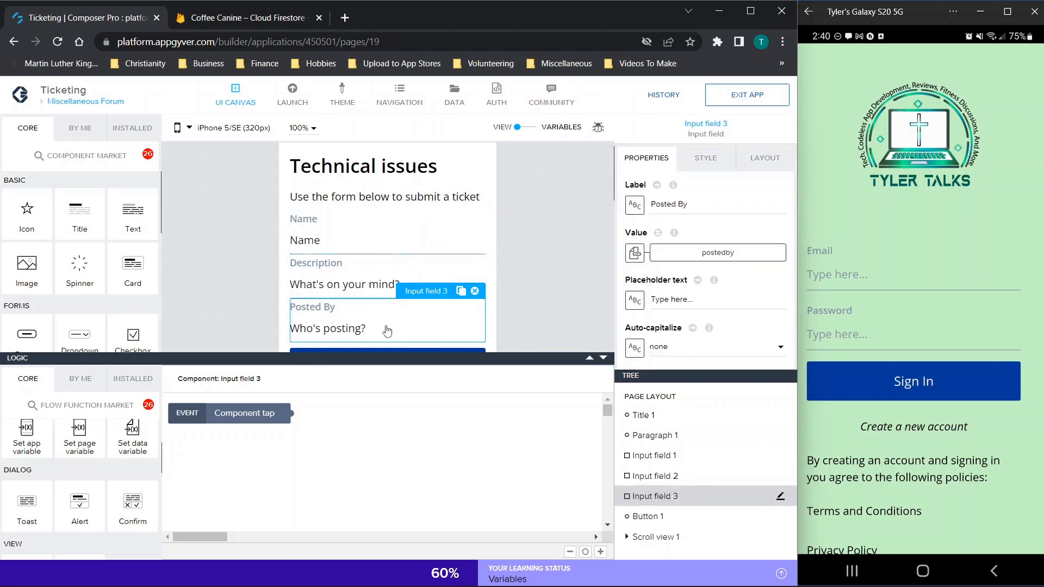
{"action": "scroll", "coordinate": [386, 255], "scroll_direction": "down", "scroll_amount": 2}
{"action": "left_click", "coordinate": [383, 304]}
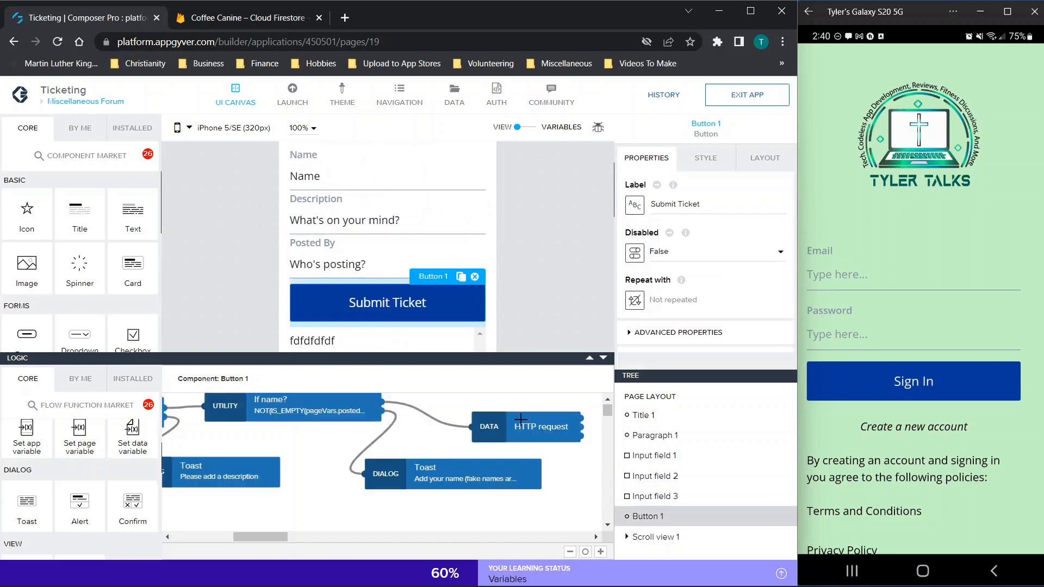
{"action": "left_click", "coordinate": [535, 433]}
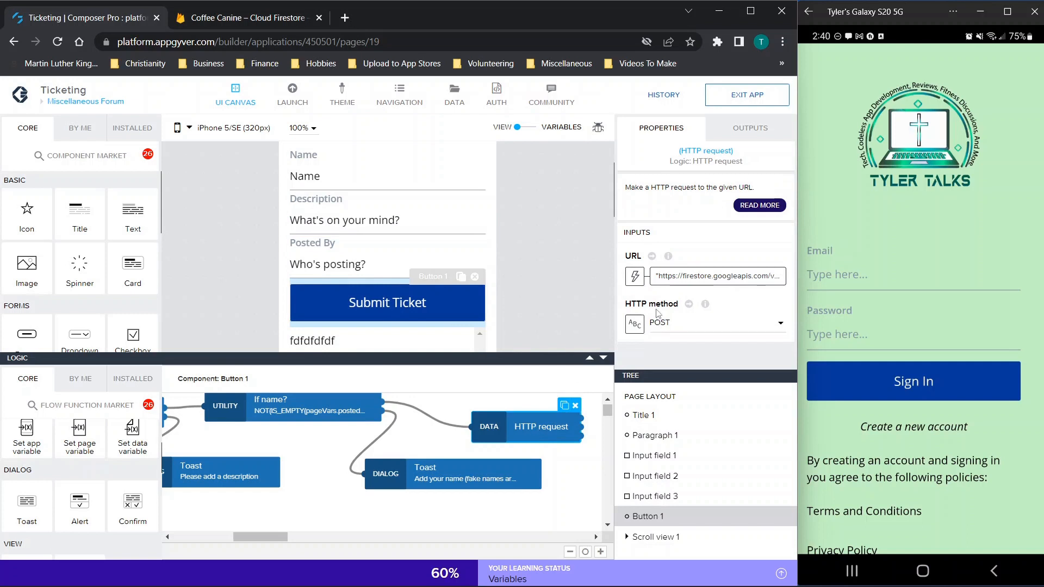
{"action": "left_click", "coordinate": [634, 276]}
{"action": "left_click", "coordinate": [549, 298]}
{"action": "left_click", "coordinate": [264, 333]}
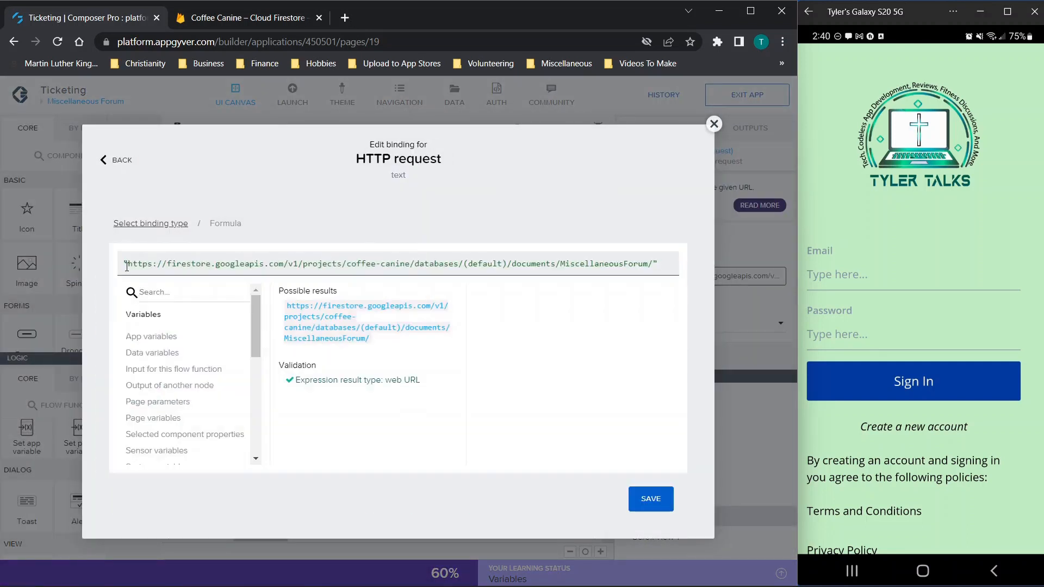
{"action": "left_click_drag", "start_coordinate": [125, 265], "coordinate": [690, 266]}
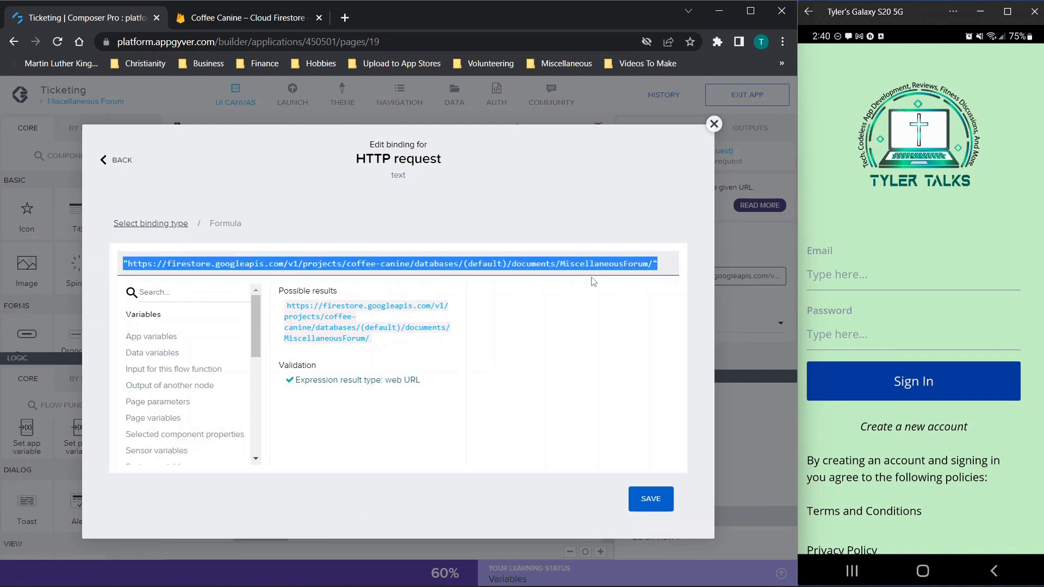
{"action": "left_click", "coordinate": [492, 259]}
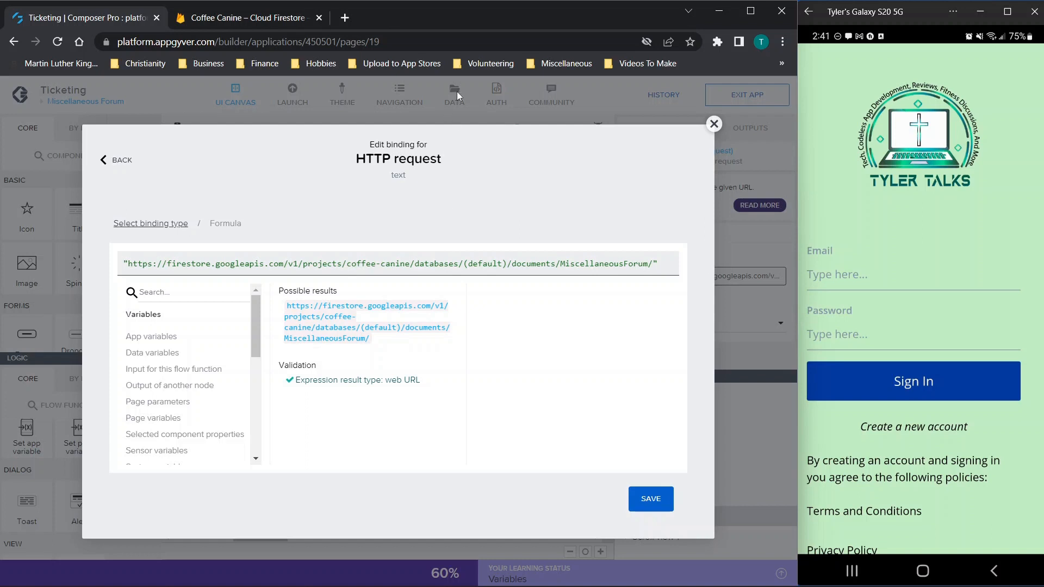
{"action": "left_click_drag", "start_coordinate": [127, 265], "coordinate": [211, 270]}
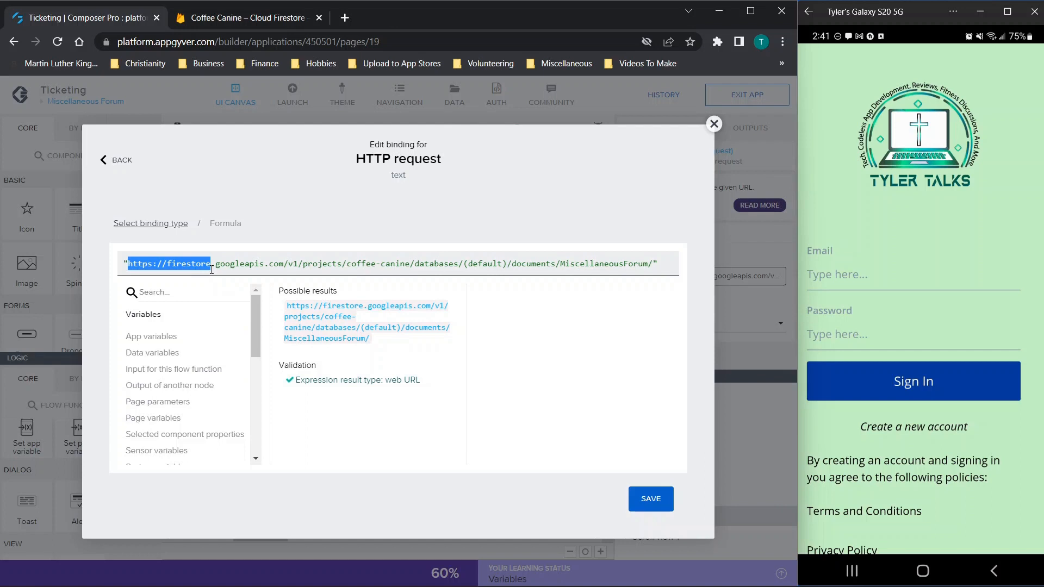
{"action": "left_click", "coordinate": [192, 264]}
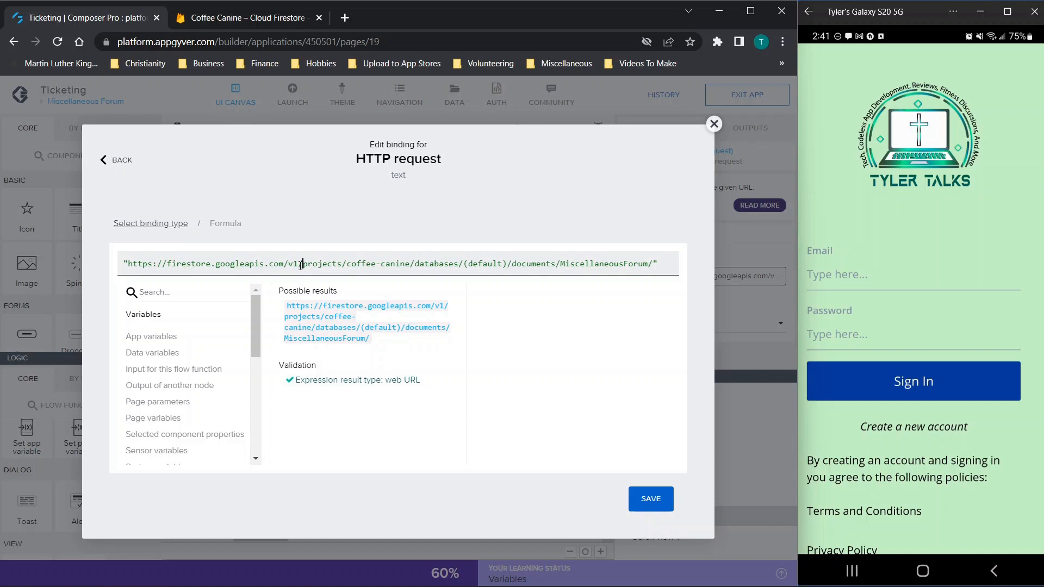
{"action": "left_click_drag", "start_coordinate": [299, 265], "coordinate": [464, 267]}
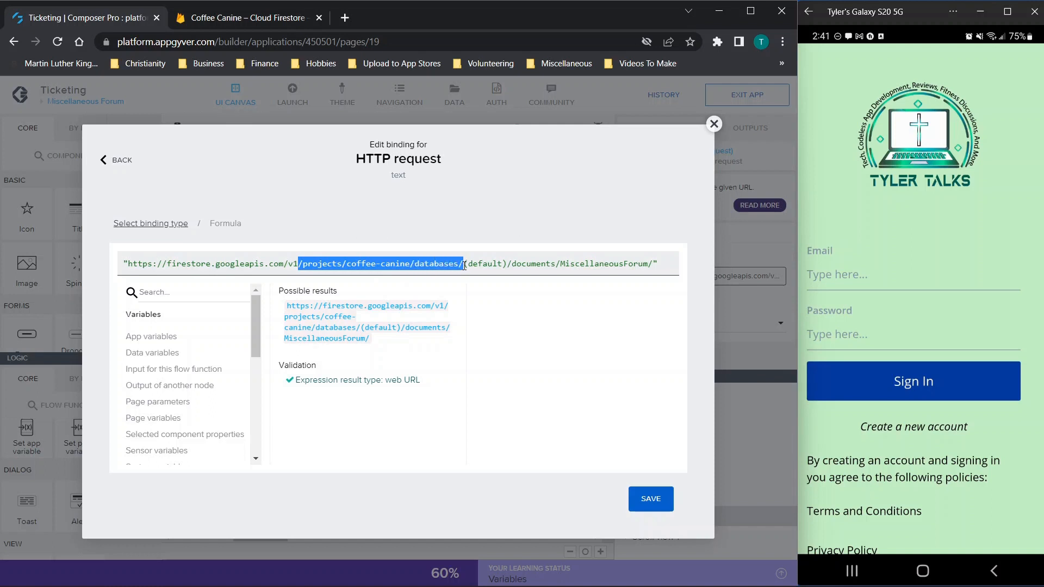
{"action": "left_click_drag", "start_coordinate": [464, 266], "coordinate": [653, 267]}
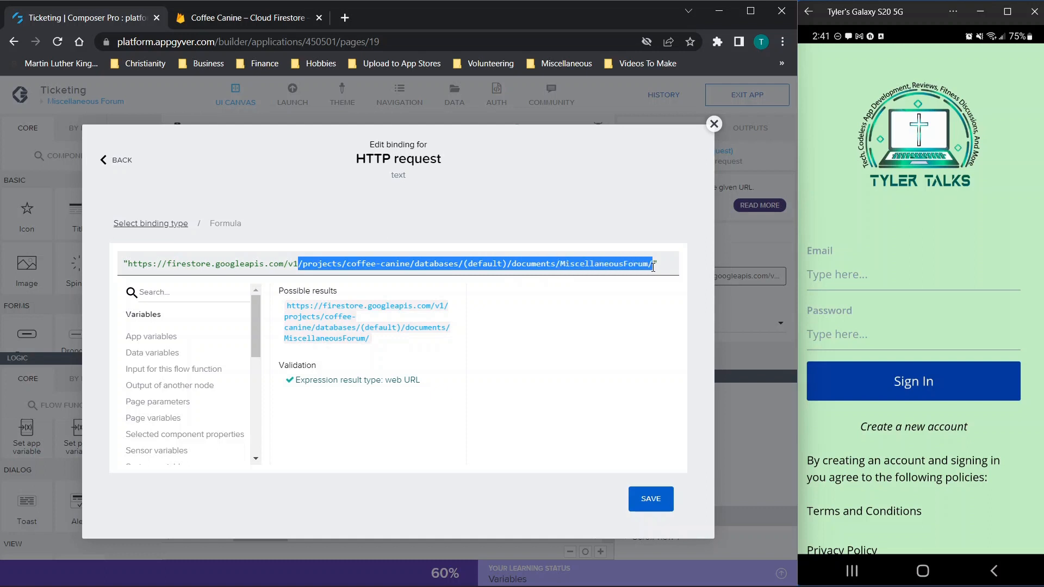
{"action": "left_click", "coordinate": [653, 266]}
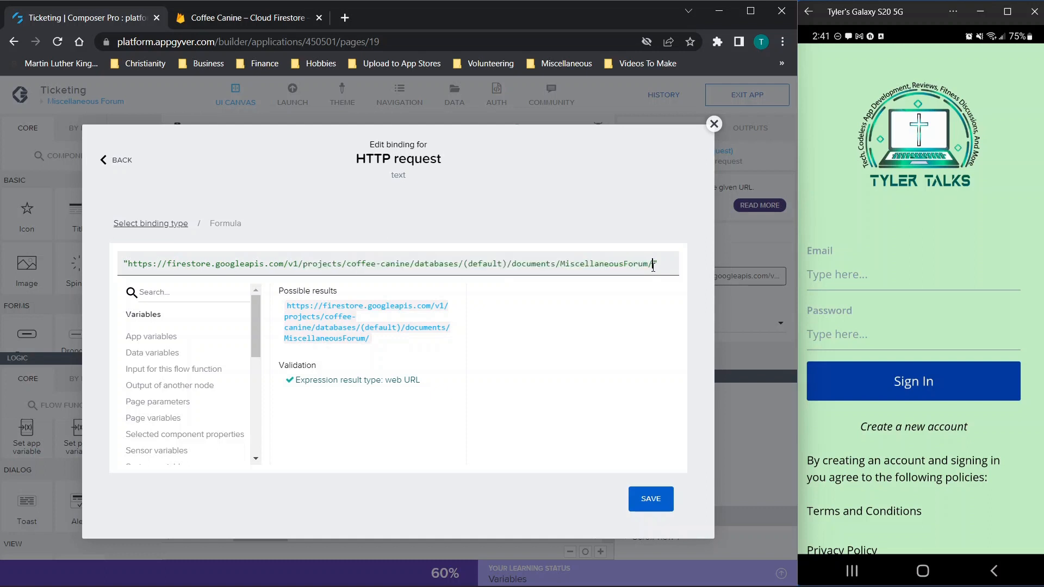
{"action": "left_click_drag", "start_coordinate": [653, 267], "coordinate": [98, 271]}
{"action": "left_click", "coordinate": [127, 265]}
{"action": "left_click_drag", "start_coordinate": [659, 265], "coordinate": [648, 268]}
{"action": "left_click", "coordinate": [648, 268]}
{"action": "left_click", "coordinate": [647, 501]}
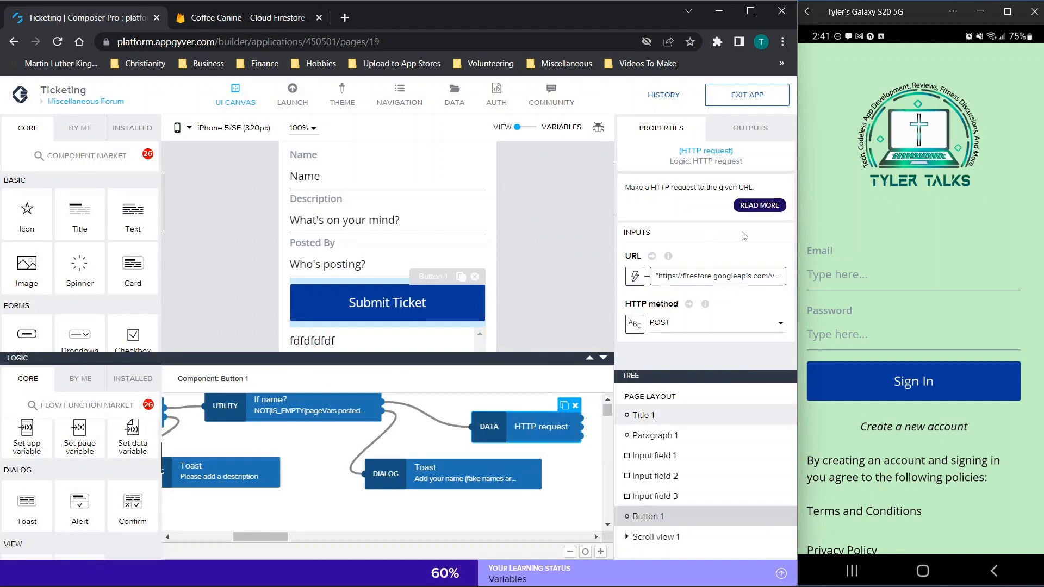
Step: Review the request body JSON formula and close it without saving
{"action": "scroll", "coordinate": [742, 235], "scroll_direction": "down", "scroll_amount": 1}
{"action": "scroll", "coordinate": [651, 282], "scroll_direction": "down", "scroll_amount": 2}
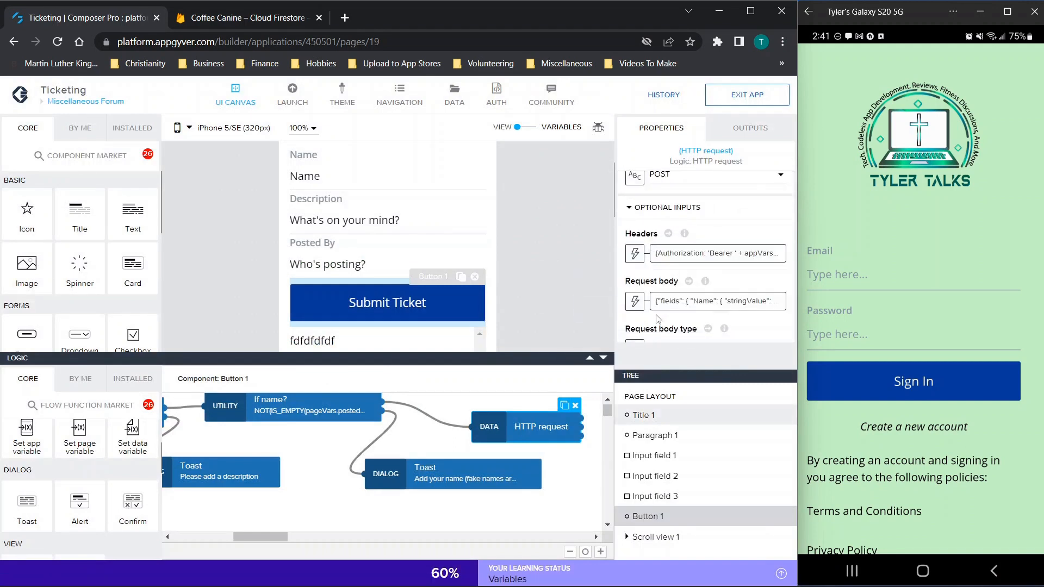
{"action": "left_click", "coordinate": [700, 309]}
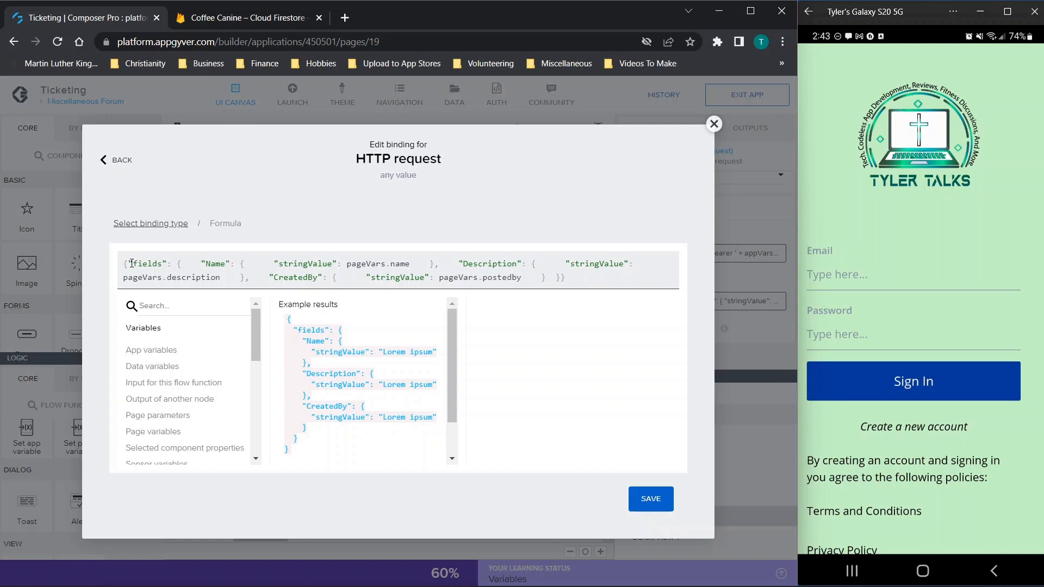
{"action": "left_click_drag", "start_coordinate": [124, 260], "coordinate": [590, 283]}
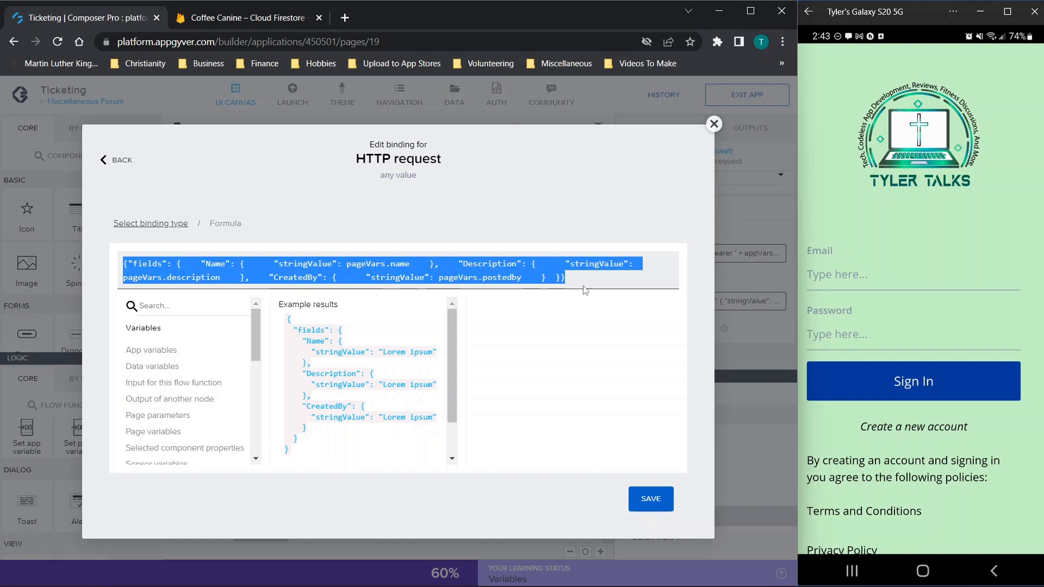
{"action": "left_click", "coordinate": [541, 280]}
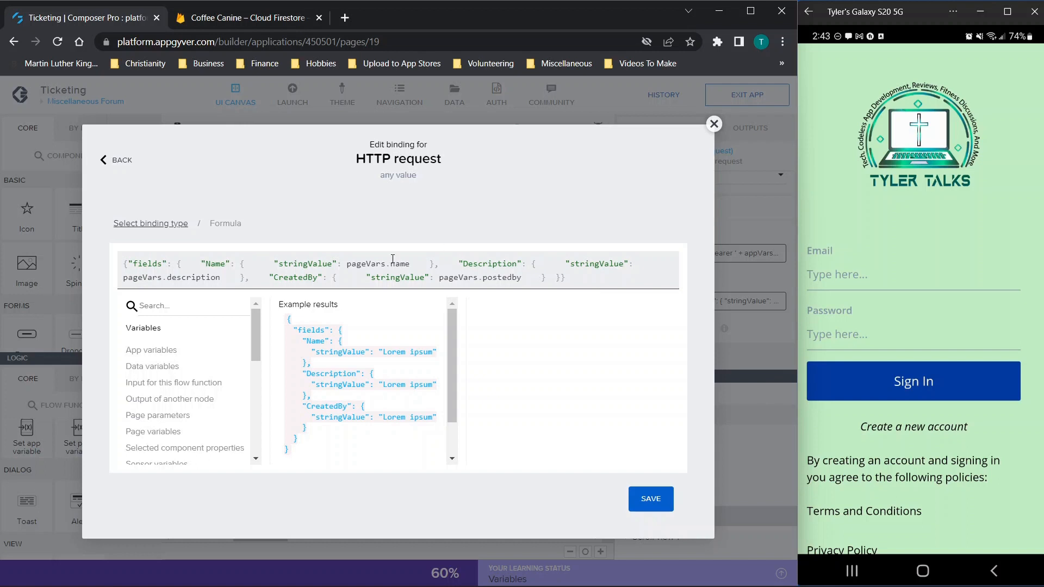
{"action": "left_click", "coordinate": [713, 123]}
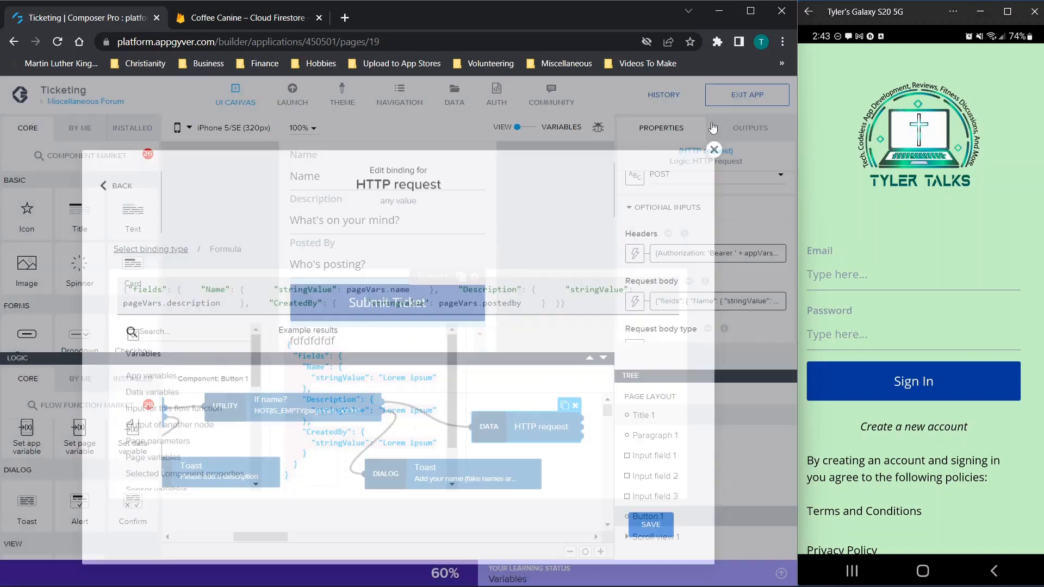
Step: Load the Firestore request URL from the URL formula in a new browser tab
{"action": "scroll", "coordinate": [658, 273], "scroll_direction": "up", "scroll_amount": 2}
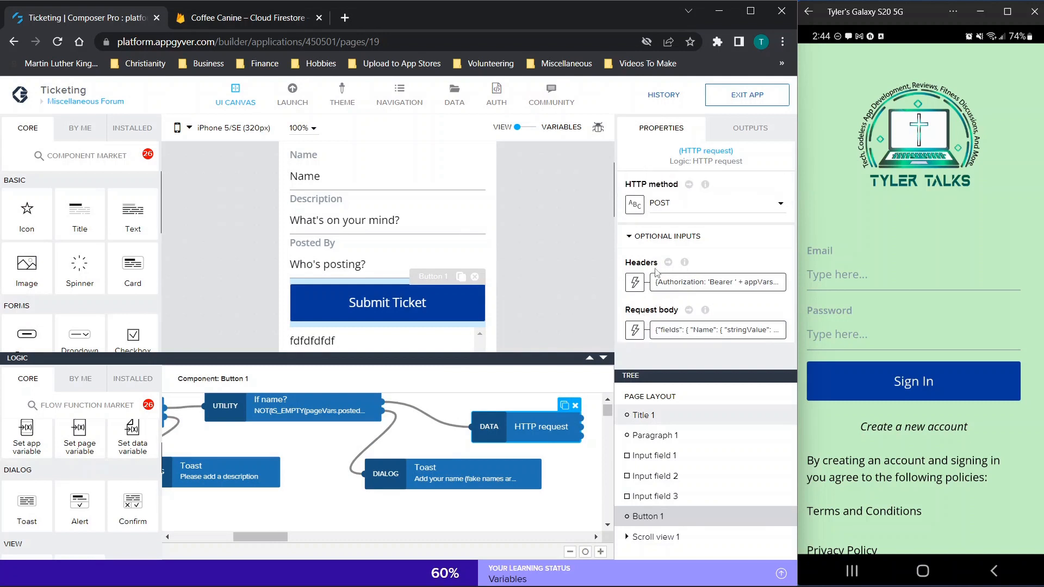
{"action": "left_click", "coordinate": [673, 233]}
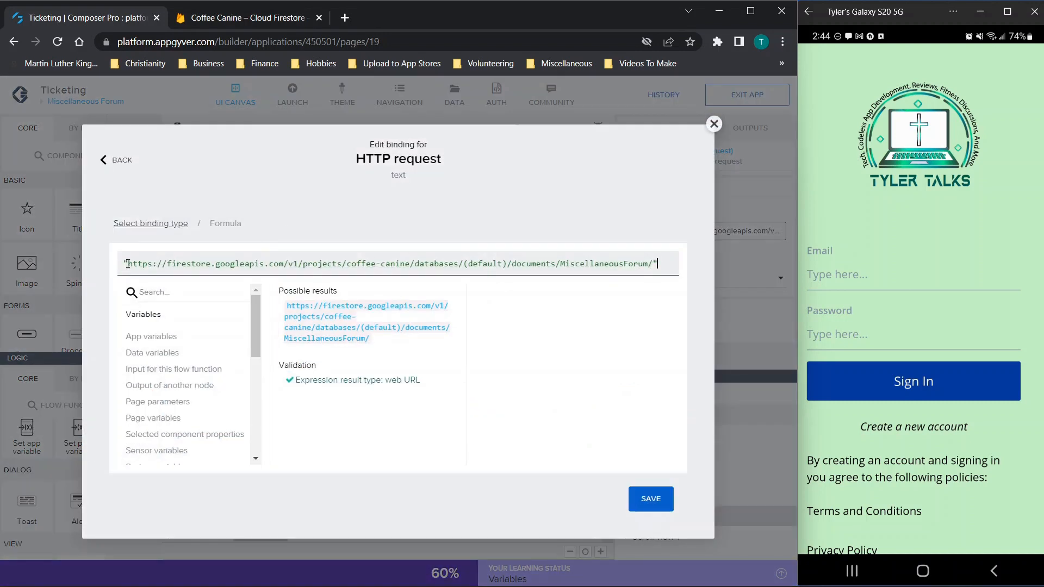
{"action": "left_click_drag", "start_coordinate": [128, 264], "coordinate": [653, 263]}
{"action": "key", "text": "ctrl+c"}
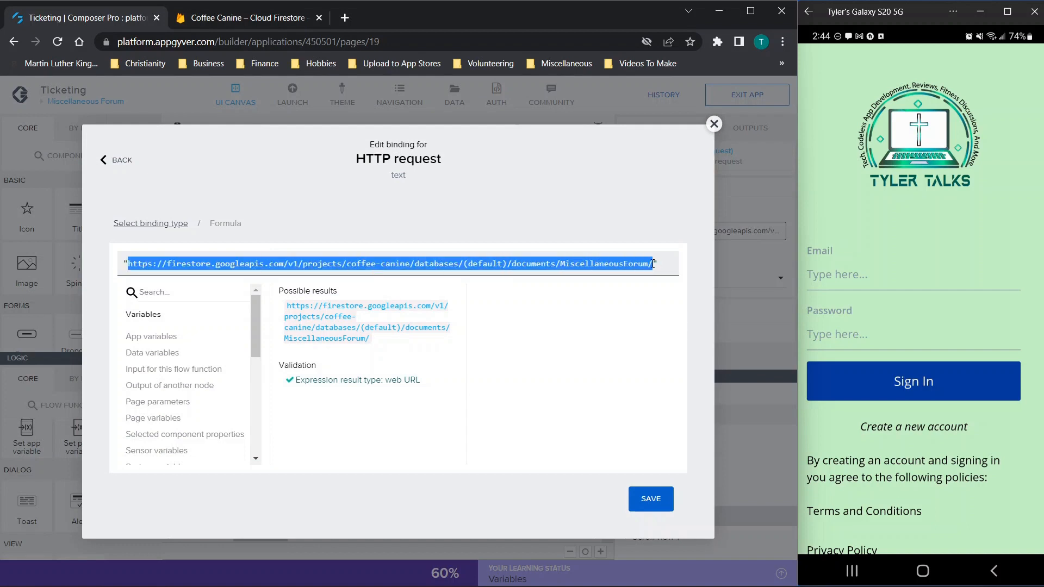
{"action": "left_click", "coordinate": [345, 18]}
{"action": "key", "text": "ctrl+v"}
{"action": "key", "text": "Return"}
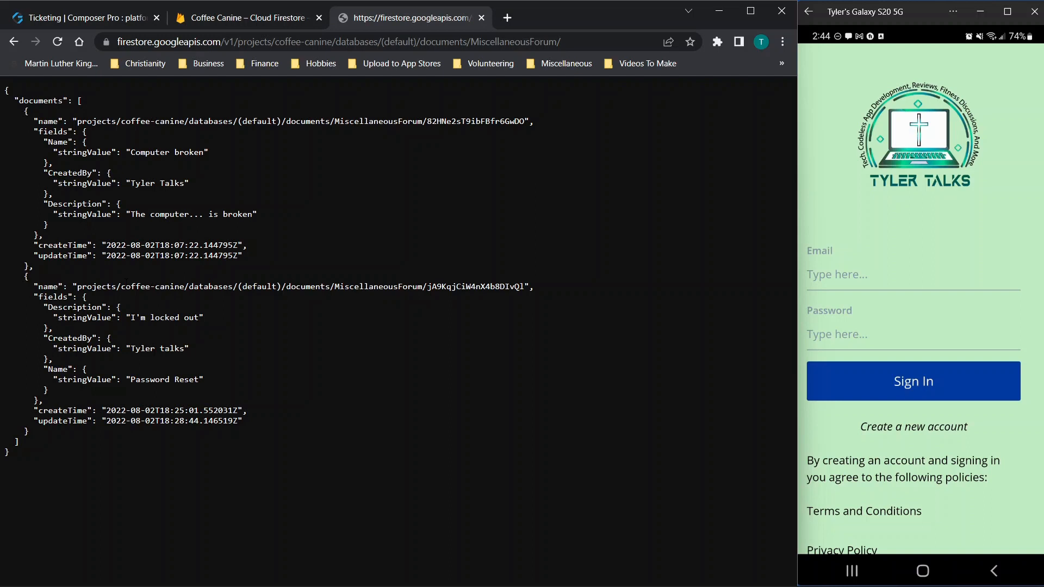
Step: Highlight and review the Password Reset and first document JSON in the REST documents list
{"action": "left_click_drag", "start_coordinate": [32, 286], "coordinate": [299, 400]}
{"action": "left_click_drag", "start_coordinate": [36, 141], "coordinate": [190, 245]}
{"action": "left_click", "coordinate": [190, 241]}
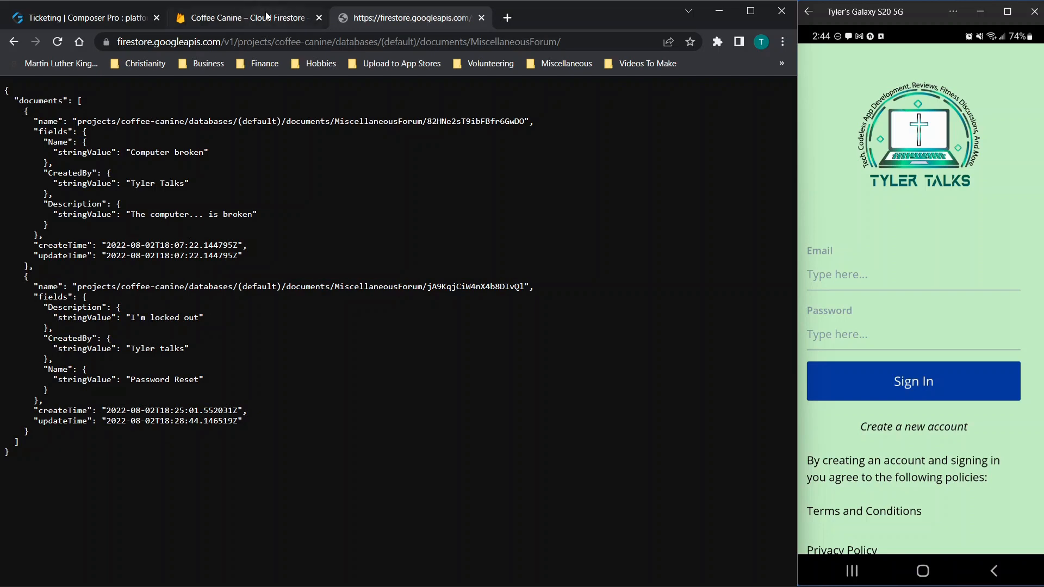
Step: Copy the document ID from the Firebase console URL and request that document from the REST API
{"action": "left_click", "coordinate": [247, 17]}
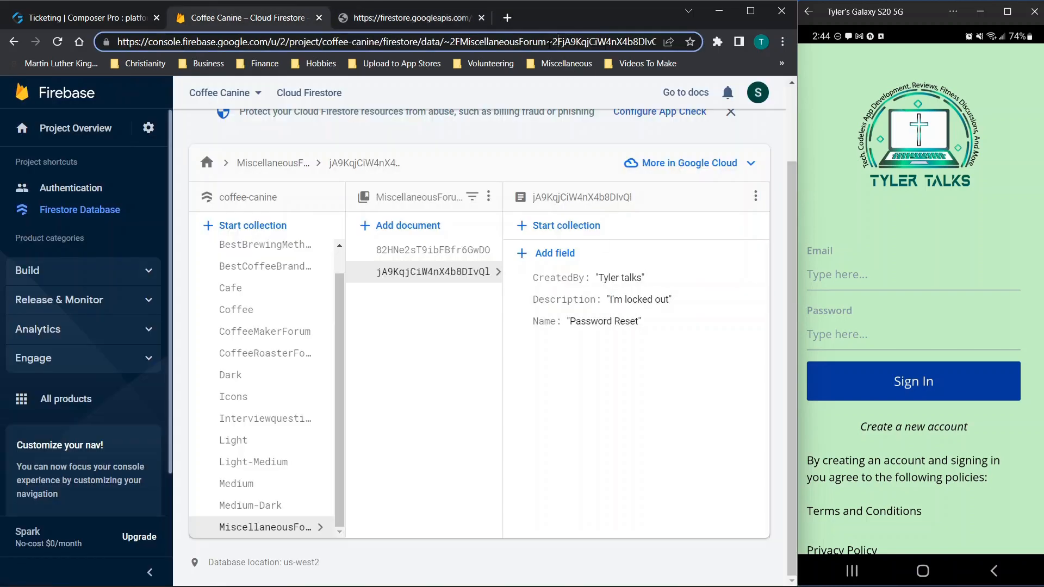
{"action": "left_click", "coordinate": [428, 20]}
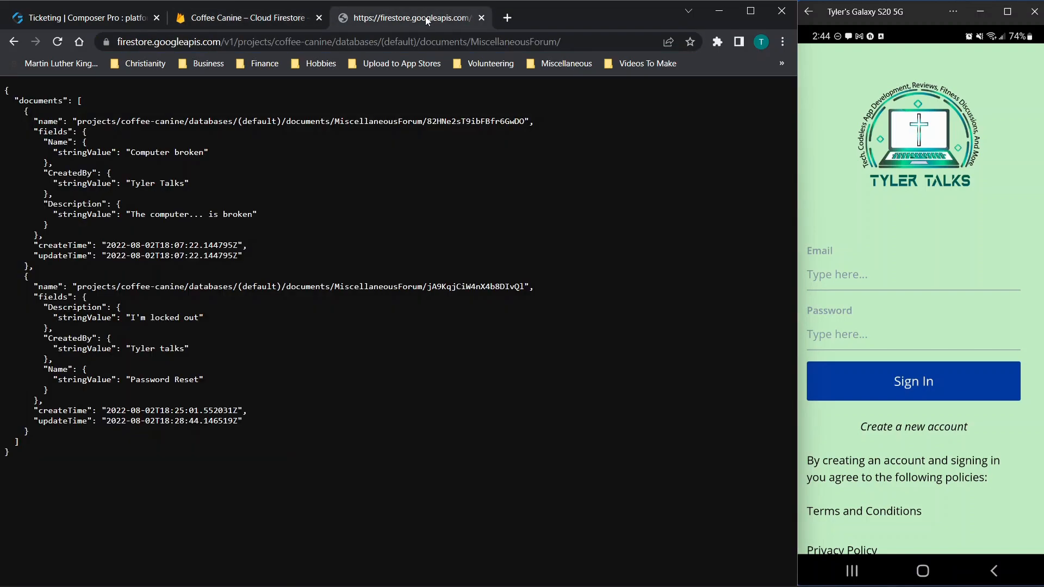
{"action": "left_click", "coordinate": [258, 18]}
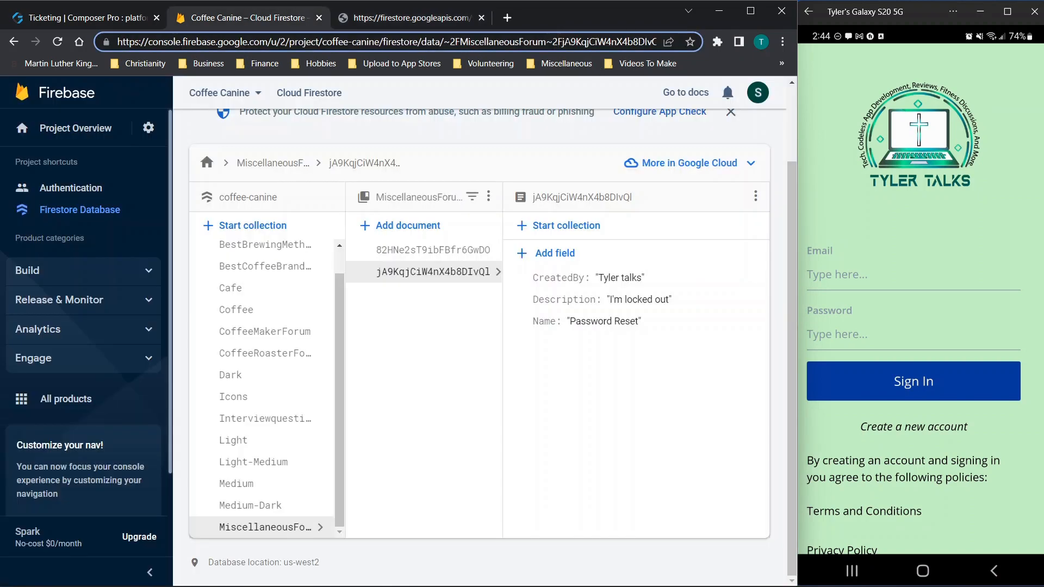
{"action": "left_click_drag", "start_coordinate": [553, 42], "coordinate": [661, 42]}
{"action": "key", "text": "ctrl+c"}
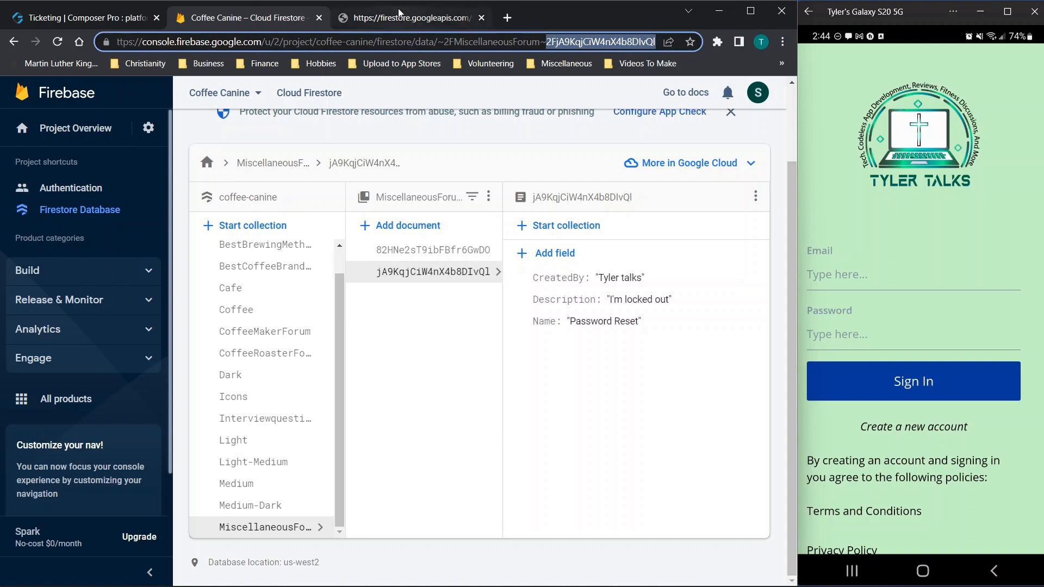
{"action": "key", "text": "ctrl+Tab"}
{"action": "left_click", "coordinate": [576, 44]}
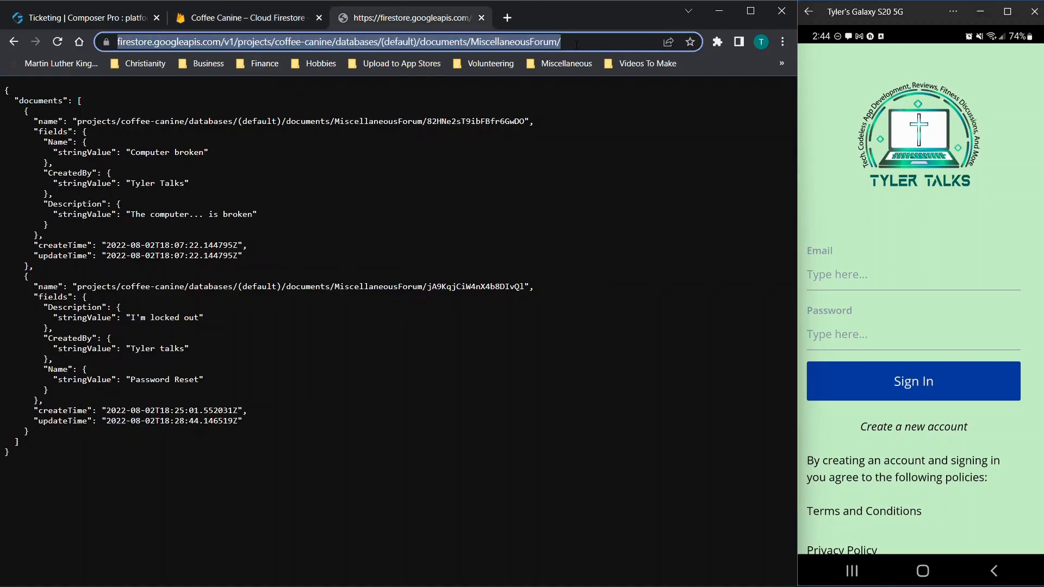
{"action": "left_click", "coordinate": [576, 43]}
{"action": "key", "text": "ctrl+v"}
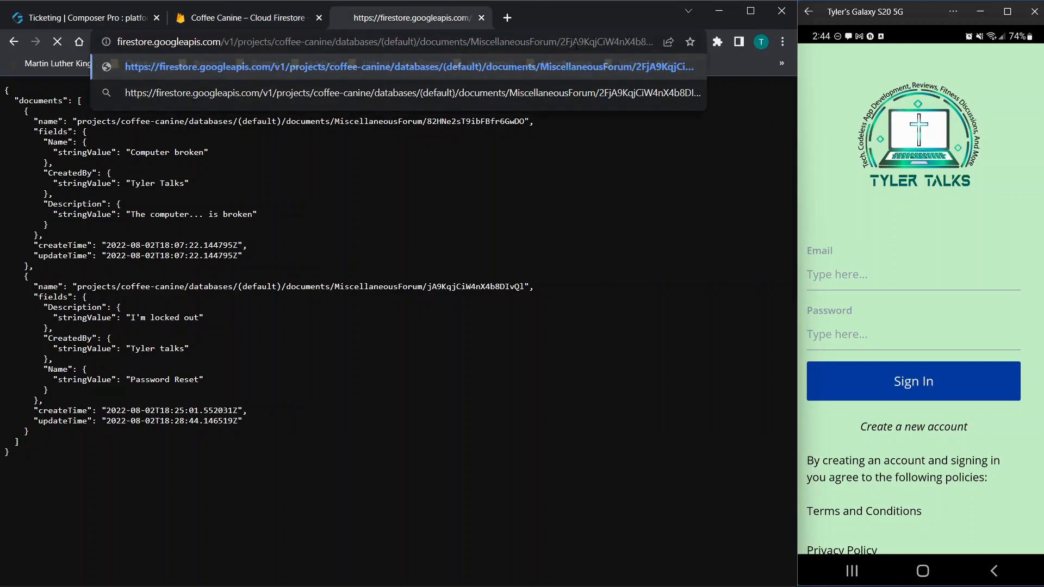
{"action": "key", "text": "Return"}
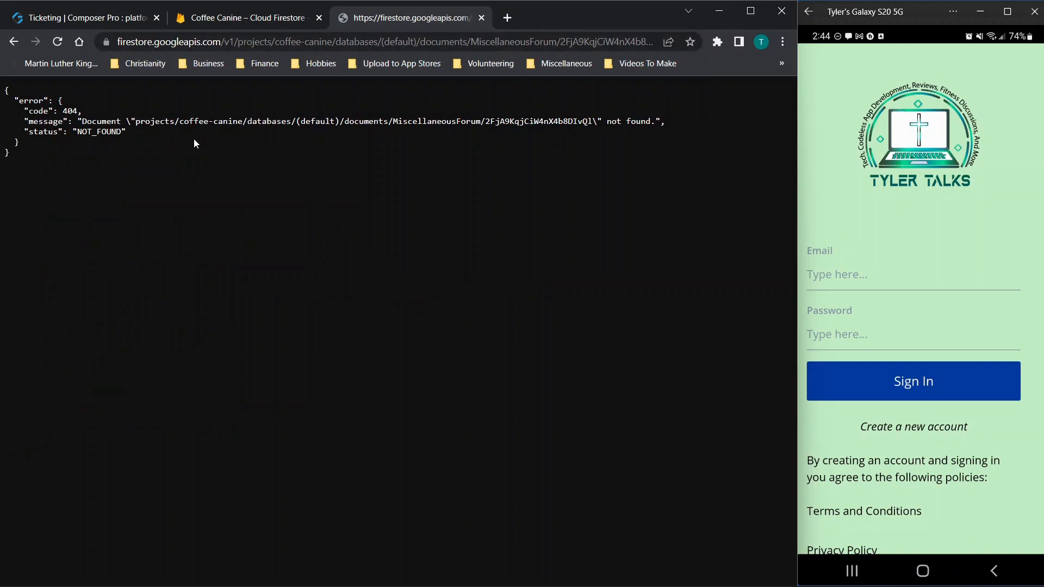
Step: Copy the ID without the 2F prefix and load the Password Reset document after MiscellaneousForum/
{"action": "left_click", "coordinate": [14, 41]}
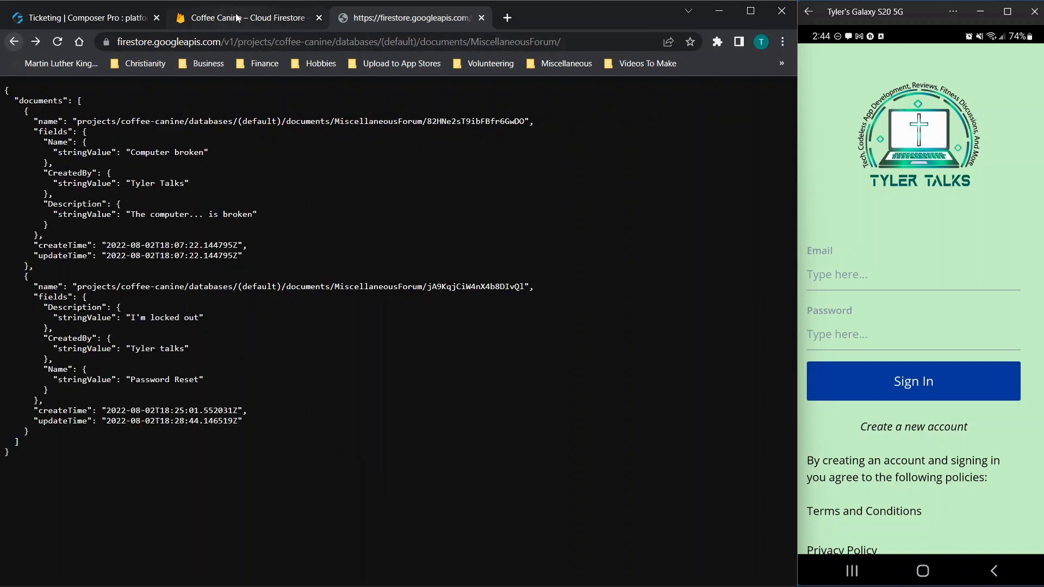
{"action": "left_click", "coordinate": [237, 18]}
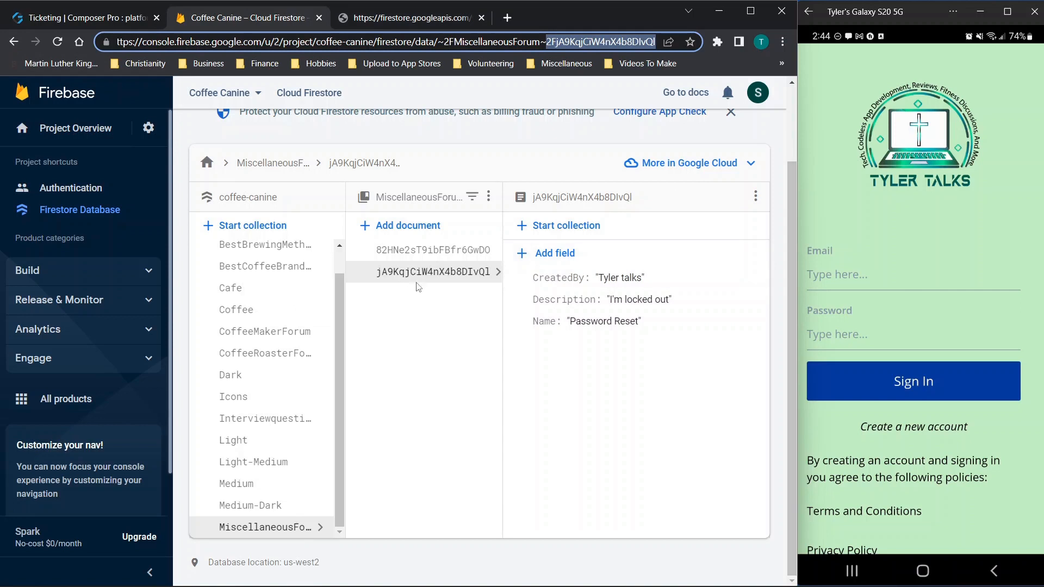
{"action": "left_click", "coordinate": [556, 45]}
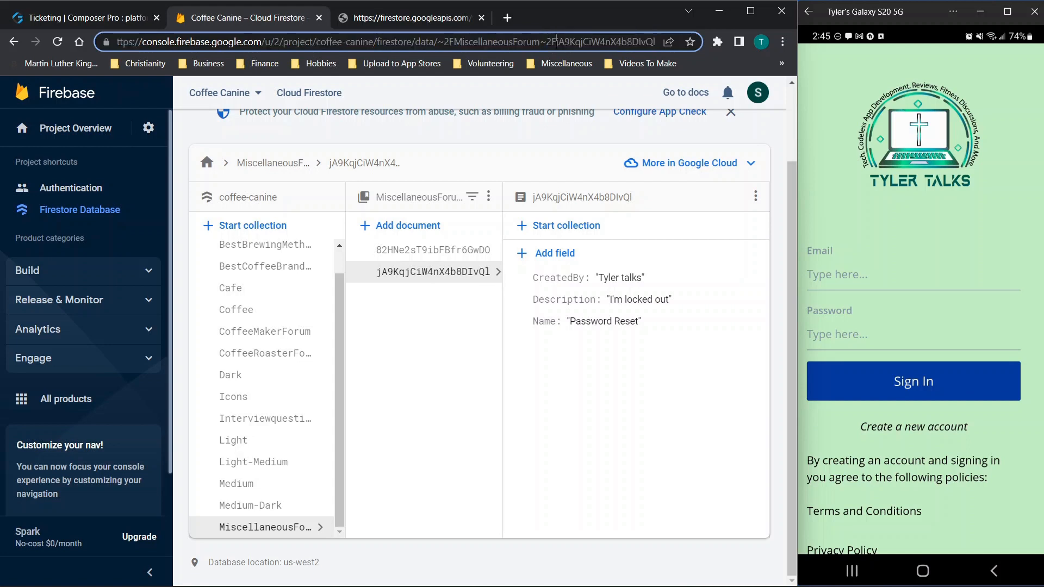
{"action": "key", "text": "shift+End"}
{"action": "key", "text": "ctrl+c"}
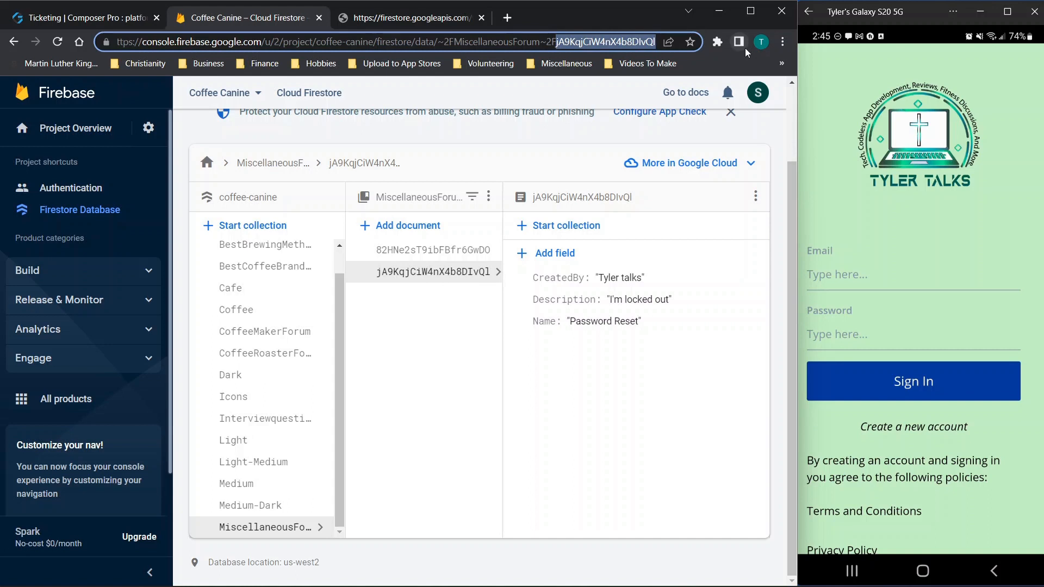
{"action": "key", "text": "ctrl+Tab"}
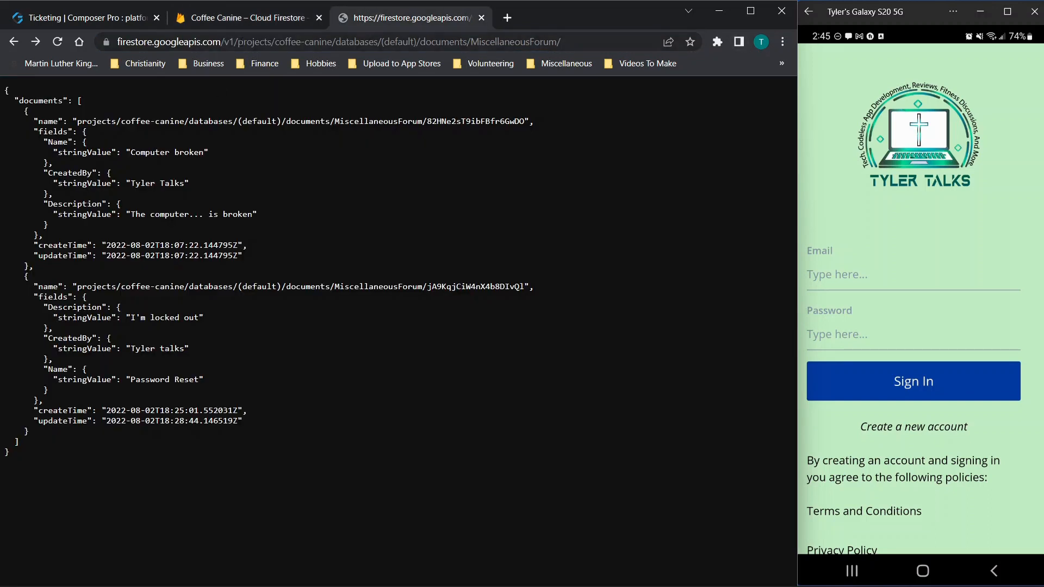
{"action": "left_click", "coordinate": [237, 42]}
{"action": "left_click", "coordinate": [589, 49]}
{"action": "key", "text": "ctrl+v"}
{"action": "key", "text": "Return"}
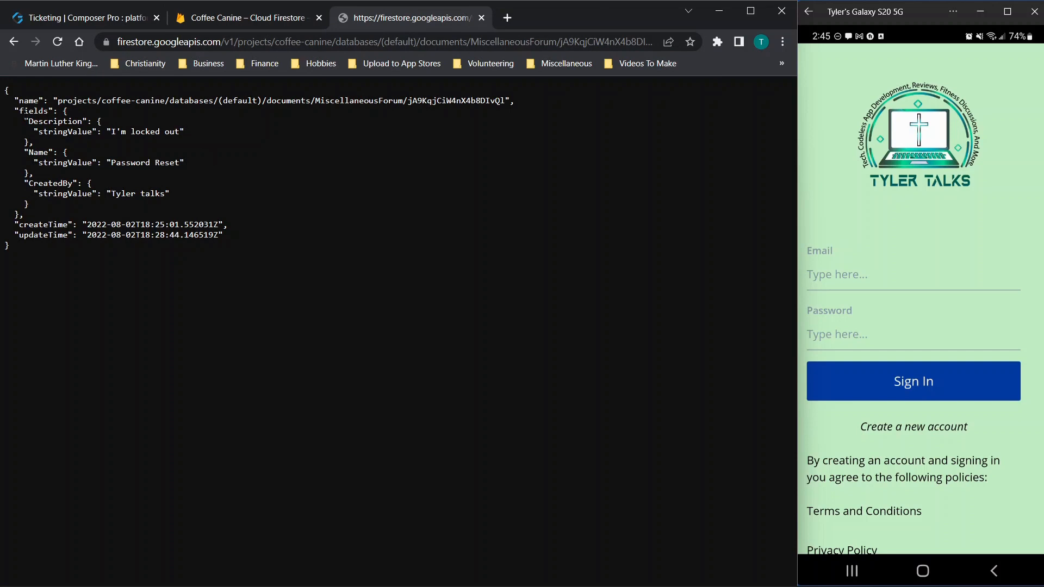
Step: Compare the document's field values and timestamps with the console, then return to the Ticketing builder
{"action": "left_click", "coordinate": [242, 20]}
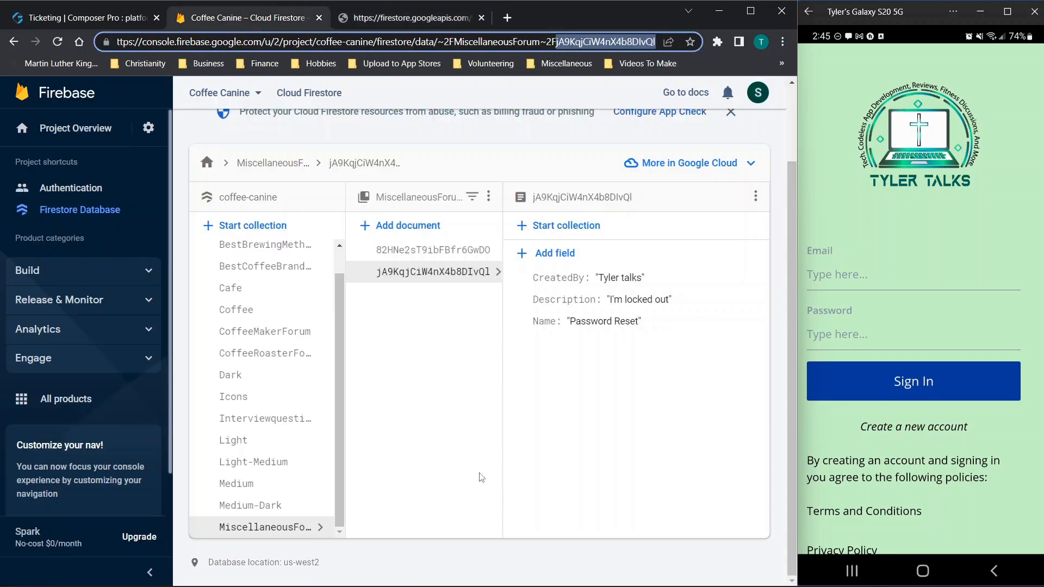
{"action": "left_click", "coordinate": [417, 21]}
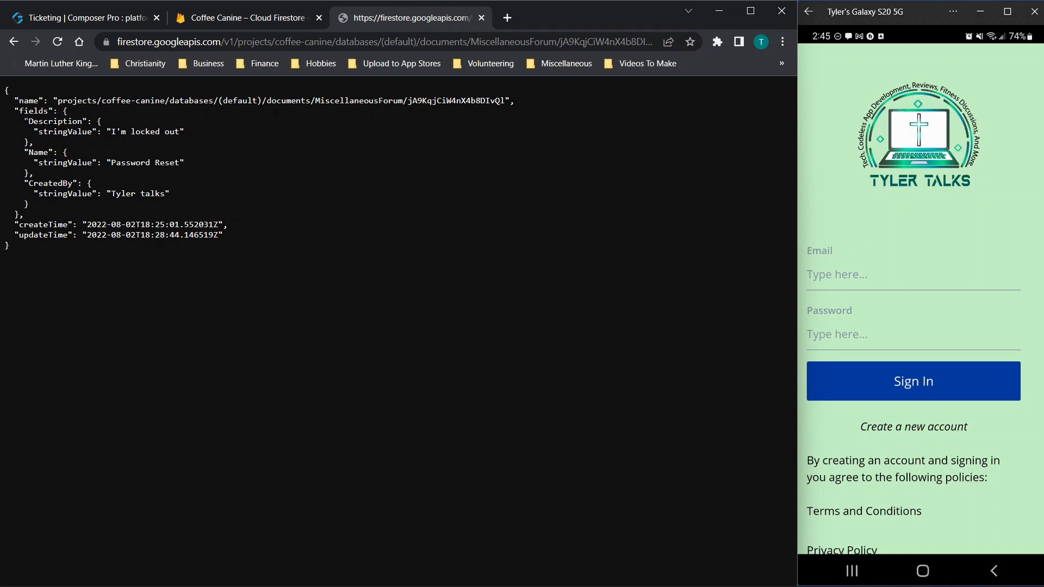
{"action": "left_click_drag", "start_coordinate": [25, 121], "coordinate": [185, 194]}
{"action": "left_click_drag", "start_coordinate": [16, 225], "coordinate": [237, 249]}
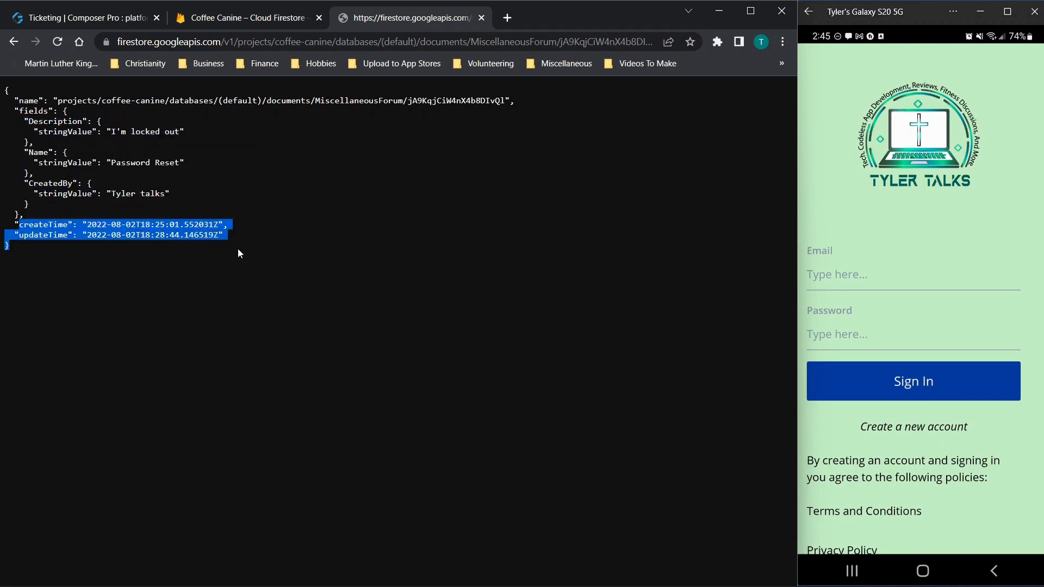
{"action": "left_click", "coordinate": [253, 224]}
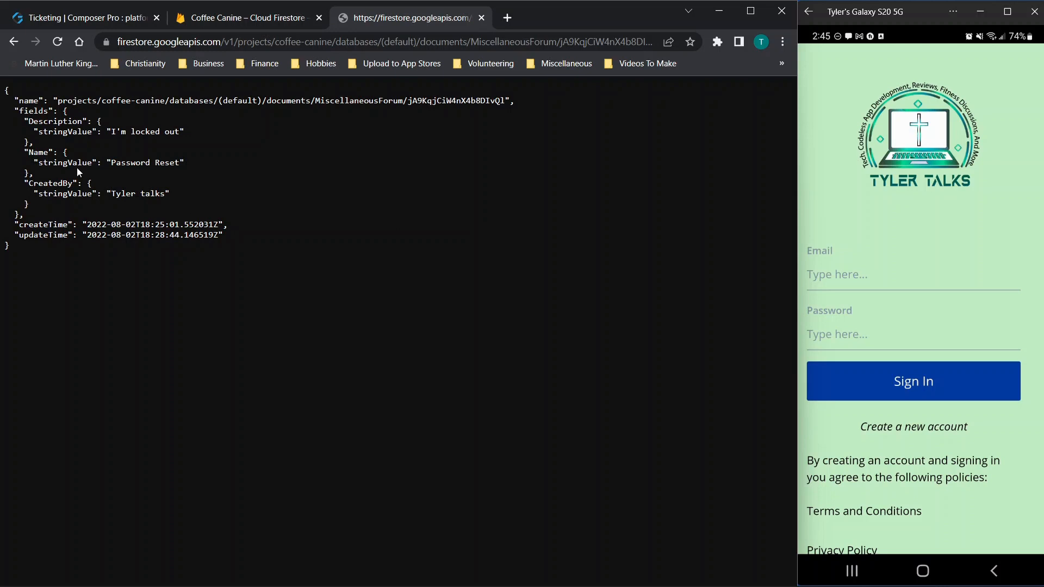
{"action": "left_click", "coordinate": [120, 18]}
{"action": "left_click", "coordinate": [713, 124]}
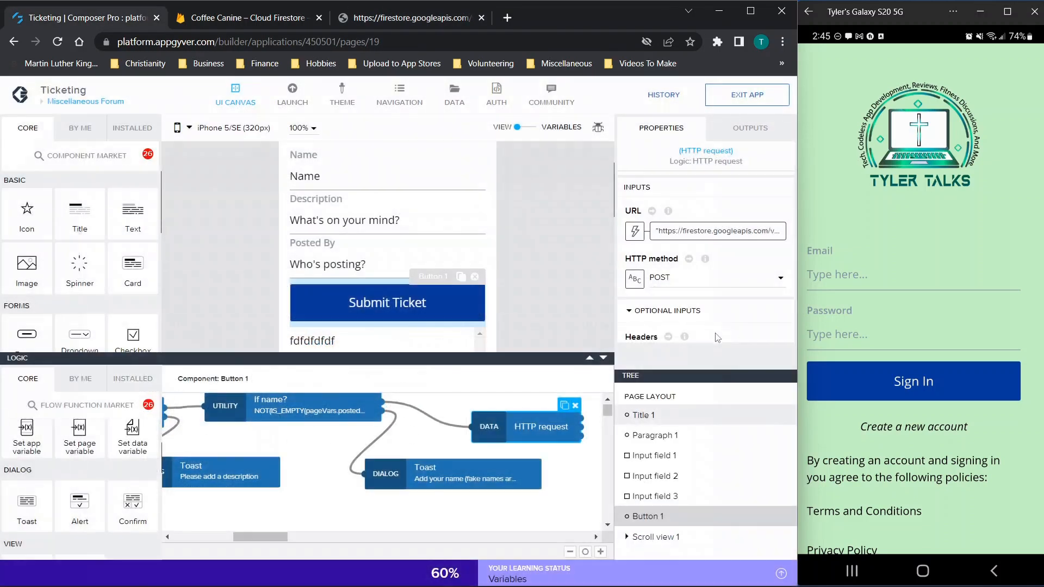
Step: Copy the Password Reset fields object from the JSON and paste it at the end of the request body formula
{"action": "scroll", "coordinate": [698, 300], "scroll_direction": "down", "scroll_amount": 1}
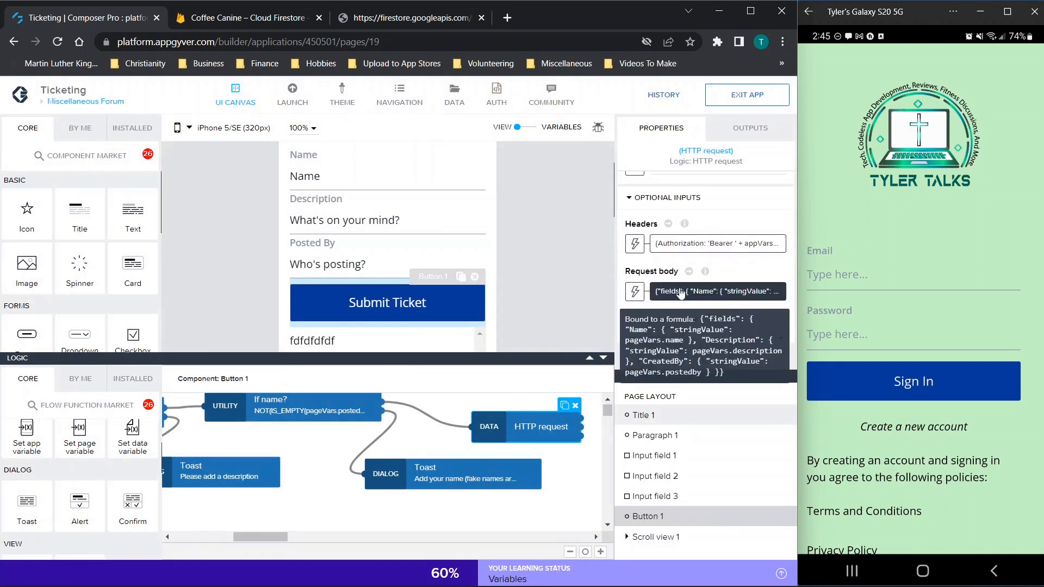
{"action": "left_click", "coordinate": [698, 301]}
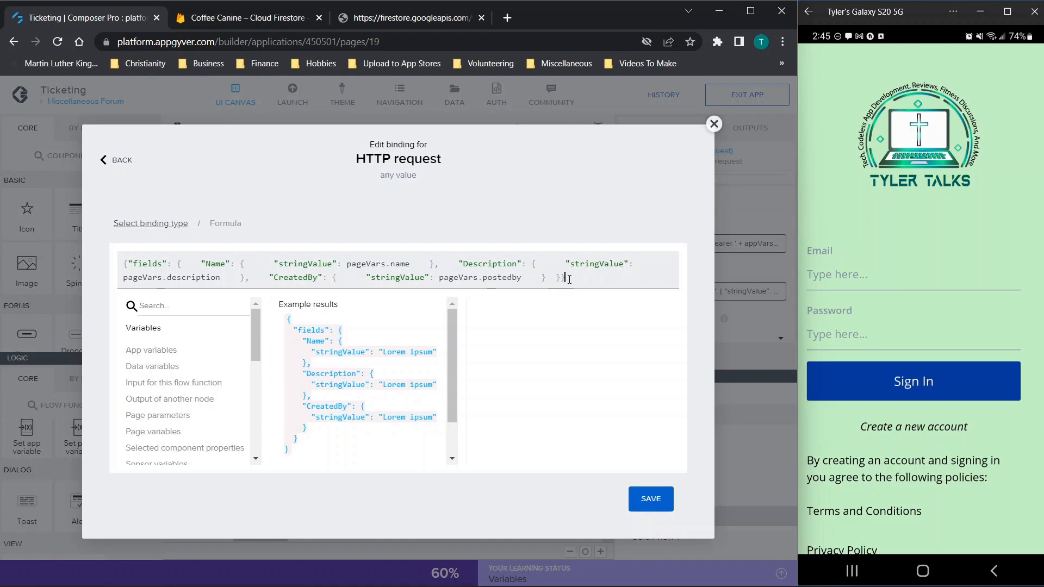
{"action": "left_click", "coordinate": [392, 22]}
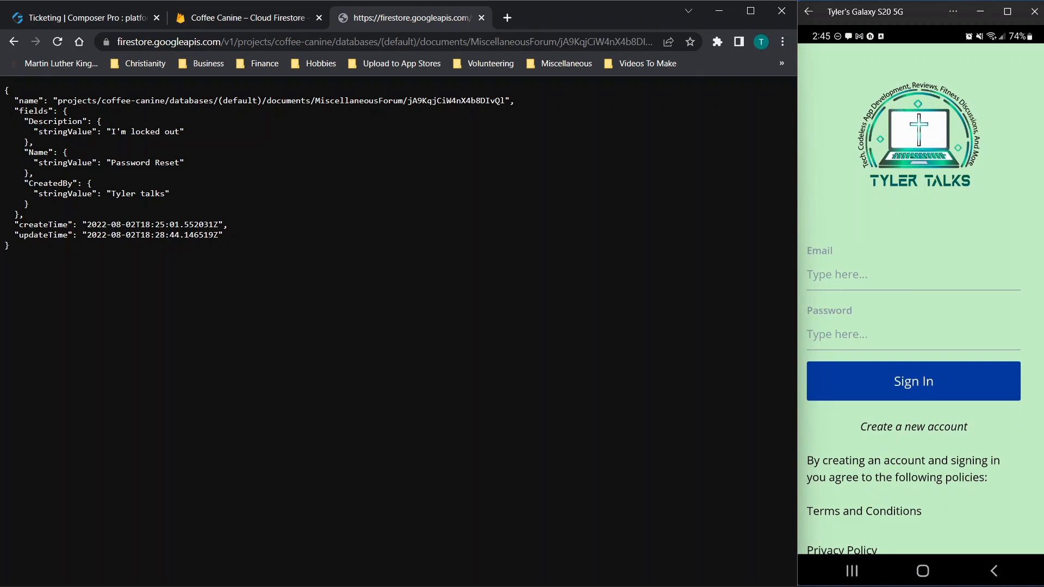
{"action": "left_click_drag", "start_coordinate": [11, 111], "coordinate": [19, 215]}
{"action": "key", "text": "ctrl+c"}
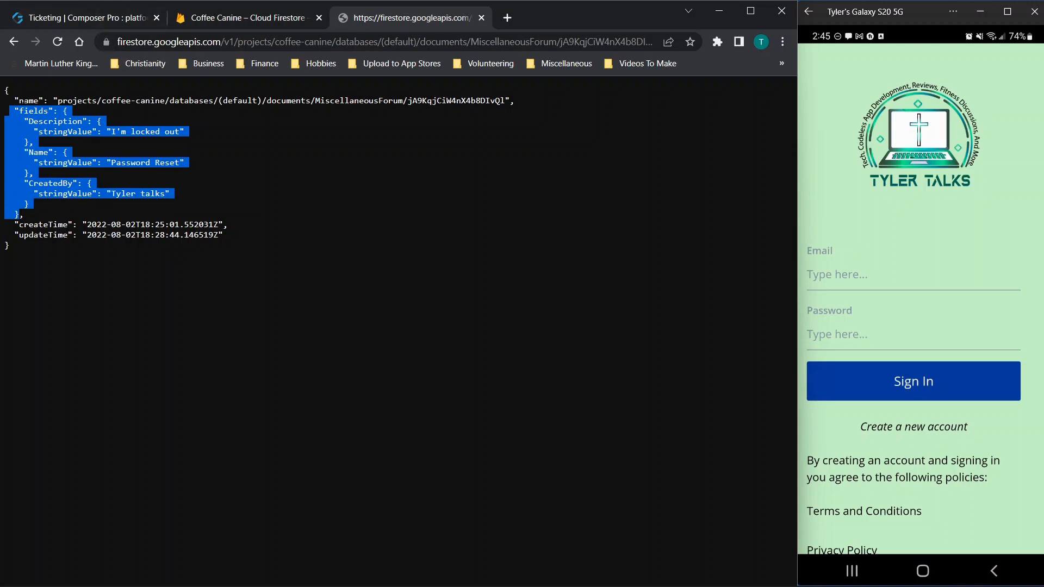
{"action": "left_click", "coordinate": [34, 18]}
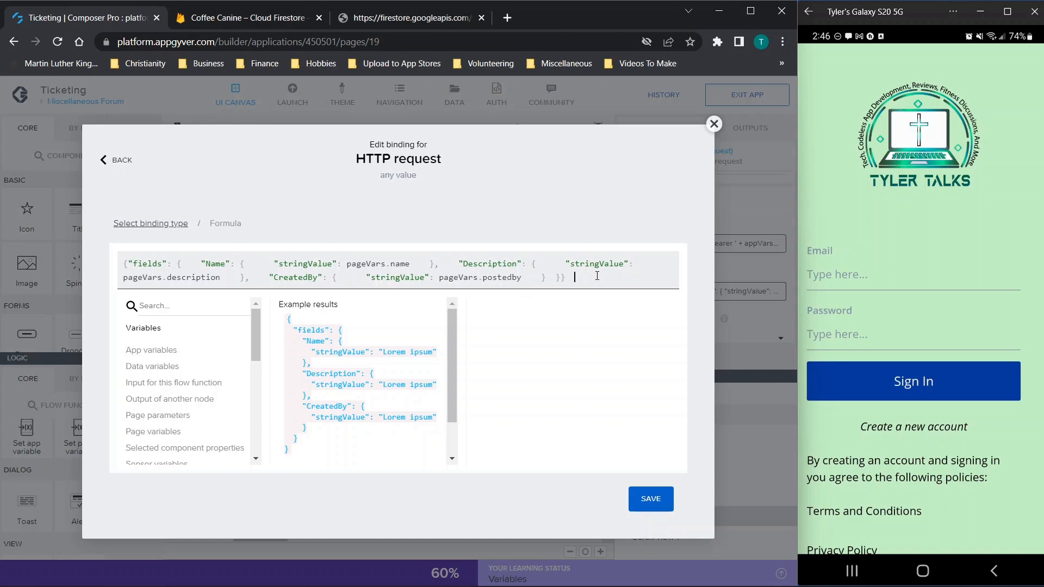
{"action": "key", "text": "ctrl+v"}
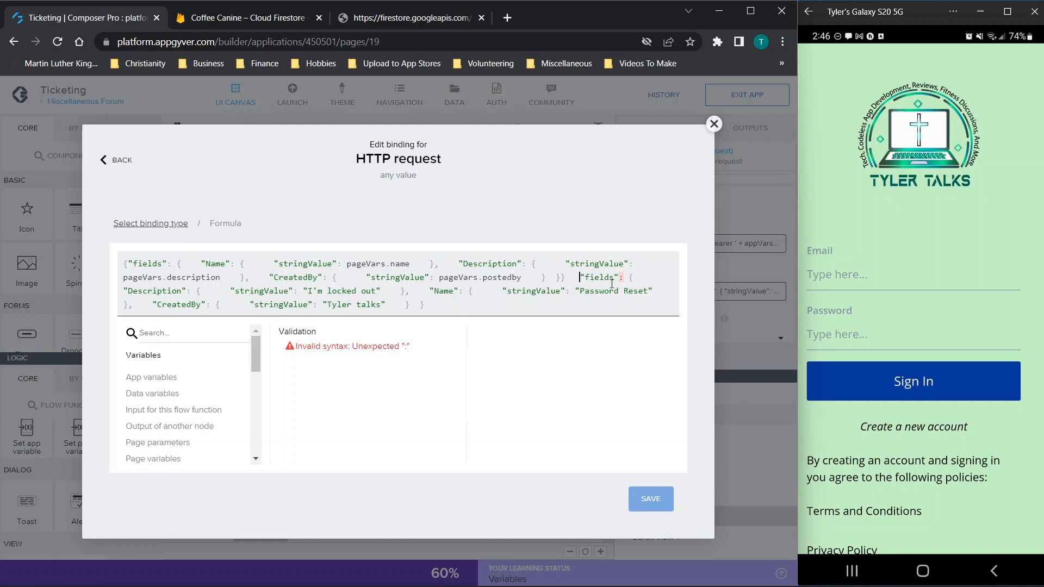
Step: Wrap the pasted fields in { } so the formula validates, then compare it with the pageVars object
{"action": "type", "text": "{"}
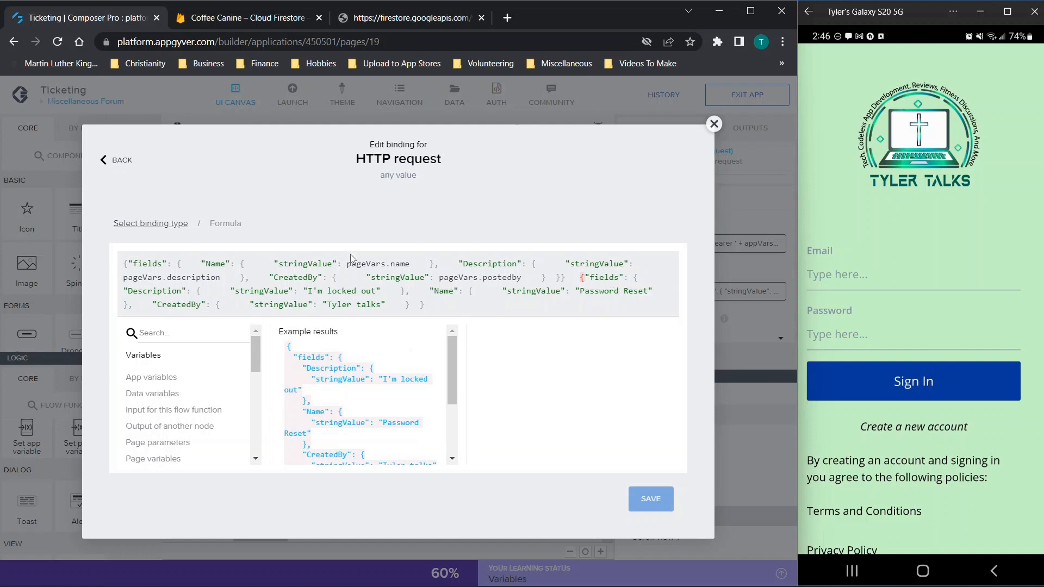
{"action": "left_click", "coordinate": [617, 278]}
{"action": "left_click", "coordinate": [447, 308]}
{"action": "type", "text": "}"}
{"action": "left_click_drag", "start_coordinate": [581, 279], "coordinate": [597, 321]}
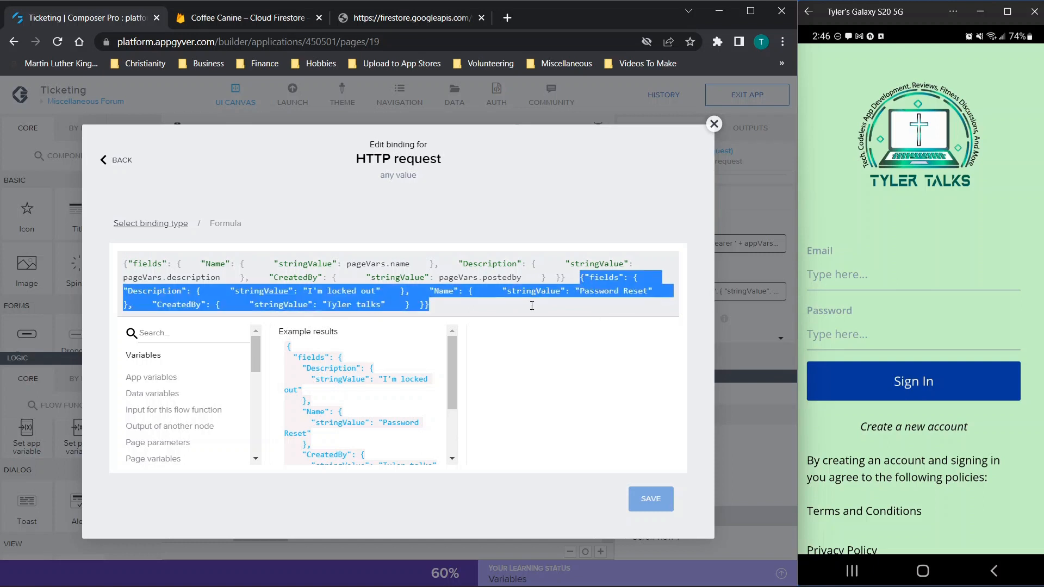
{"action": "left_click_drag", "start_coordinate": [566, 279], "coordinate": [101, 223]}
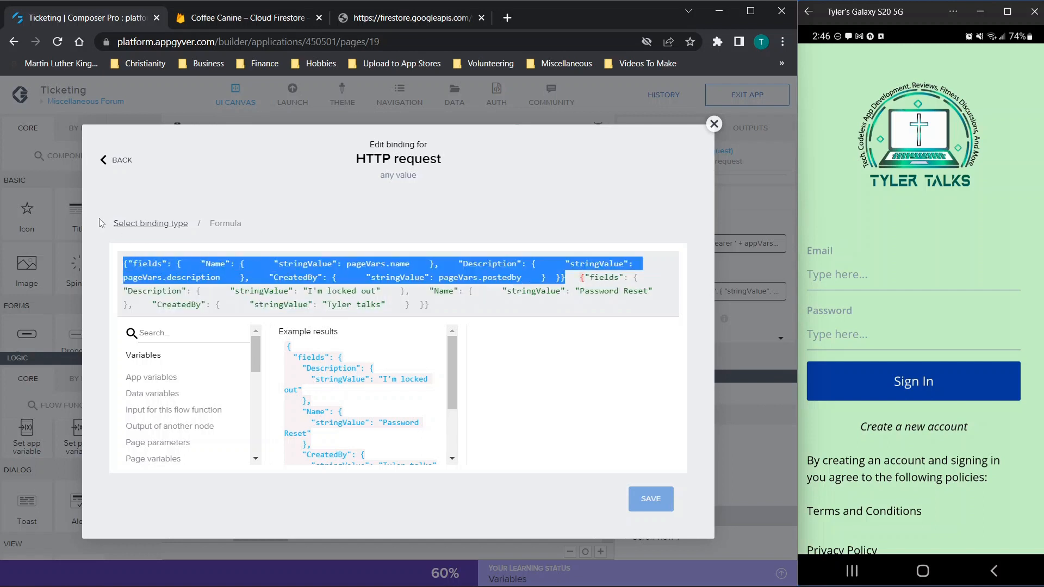
{"action": "left_click", "coordinate": [379, 266]}
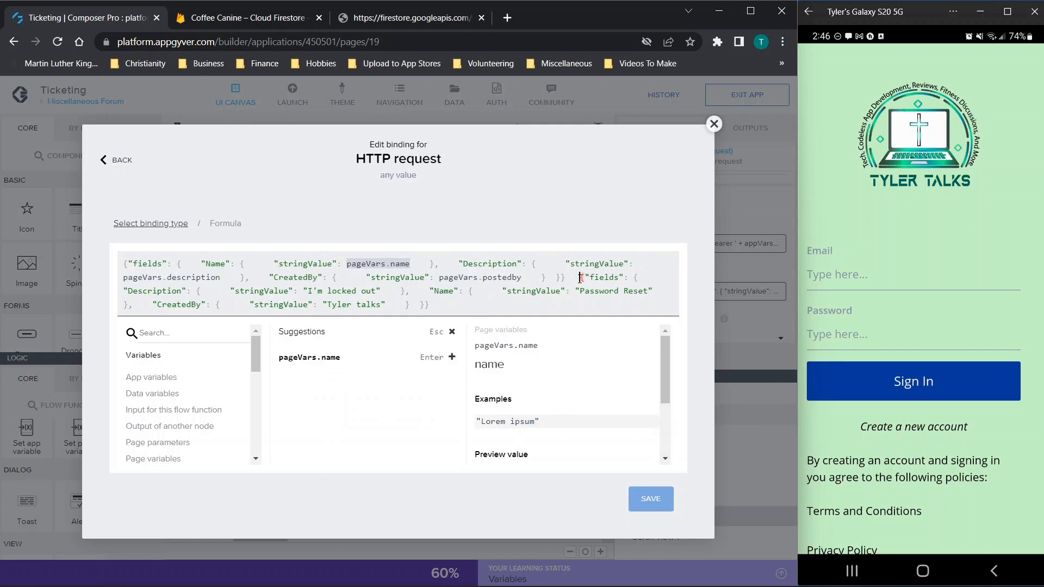
{"action": "left_click_drag", "start_coordinate": [579, 277], "coordinate": [632, 359]}
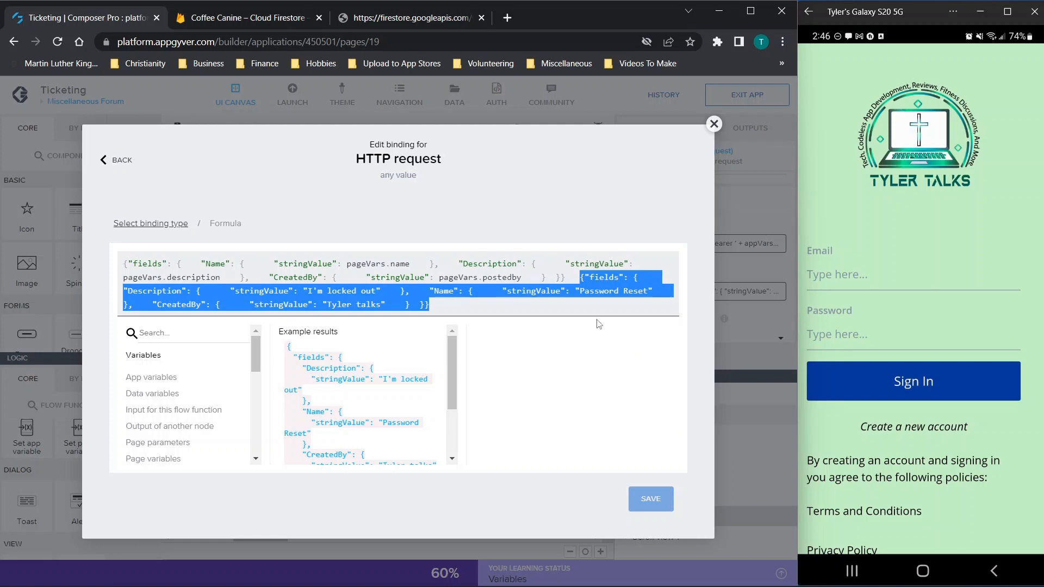
{"action": "left_click", "coordinate": [395, 13]}
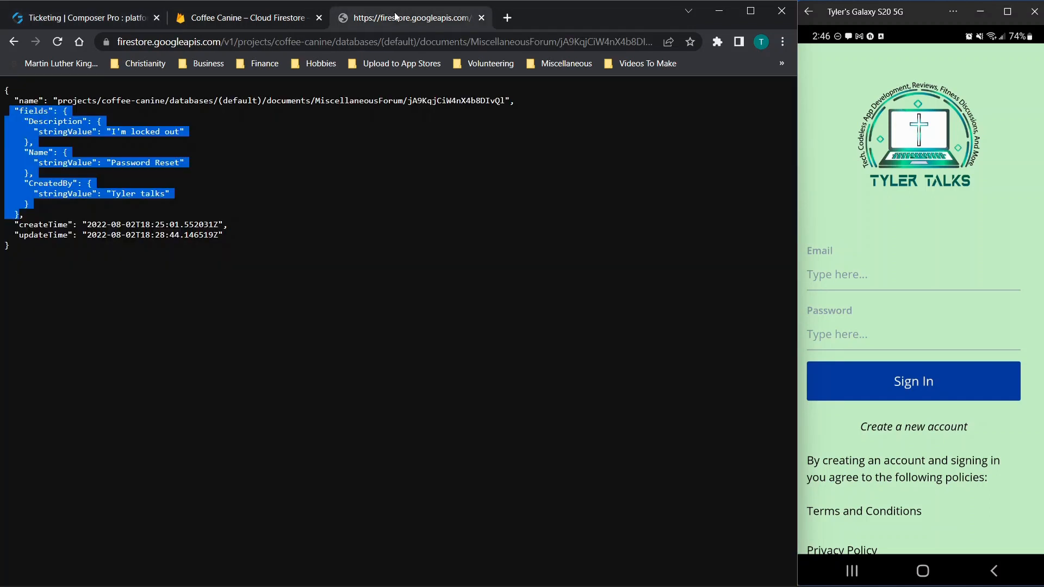
Step: Copy the document's fields object and close the REST API response tab
{"action": "left_click", "coordinate": [26, 135]}
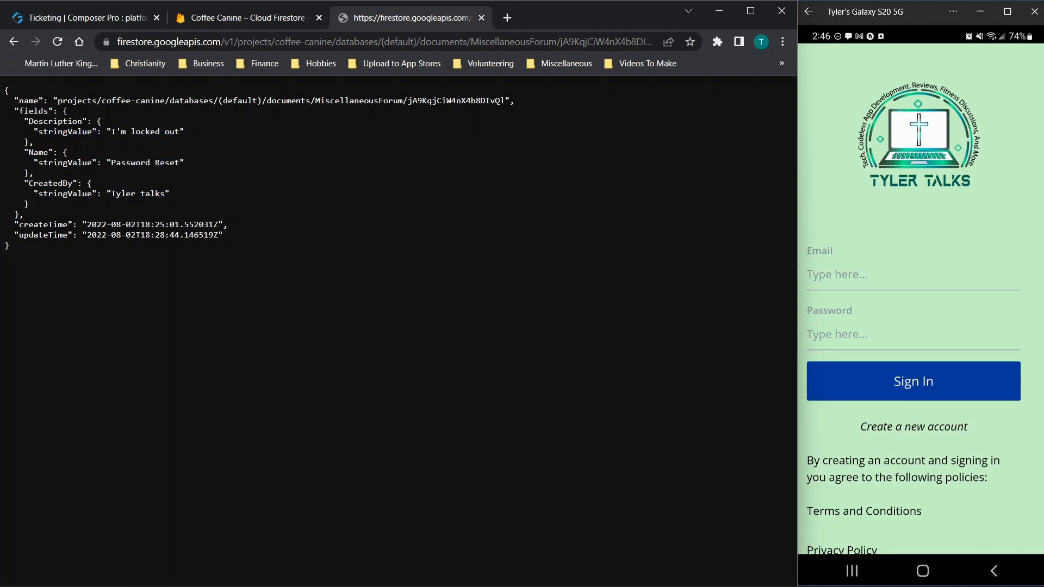
{"action": "left_click_drag", "start_coordinate": [15, 111], "coordinate": [19, 216]}
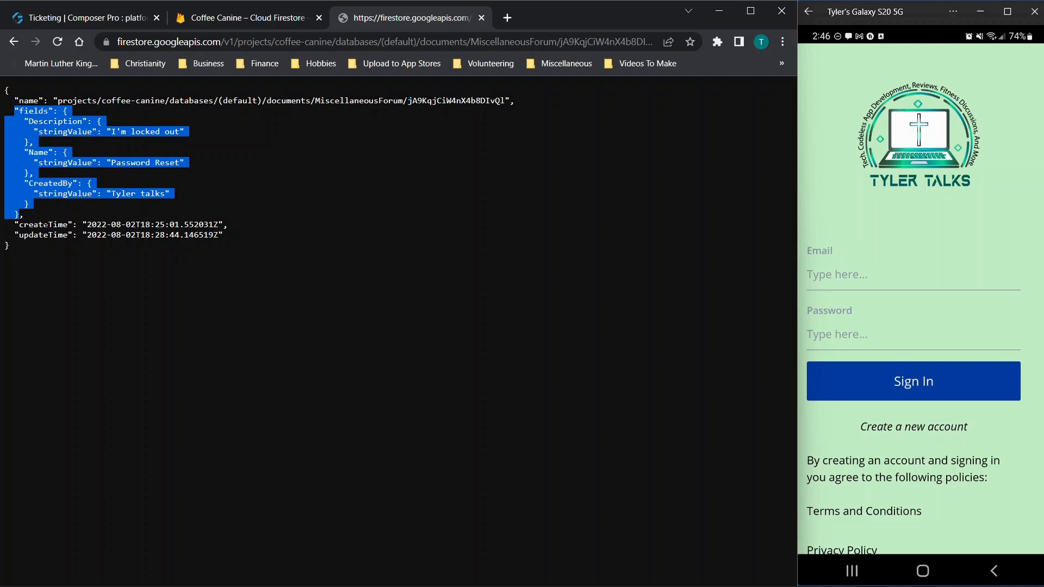
{"action": "left_click", "coordinate": [481, 18]}
{"action": "left_click", "coordinate": [141, 18]}
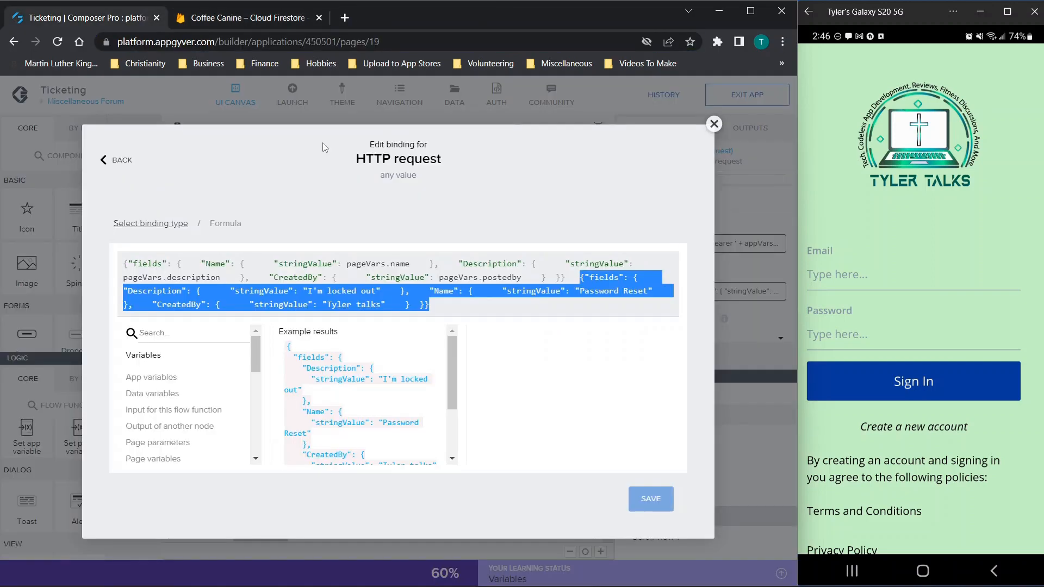
Step: Delete the duplicate fields block from the request body, then paste the copied fields after the formula
{"action": "left_click", "coordinate": [505, 308]}
{"action": "left_click_drag", "start_coordinate": [580, 277], "coordinate": [589, 332]}
{"action": "key", "text": "ctrl+c"}
{"action": "key", "text": "BackSpace"}
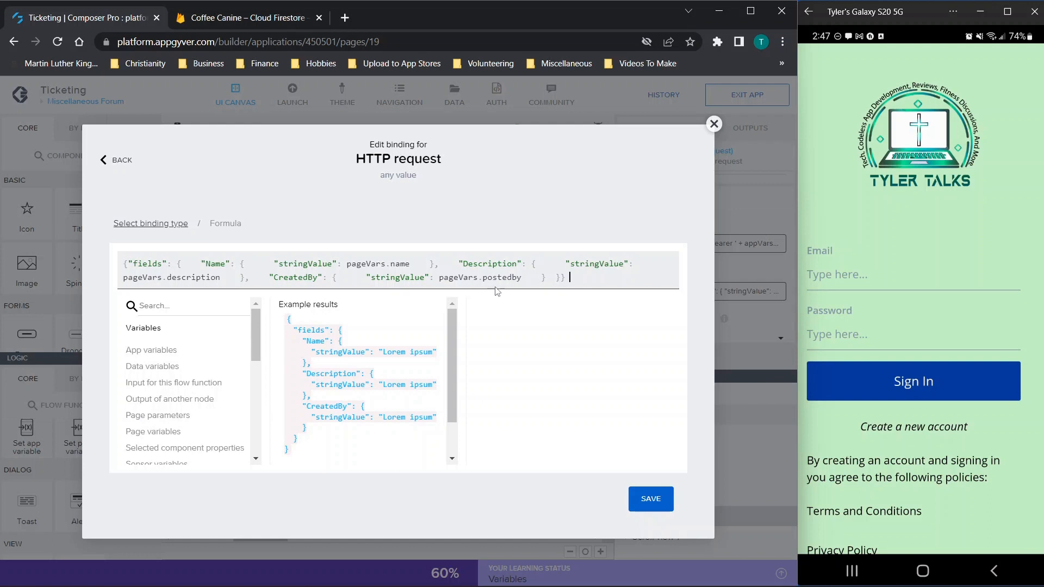
{"action": "left_click", "coordinate": [585, 289]}
{"action": "key", "text": "ctrl+v"}
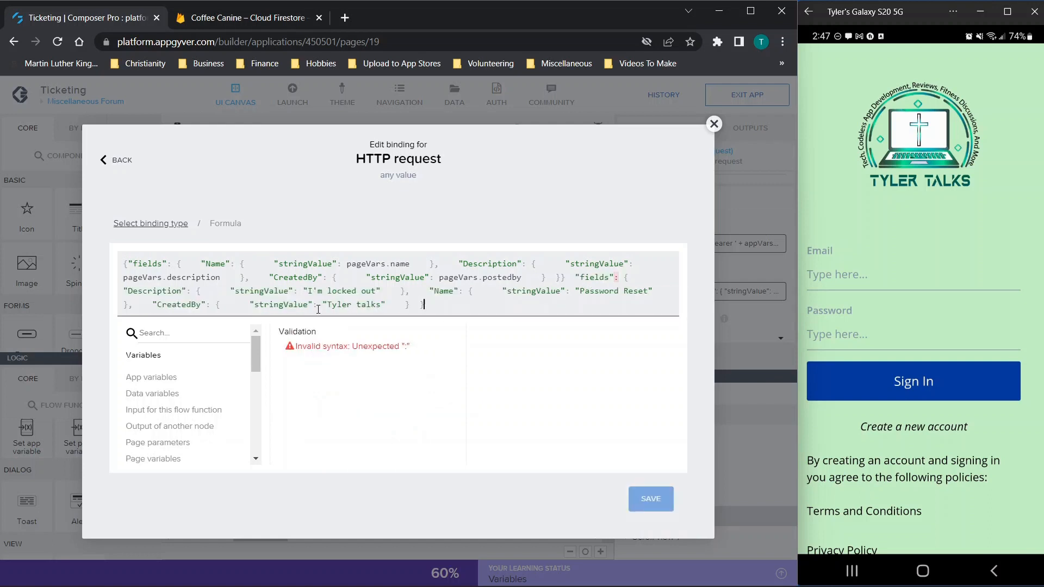
{"action": "left_click_drag", "start_coordinate": [328, 306], "coordinate": [383, 311]}
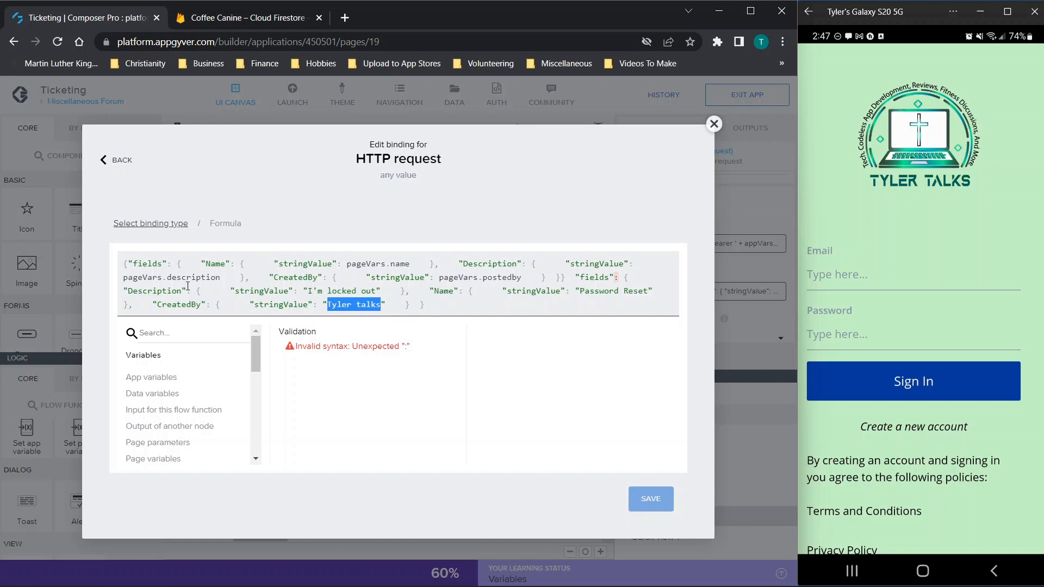
{"action": "left_click_drag", "start_coordinate": [129, 291], "coordinate": [181, 291]}
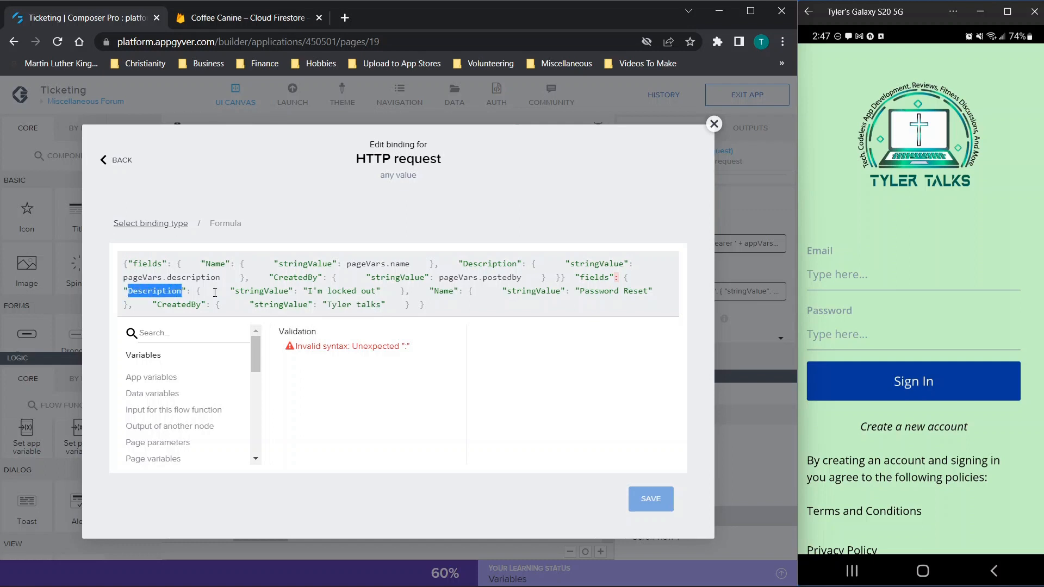
{"action": "mouse_move", "coordinate": [308, 292]}
{"action": "left_mouse_down"}
{"action": "mouse_move", "coordinate": [382, 293]}
{"action": "mouse_move", "coordinate": [306, 291]}
{"action": "left_mouse_up"}
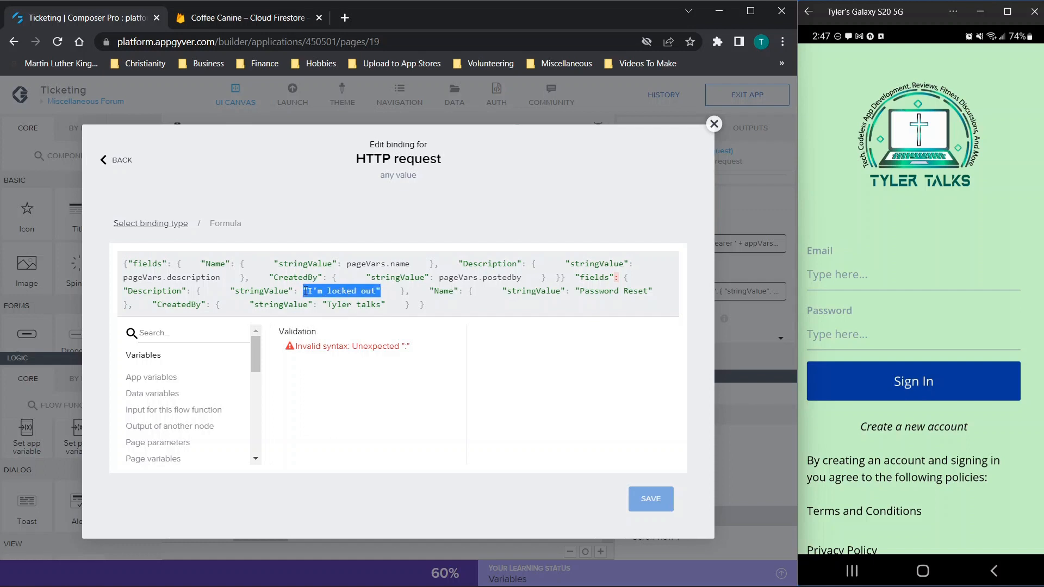
{"action": "left_click", "coordinate": [433, 291]}
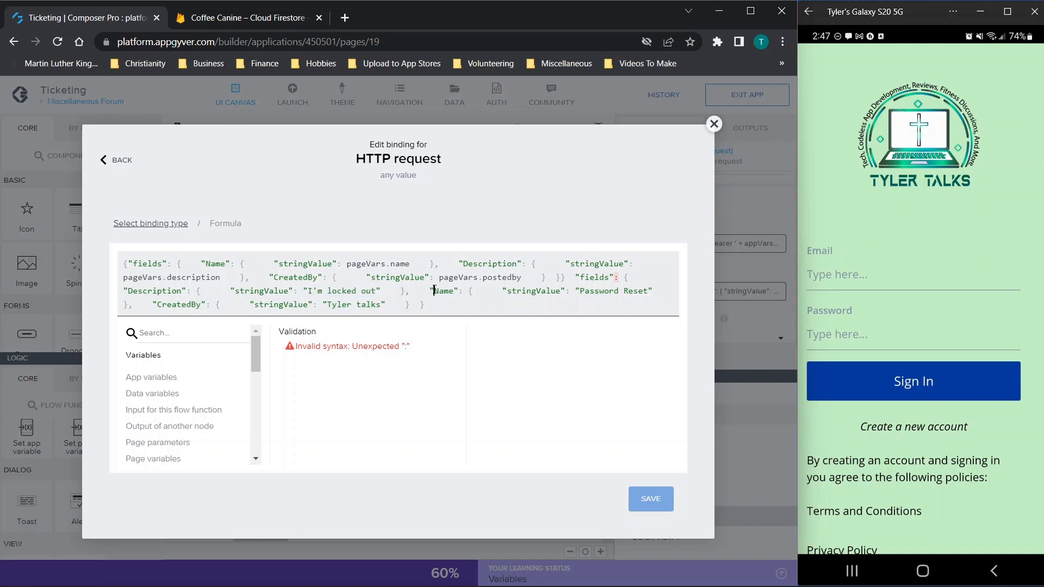
{"action": "left_click_drag", "start_coordinate": [580, 292], "coordinate": [650, 291]}
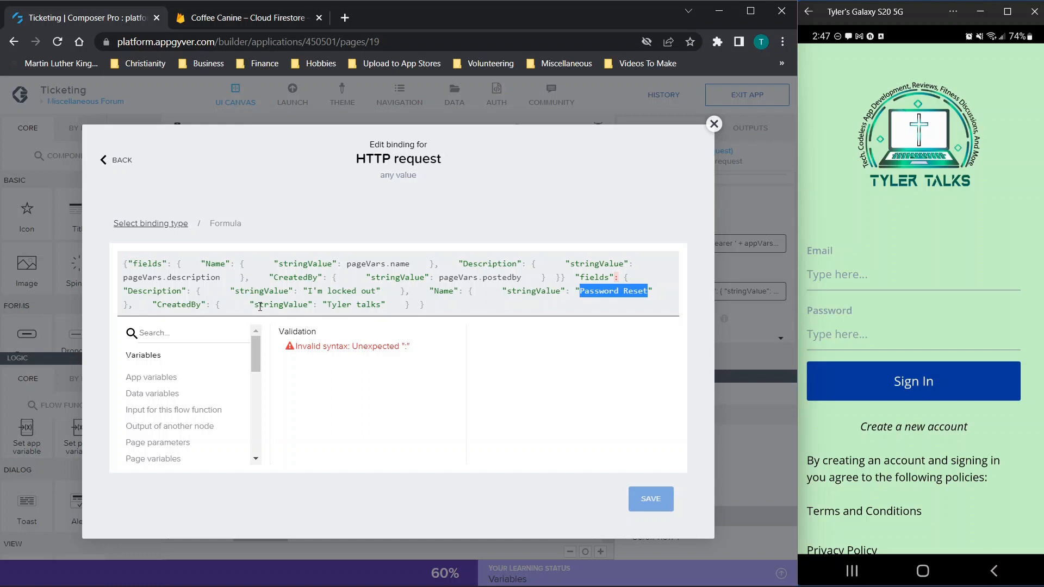
{"action": "left_click_drag", "start_coordinate": [301, 307], "coordinate": [573, 279]}
{"action": "key", "text": "BackSpace"}
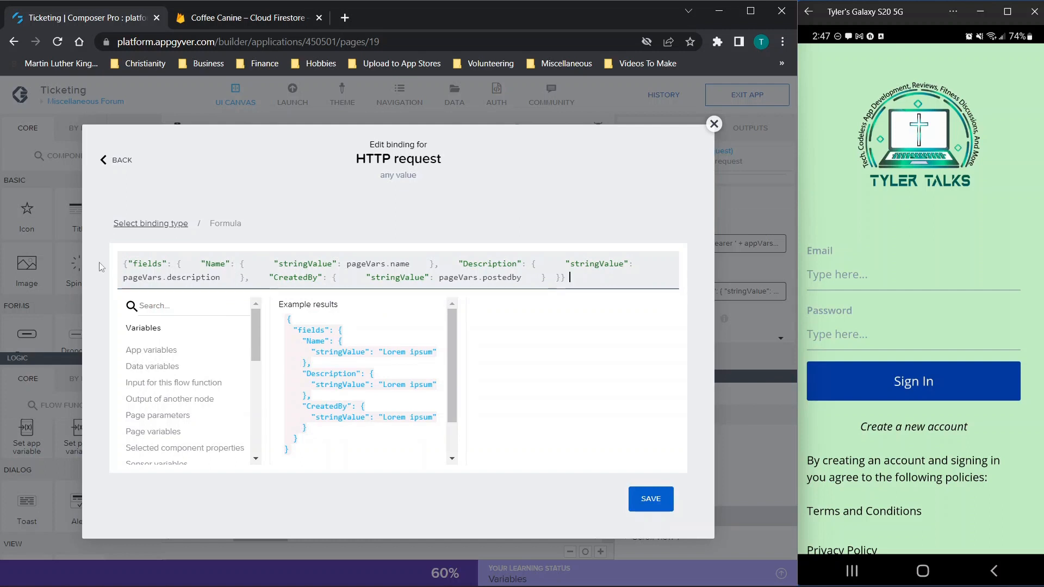
{"action": "left_click_drag", "start_coordinate": [127, 263], "coordinate": [338, 267]}
Step: Try quoting pageVars.name in the Name stringValue, undo it, and check it in the page variables list
{"action": "left_click", "coordinate": [278, 263]}
{"action": "left_click", "coordinate": [338, 267]}
{"action": "left_click", "coordinate": [350, 264]}
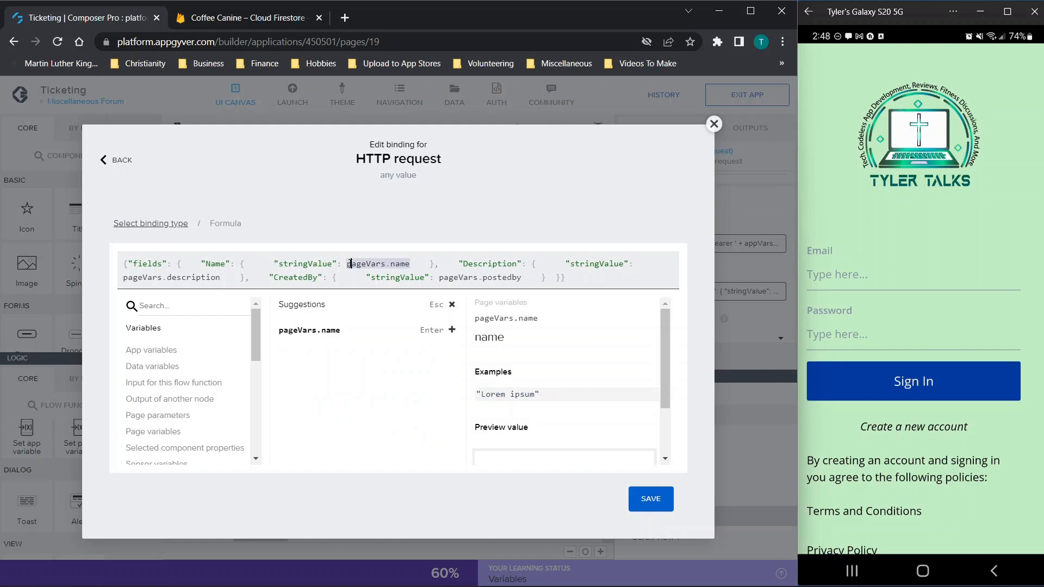
{"action": "type", "text": "\""}
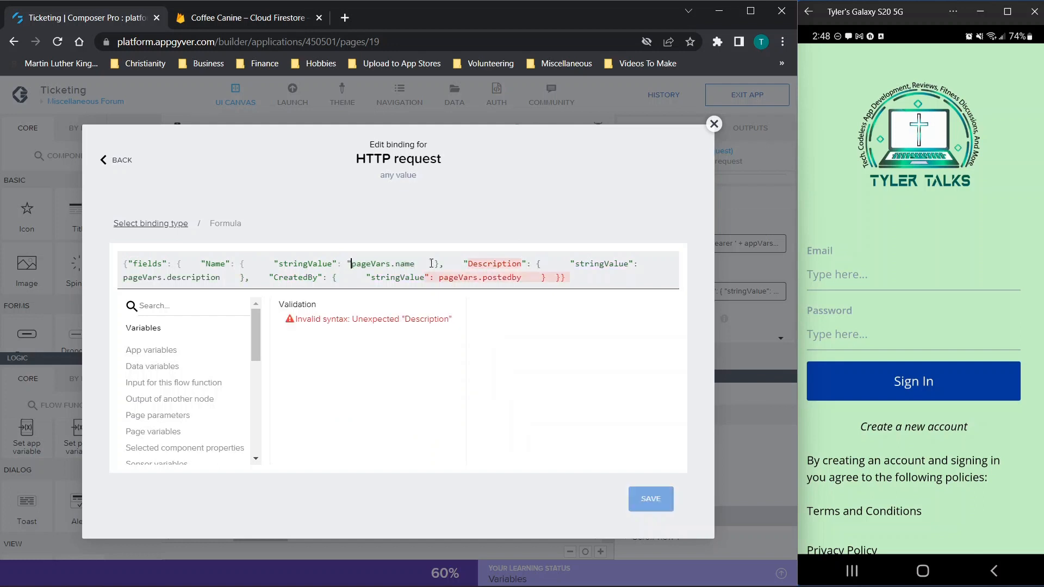
{"action": "left_click", "coordinate": [420, 263]}
{"action": "type", "text": "\""}
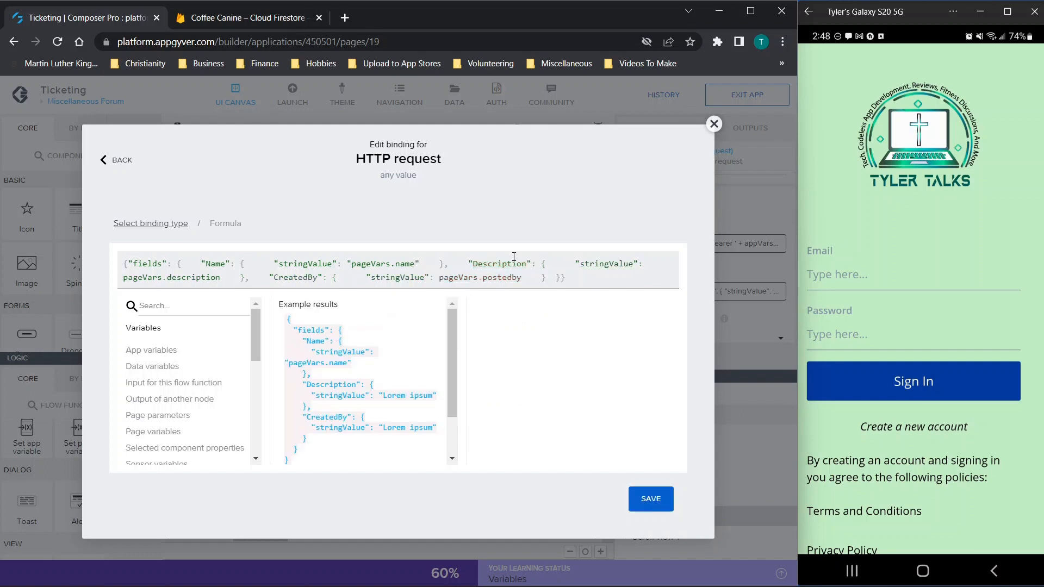
{"action": "key", "text": "ctrl+z"}
{"action": "key", "text": "ctrl+z"}
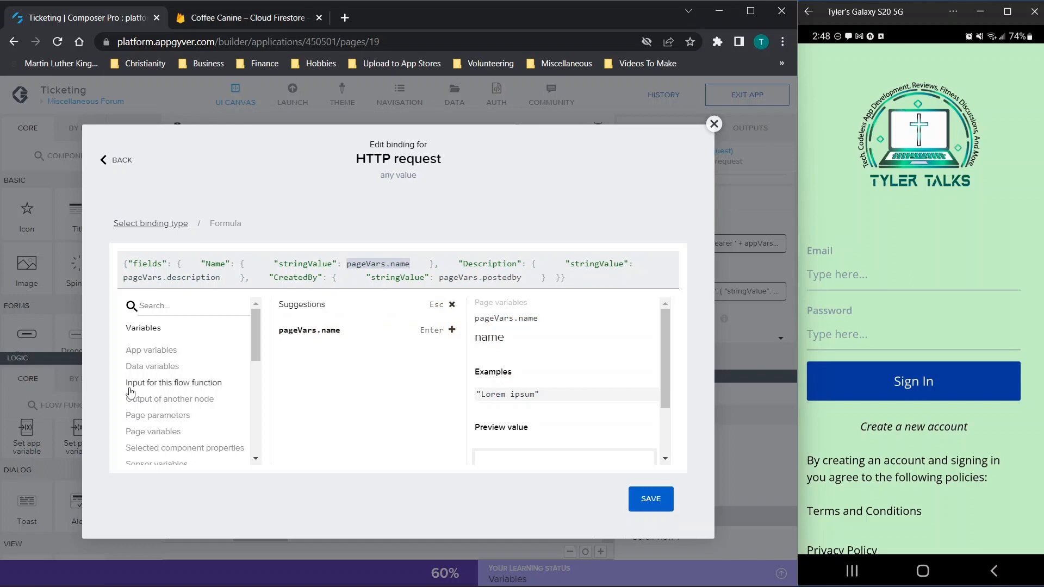
{"action": "left_click", "coordinate": [143, 432]}
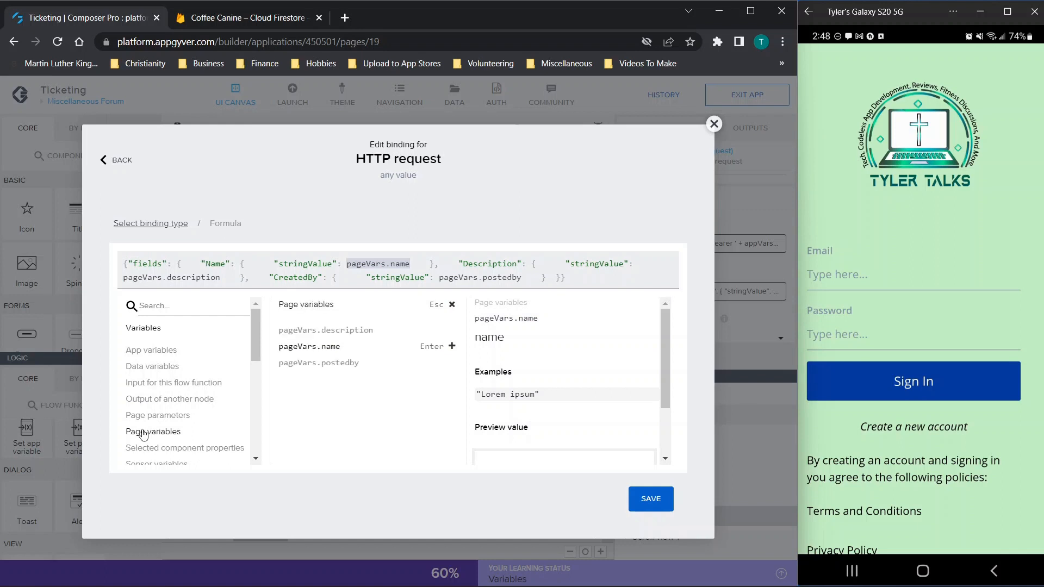
{"action": "left_click", "coordinate": [299, 348]}
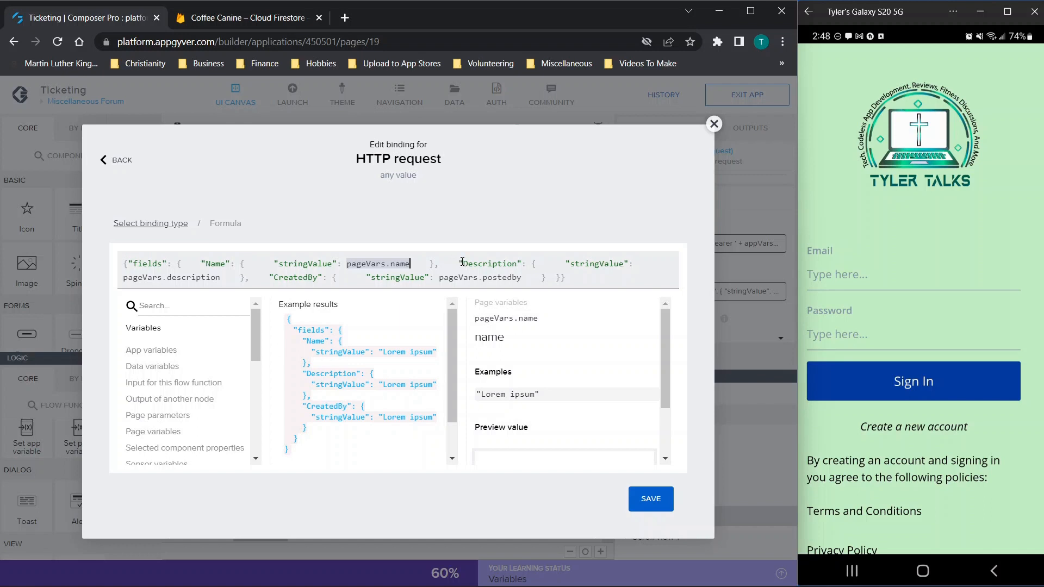
Step: Erase pageVars.postedby so the CreatedBy stringValue is empty
{"action": "left_click_drag", "start_coordinate": [275, 264], "coordinate": [336, 268]}
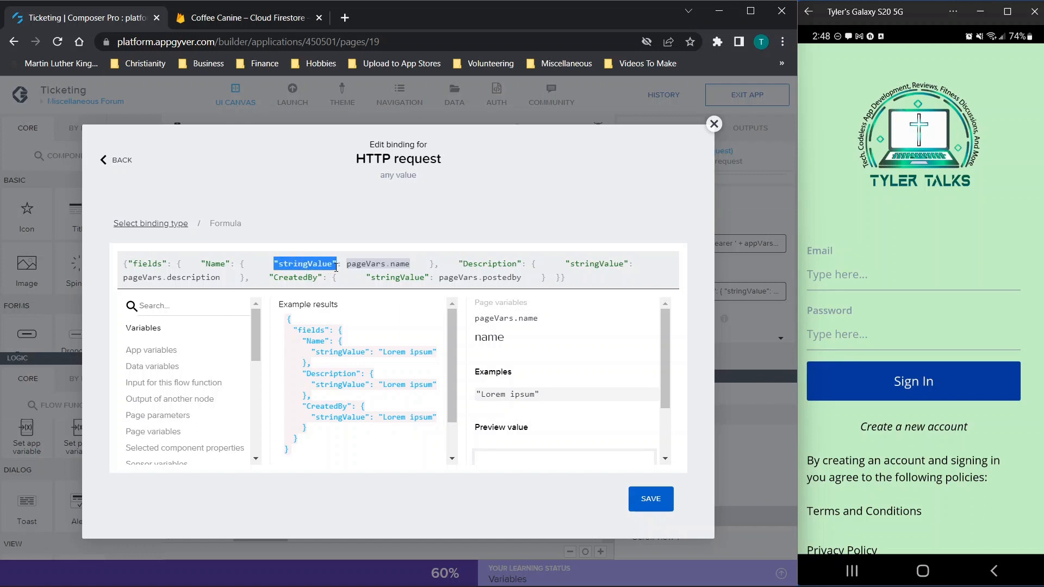
{"action": "left_click_drag", "start_coordinate": [197, 263], "coordinate": [241, 263]}
{"action": "left_click", "coordinate": [205, 264]}
{"action": "left_click_drag", "start_coordinate": [195, 263], "coordinate": [414, 267]}
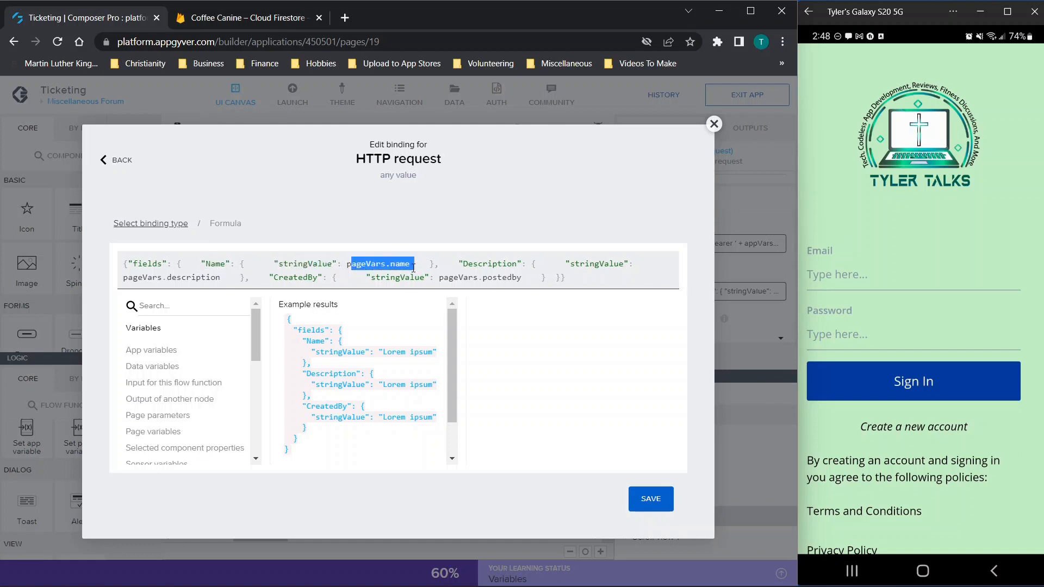
{"action": "left_click", "coordinate": [465, 266]}
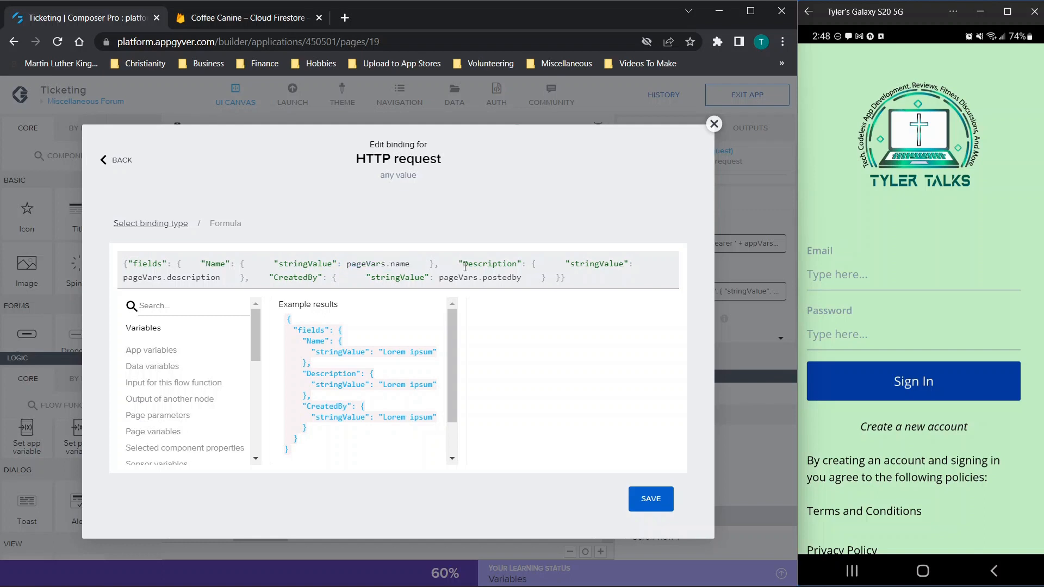
{"action": "left_click_drag", "start_coordinate": [465, 266], "coordinate": [523, 277]}
{"action": "left_click", "coordinate": [542, 272]}
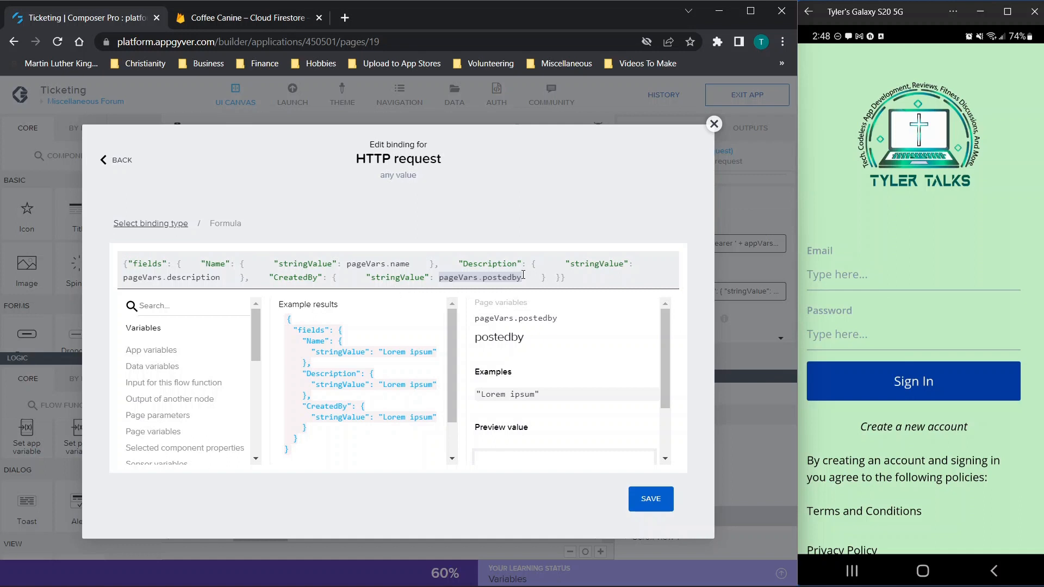
{"action": "key", "text": "BackSpace"}
{"action": "key", "text": "BackSpace"}
{"action": "key", "text": "BackSpace"}
{"action": "key", "text": "BackSpace"}
{"action": "key", "text": "BackSpace"}
{"action": "key", "text": "BackSpace"}
{"action": "key", "text": "BackSpace"}
{"action": "key", "text": "BackSpace"}
{"action": "key", "text": "BackSpace"}
{"action": "key", "text": "BackSpace"}
{"action": "key", "text": "BackSpace"}
{"action": "key", "text": "BackSpace"}
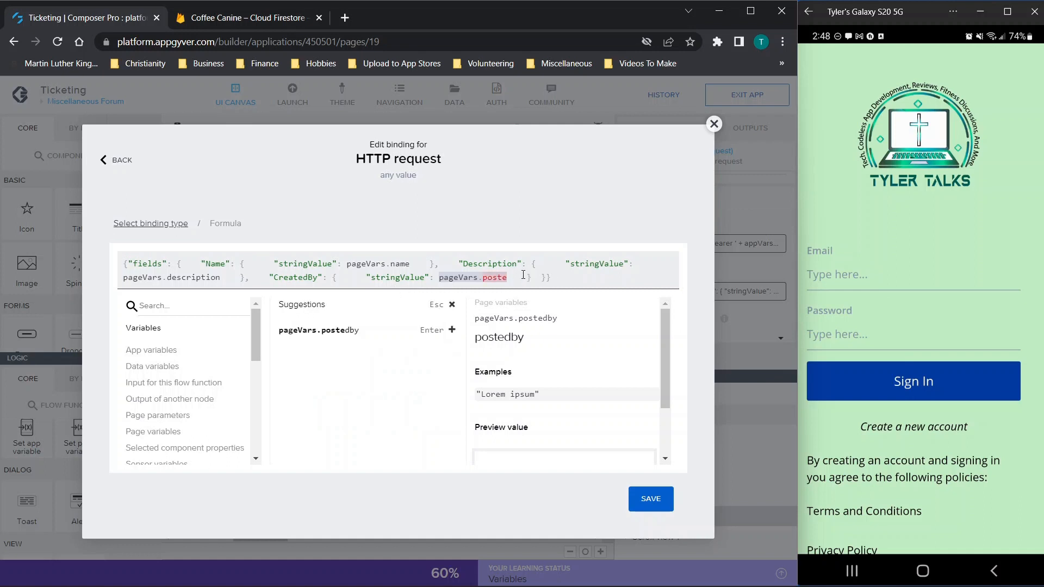
{"action": "key", "text": "BackSpace"}
{"action": "key", "text": "BackSpace"}
{"action": "key", "text": "BackSpace"}
{"action": "key", "text": "BackSpace"}
{"action": "key", "text": "BackSpace"}
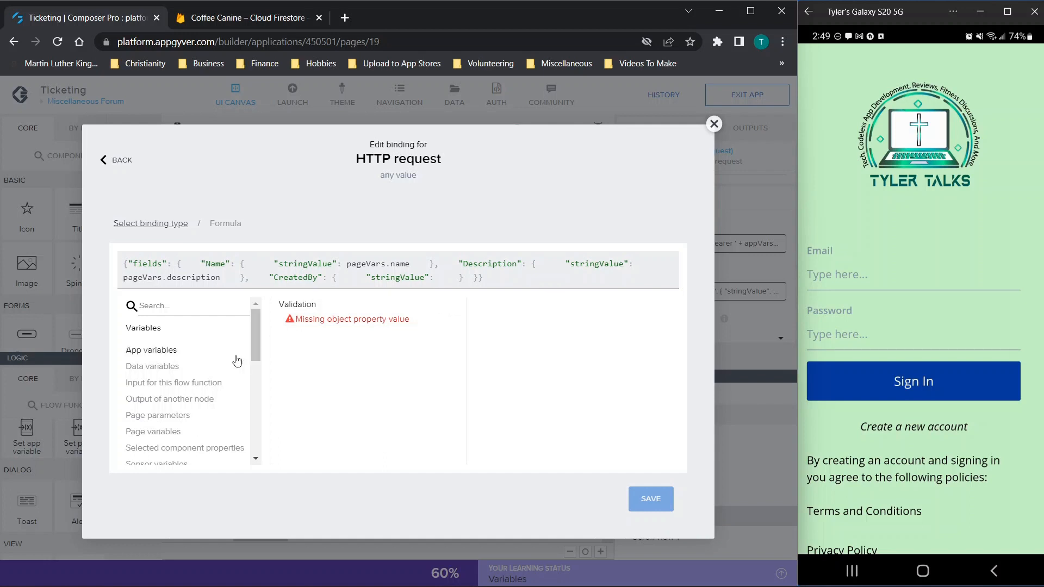
Step: Set CreatedBy's stringValue to appVars.Username, apply the binding, and save the app
{"action": "left_click", "coordinate": [150, 351]}
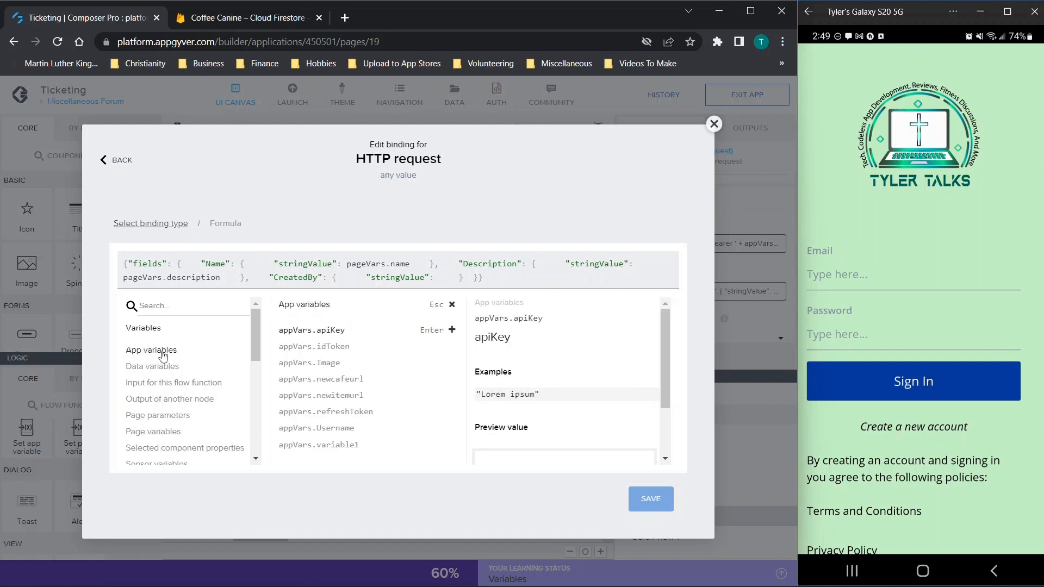
{"action": "left_click", "coordinate": [334, 433]}
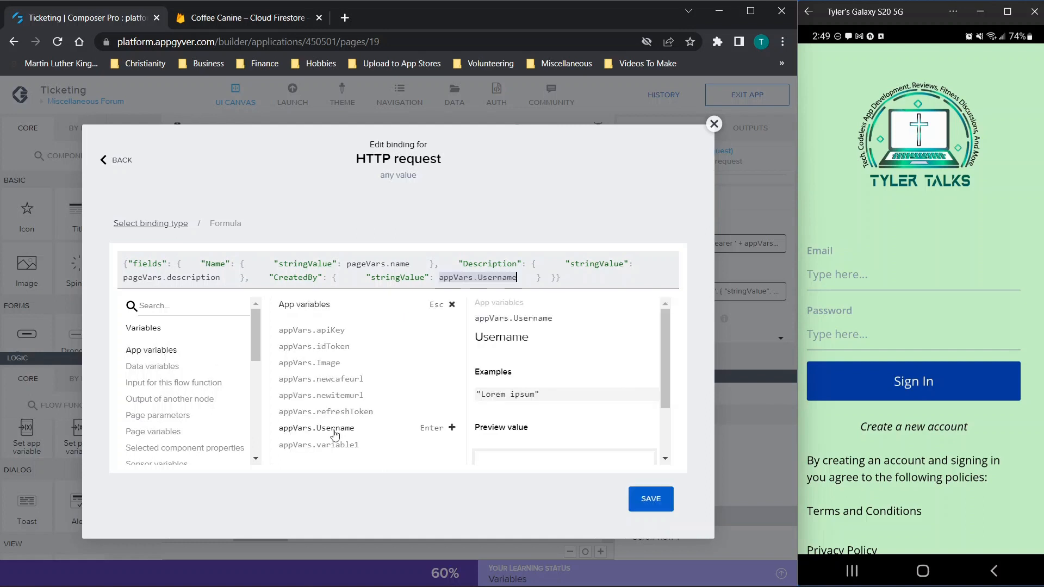
{"action": "left_click", "coordinate": [645, 505]}
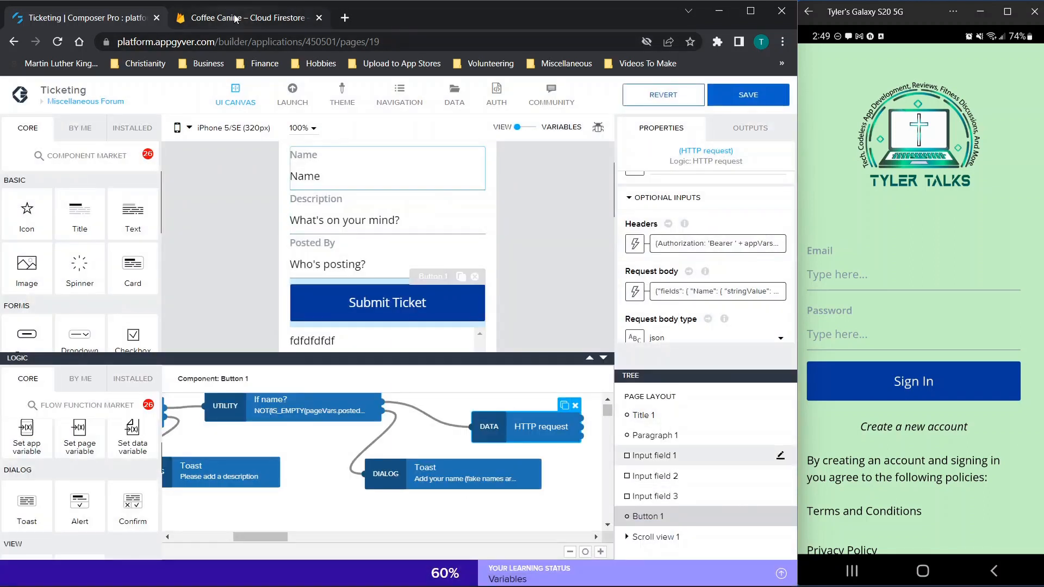
{"action": "left_click", "coordinate": [748, 94]}
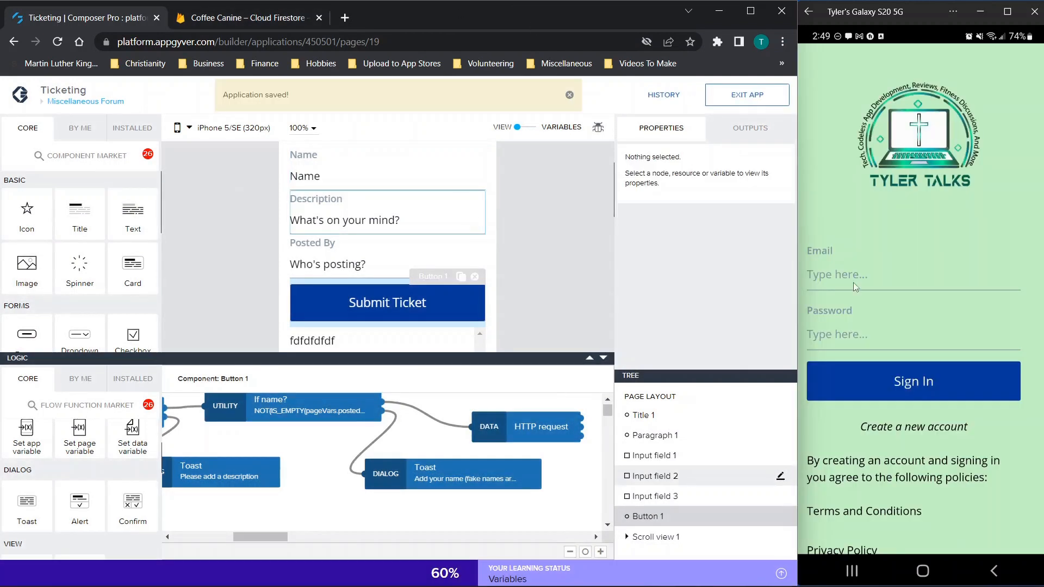
{"action": "left_click", "coordinate": [862, 282]}
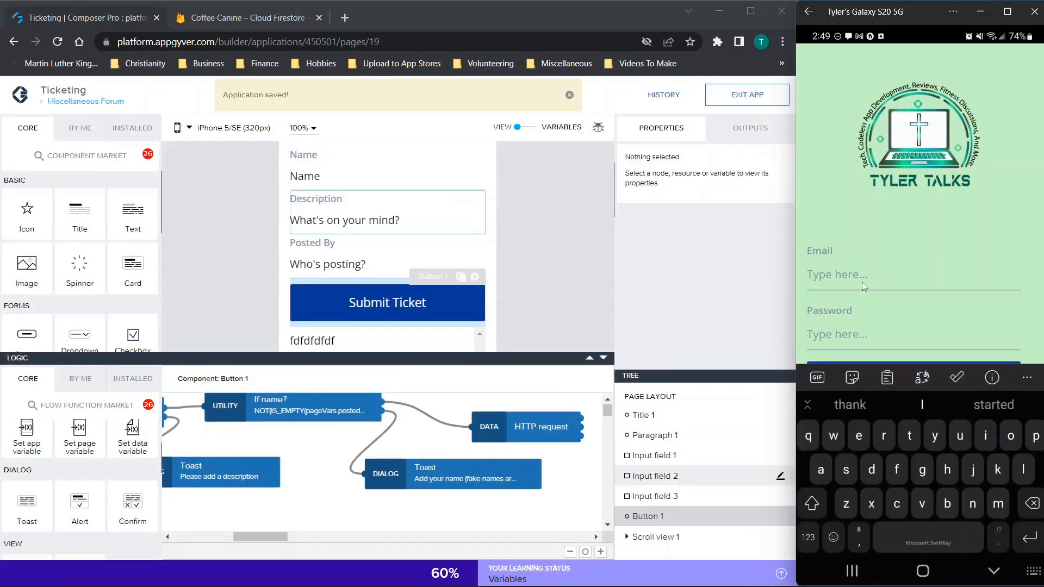
Step: Register a new account with a test email and password, then sign in to reach Home
{"action": "type", "text": "test@"}
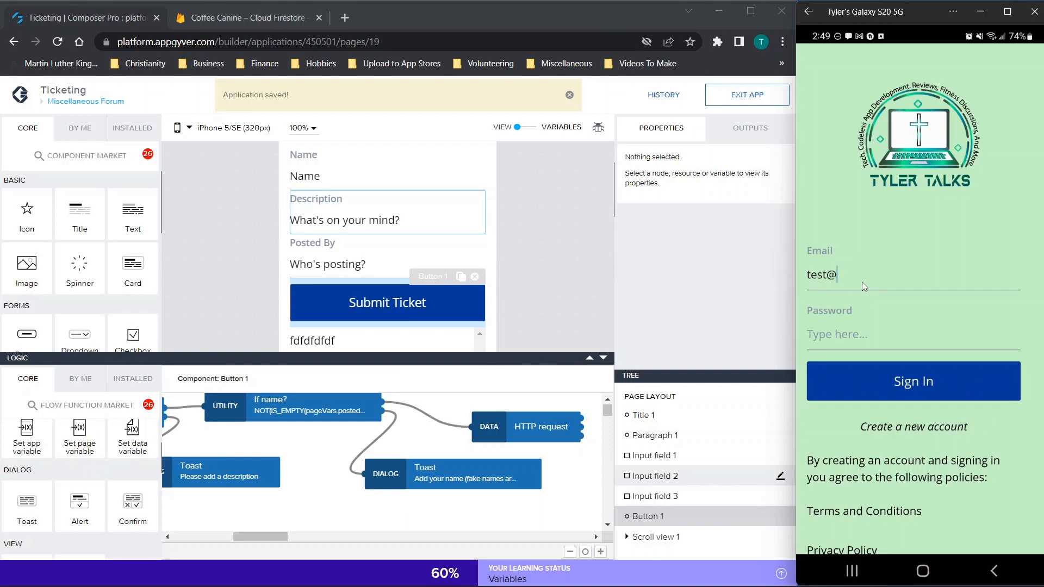
{"action": "type", "text": "test.com"}
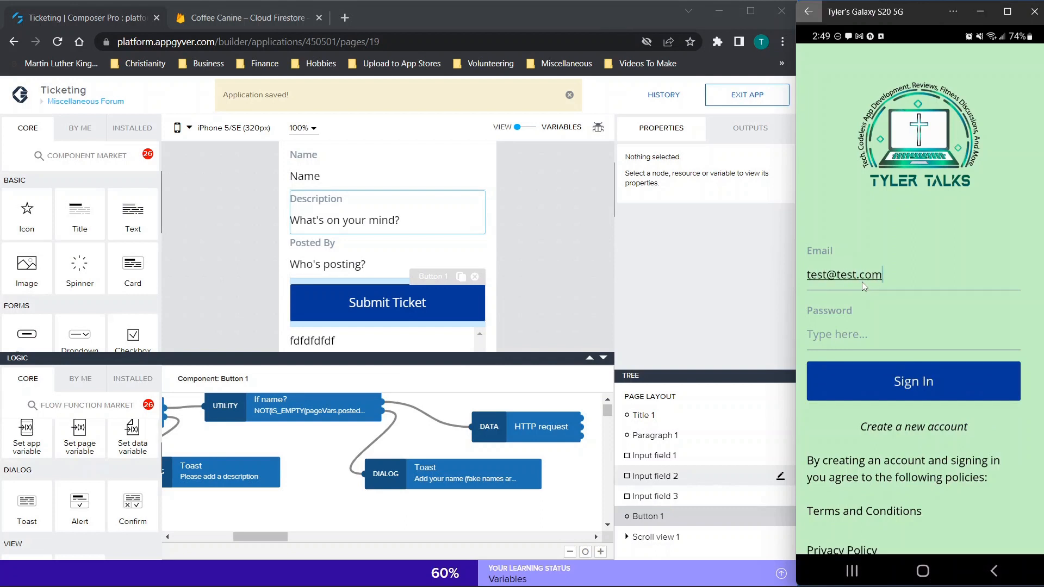
{"action": "left_click", "coordinate": [850, 331]}
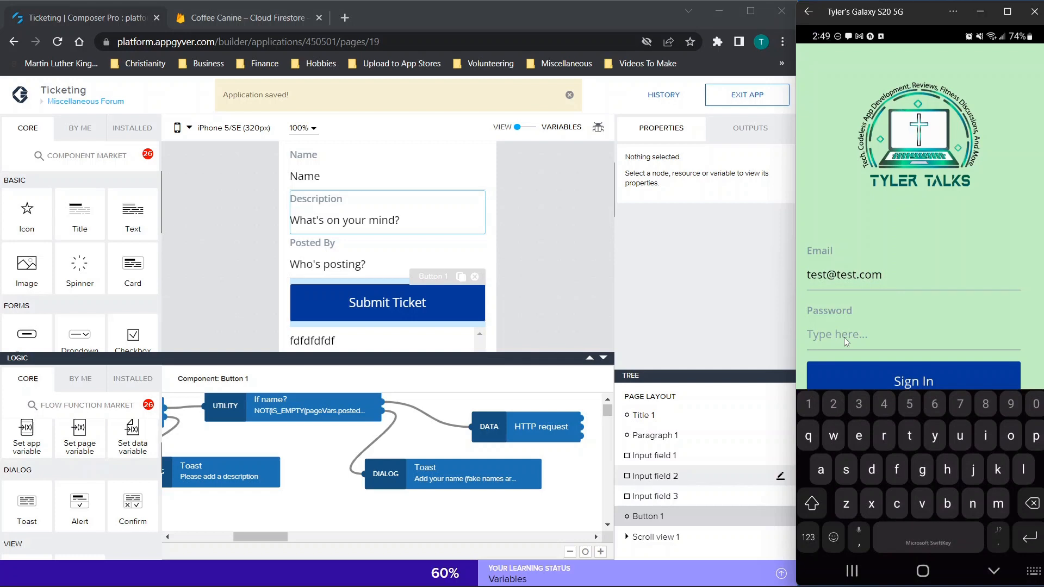
{"action": "type", "text": "testing"}
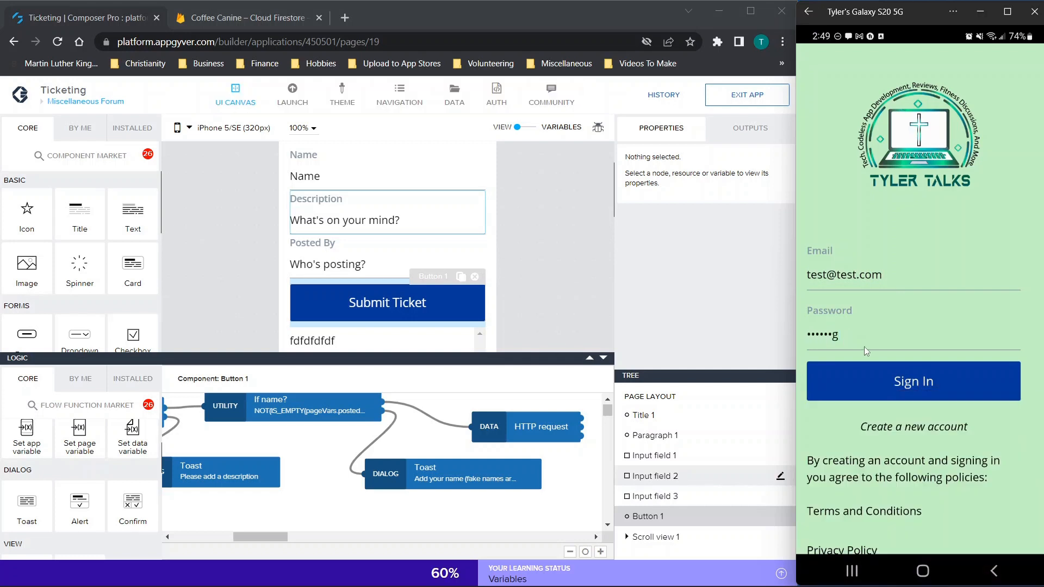
{"action": "left_click", "coordinate": [919, 399]}
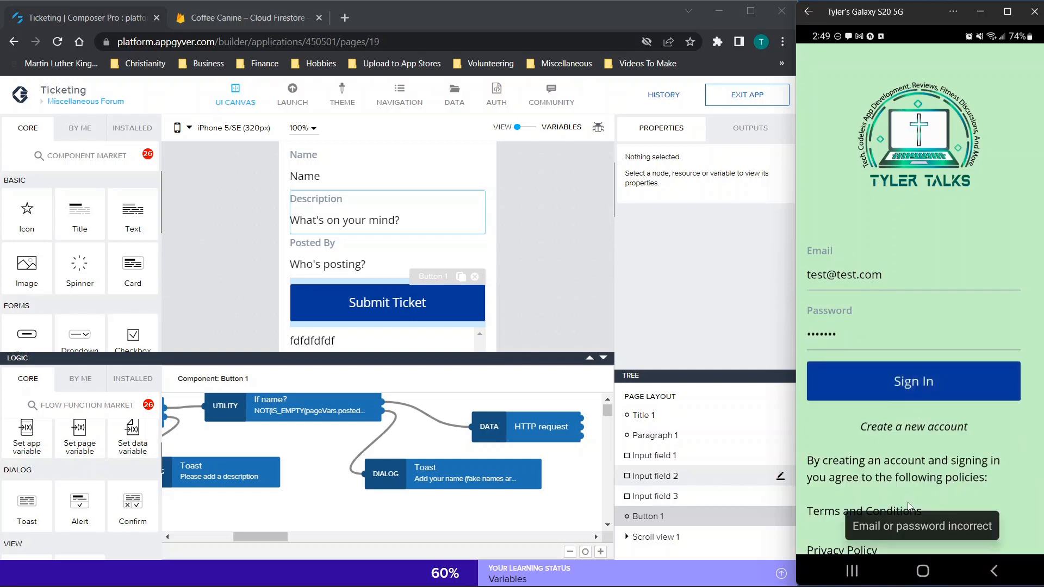
{"action": "left_click", "coordinate": [938, 430]}
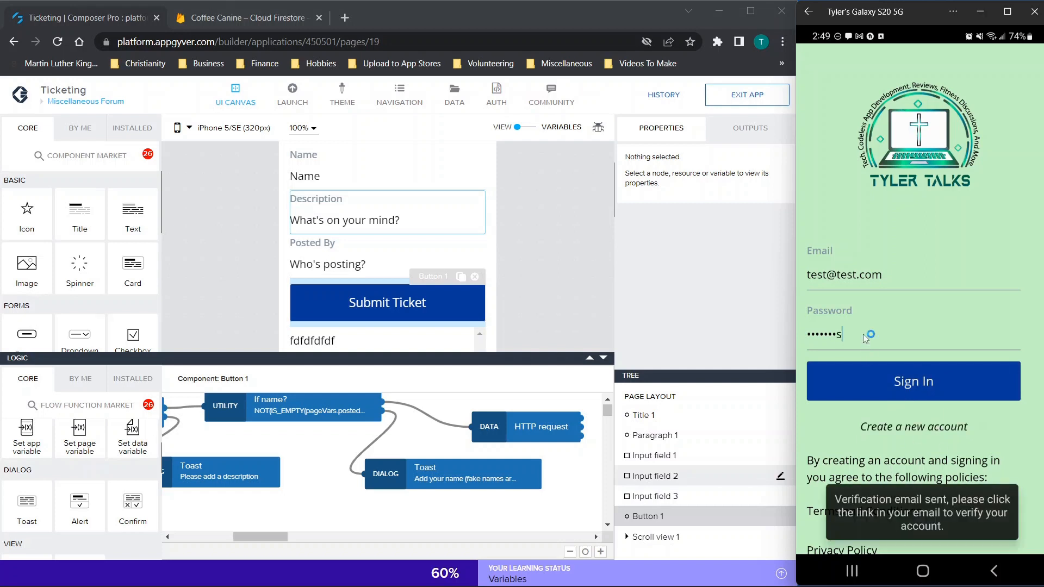
{"action": "left_click", "coordinate": [895, 381]}
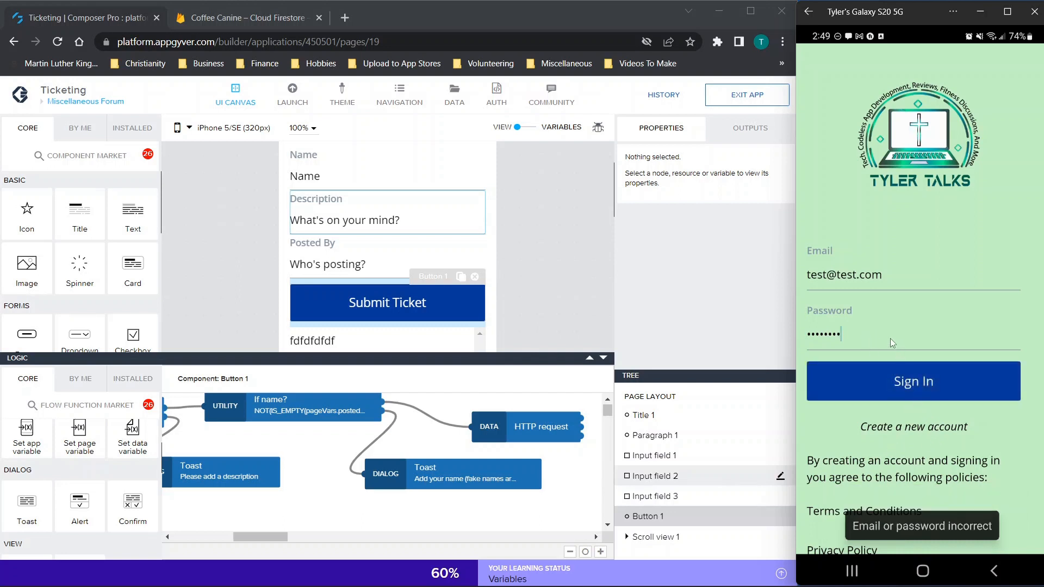
{"action": "left_click", "coordinate": [915, 387]}
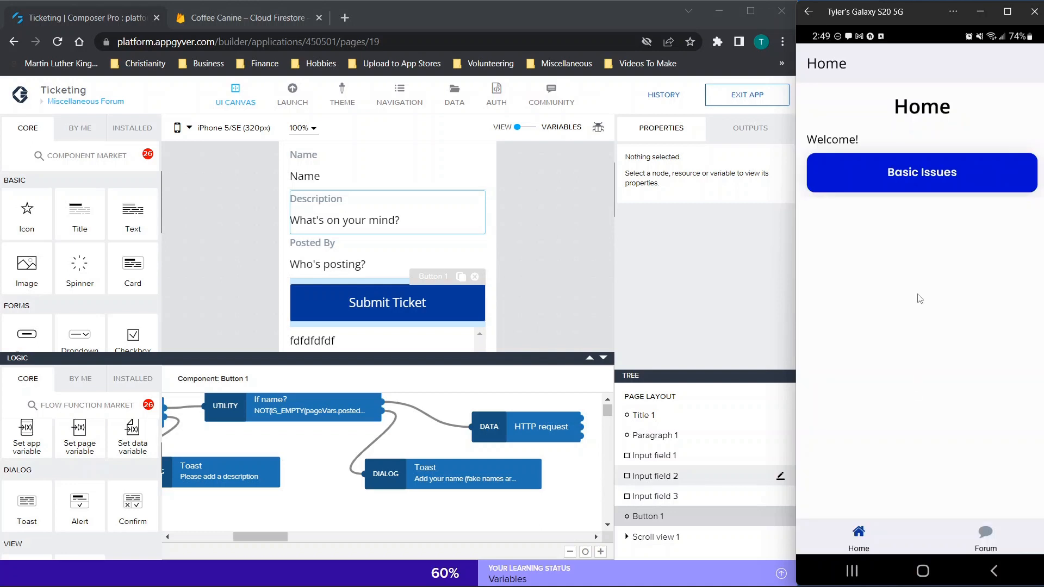
Step: Submit a Basic Issues ticket 'Network down' described as 'I can't get on the internet', with a Posted By name
{"action": "left_click", "coordinate": [926, 182]}
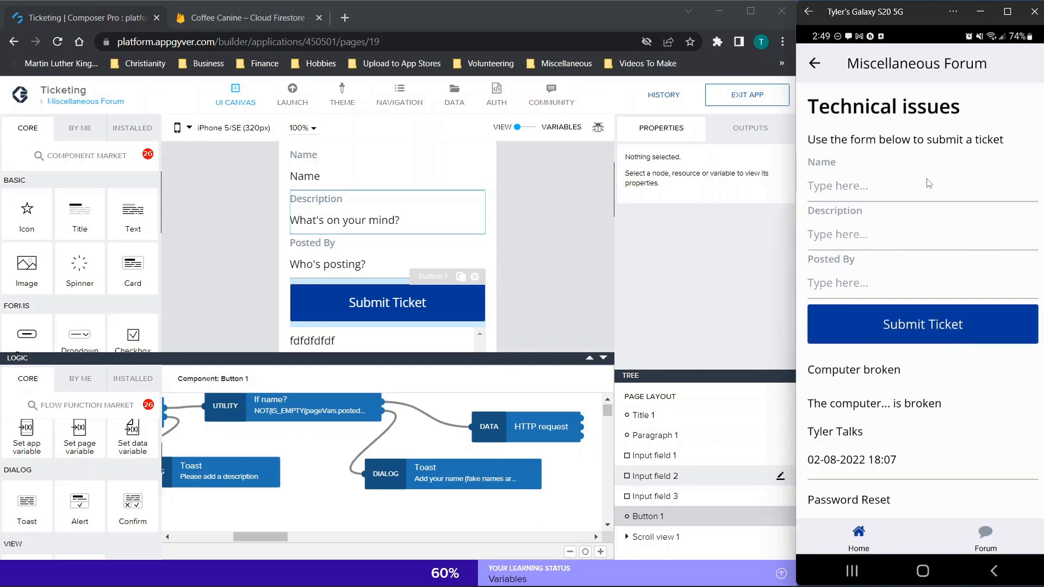
{"action": "left_click", "coordinate": [858, 197]}
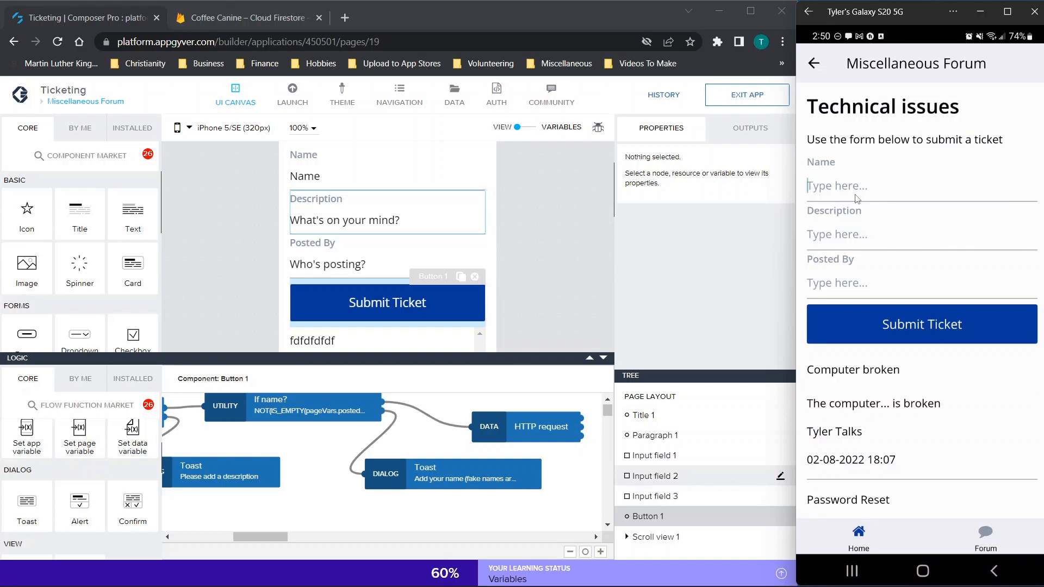
{"action": "type", "text": "Network down"}
{"action": "left_click", "coordinate": [847, 237]}
{"action": "type", "text": "I can't ge"}
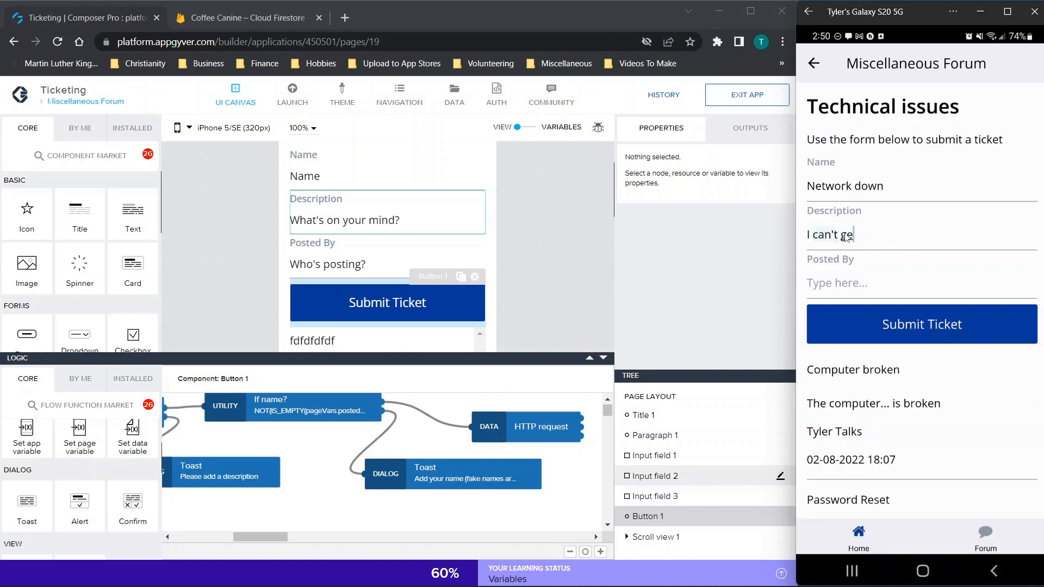
{"action": "type", "text": "t on the internet"}
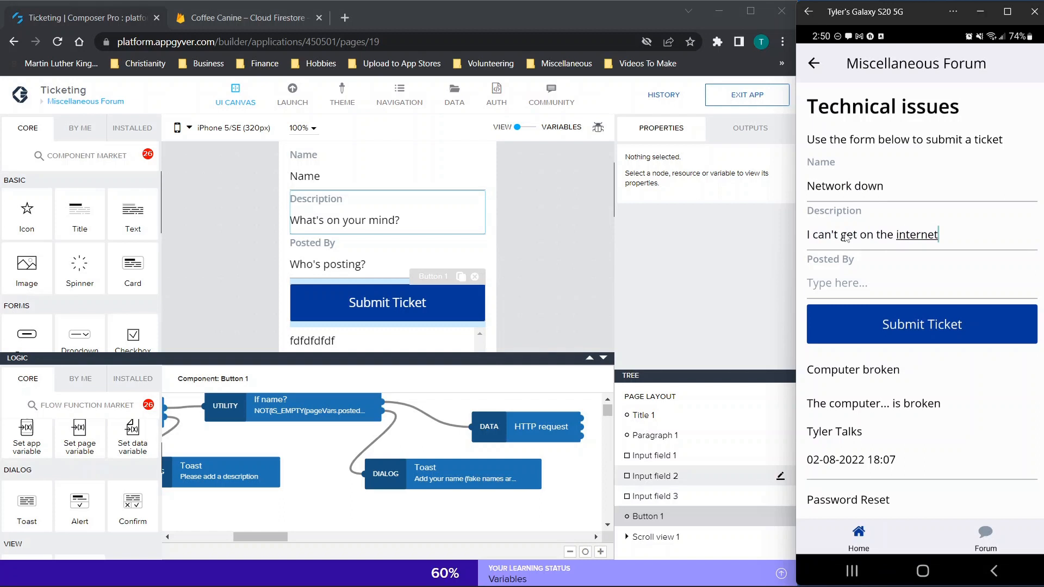
{"action": "left_click", "coordinate": [916, 283]}
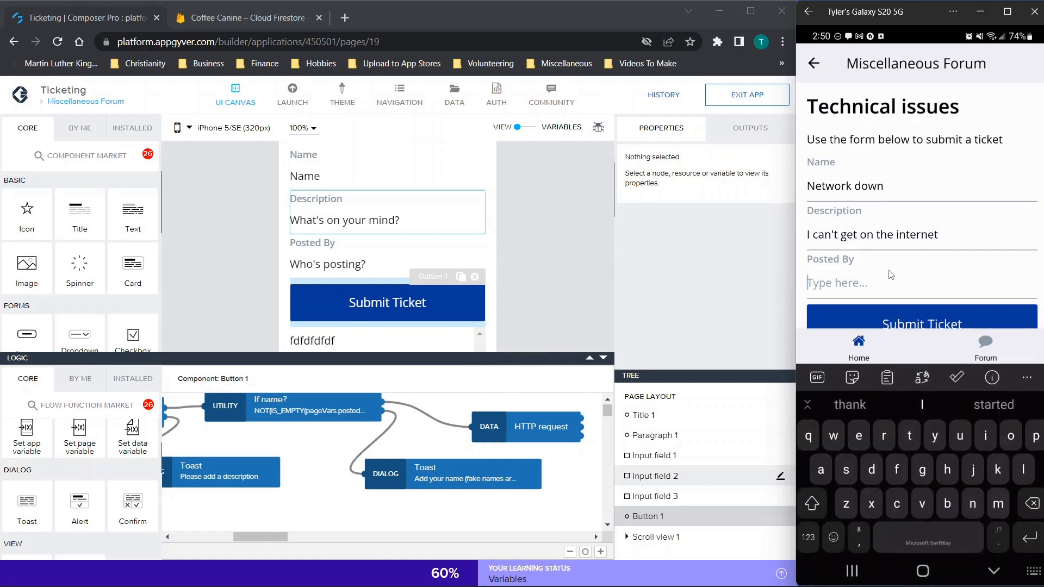
{"action": "type", "text": "ttyler"}
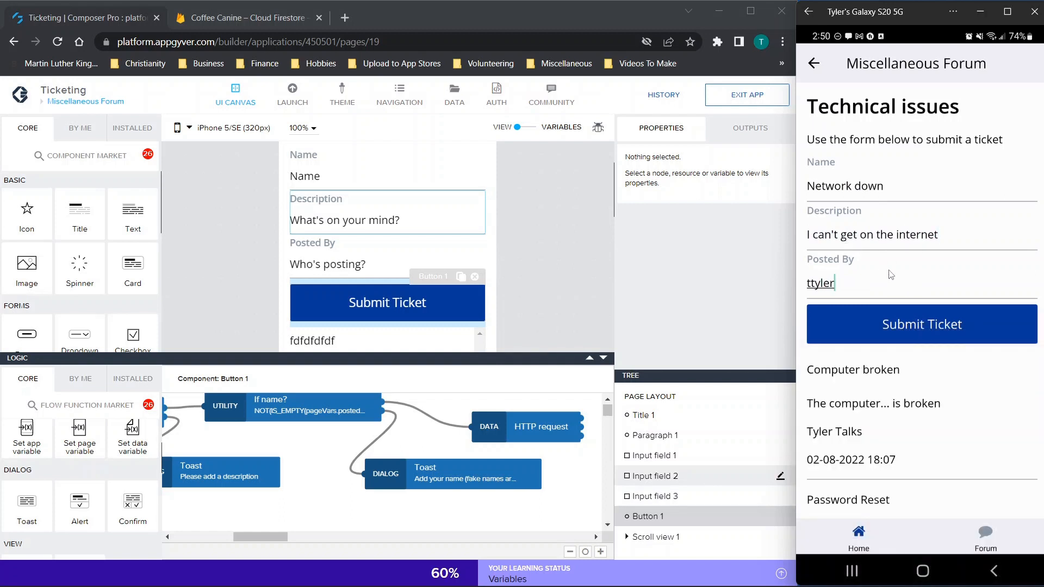
{"action": "left_click", "coordinate": [815, 284]}
{"action": "key", "text": "BackSpace"}
{"action": "left_click", "coordinate": [915, 325]}
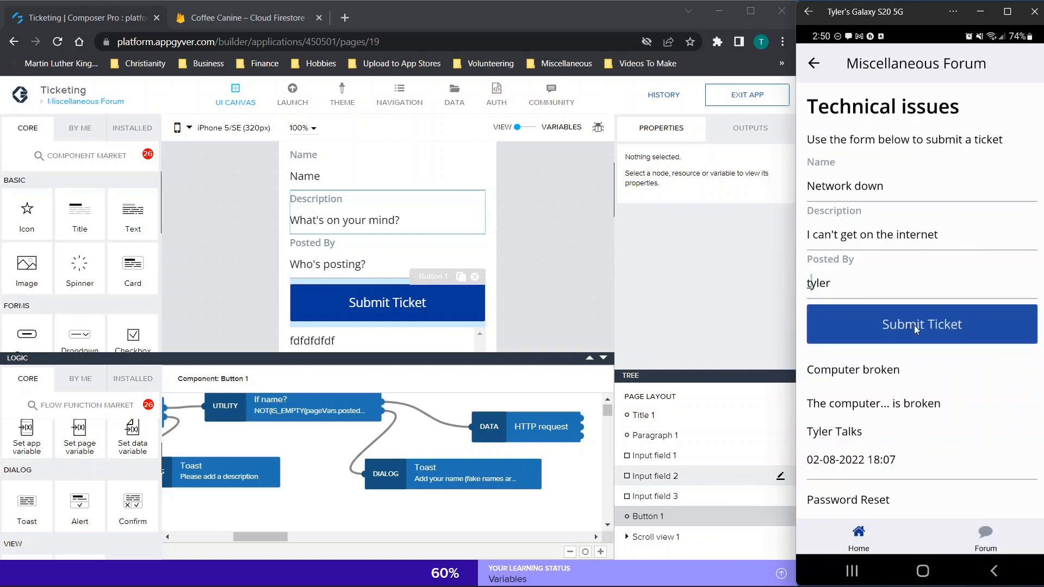
Step: Scroll the ticket list to find the new Network down ticket
{"action": "scroll", "coordinate": [898, 358], "scroll_direction": "down", "scroll_amount": 2}
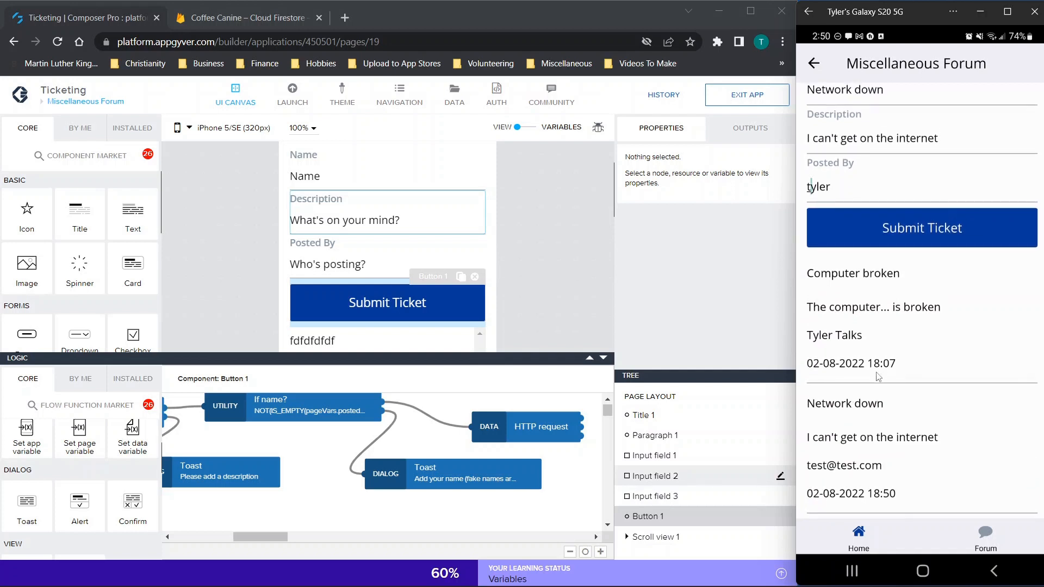
{"action": "scroll", "coordinate": [877, 377], "scroll_direction": "down", "scroll_amount": 2}
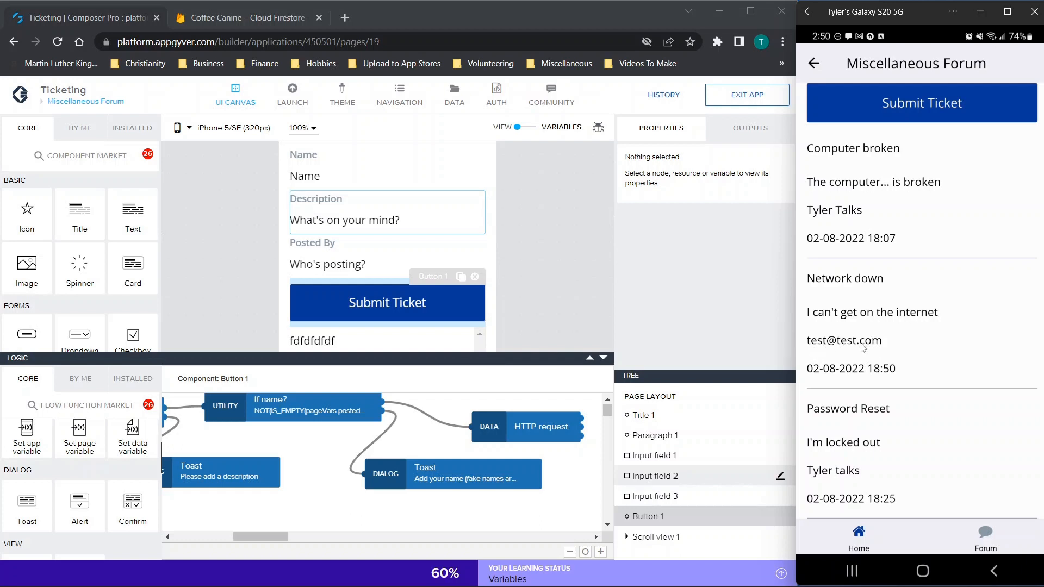
{"action": "scroll", "coordinate": [886, 342], "scroll_direction": "up", "scroll_amount": 2}
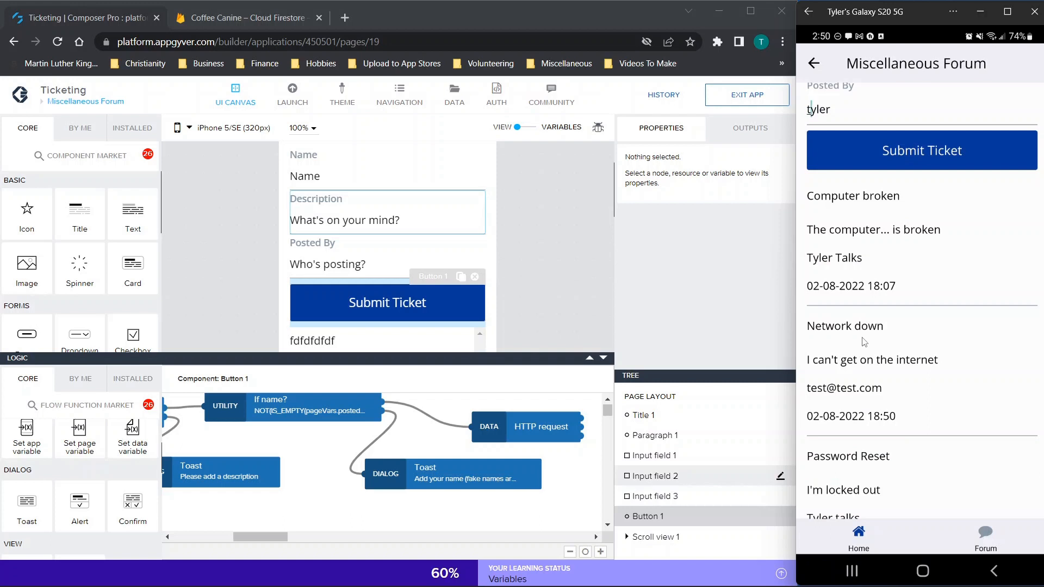
{"action": "scroll", "coordinate": [546, 233], "scroll_direction": "up", "scroll_amount": 2}
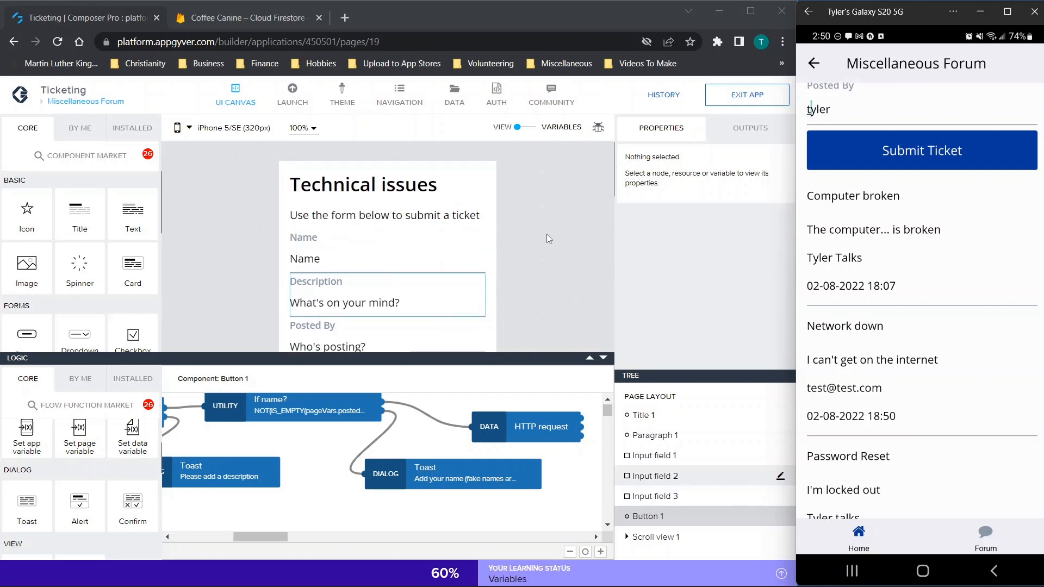
Step: Inspect the Posted By field, then the Submit Ticket button's logic and its HTTP request node
{"action": "scroll", "coordinate": [357, 332], "scroll_direction": "down", "scroll_amount": 1}
{"action": "left_click", "coordinate": [354, 321]}
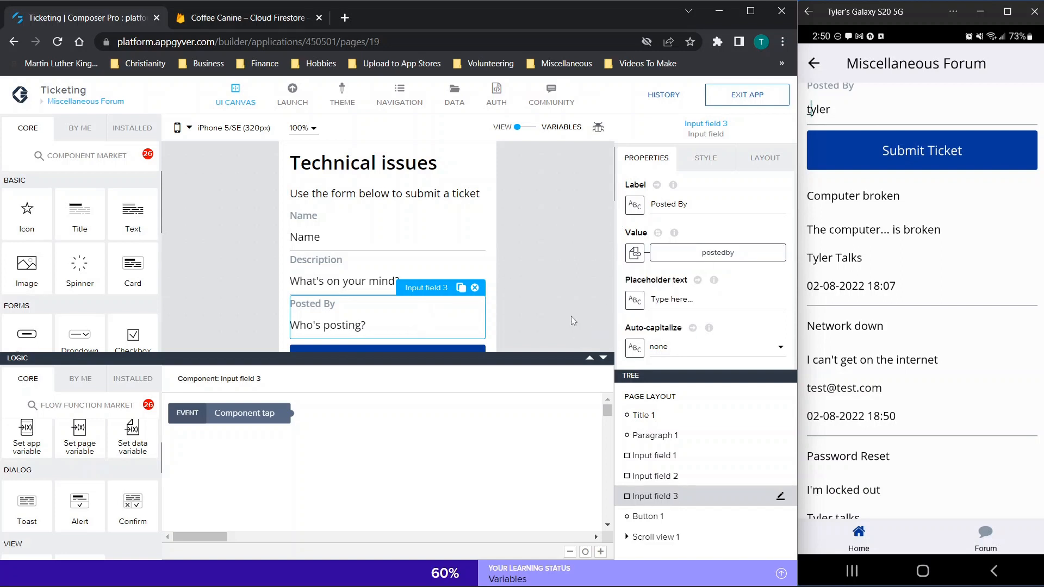
{"action": "scroll", "coordinate": [571, 321], "scroll_direction": "down", "scroll_amount": 2}
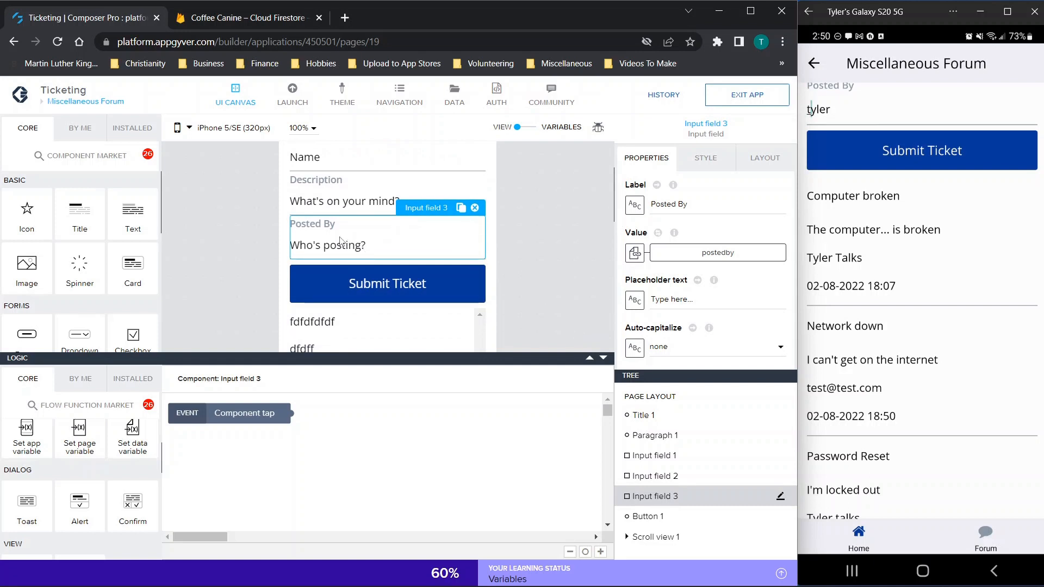
{"action": "left_click", "coordinate": [350, 286]}
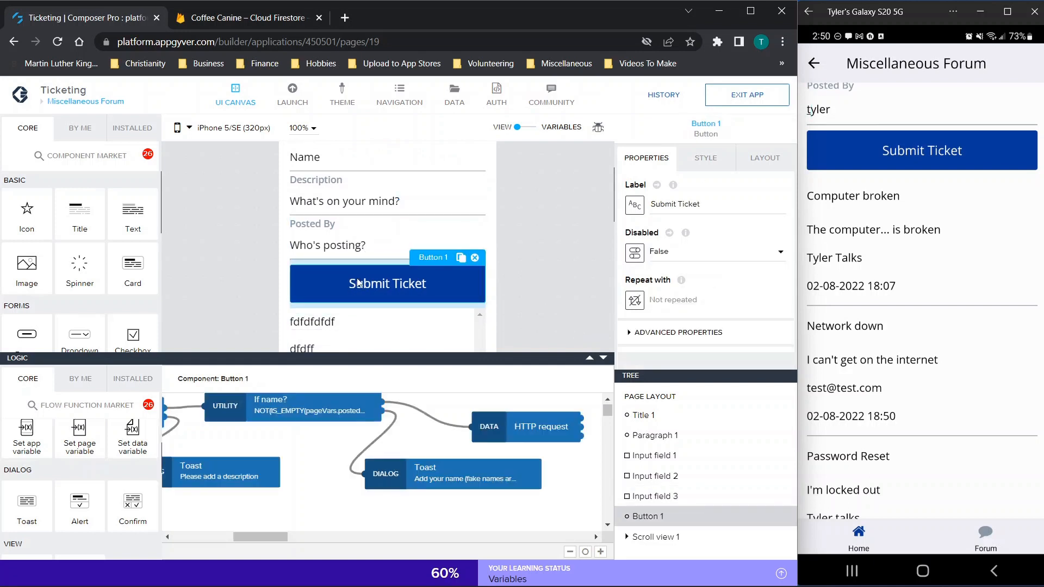
{"action": "left_click", "coordinate": [513, 438]}
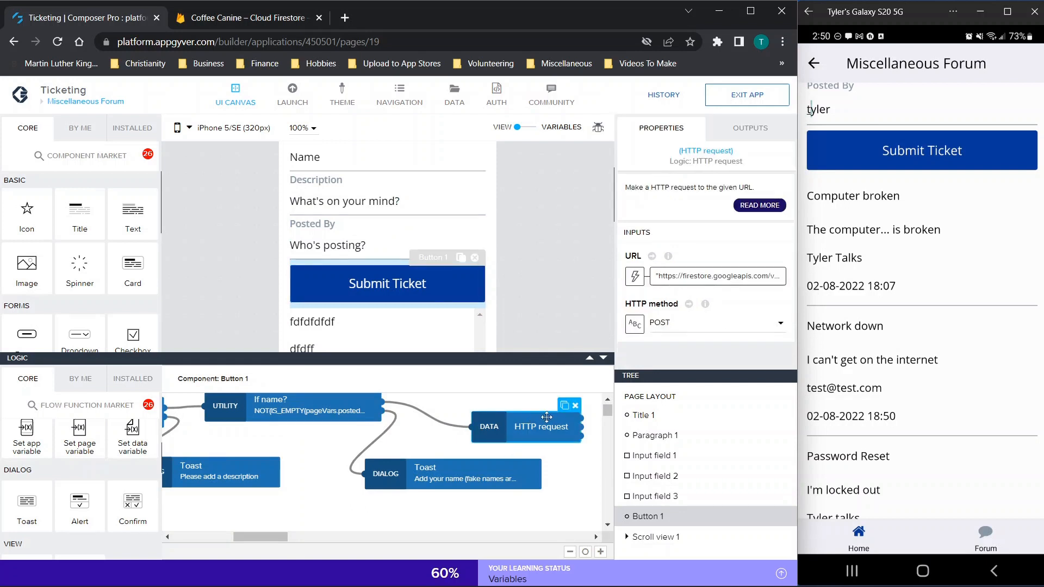
Step: Review the HTTP request's URL, headers and body formulas, confirming CreatedBy uses appVars.Username
{"action": "left_click", "coordinate": [634, 277]}
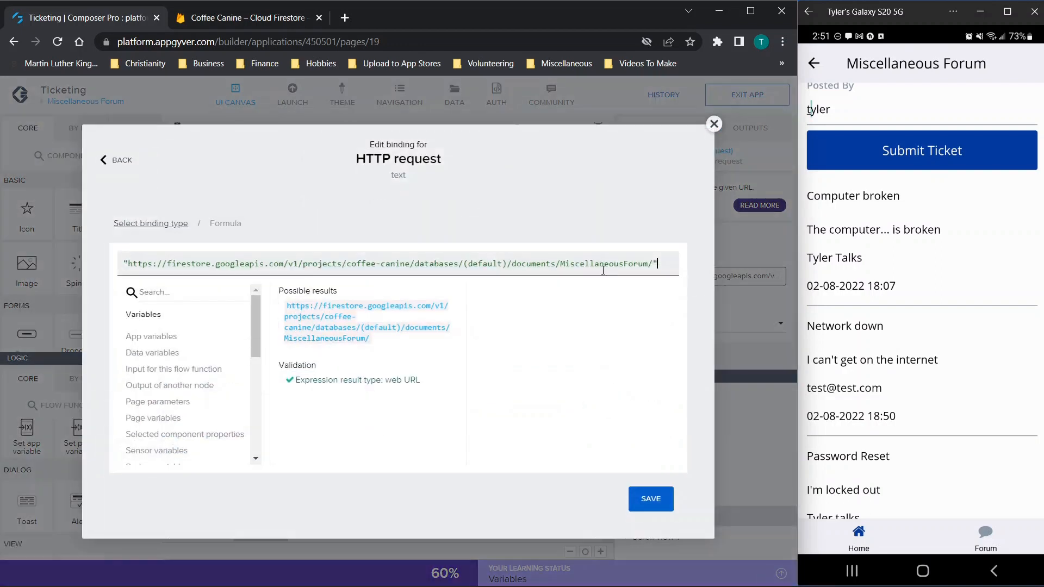
{"action": "scroll", "coordinate": [740, 318], "scroll_direction": "down", "scroll_amount": 2}
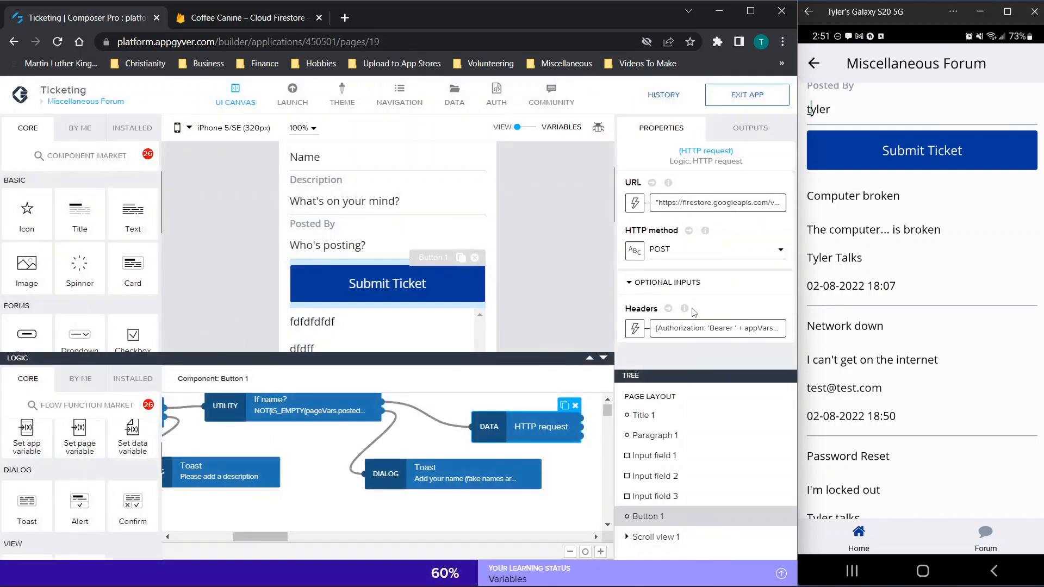
{"action": "left_click", "coordinate": [723, 328]}
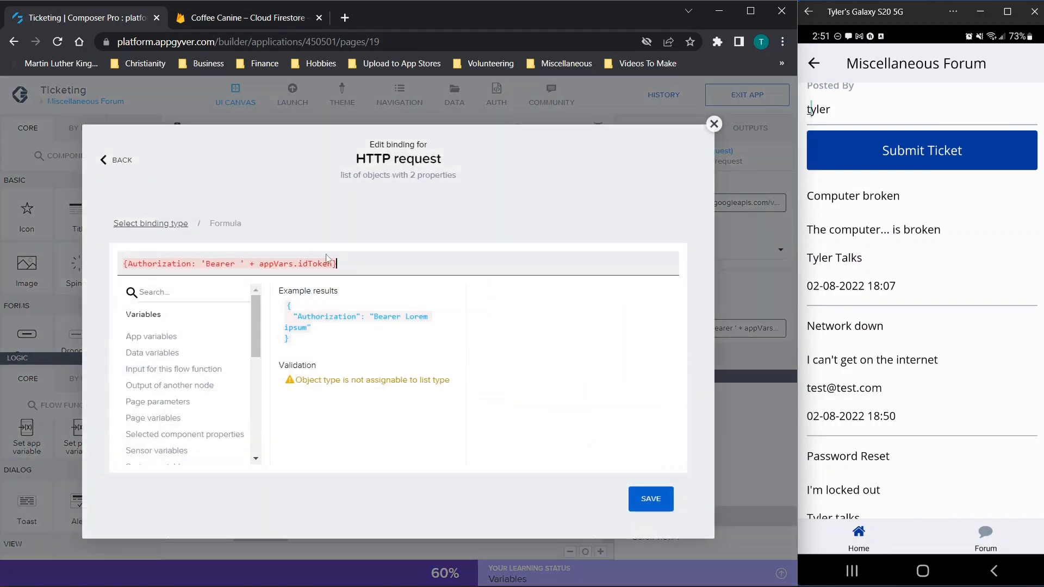
{"action": "left_click", "coordinate": [714, 124]}
{"action": "left_click", "coordinate": [686, 241]}
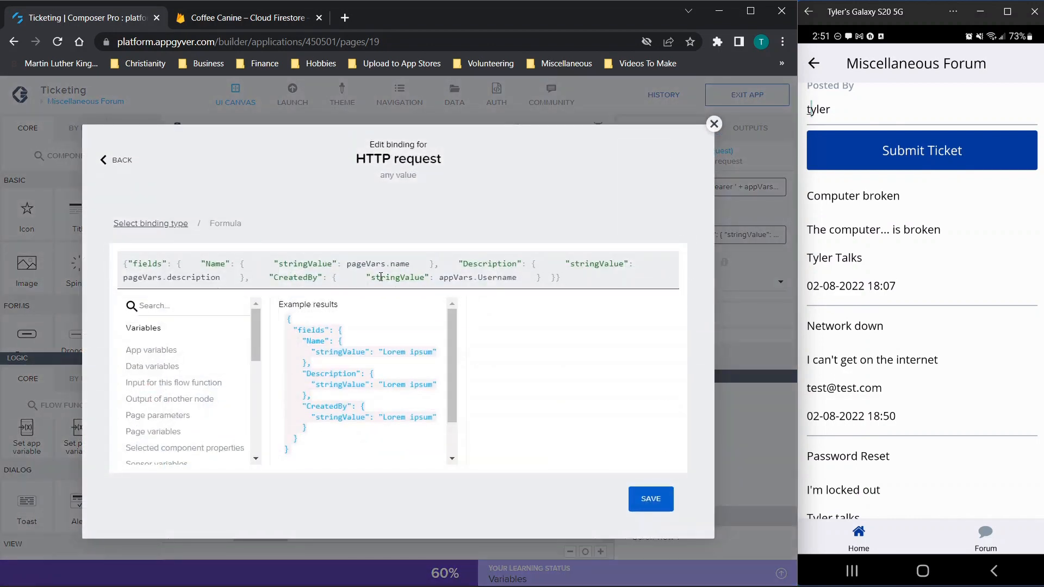
{"action": "left_click_drag", "start_coordinate": [266, 277], "coordinate": [323, 279]}
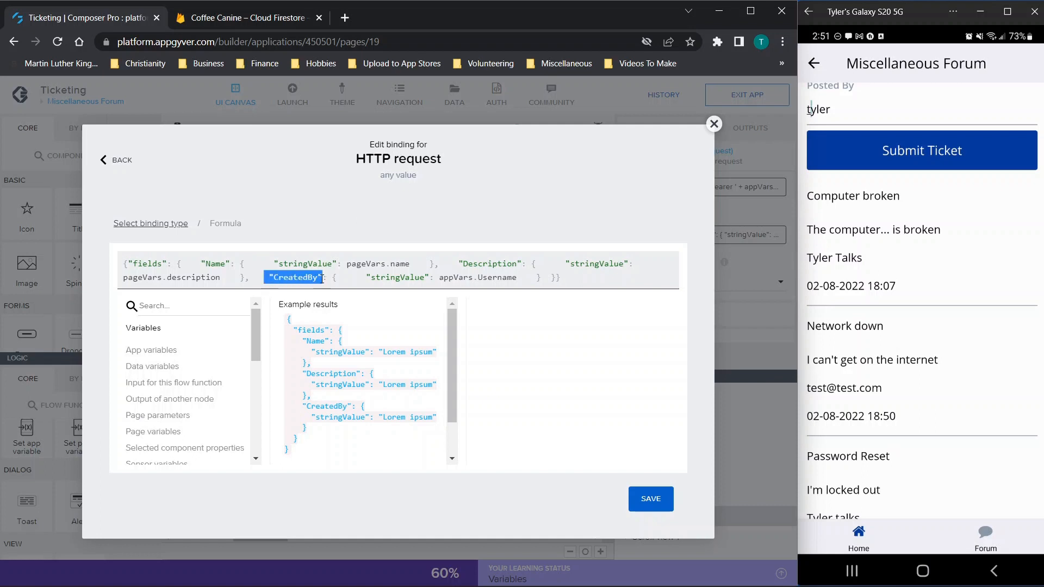
{"action": "left_click_drag", "start_coordinate": [439, 278], "coordinate": [520, 277]}
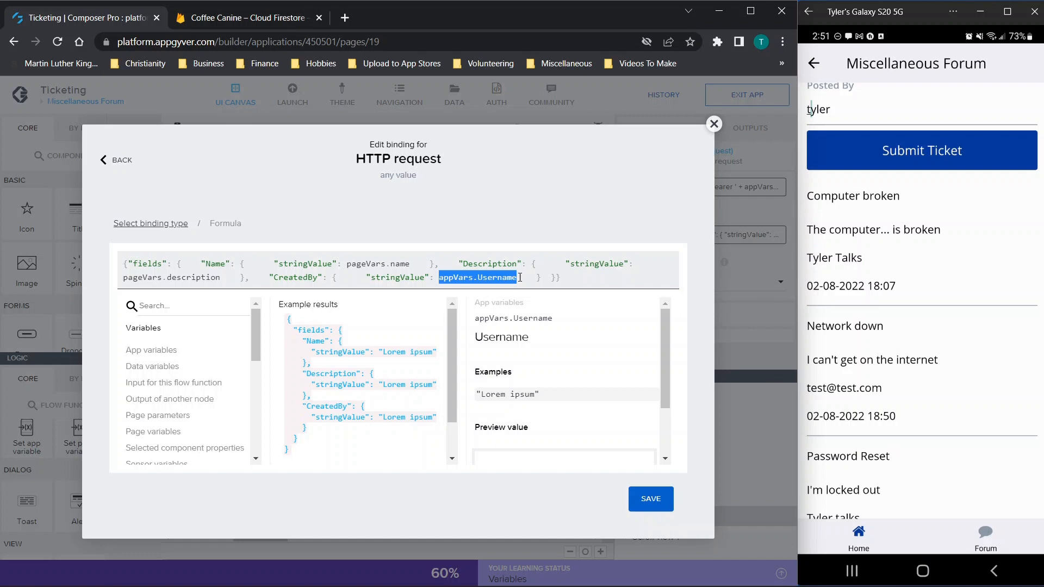
{"action": "left_click", "coordinate": [714, 124]}
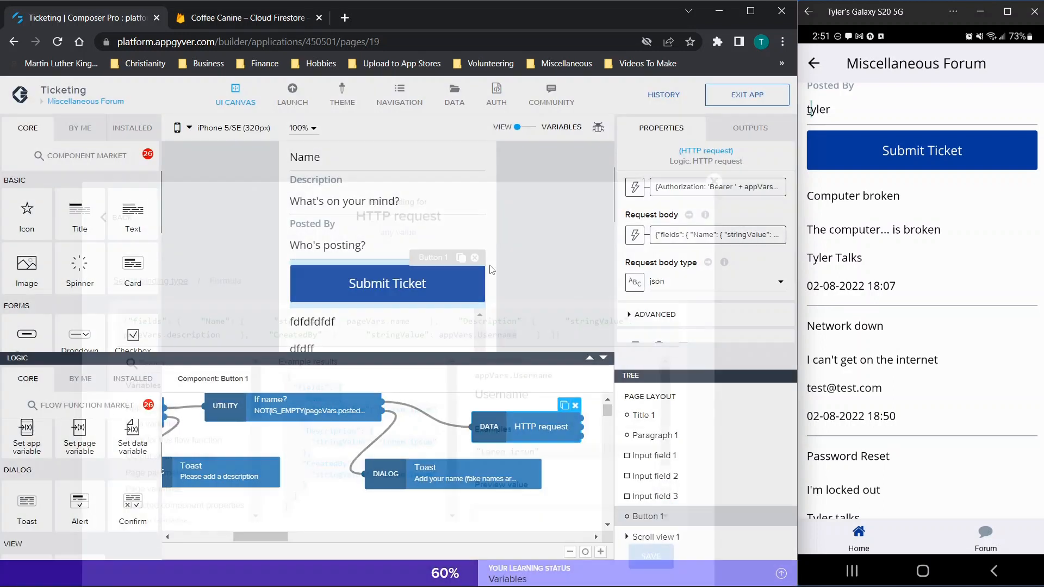
Step: Recheck the Posted By field's settings and select the Submit Ticket button to see its logic
{"action": "left_click", "coordinate": [344, 247]}
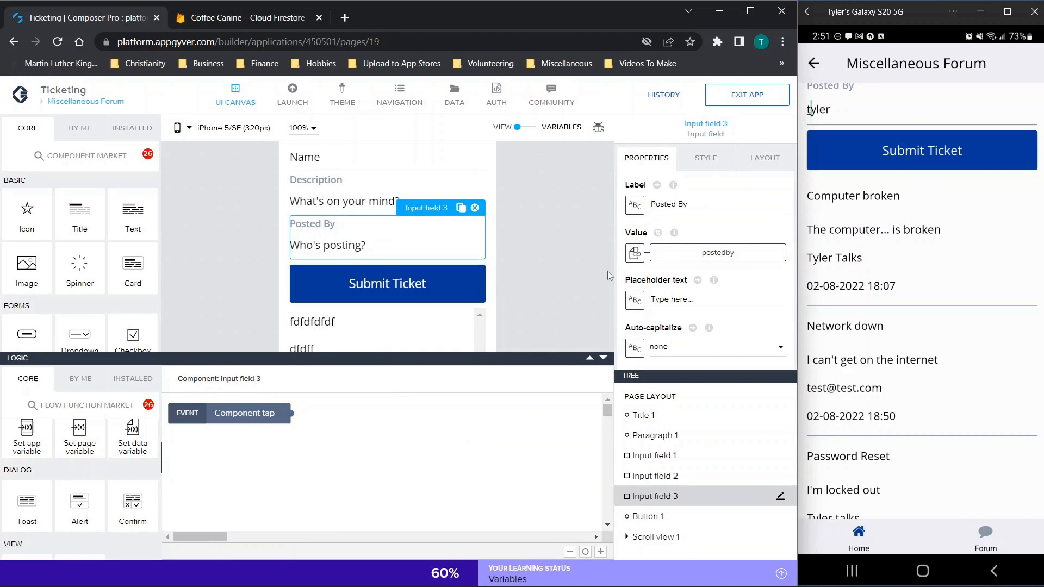
{"action": "scroll", "coordinate": [971, 363], "scroll_direction": "up", "scroll_amount": 2}
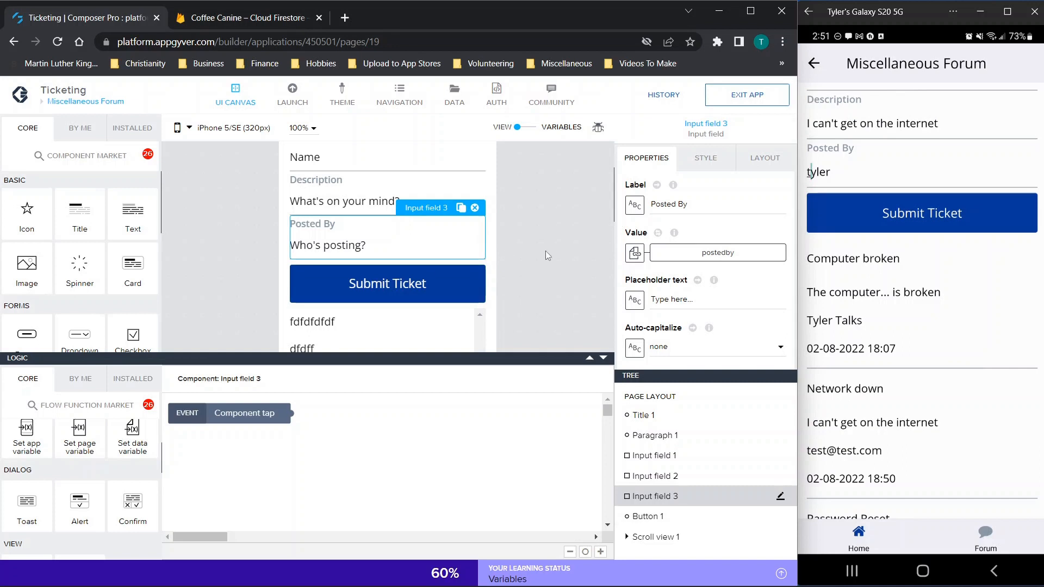
{"action": "scroll", "coordinate": [934, 324], "scroll_direction": "down", "scroll_amount": 2}
{"action": "scroll", "coordinate": [934, 325], "scroll_direction": "up", "scroll_amount": 4}
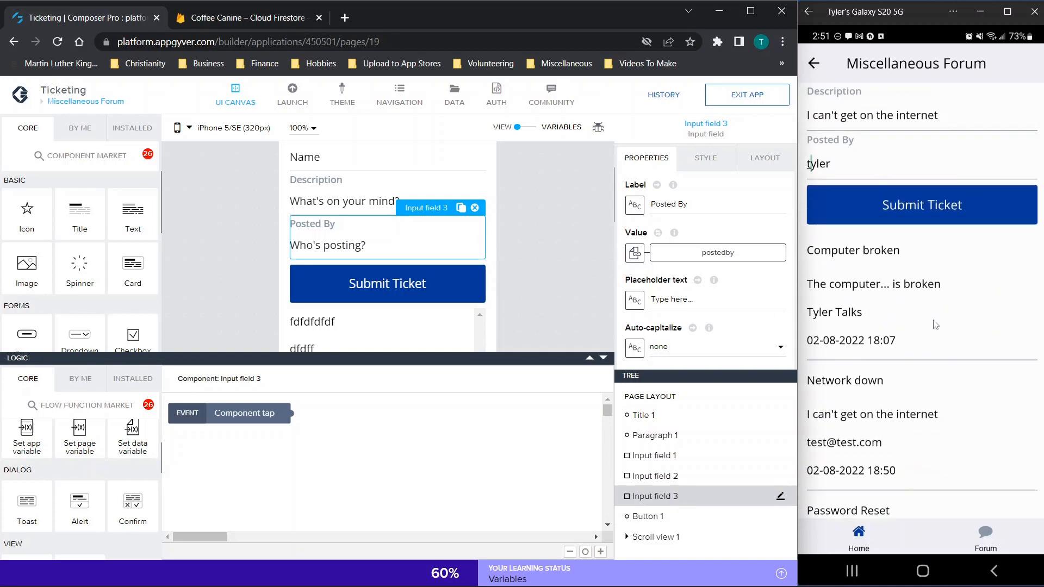
{"action": "scroll", "coordinate": [933, 324], "scroll_direction": "up", "scroll_amount": 1}
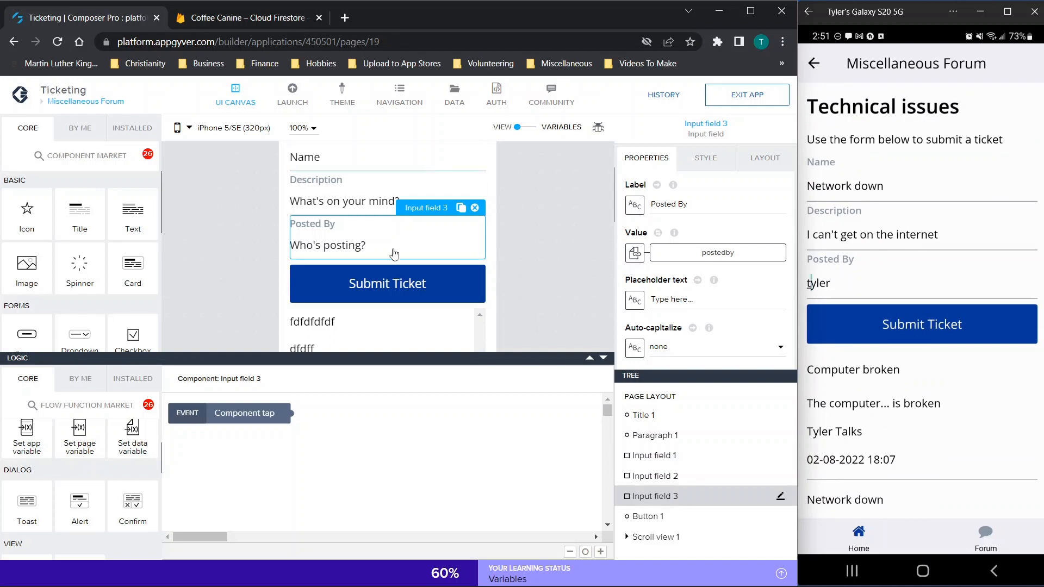
{"action": "left_click", "coordinate": [435, 274]}
Step: In Cloud Firestore, start a new collection 'Testing' with a first document ID 'Testing'
{"action": "left_click", "coordinate": [285, 16]}
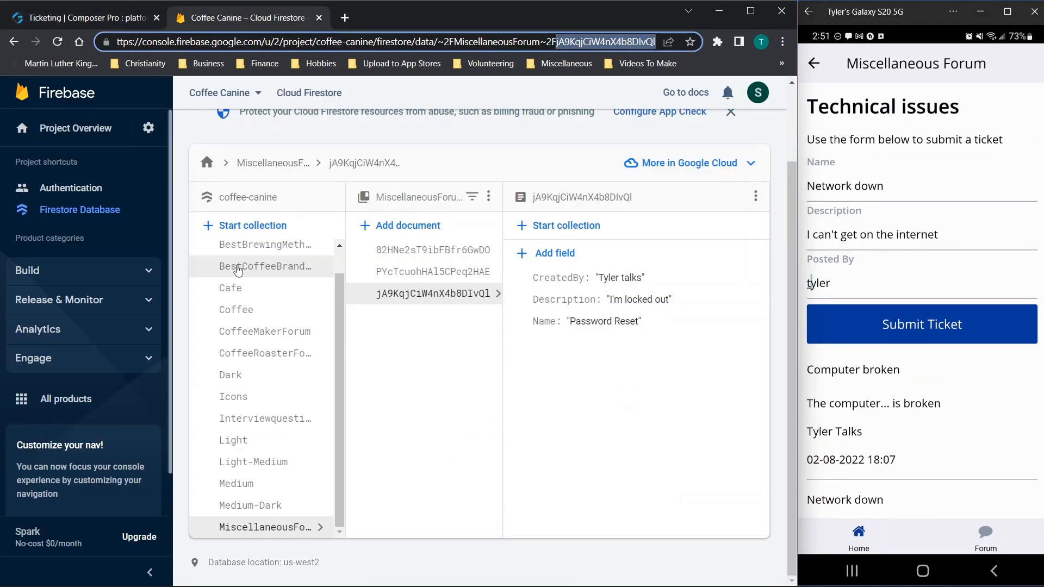
{"action": "left_click", "coordinate": [239, 227]}
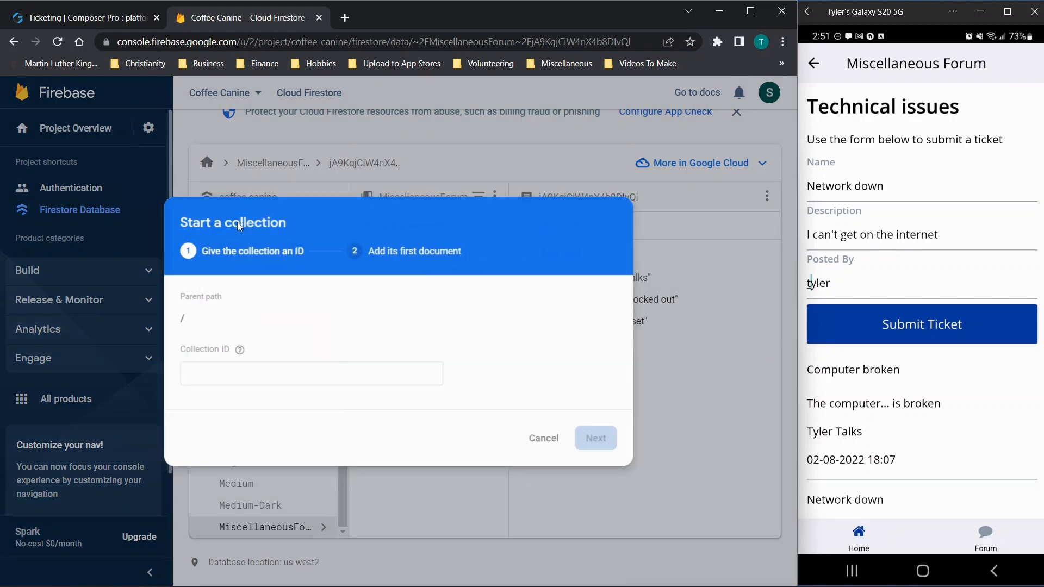
{"action": "left_click", "coordinate": [265, 380]}
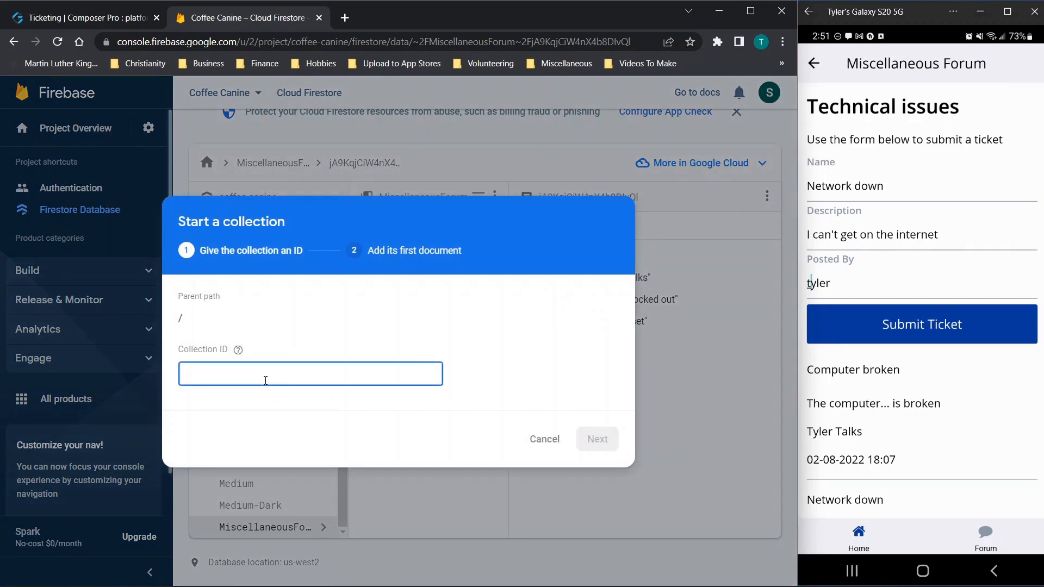
{"action": "type", "text": "Testing"}
{"action": "left_click", "coordinate": [597, 439]}
{"action": "left_click", "coordinate": [249, 332]}
{"action": "type", "text": "Testing"}
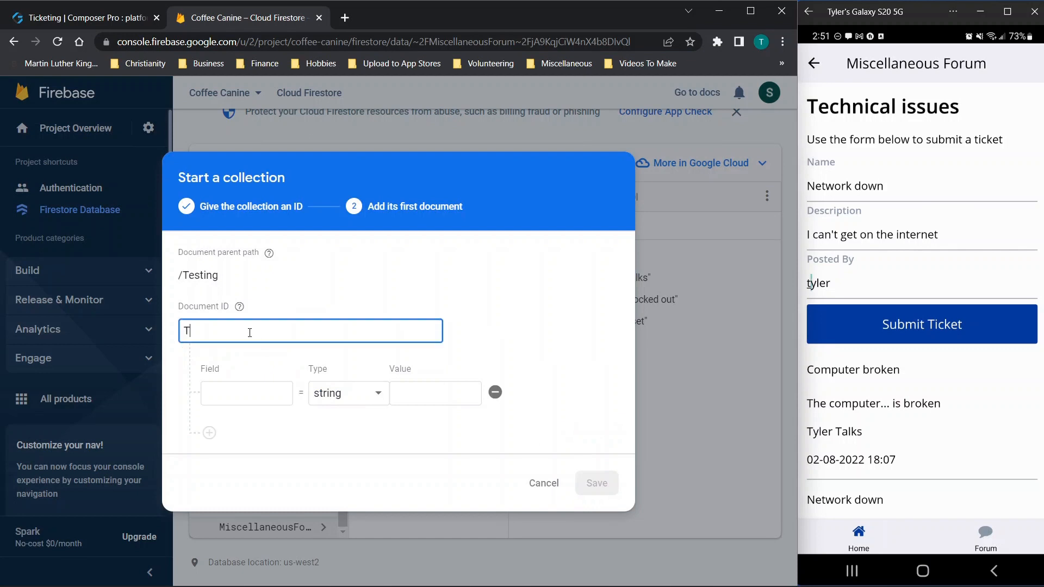
Step: Add empty string fields Name1 and Name2 to the document and save the collection
{"action": "left_click", "coordinate": [279, 396]}
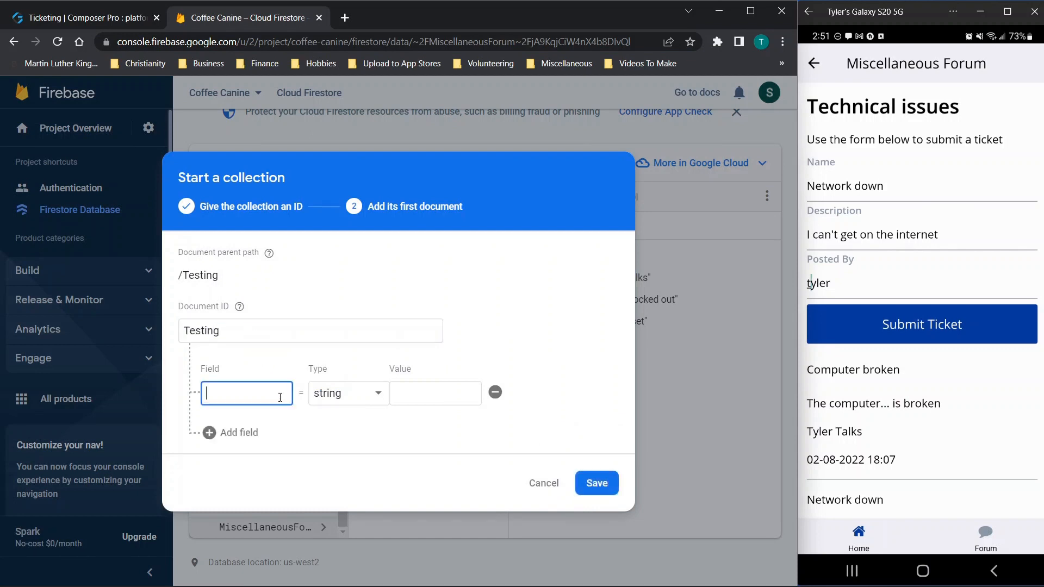
{"action": "type", "text": "Name"}
{"action": "key", "text": "Tab"}
{"action": "left_click", "coordinate": [279, 398]}
{"action": "type", "text": "1"}
{"action": "left_click", "coordinate": [206, 430]}
{"action": "type", "text": "Name"}
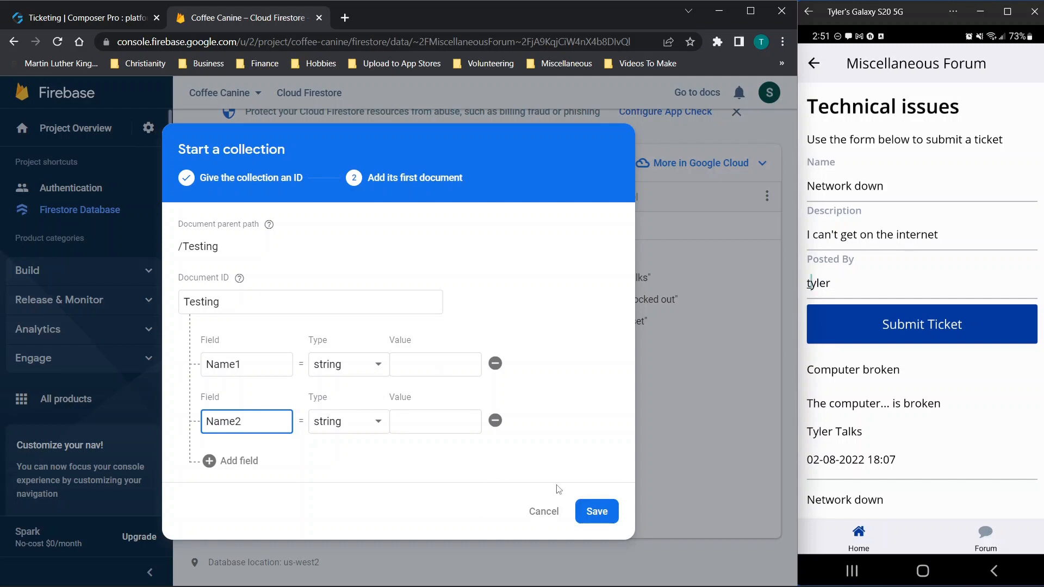
{"action": "left_click", "coordinate": [597, 511]}
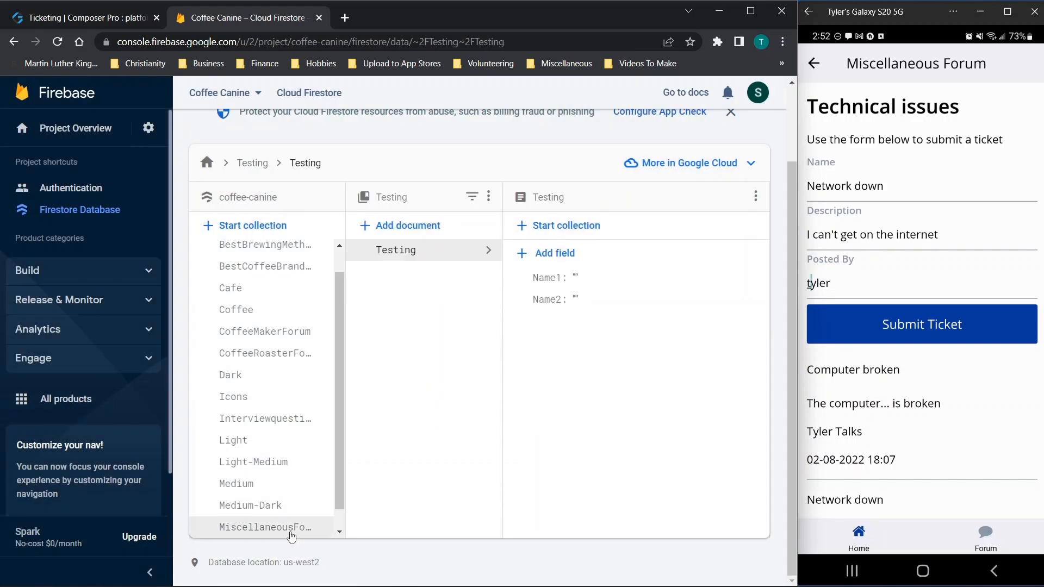
Step: Browse the MiscellaneousForum and Testing collections, then return to the Composer Pro builder
{"action": "scroll", "coordinate": [282, 530], "scroll_direction": "down", "scroll_amount": 1}
{"action": "left_click", "coordinate": [249, 511]}
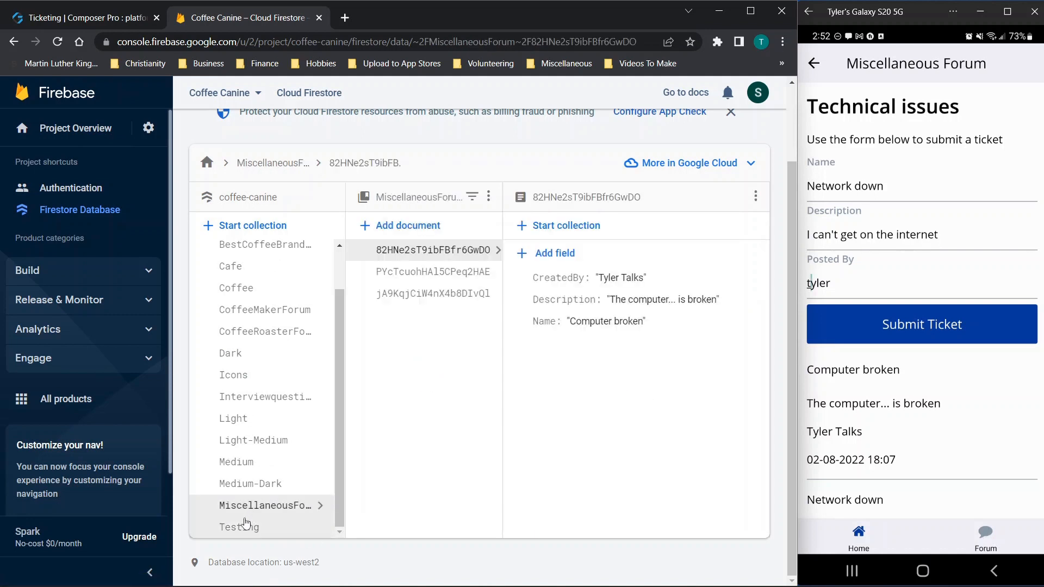
{"action": "left_click", "coordinate": [245, 530]}
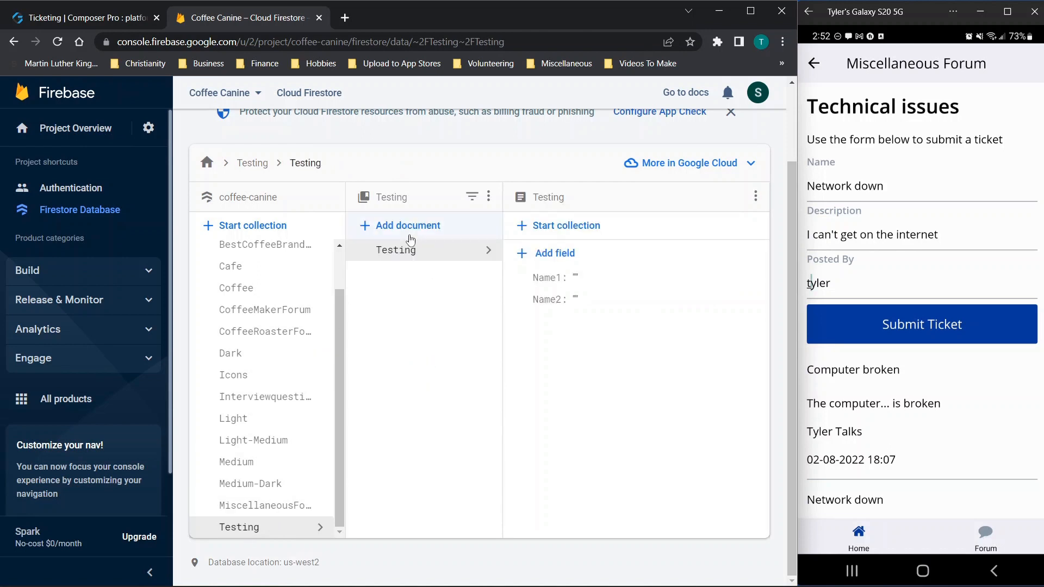
{"action": "left_click", "coordinate": [100, 19]}
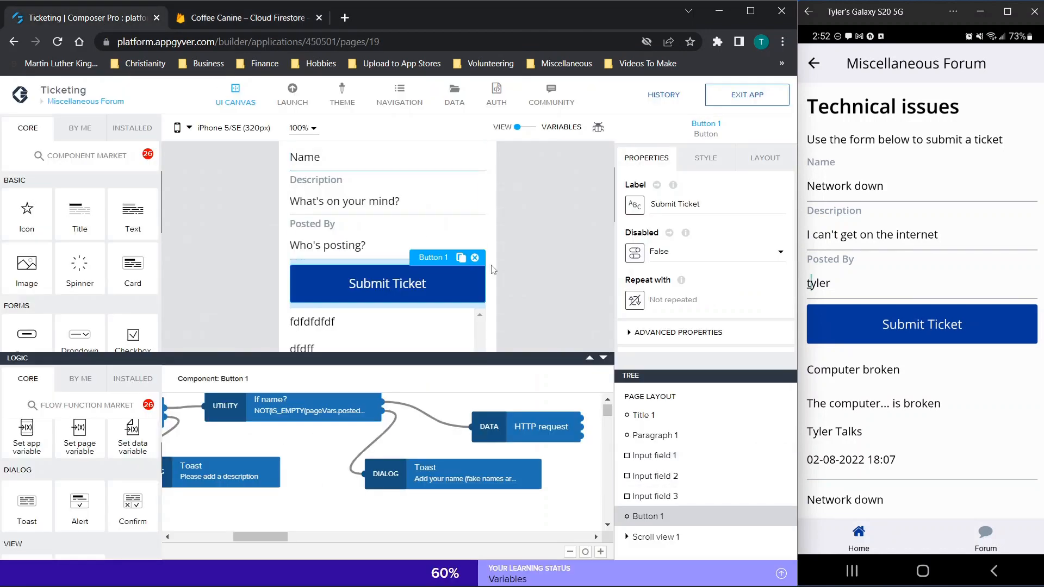
Step: Review the Submit Ticket button's HTTP request URL formula, confirming it targets MiscellaneousForum
{"action": "scroll", "coordinate": [523, 246], "scroll_direction": "up", "scroll_amount": 1}
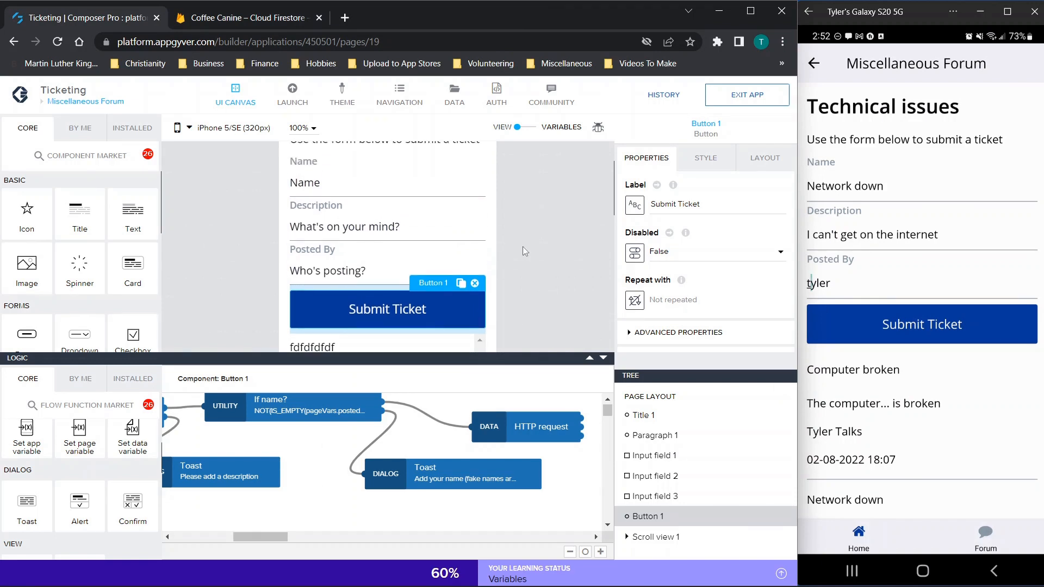
{"action": "scroll", "coordinate": [553, 309], "scroll_direction": "down", "scroll_amount": 1}
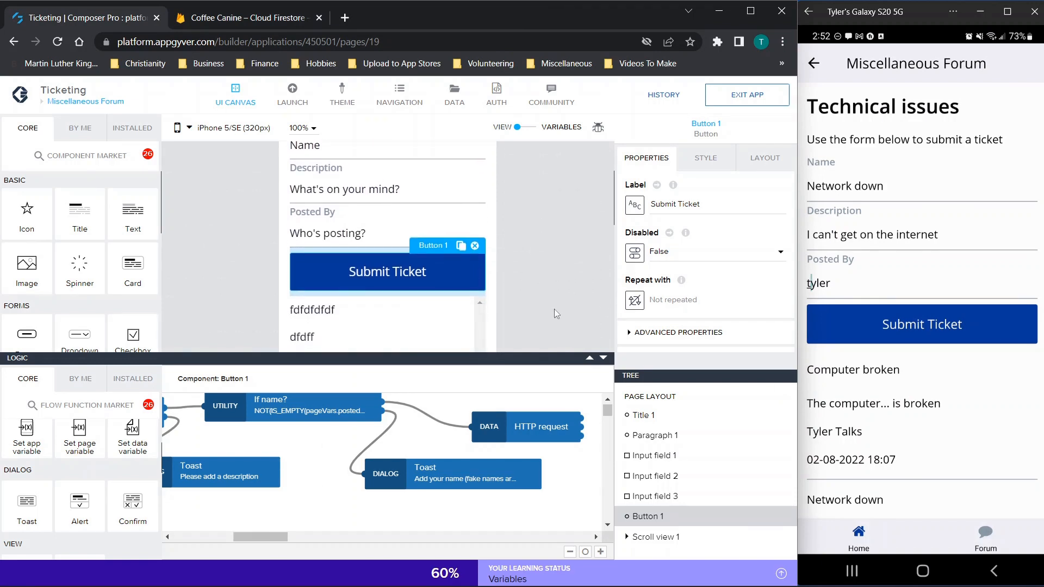
{"action": "left_click", "coordinate": [502, 297]}
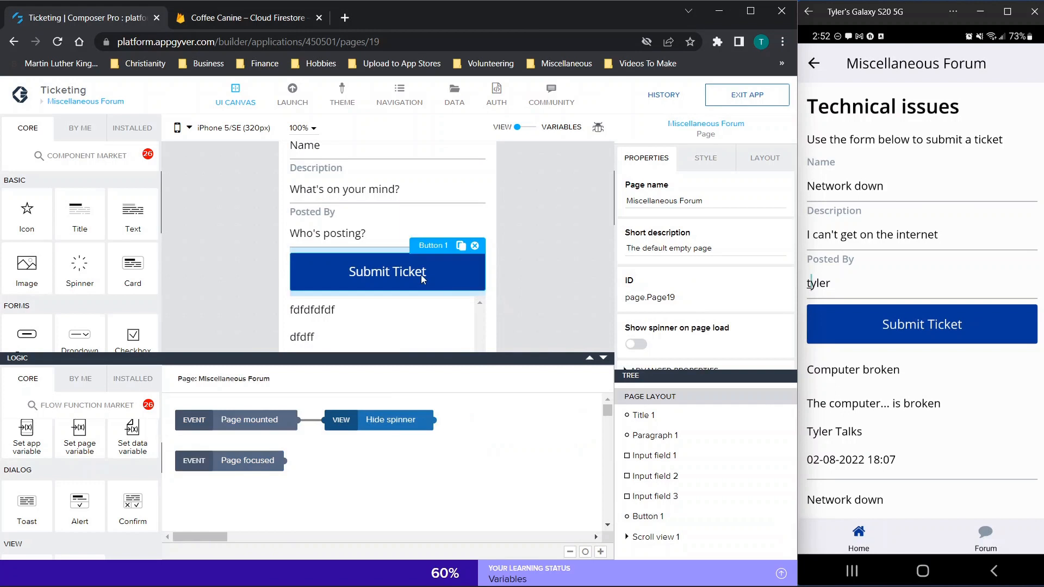
{"action": "left_click", "coordinate": [405, 283]}
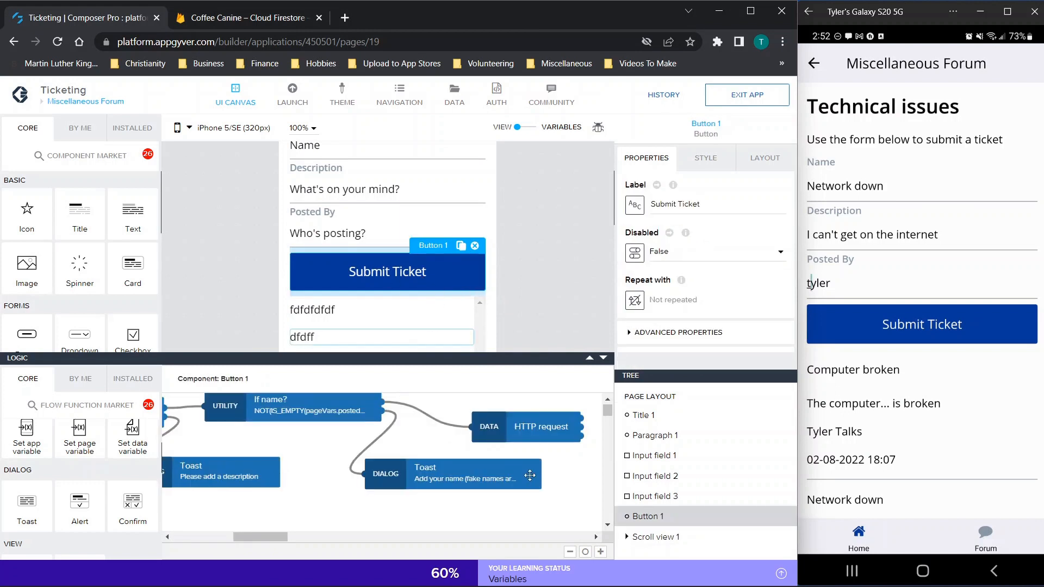
{"action": "left_click", "coordinate": [501, 435]}
{"action": "left_click", "coordinate": [683, 276]}
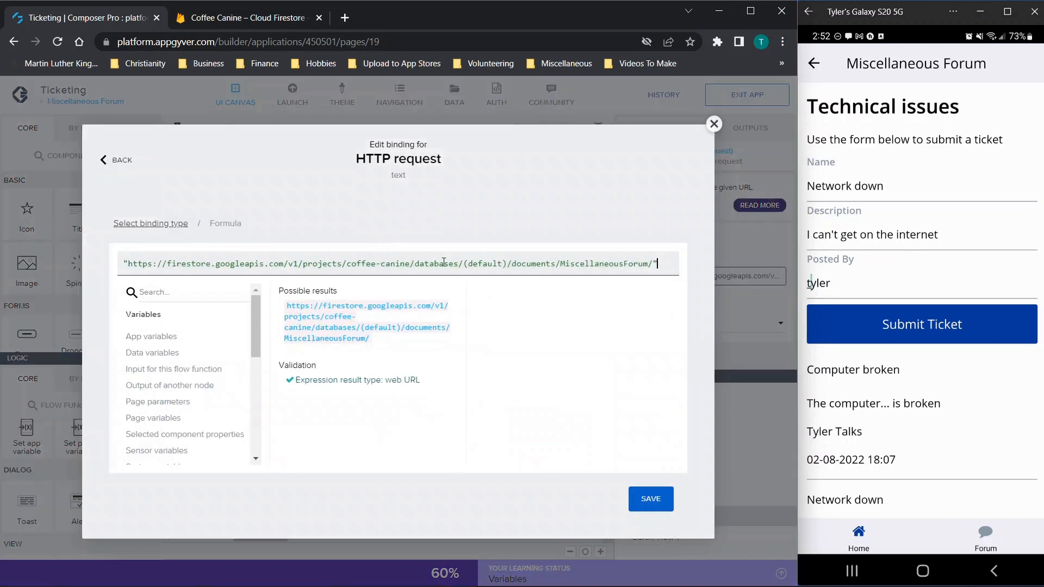
{"action": "left_click_drag", "start_coordinate": [560, 265], "coordinate": [648, 269]}
{"action": "left_click", "coordinate": [262, 15]}
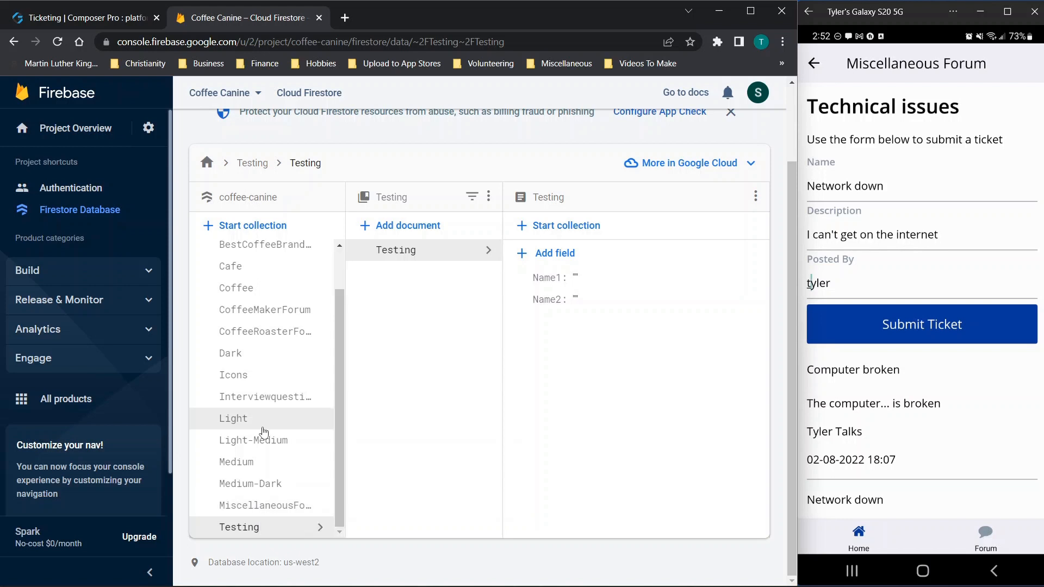
Step: In the phone preview, open the Technical issues forum and the Computer broken post's details
{"action": "scroll", "coordinate": [948, 377], "scroll_direction": "down", "scroll_amount": 4}
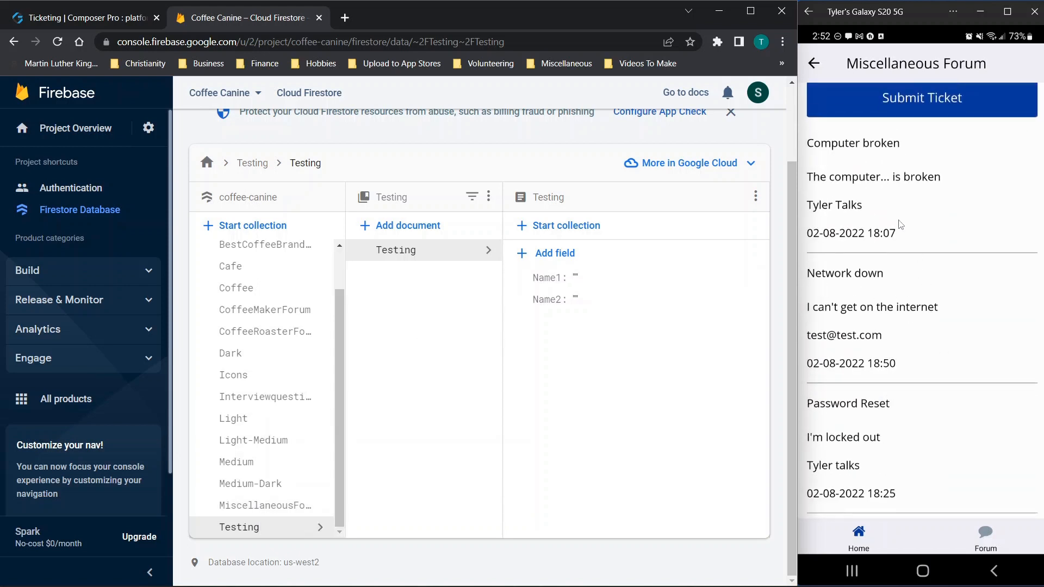
{"action": "left_click", "coordinate": [827, 100]}
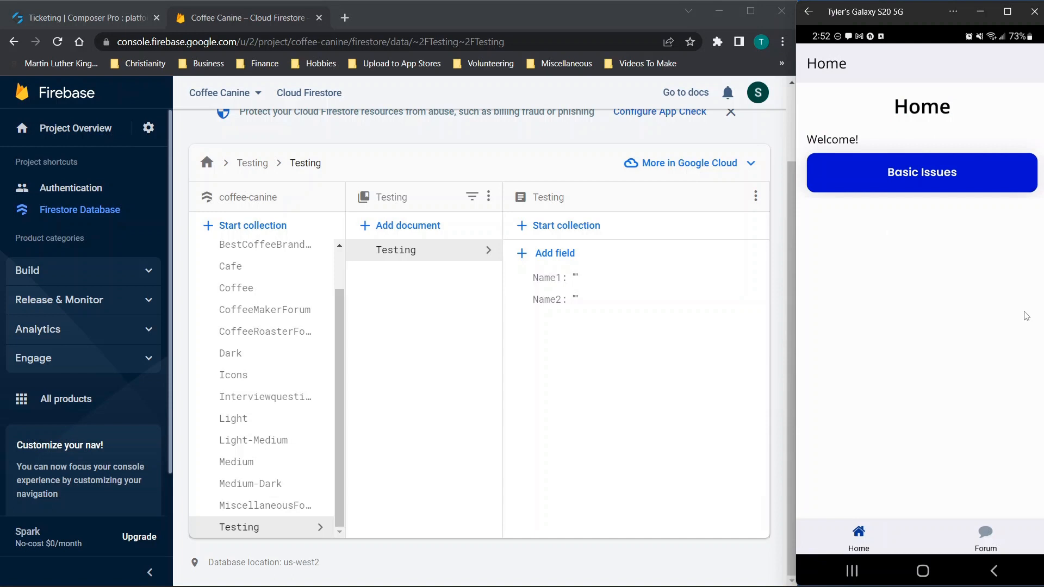
{"action": "left_click", "coordinate": [915, 188]}
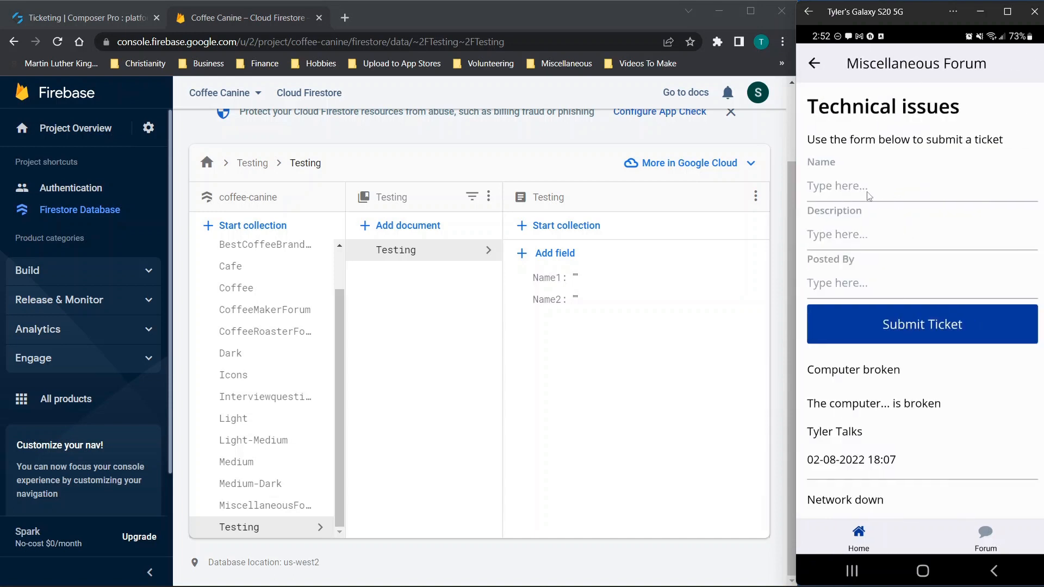
{"action": "left_click", "coordinate": [864, 372]}
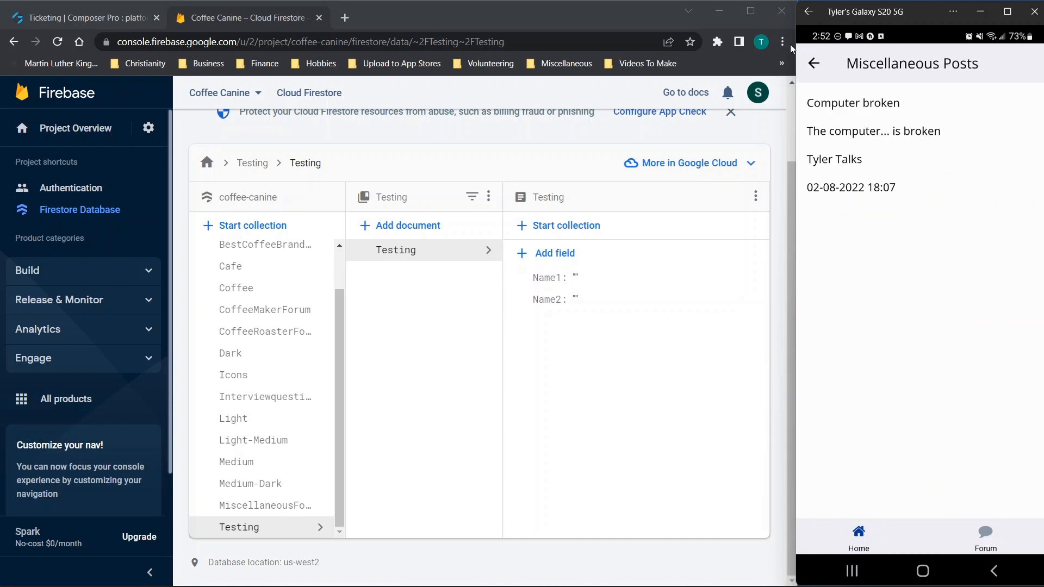
Step: View the Network down document in MiscellaneousForum, then go to the Authentication users list
{"action": "left_click", "coordinate": [265, 506]}
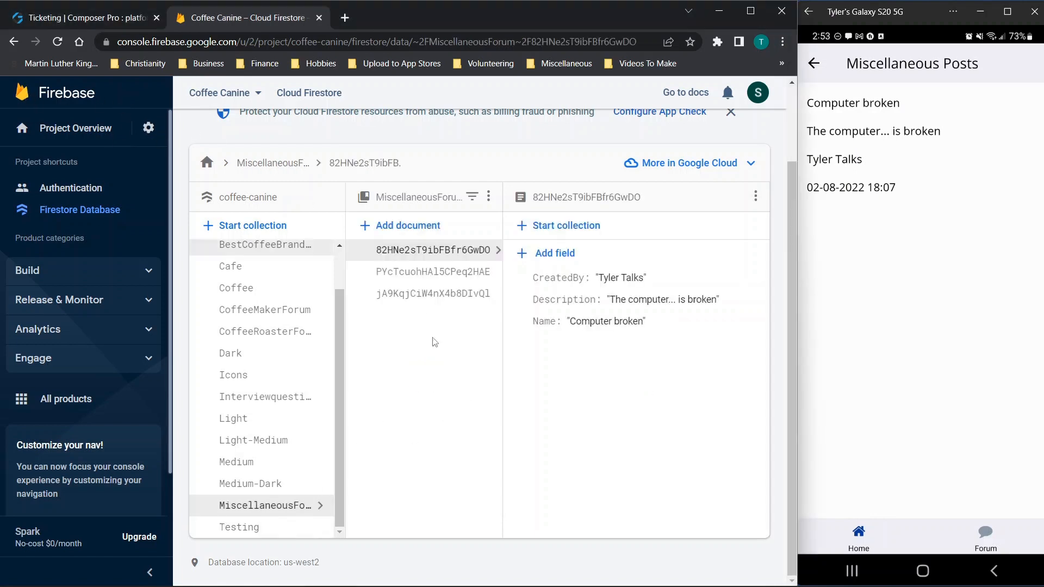
{"action": "left_click", "coordinate": [401, 272]}
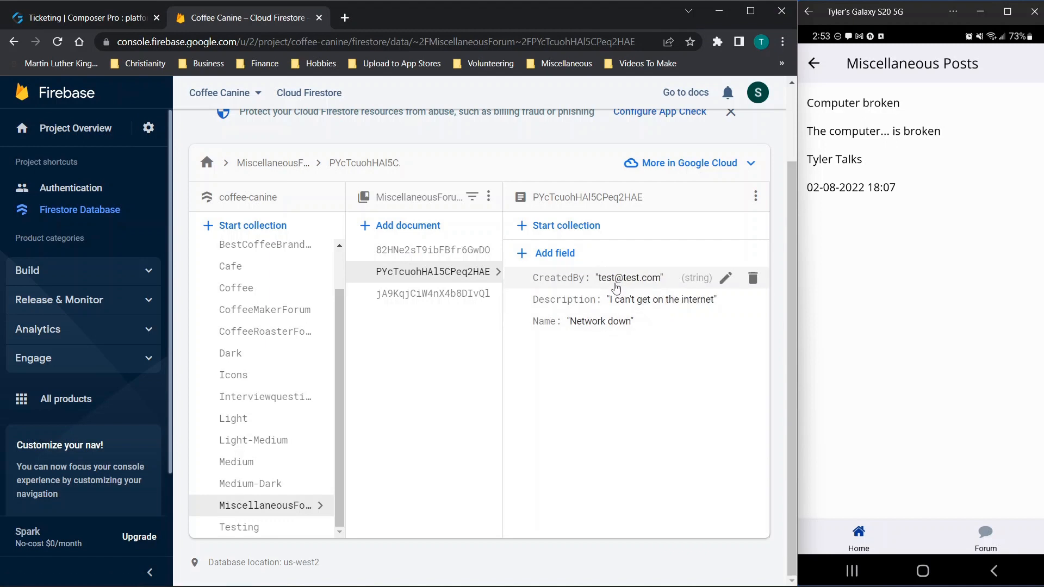
{"action": "left_click", "coordinate": [106, 187]}
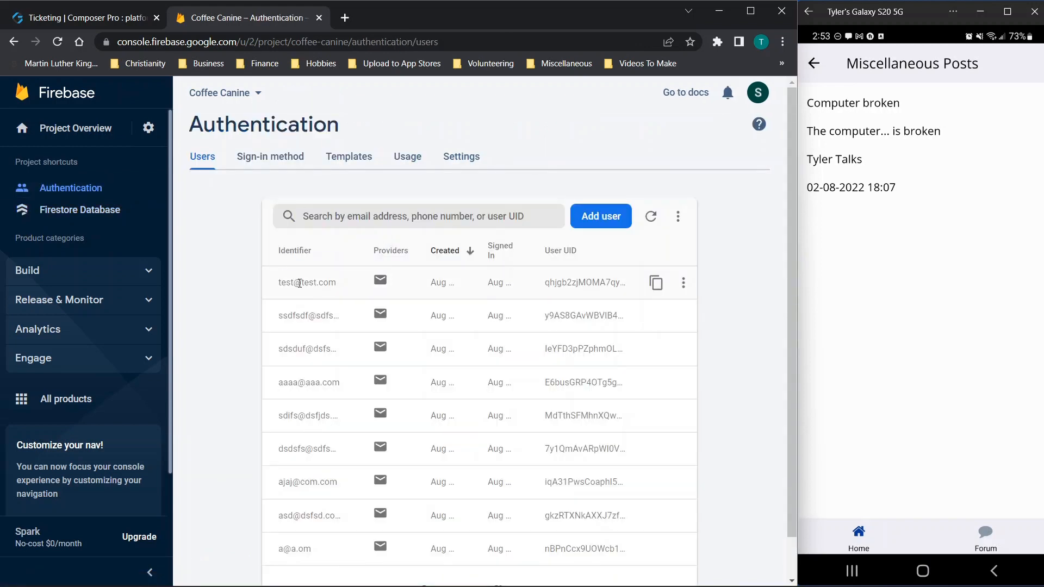
Step: Disable the test user's account and return the phone preview to its home screen
{"action": "left_click", "coordinate": [680, 282]}
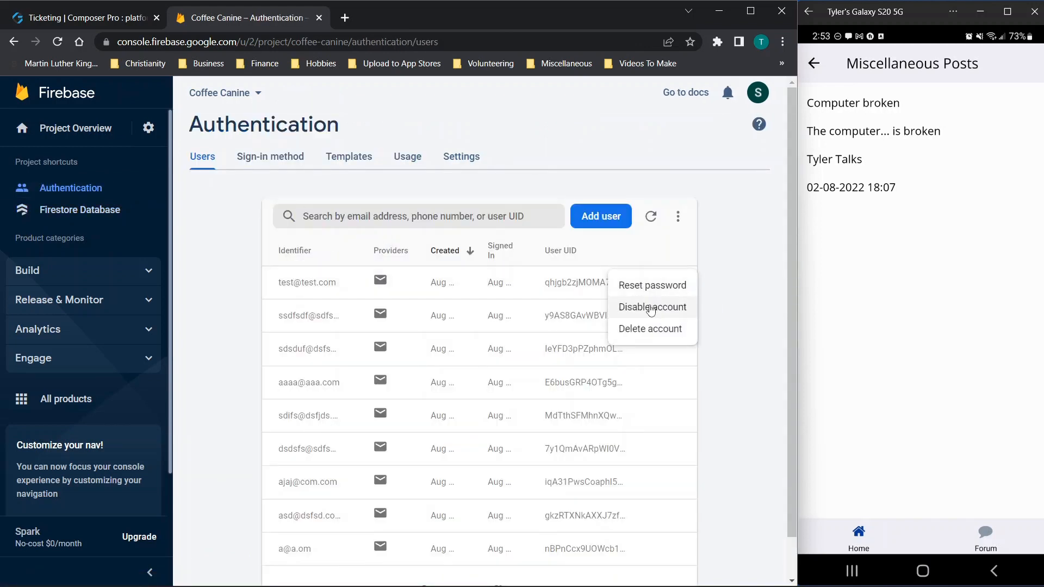
{"action": "left_click", "coordinate": [651, 308]}
{"action": "left_click", "coordinate": [527, 394]}
{"action": "left_click", "coordinate": [817, 66]}
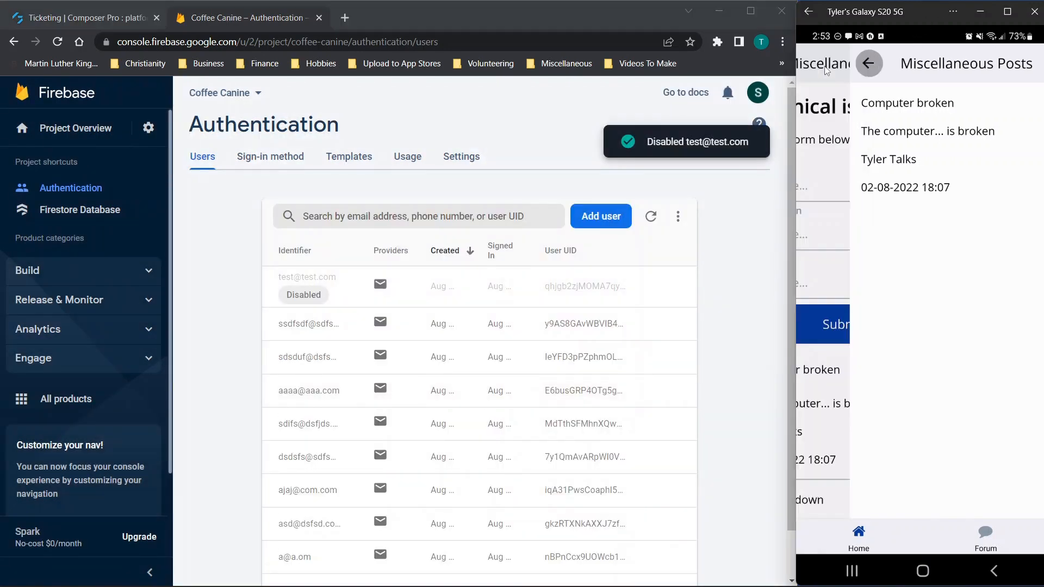
{"action": "left_click", "coordinate": [818, 68]}
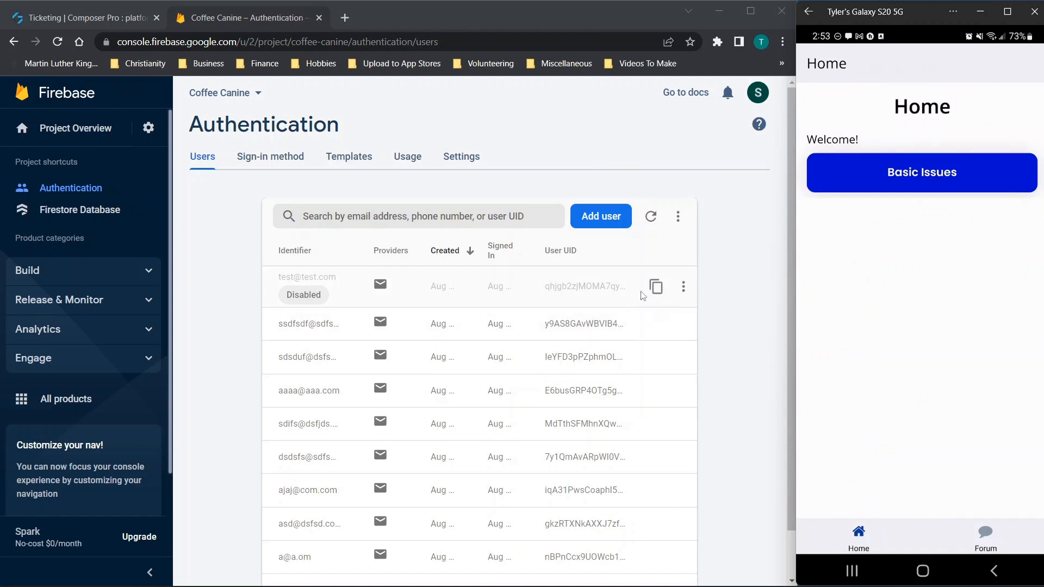
Step: Permanently delete the disabled test account, then open the ticket form in the phone preview
{"action": "left_click", "coordinate": [682, 287]}
{"action": "left_click", "coordinate": [642, 333]}
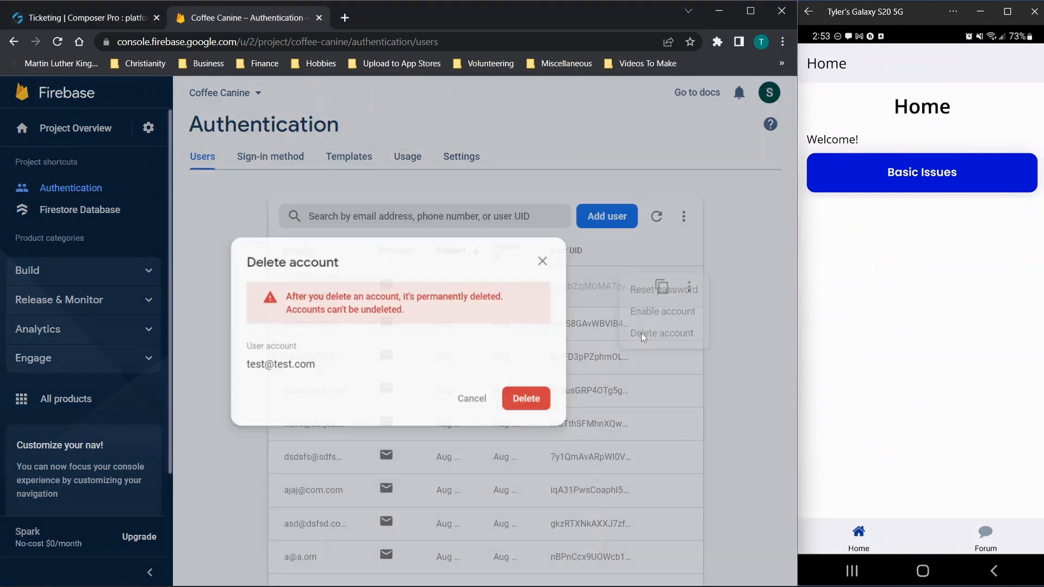
{"action": "left_click", "coordinate": [532, 399]}
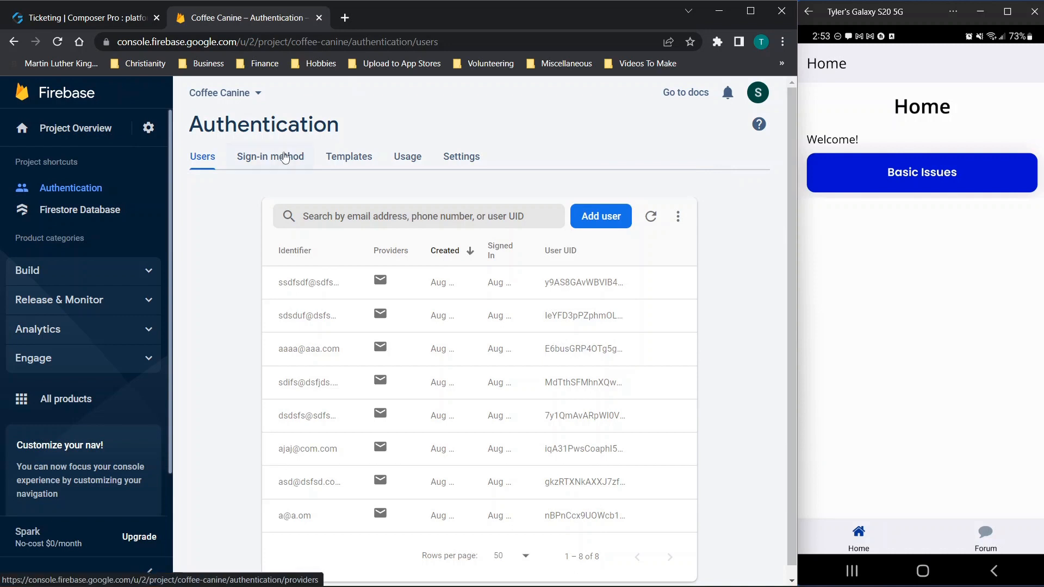
{"action": "left_click", "coordinate": [928, 181]}
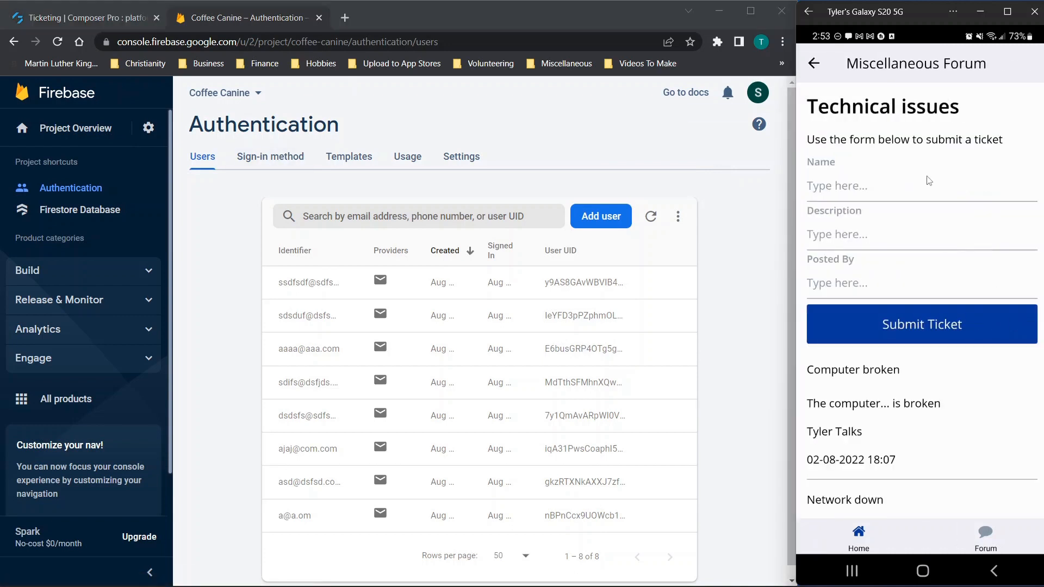